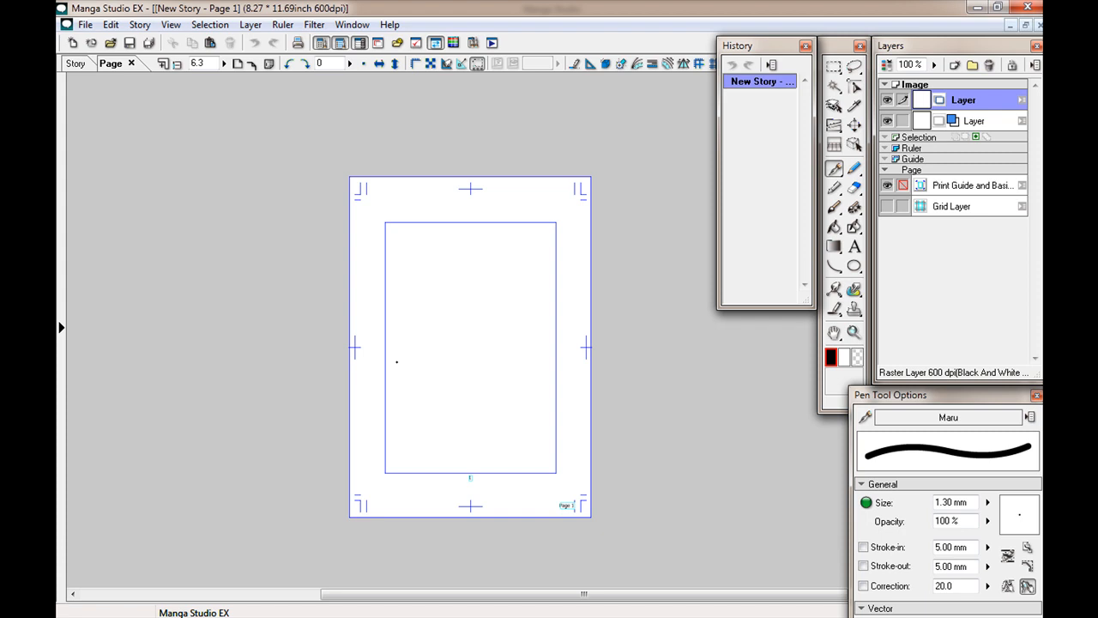
{"action": "mouse_move", "coordinate": [397, 381]}
{"action": "left_mouse_down"}
{"action": "mouse_move", "coordinate": [371, 332]}
{"action": "mouse_move", "coordinate": [413, 369]}
{"action": "left_mouse_up"}
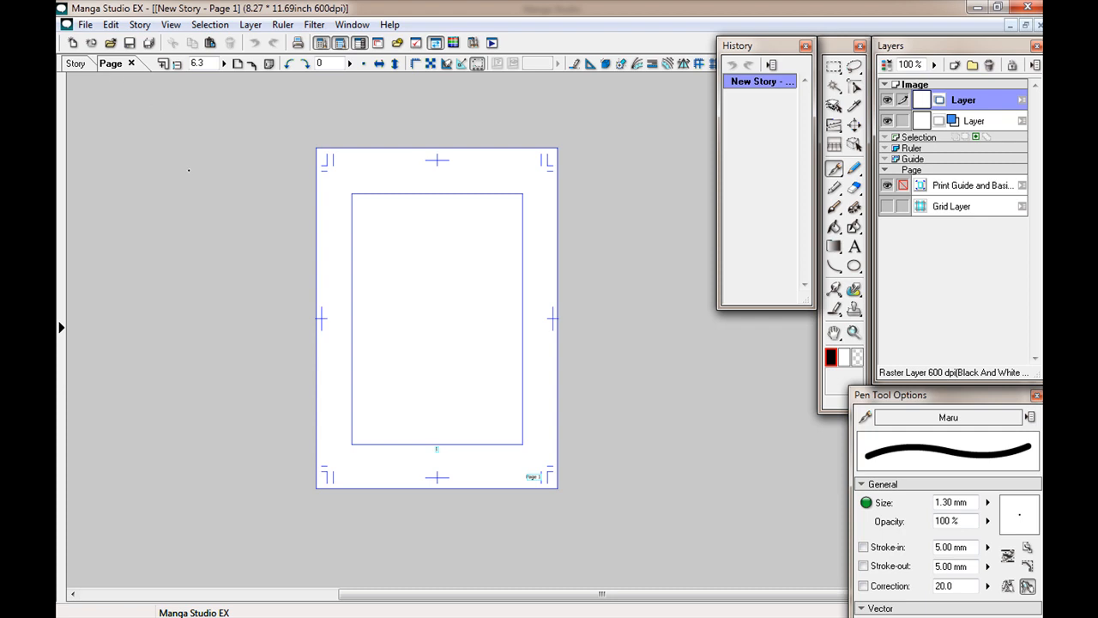
{"action": "left_click_drag", "start_coordinate": [331, 319], "coordinate": [359, 340]}
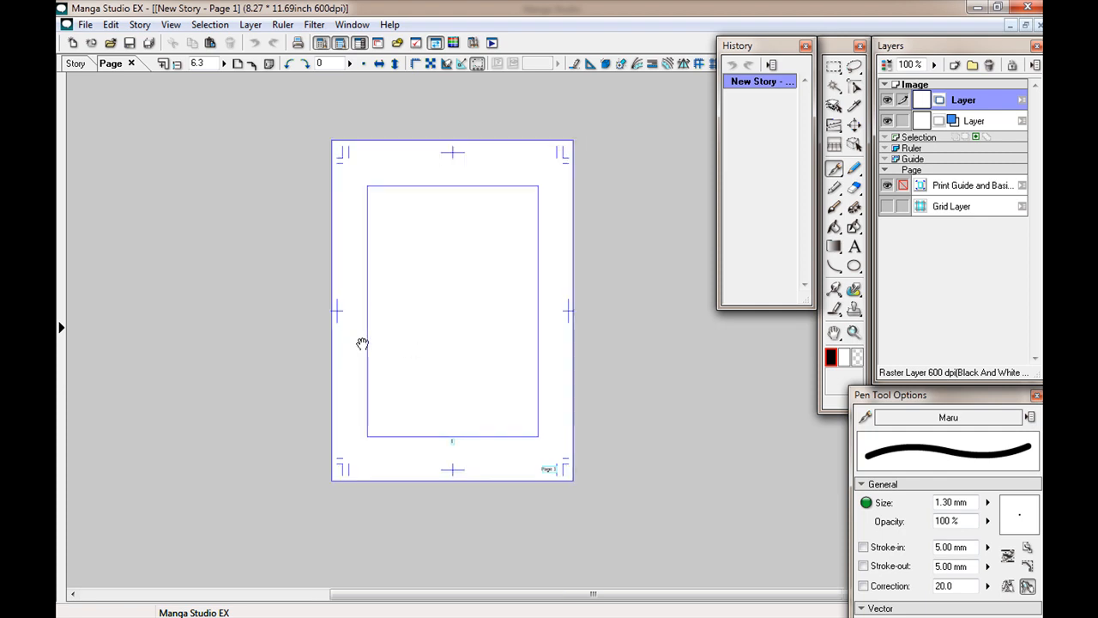
{"action": "left_click", "coordinate": [86, 25]}
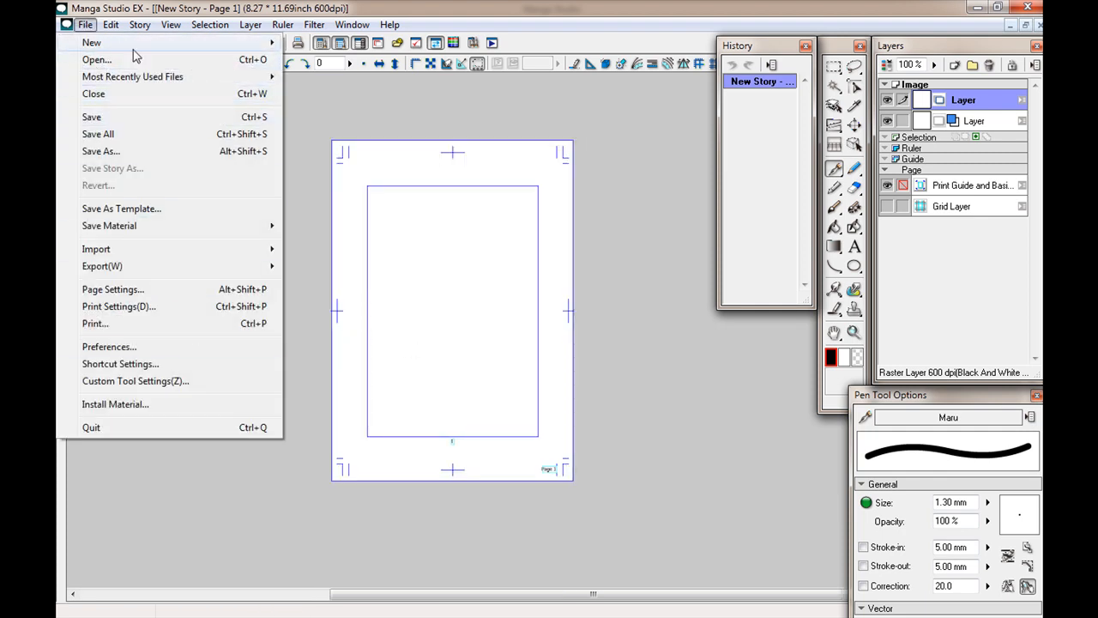
{"action": "left_click", "coordinate": [355, 12]}
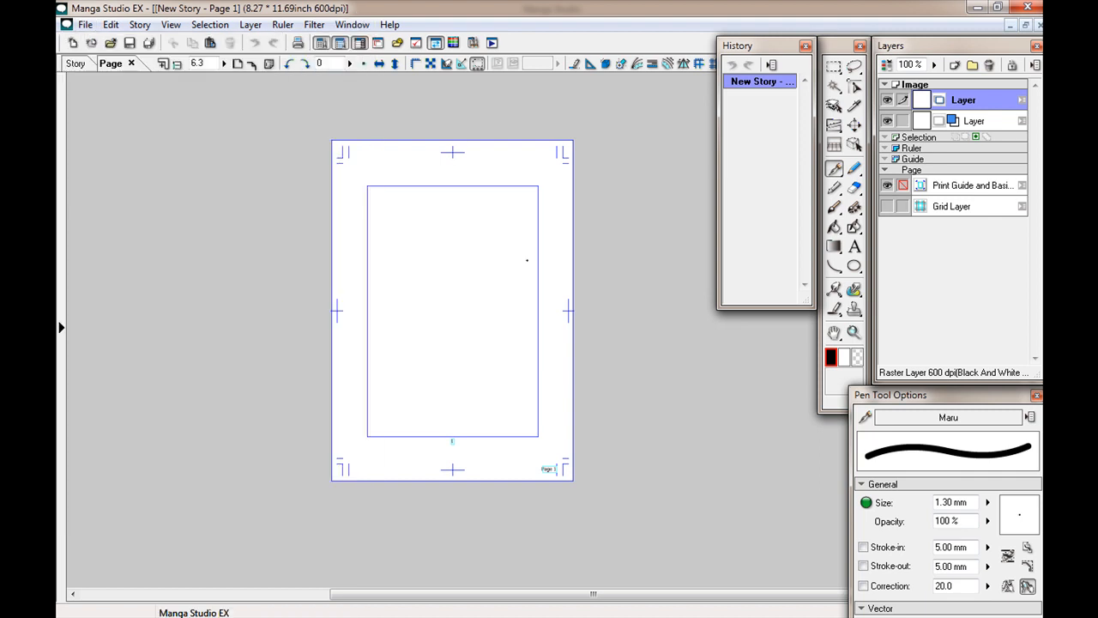
- Close Manga Studio EX without saving the changes to the page
{"action": "left_click", "coordinate": [1027, 7]}
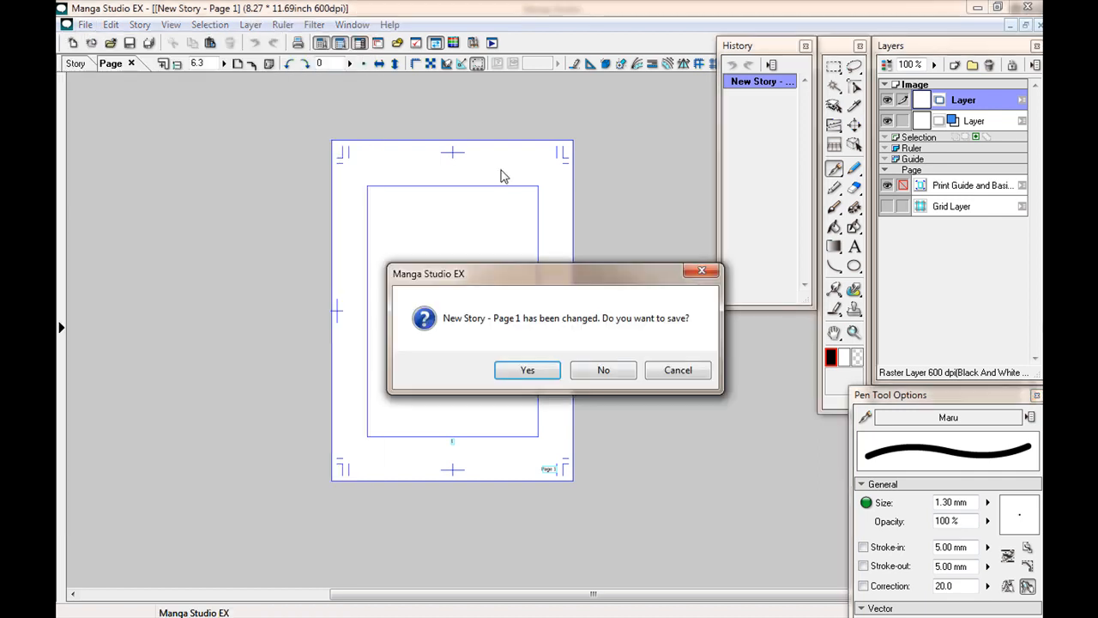
{"action": "left_click", "coordinate": [601, 378]}
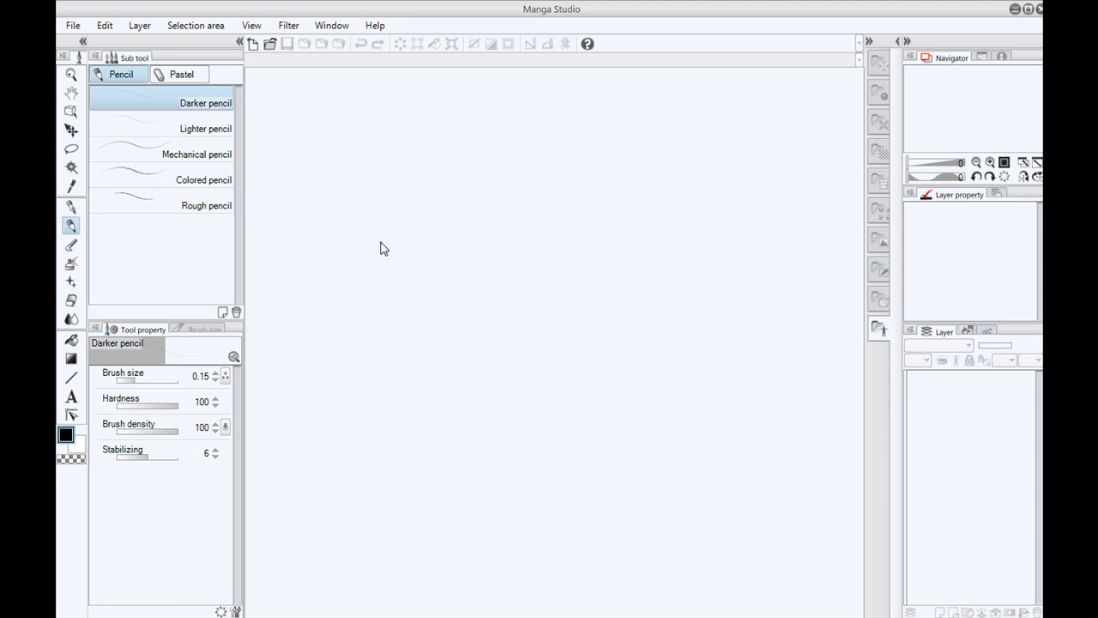
- Create a new 21.00 x 29.70 cm canvas at 600 dpi with a paper layer in the newer Manga Studio
{"action": "left_click", "coordinate": [73, 25]}
{"action": "left_click", "coordinate": [98, 42]}
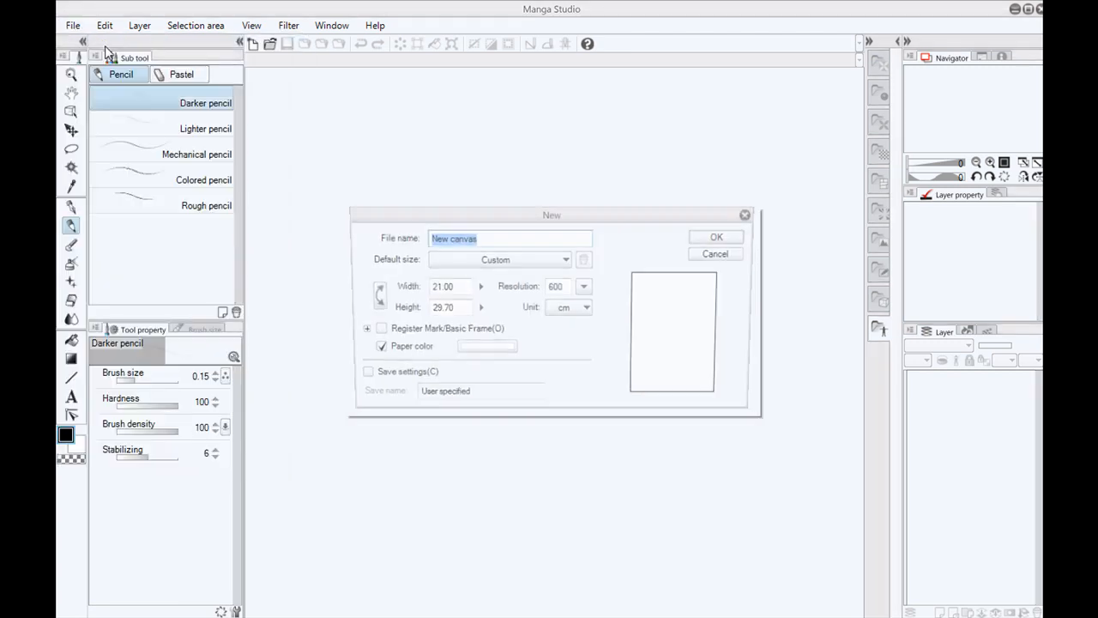
{"action": "left_click", "coordinate": [716, 236]}
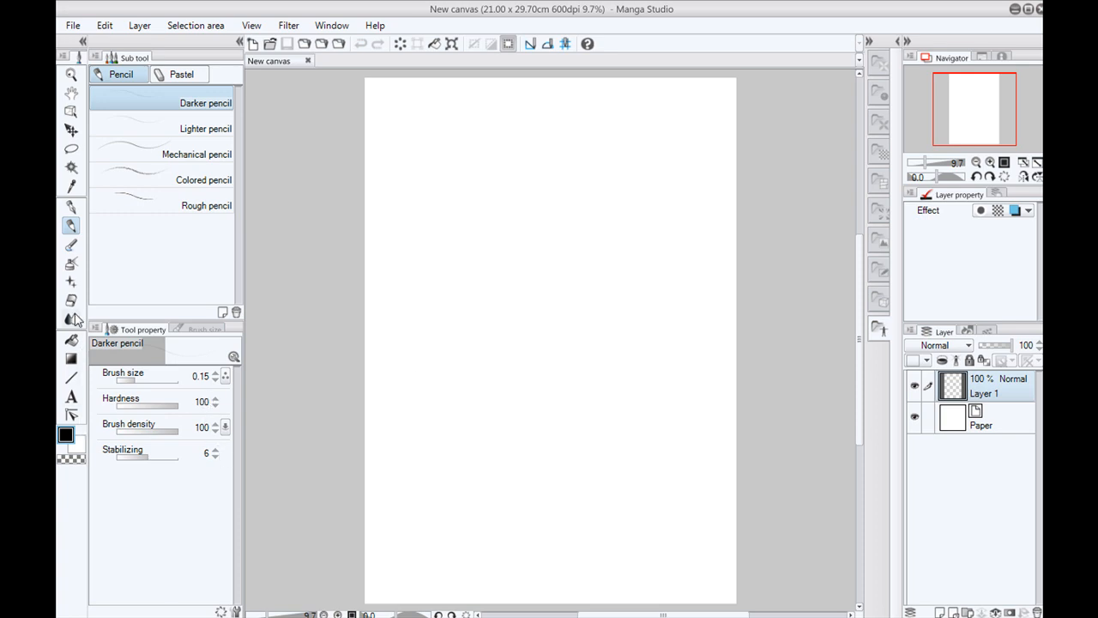
{"action": "left_click", "coordinate": [332, 26]}
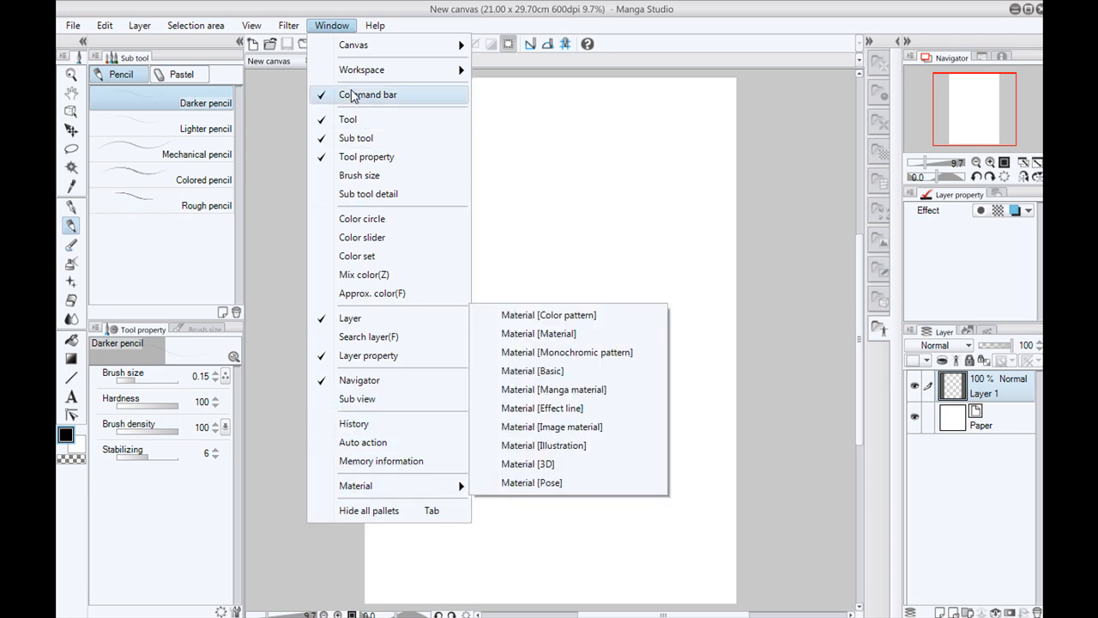
{"action": "mouse_move", "coordinate": [351, 77]}
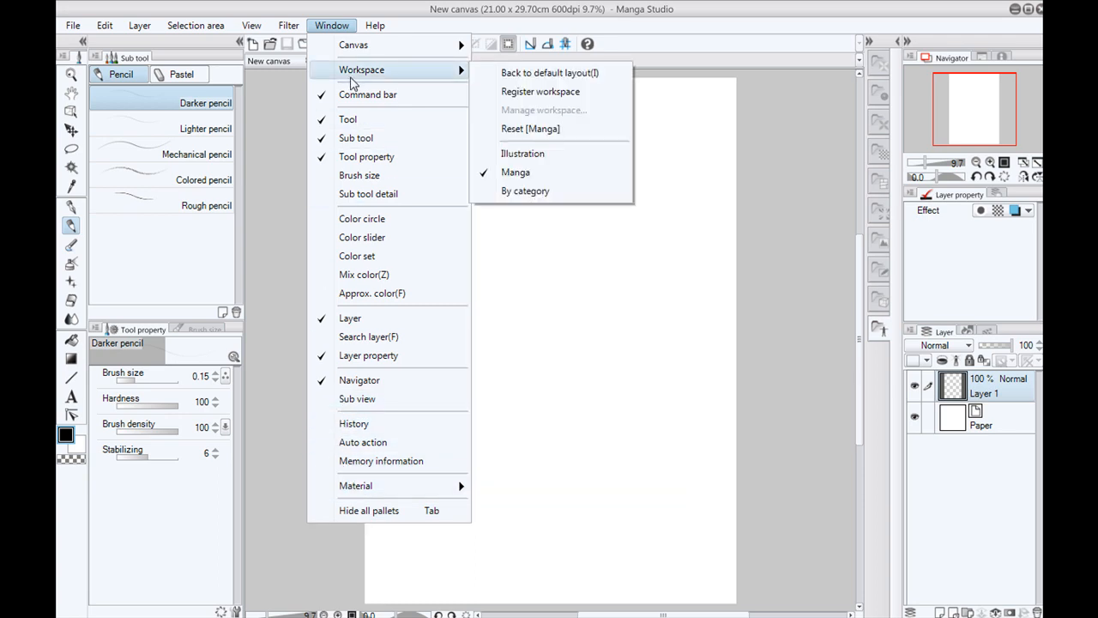
{"action": "mouse_move", "coordinate": [342, 48]}
{"action": "left_click", "coordinate": [646, 11]}
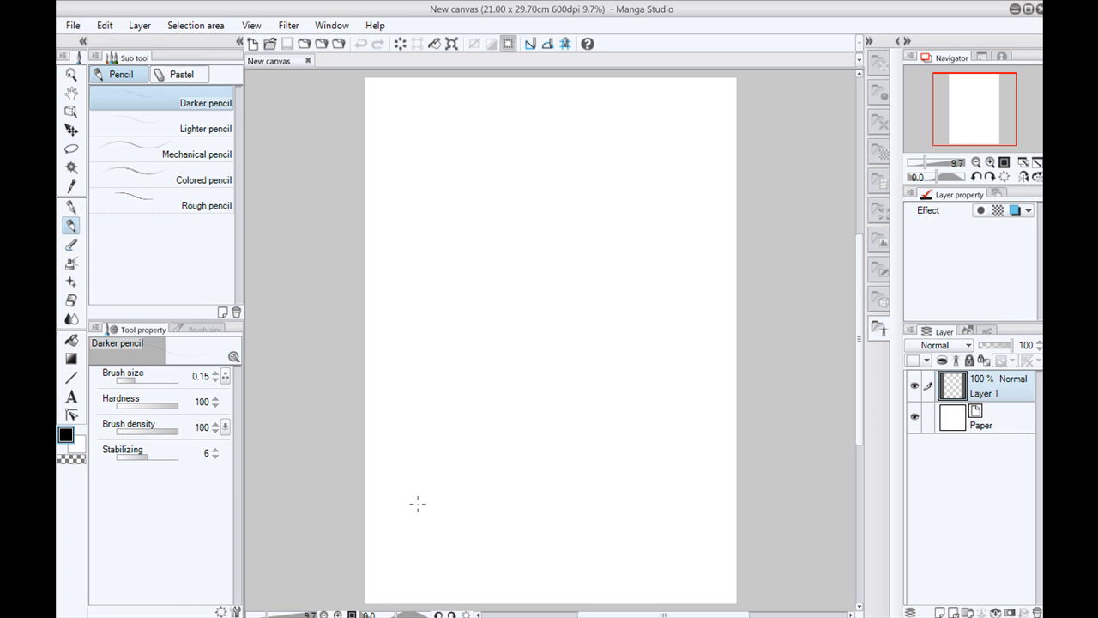
- Zoom the canvas in to 100% and make Layer 1 the active layer
{"action": "left_click", "coordinate": [466, 531]}
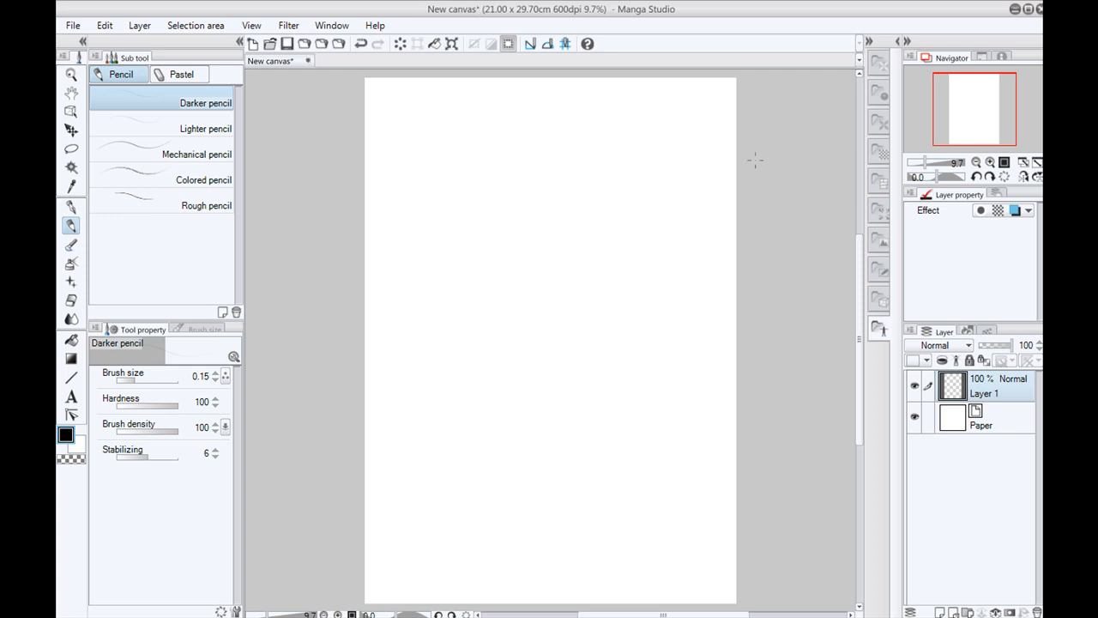
{"action": "scroll", "coordinate": [415, 372], "scroll_direction": "up", "scroll_amount": 6}
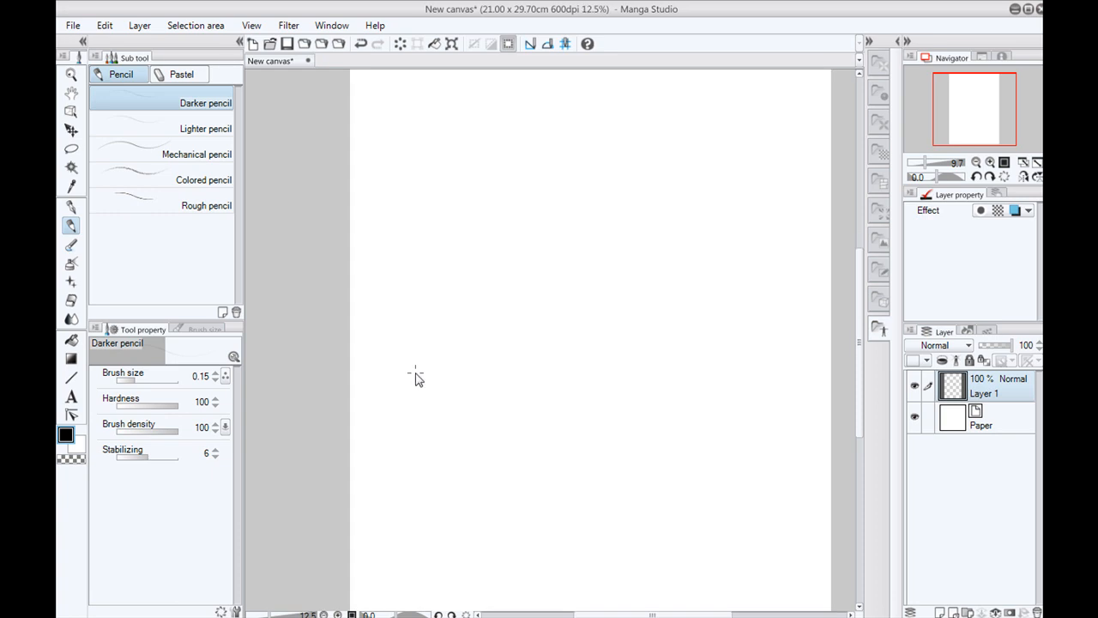
{"action": "scroll", "coordinate": [415, 372], "scroll_direction": "up", "scroll_amount": 2}
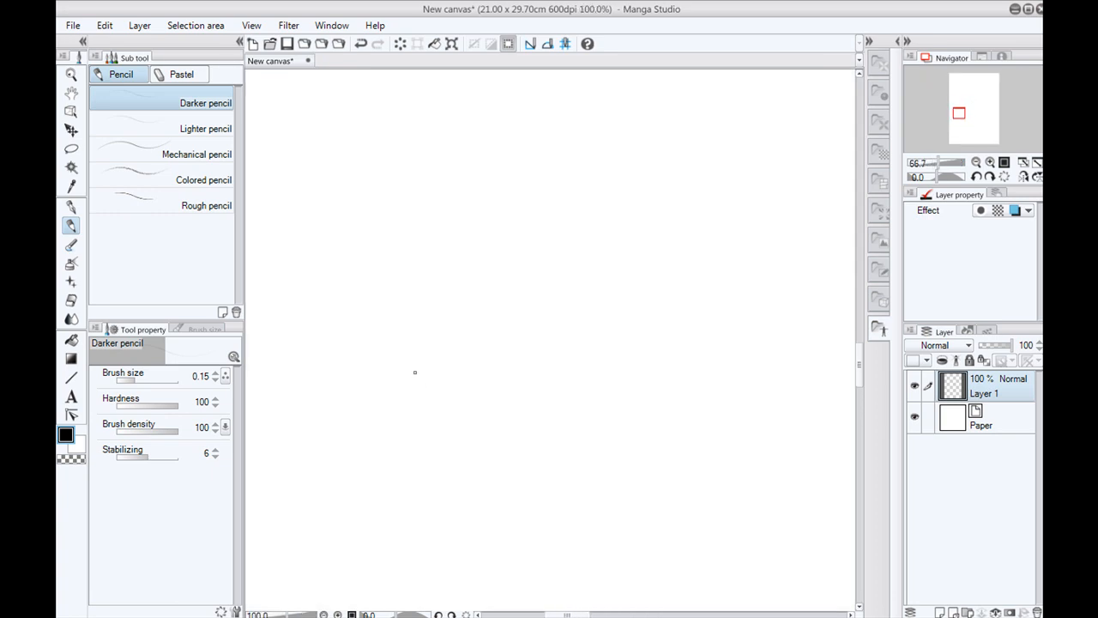
{"action": "left_click", "coordinate": [995, 422]}
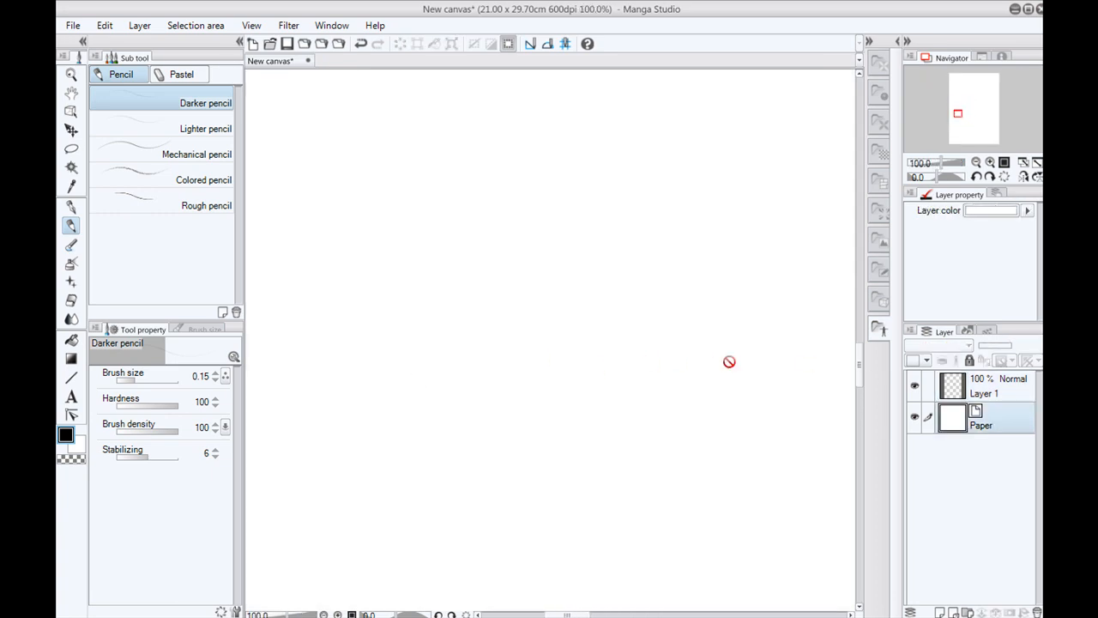
{"action": "left_click", "coordinate": [974, 387]}
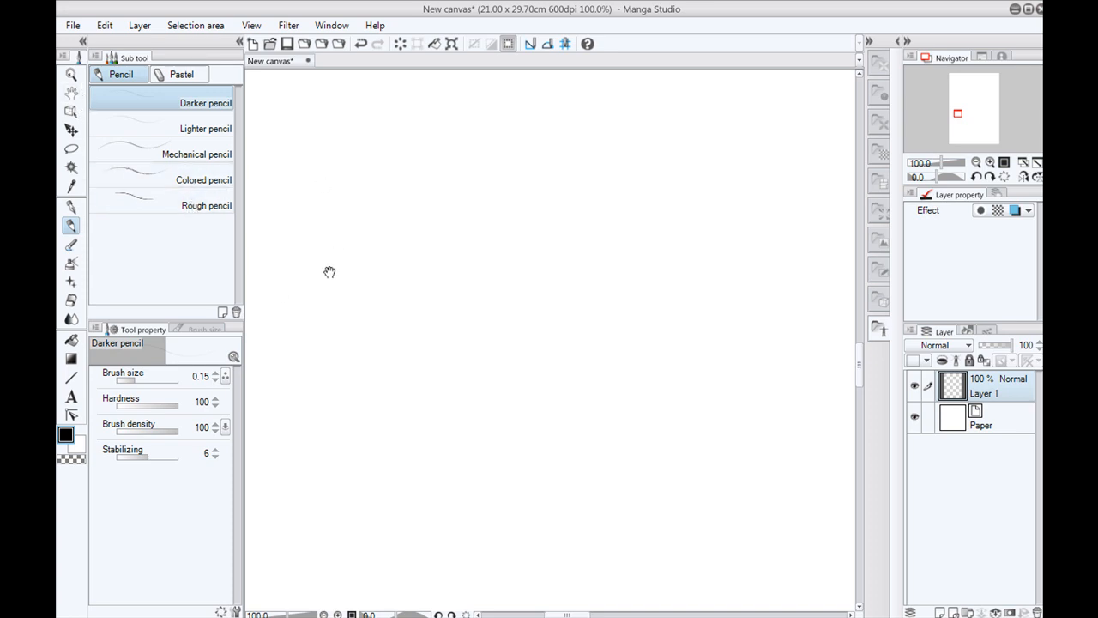
{"action": "left_click_drag", "start_coordinate": [359, 228], "coordinate": [412, 367]}
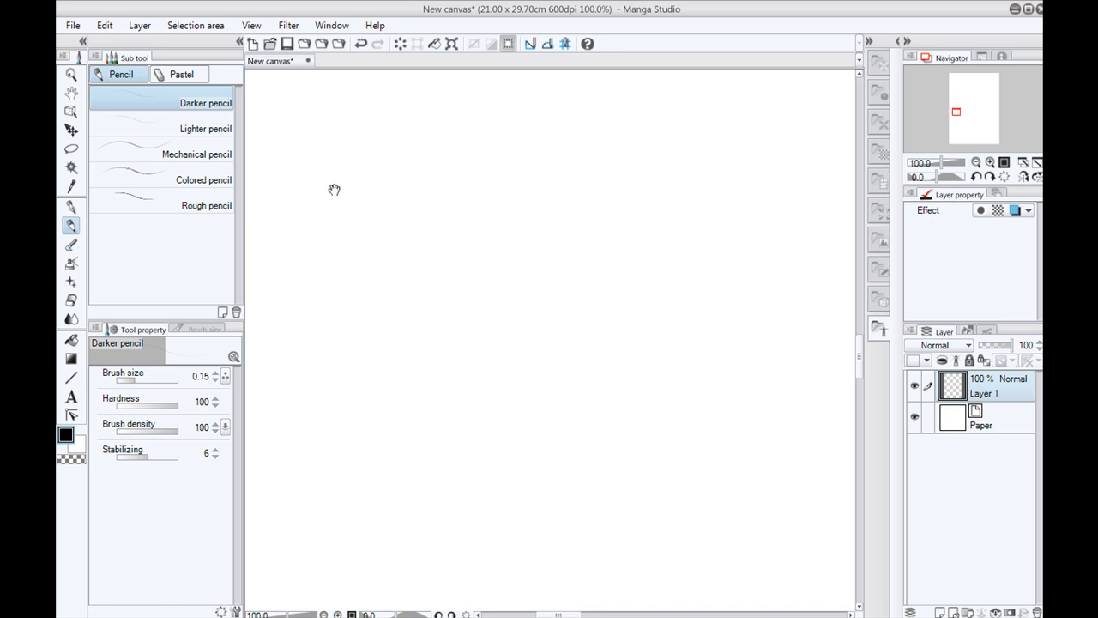
- Examine the sub tools and properties of the Operation, Move layer, Selection, Auto select and Eyedropper tools
{"action": "left_click", "coordinate": [70, 115]}
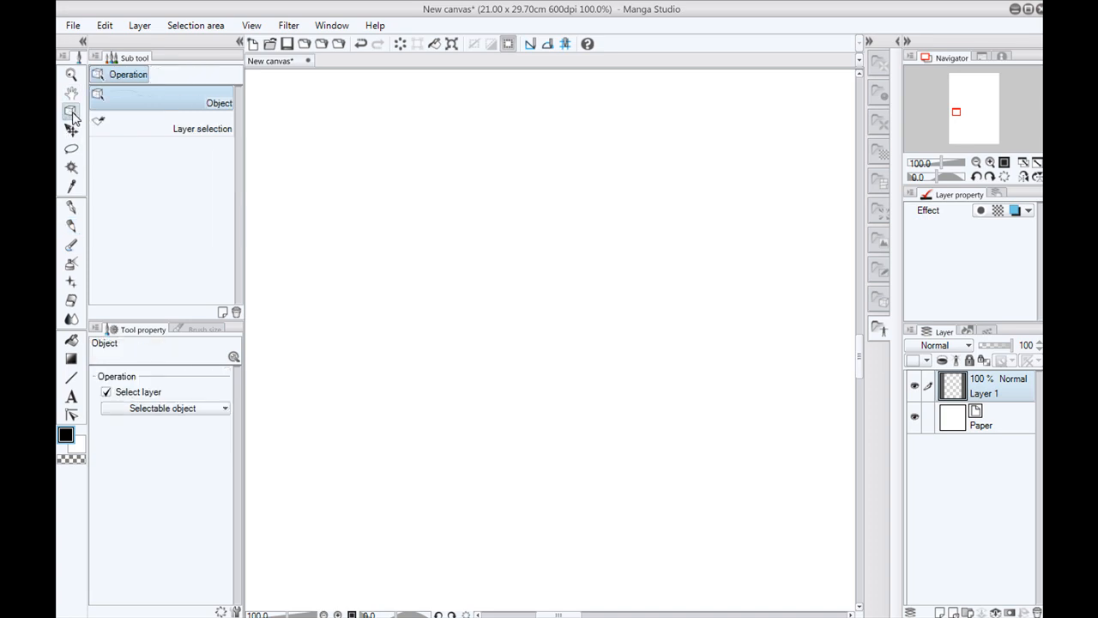
{"action": "left_click", "coordinate": [146, 126]}
{"action": "left_click", "coordinate": [140, 103]}
{"action": "left_click", "coordinate": [71, 131]}
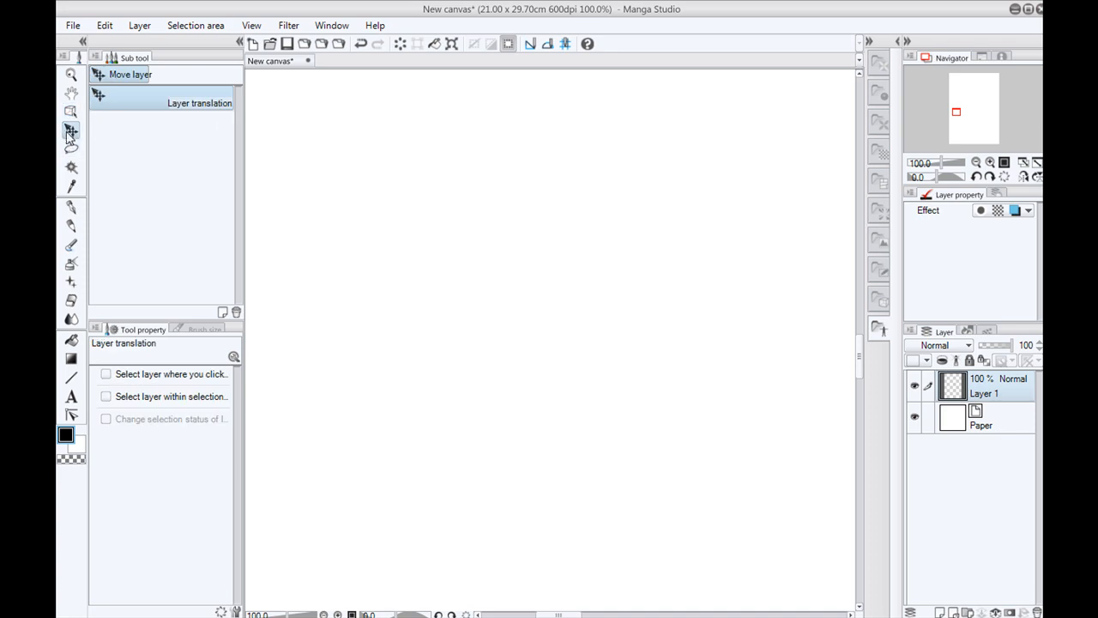
{"action": "left_click", "coordinate": [71, 149]}
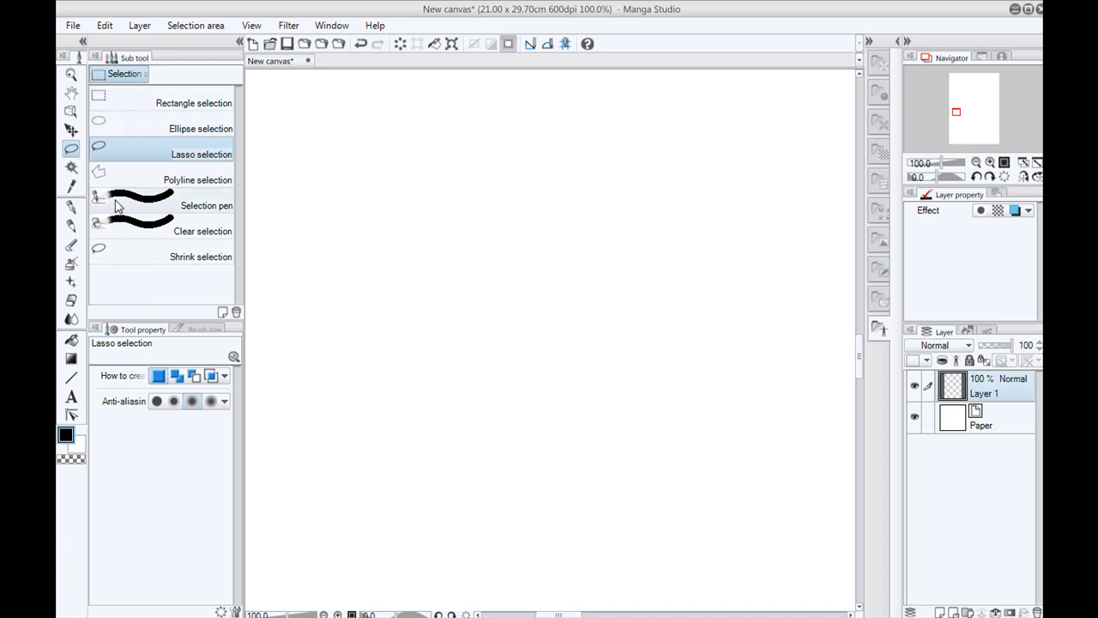
{"action": "left_click", "coordinate": [70, 169]}
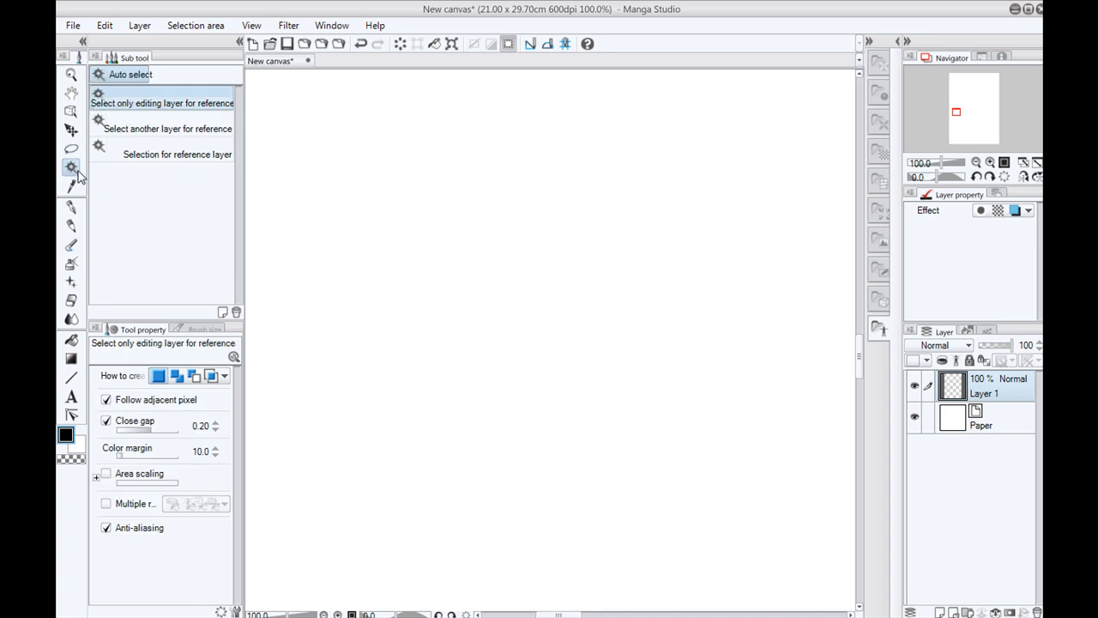
{"action": "left_click", "coordinate": [69, 188]}
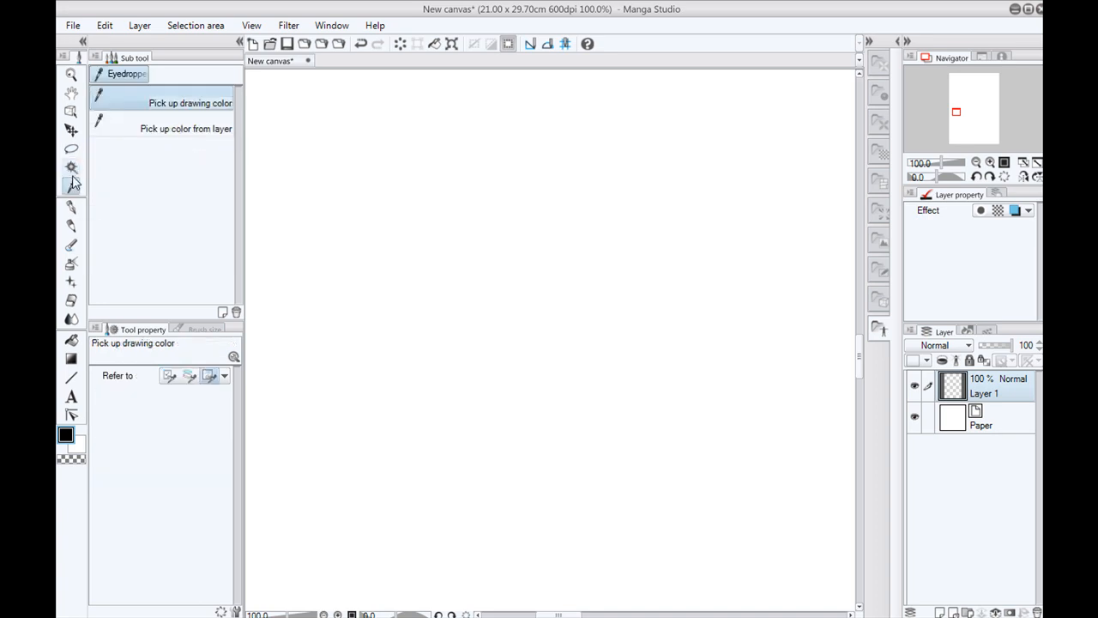
- Choose the G-pen, draw a winding test stroke ending in a large loop, and undo it
{"action": "left_click", "coordinate": [72, 208]}
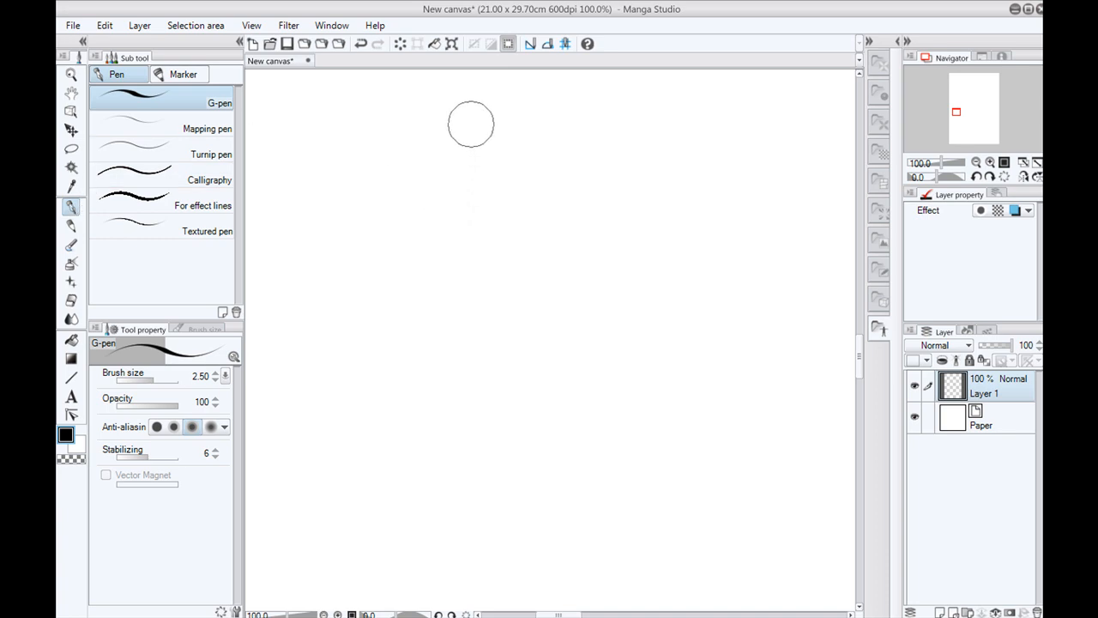
{"action": "mouse_move", "coordinate": [488, 139]}
{"action": "left_mouse_down"}
{"action": "mouse_move", "coordinate": [426, 201]}
{"action": "mouse_move", "coordinate": [569, 406]}
{"action": "mouse_move", "coordinate": [459, 345]}
{"action": "left_mouse_up"}
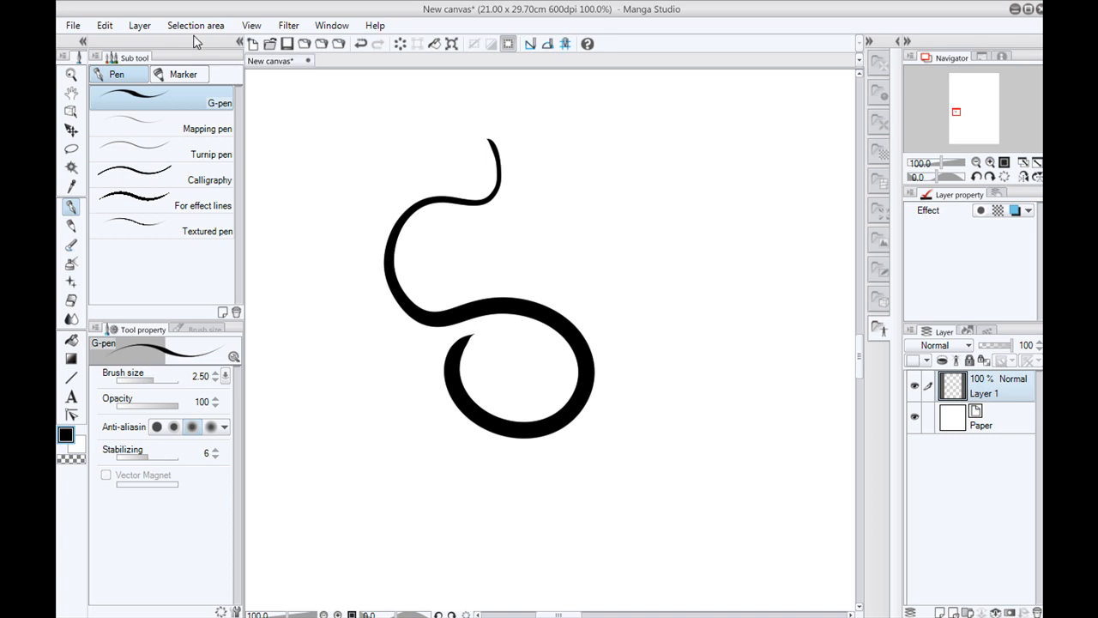
{"action": "left_click", "coordinate": [107, 26]}
{"action": "left_click", "coordinate": [109, 47]}
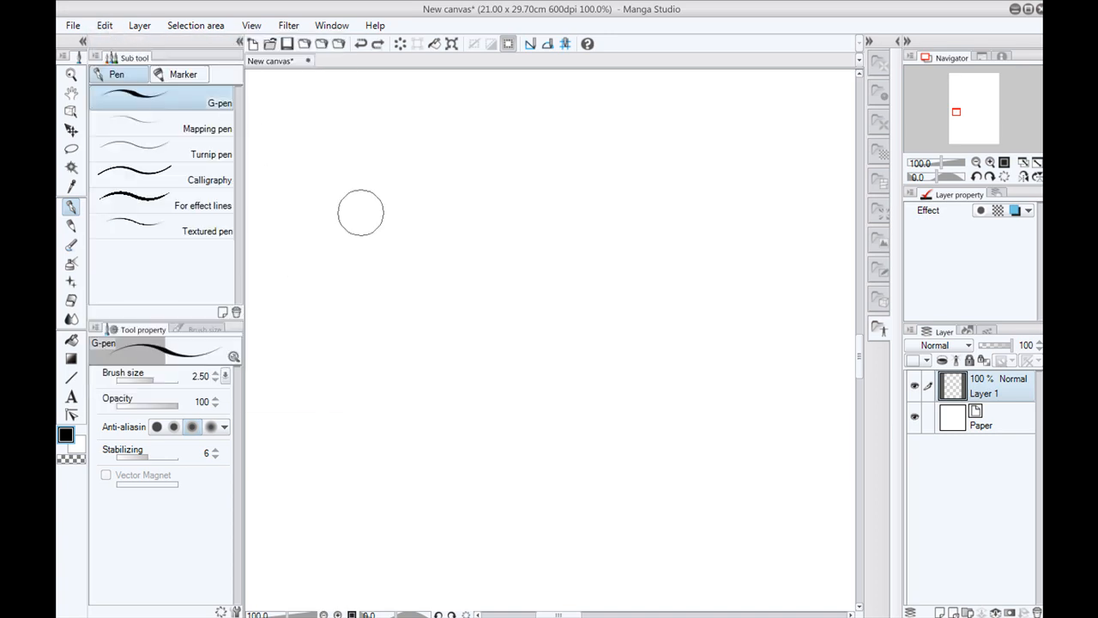
- Reduce the G-pen's brush size to 0.60
{"action": "left_click_drag", "start_coordinate": [462, 254], "coordinate": [508, 235]}
{"action": "key", "text": "["}
{"action": "key", "text": "["}
{"action": "key", "text": "["}
{"action": "key", "text": "["}
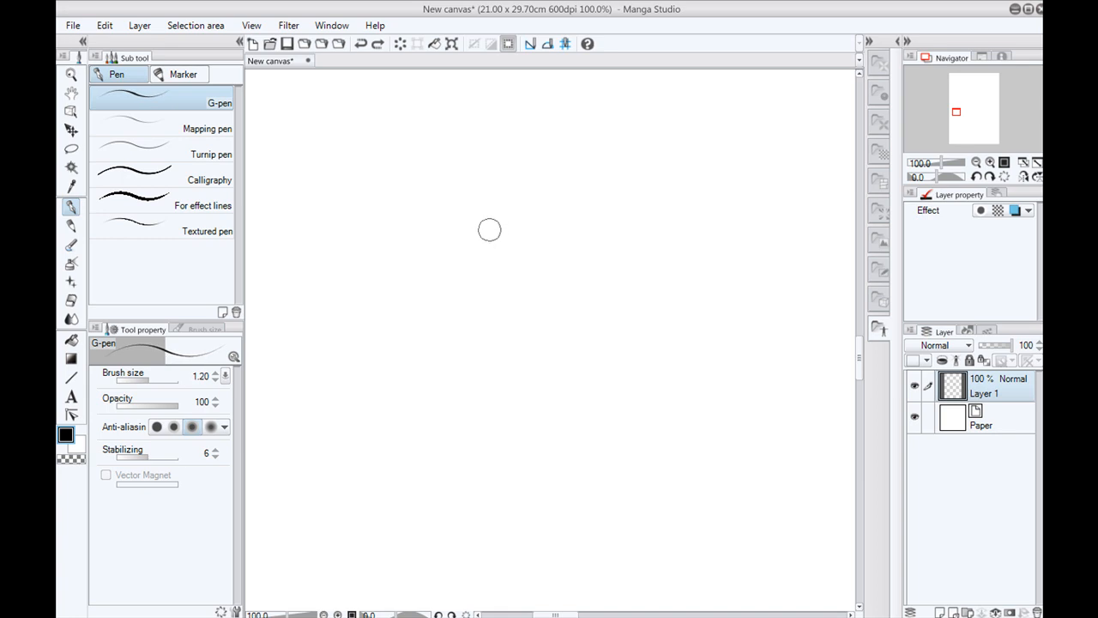
{"action": "key", "text": "["}
{"action": "key", "text": "["}
{"action": "key", "text": "["}
{"action": "key", "text": "["}
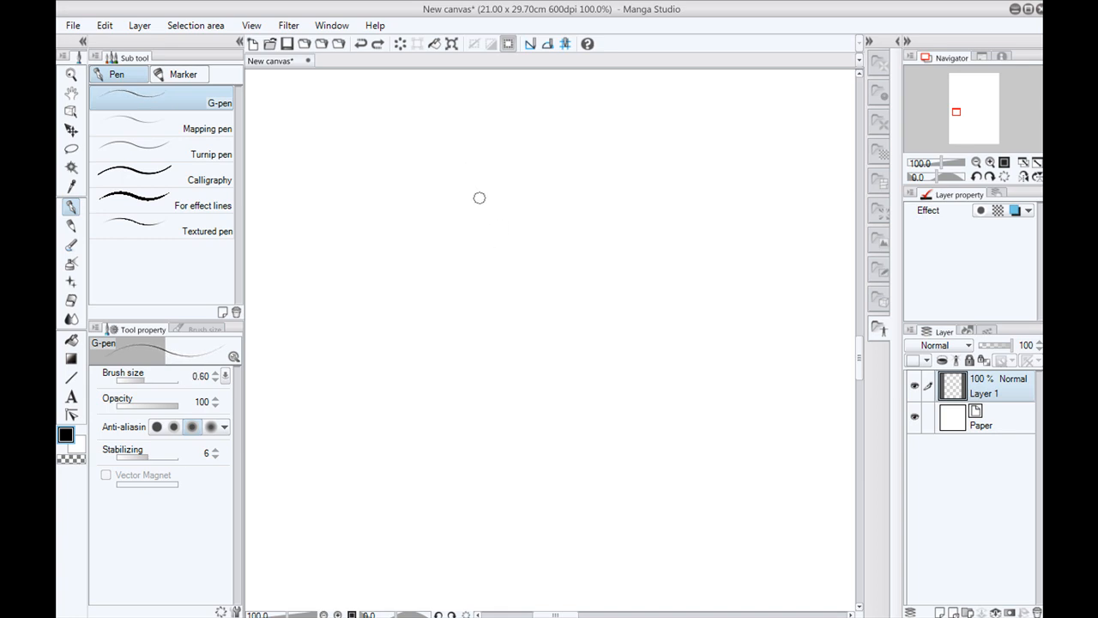
- Draw loose curves, small loops and patches of hatching on Layer 1 with the G-pen at brush size 0.40
{"action": "mouse_move", "coordinate": [658, 122]}
{"action": "left_mouse_down"}
{"action": "mouse_move", "coordinate": [677, 238]}
{"action": "mouse_move", "coordinate": [627, 243]}
{"action": "mouse_move", "coordinate": [606, 290]}
{"action": "mouse_move", "coordinate": [632, 321]}
{"action": "left_mouse_up"}
{"action": "mouse_move", "coordinate": [600, 293]}
{"action": "left_mouse_down"}
{"action": "mouse_move", "coordinate": [632, 331]}
{"action": "mouse_move", "coordinate": [625, 316]}
{"action": "mouse_move", "coordinate": [646, 313]}
{"action": "mouse_move", "coordinate": [624, 340]}
{"action": "left_mouse_up"}
{"action": "left_click_drag", "start_coordinate": [582, 286], "coordinate": [620, 347]}
{"action": "left_click_drag", "start_coordinate": [575, 307], "coordinate": [597, 353]}
{"action": "left_click_drag", "start_coordinate": [575, 300], "coordinate": [589, 330]}
{"action": "left_click_drag", "start_coordinate": [563, 296], "coordinate": [580, 322]}
{"action": "left_click_drag", "start_coordinate": [559, 182], "coordinate": [611, 266]}
{"action": "left_click_drag", "start_coordinate": [558, 202], "coordinate": [620, 289]}
{"action": "left_click_drag", "start_coordinate": [549, 209], "coordinate": [609, 297]}
{"action": "left_click_drag", "start_coordinate": [536, 219], "coordinate": [603, 281]}
{"action": "left_click_drag", "start_coordinate": [582, 148], "coordinate": [617, 206]}
{"action": "mouse_move", "coordinate": [621, 122]}
{"action": "left_mouse_down"}
{"action": "mouse_move", "coordinate": [680, 184]}
{"action": "mouse_move", "coordinate": [640, 199]}
{"action": "left_mouse_up"}
{"action": "left_click_drag", "start_coordinate": [643, 182], "coordinate": [636, 189]}
{"action": "left_click_drag", "start_coordinate": [736, 132], "coordinate": [697, 212]}
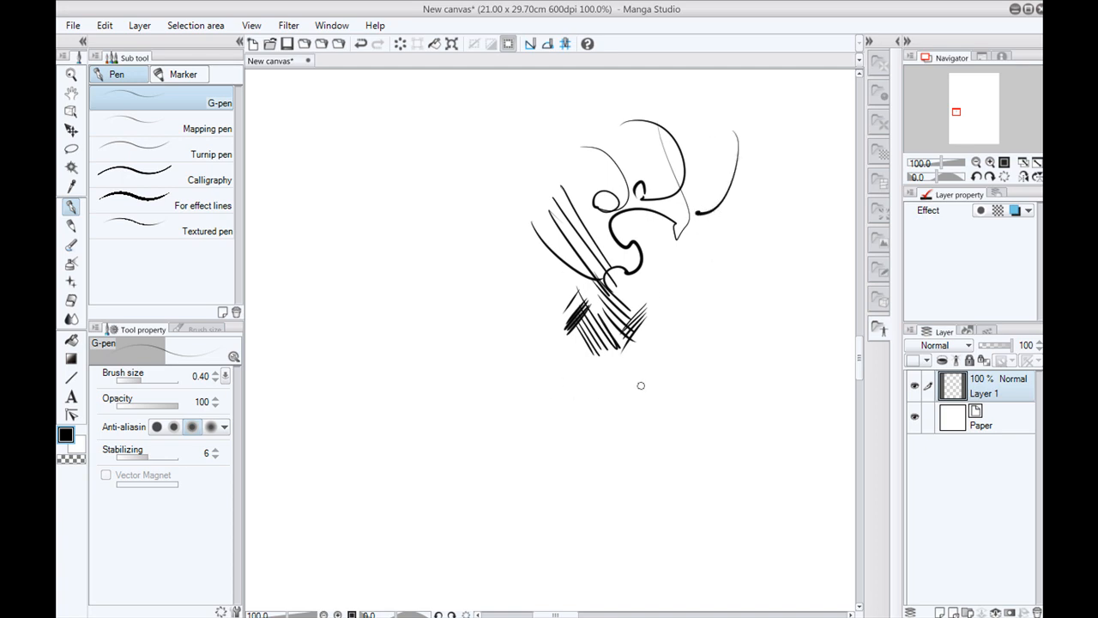
- Set the G-pen's stabilizing to 100 and draw sweeping curves and spirals around the hatched strokes
{"action": "left_click_drag", "start_coordinate": [145, 455], "coordinate": [182, 456]}
{"action": "mouse_move", "coordinate": [556, 129]}
{"action": "left_mouse_down"}
{"action": "mouse_move", "coordinate": [542, 198]}
{"action": "mouse_move", "coordinate": [451, 172]}
{"action": "mouse_move", "coordinate": [486, 247]}
{"action": "left_mouse_up"}
{"action": "mouse_move", "coordinate": [511, 110]}
{"action": "left_mouse_down"}
{"action": "mouse_move", "coordinate": [614, 172]}
{"action": "mouse_move", "coordinate": [417, 183]}
{"action": "mouse_move", "coordinate": [480, 120]}
{"action": "left_mouse_up"}
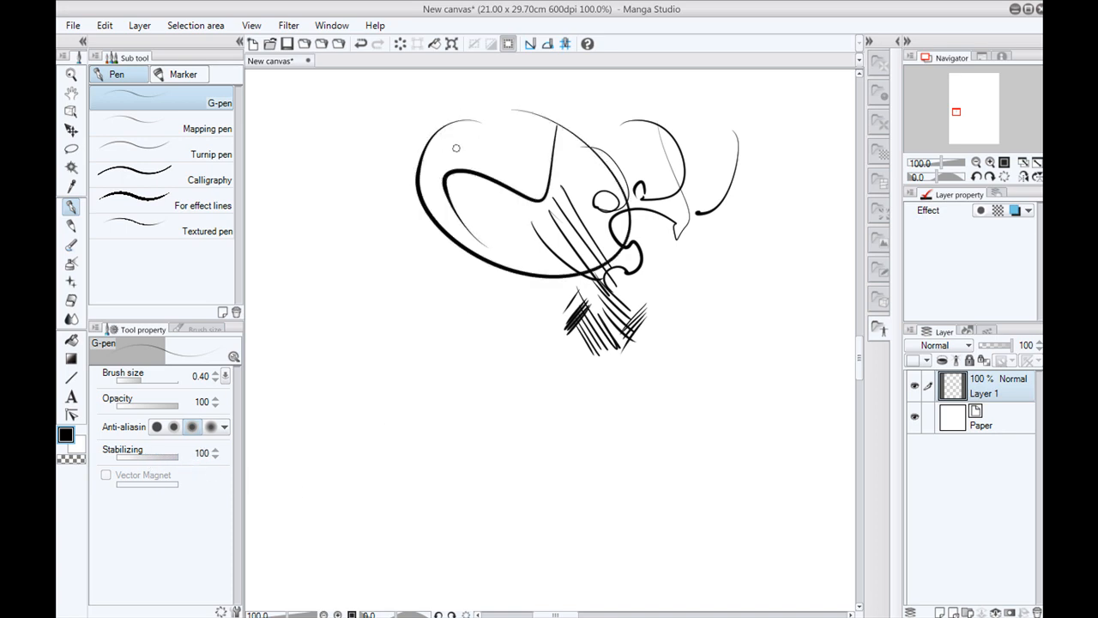
{"action": "mouse_move", "coordinate": [719, 141]}
{"action": "left_mouse_down"}
{"action": "mouse_move", "coordinate": [798, 220]}
{"action": "mouse_move", "coordinate": [718, 201]}
{"action": "mouse_move", "coordinate": [726, 206]}
{"action": "mouse_move", "coordinate": [650, 206]}
{"action": "left_mouse_up"}
{"action": "mouse_move", "coordinate": [706, 268]}
{"action": "left_mouse_down"}
{"action": "mouse_move", "coordinate": [721, 335]}
{"action": "mouse_move", "coordinate": [710, 276]}
{"action": "mouse_move", "coordinate": [662, 334]}
{"action": "left_mouse_up"}
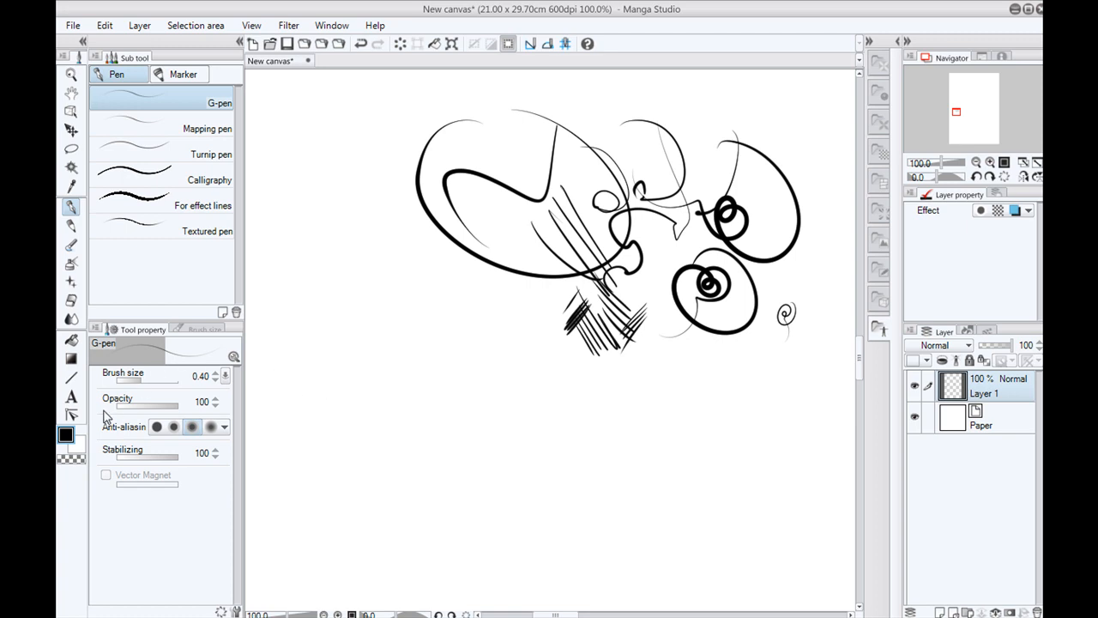
- Set the G-pen's stabilizing to 0 and draw overlapping circles and loops around the existing strokes
{"action": "left_click_drag", "start_coordinate": [177, 455], "coordinate": [80, 462]}
{"action": "mouse_move", "coordinate": [479, 320]}
{"action": "left_mouse_down"}
{"action": "mouse_move", "coordinate": [442, 311]}
{"action": "mouse_move", "coordinate": [515, 274]}
{"action": "mouse_move", "coordinate": [429, 257]}
{"action": "mouse_move", "coordinate": [415, 334]}
{"action": "left_mouse_up"}
{"action": "mouse_move", "coordinate": [764, 94]}
{"action": "left_mouse_down"}
{"action": "mouse_move", "coordinate": [729, 146]}
{"action": "mouse_move", "coordinate": [821, 169]}
{"action": "left_mouse_up"}
{"action": "mouse_move", "coordinate": [576, 135]}
{"action": "left_mouse_down"}
{"action": "mouse_move", "coordinate": [516, 93]}
{"action": "mouse_move", "coordinate": [542, 164]}
{"action": "left_mouse_up"}
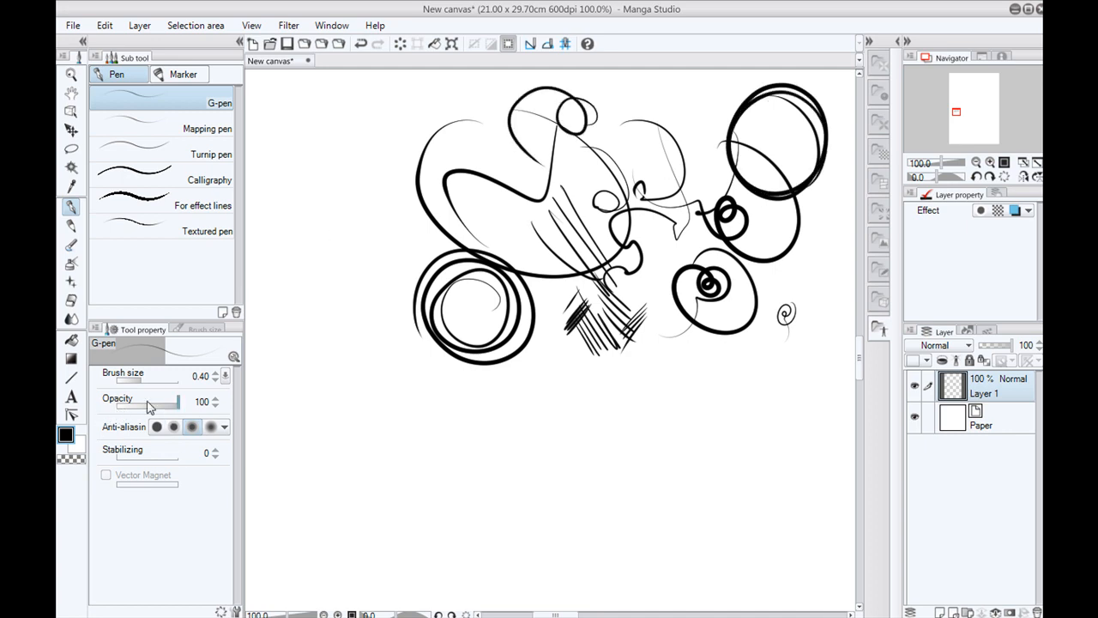
{"action": "mouse_move", "coordinate": [121, 463]}
{"action": "left_mouse_down"}
{"action": "mouse_move", "coordinate": [136, 459]}
{"action": "mouse_move", "coordinate": [117, 455]}
{"action": "left_mouse_up"}
- Draw a zigzag test stroke with the Mapping pen and another with the Turnip pen beside the existing circles
{"action": "left_click", "coordinate": [162, 125]}
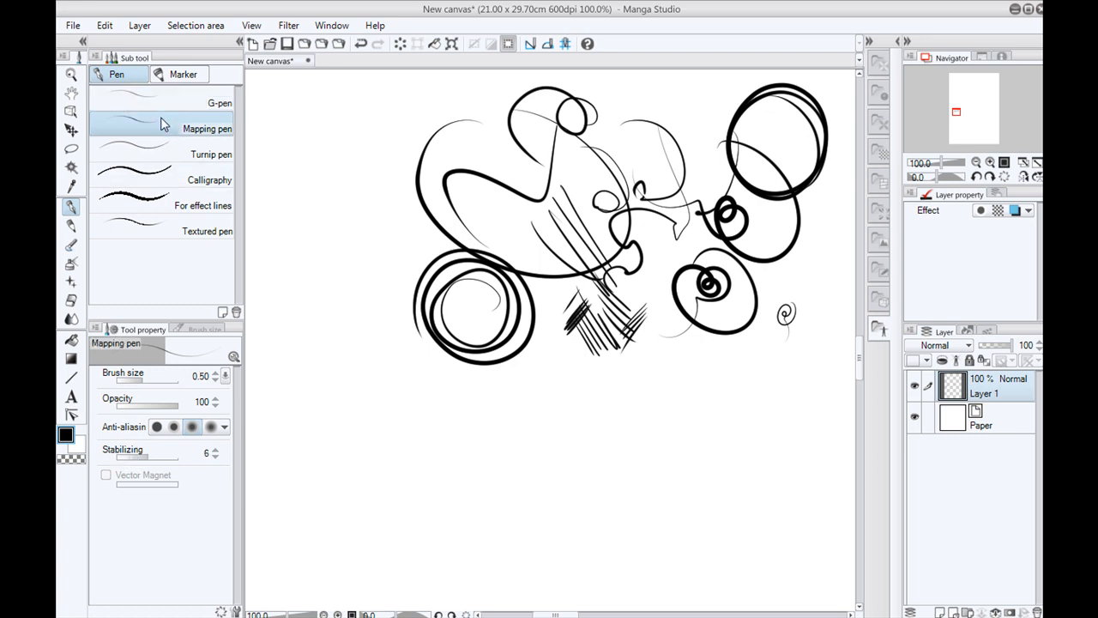
{"action": "mouse_move", "coordinate": [339, 196]}
{"action": "left_mouse_down"}
{"action": "mouse_move", "coordinate": [362, 225]}
{"action": "mouse_move", "coordinate": [303, 205]}
{"action": "mouse_move", "coordinate": [340, 276]}
{"action": "left_mouse_up"}
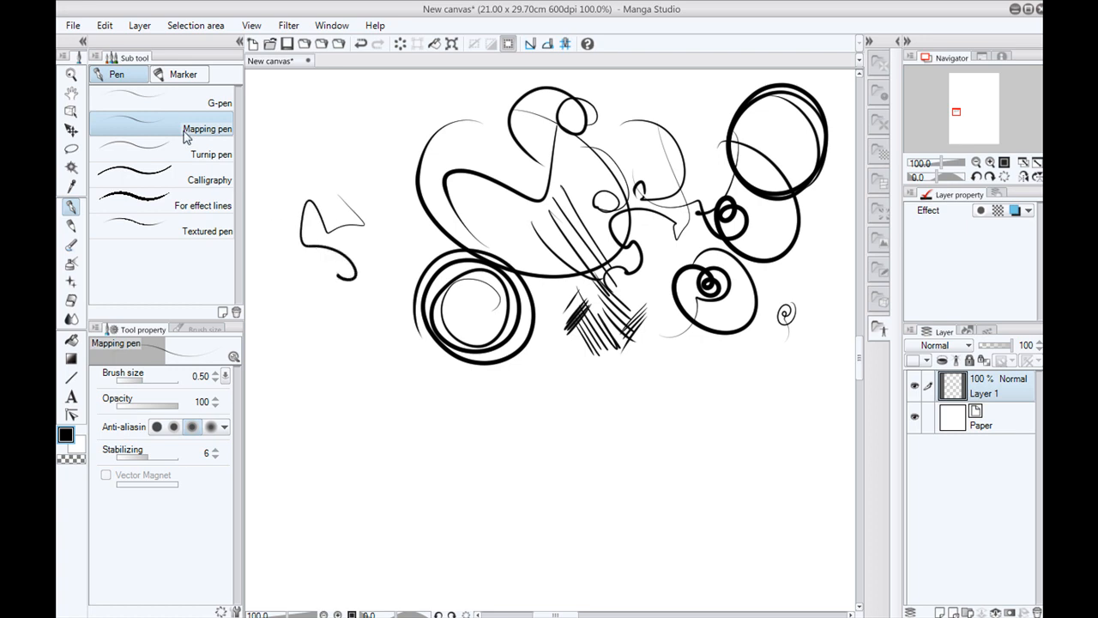
{"action": "left_click", "coordinate": [163, 151]}
{"action": "mouse_move", "coordinate": [333, 144]}
{"action": "left_mouse_down"}
{"action": "mouse_move", "coordinate": [397, 185]}
{"action": "mouse_move", "coordinate": [345, 171]}
{"action": "mouse_move", "coordinate": [397, 253]}
{"action": "mouse_move", "coordinate": [375, 255]}
{"action": "mouse_move", "coordinate": [352, 300]}
{"action": "left_mouse_up"}
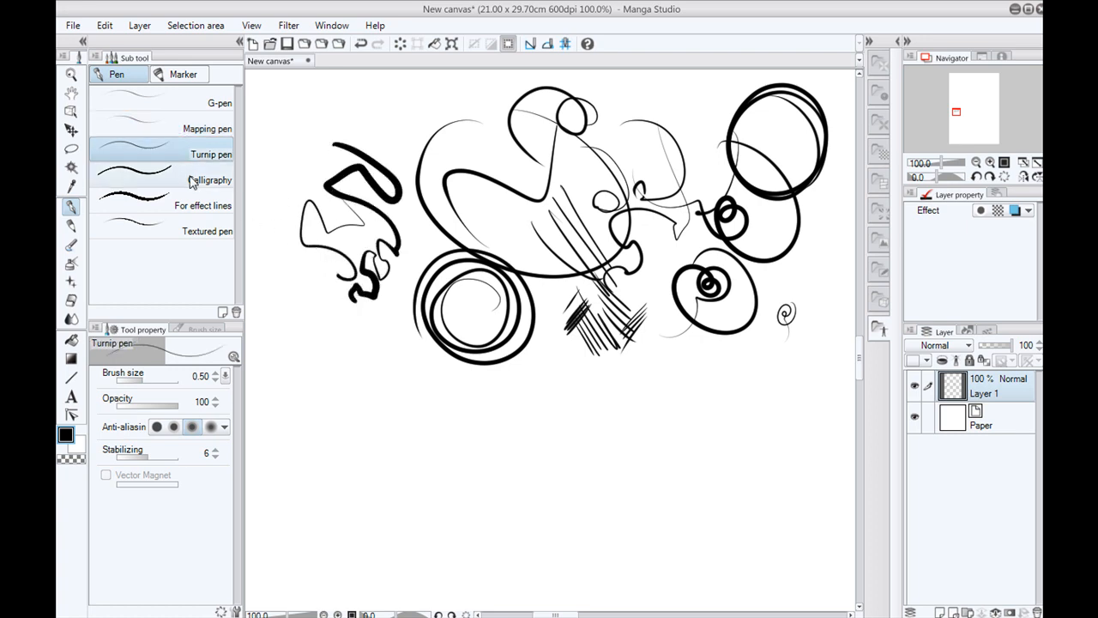
- Draw two thick, winding test strokes with the Calligraphy pen below the existing strokes
{"action": "left_click", "coordinate": [163, 178]}
{"action": "mouse_move", "coordinate": [334, 261]}
{"action": "left_mouse_down"}
{"action": "mouse_move", "coordinate": [283, 316]}
{"action": "mouse_move", "coordinate": [331, 364]}
{"action": "mouse_move", "coordinate": [397, 362]}
{"action": "left_mouse_up"}
{"action": "mouse_move", "coordinate": [661, 283]}
{"action": "left_mouse_down"}
{"action": "mouse_move", "coordinate": [622, 393]}
{"action": "mouse_move", "coordinate": [625, 471]}
{"action": "mouse_move", "coordinate": [493, 468]}
{"action": "mouse_move", "coordinate": [515, 494]}
{"action": "left_mouse_up"}
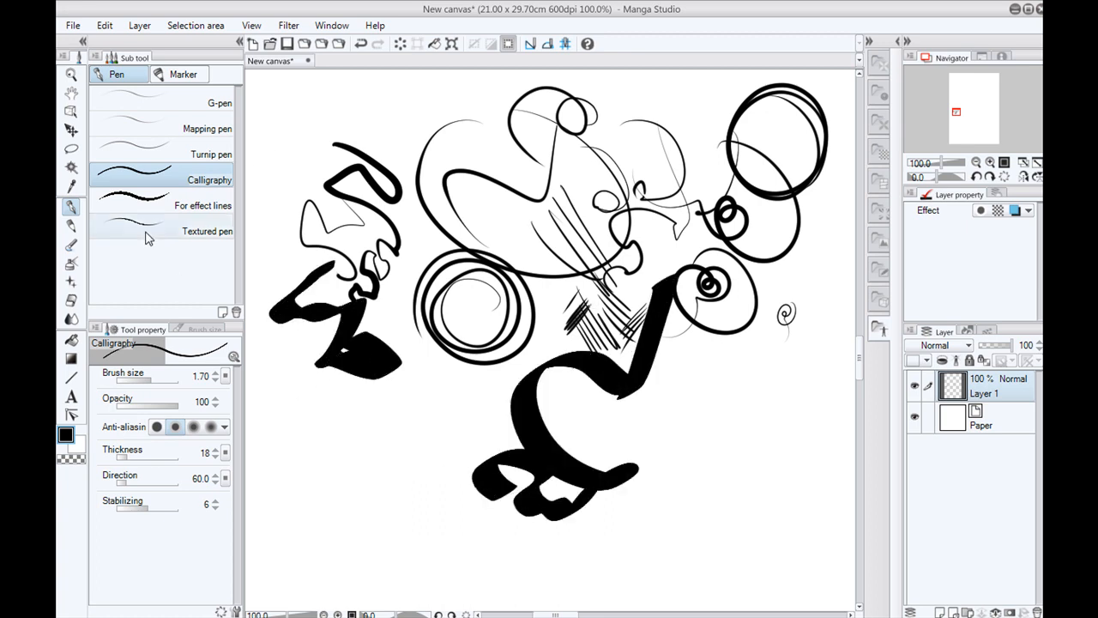
- Draw a thick curl and several tapered diagonal strokes with the For effect lines pen around the existing strokes
{"action": "left_click", "coordinate": [150, 206]}
{"action": "mouse_move", "coordinate": [390, 446]}
{"action": "left_mouse_down"}
{"action": "mouse_move", "coordinate": [343, 464]}
{"action": "mouse_move", "coordinate": [339, 350]}
{"action": "left_mouse_up"}
{"action": "left_click_drag", "start_coordinate": [397, 379], "coordinate": [485, 464]}
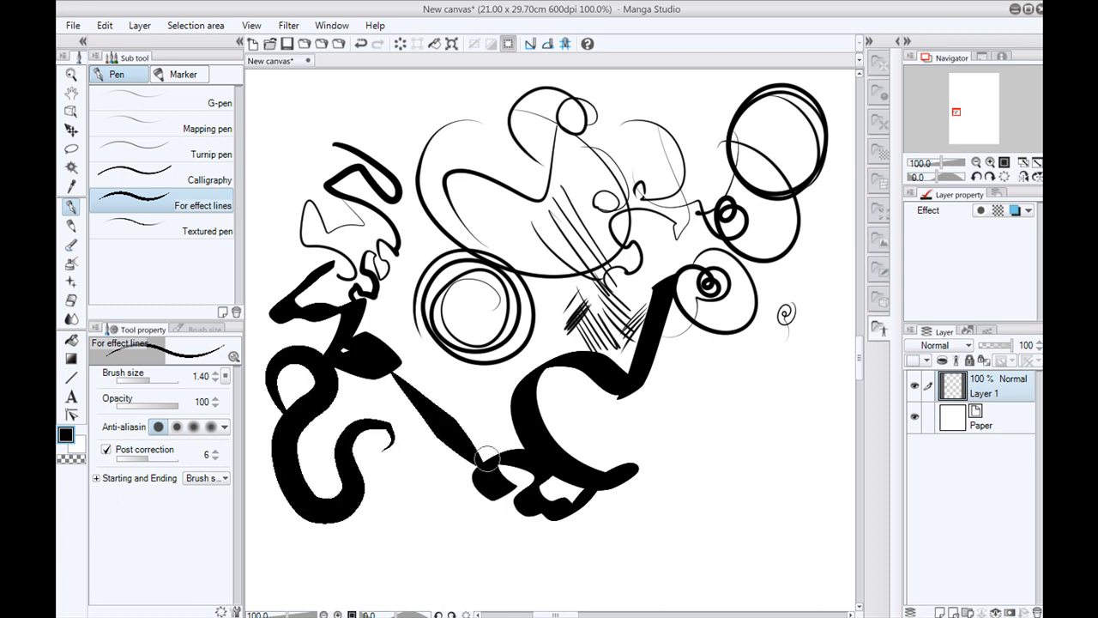
{"action": "left_click_drag", "start_coordinate": [325, 103], "coordinate": [400, 172]}
{"action": "mouse_move", "coordinate": [277, 98]}
{"action": "left_mouse_down"}
{"action": "mouse_move", "coordinate": [369, 193]}
{"action": "mouse_move", "coordinate": [502, 378]}
{"action": "left_mouse_up"}
{"action": "left_click_drag", "start_coordinate": [288, 144], "coordinate": [463, 335]}
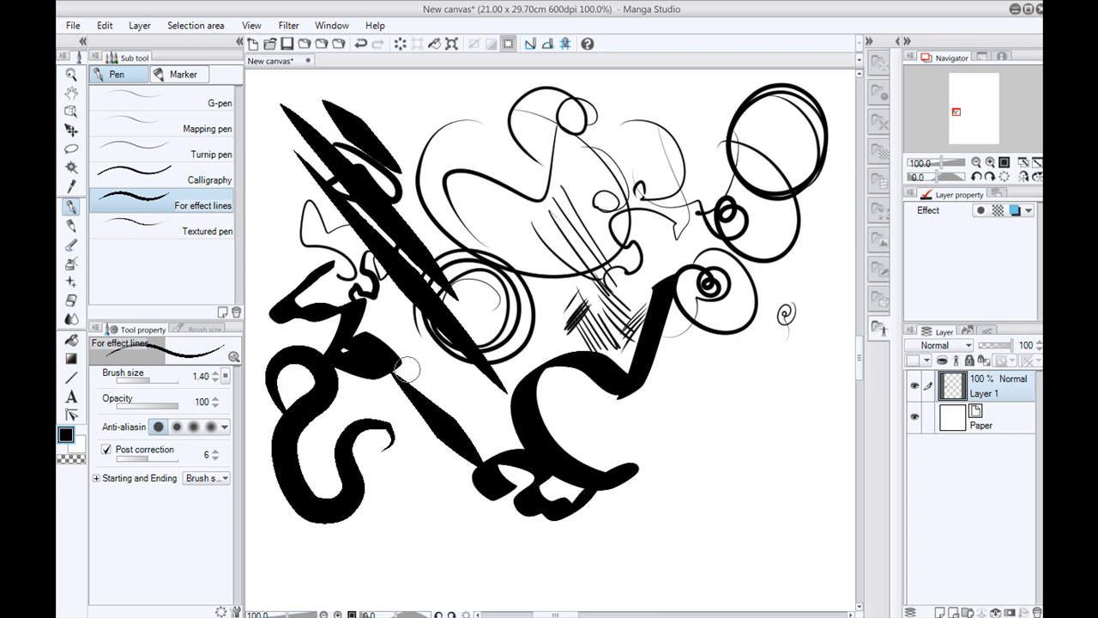
- Draw two separate wavy strokes with the For effect lines pen in the blank area beside the test strokes
{"action": "scroll", "coordinate": [354, 328], "scroll_direction": "down", "scroll_amount": 2}
{"action": "left_click_drag", "start_coordinate": [631, 444], "coordinate": [379, 399]}
{"action": "mouse_move", "coordinate": [594, 193]}
{"action": "left_mouse_down"}
{"action": "mouse_move", "coordinate": [570, 244]}
{"action": "mouse_move", "coordinate": [588, 282]}
{"action": "left_mouse_up"}
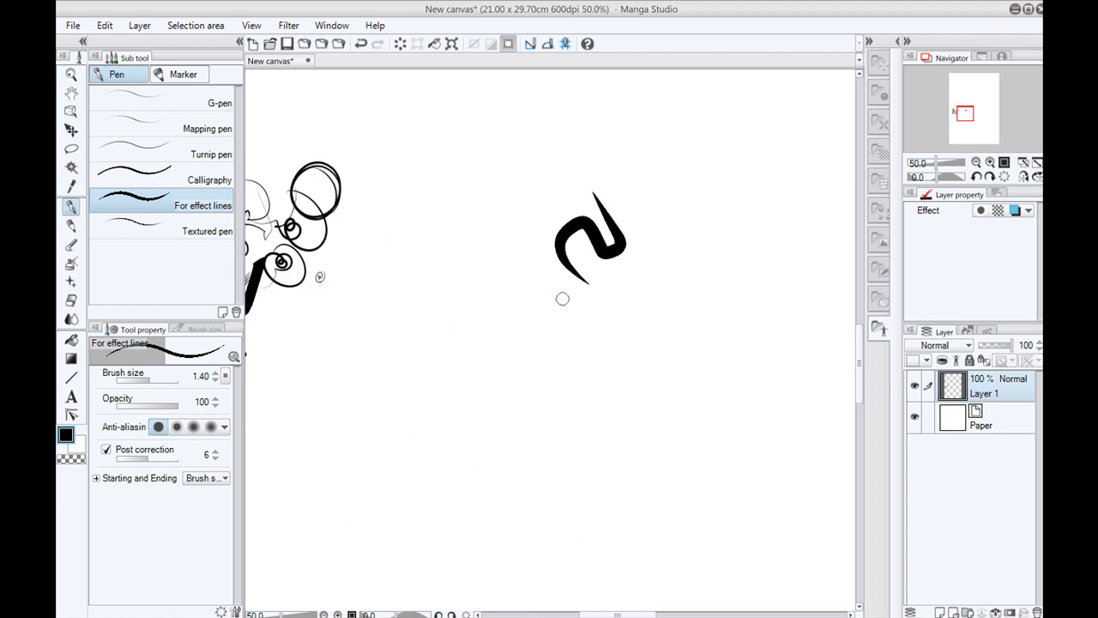
{"action": "mouse_move", "coordinate": [502, 133]}
{"action": "left_mouse_down"}
{"action": "mouse_move", "coordinate": [441, 237]}
{"action": "mouse_move", "coordinate": [489, 265]}
{"action": "left_mouse_up"}
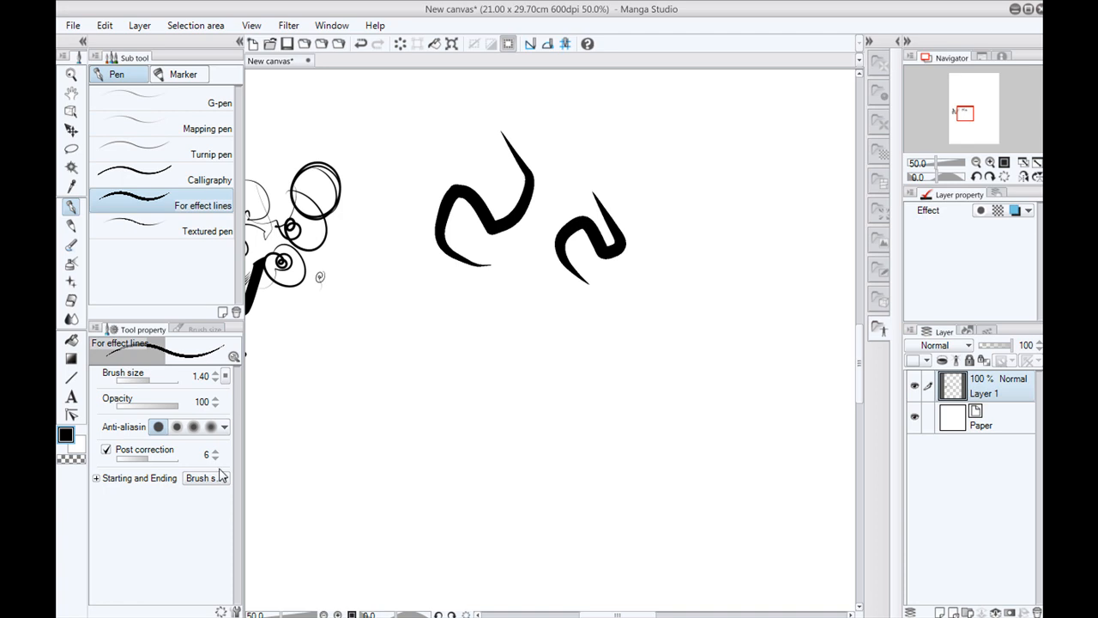
- Draw two winding test strokes with the Textured pen beside the thick wavy strokes
{"action": "left_click", "coordinate": [160, 233]}
{"action": "mouse_move", "coordinate": [619, 130]}
{"action": "left_mouse_down"}
{"action": "mouse_move", "coordinate": [657, 226]}
{"action": "mouse_move", "coordinate": [636, 220]}
{"action": "mouse_move", "coordinate": [664, 266]}
{"action": "left_mouse_up"}
{"action": "mouse_move", "coordinate": [752, 127]}
{"action": "left_mouse_down"}
{"action": "mouse_move", "coordinate": [745, 225]}
{"action": "mouse_move", "coordinate": [732, 200]}
{"action": "mouse_move", "coordinate": [704, 265]}
{"action": "left_mouse_up"}
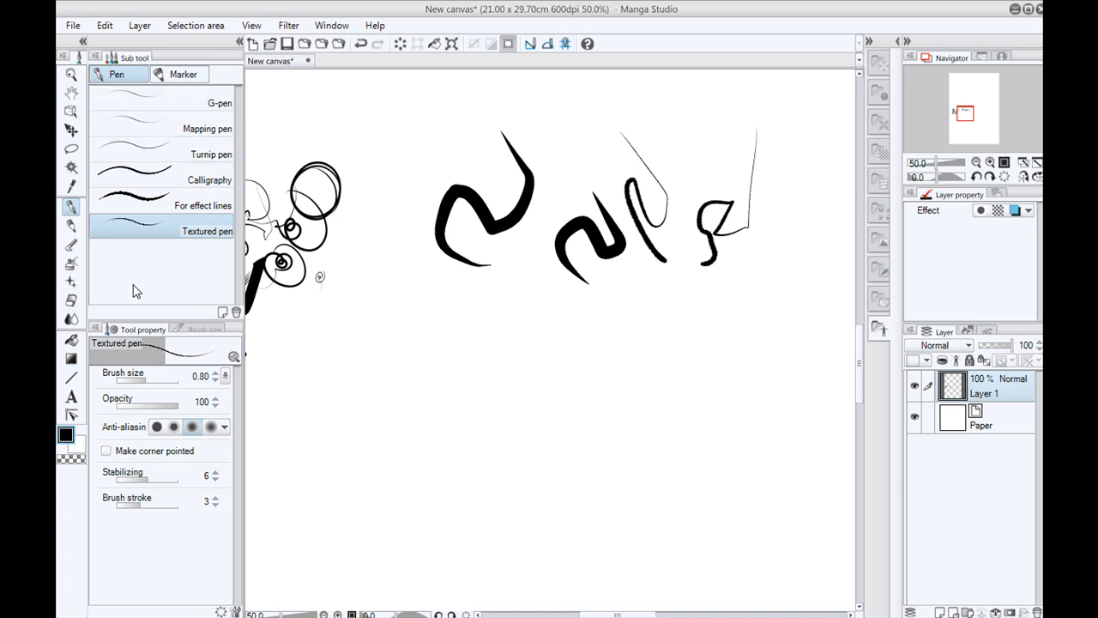
- Draw a wavy test stroke with the Milli pen marker and another with the Felt pen beside the thick wavy stroke
{"action": "left_click", "coordinate": [180, 77]}
{"action": "mouse_move", "coordinate": [369, 176]}
{"action": "left_mouse_down"}
{"action": "mouse_move", "coordinate": [378, 236]}
{"action": "mouse_move", "coordinate": [404, 265]}
{"action": "mouse_move", "coordinate": [363, 269]}
{"action": "left_mouse_up"}
{"action": "left_click", "coordinate": [206, 129]}
{"action": "mouse_move", "coordinate": [381, 137]}
{"action": "left_mouse_down"}
{"action": "mouse_move", "coordinate": [426, 187]}
{"action": "mouse_move", "coordinate": [401, 196]}
{"action": "mouse_move", "coordinate": [440, 280]}
{"action": "mouse_move", "coordinate": [418, 296]}
{"action": "left_mouse_up"}
- Try a very broad stroke with the Fill-in-mono pen over the existing strokes, and undo it
{"action": "left_click", "coordinate": [200, 154]}
{"action": "mouse_move", "coordinate": [372, 326]}
{"action": "left_mouse_down"}
{"action": "mouse_move", "coordinate": [330, 296]}
{"action": "mouse_move", "coordinate": [340, 292]}
{"action": "left_mouse_up"}
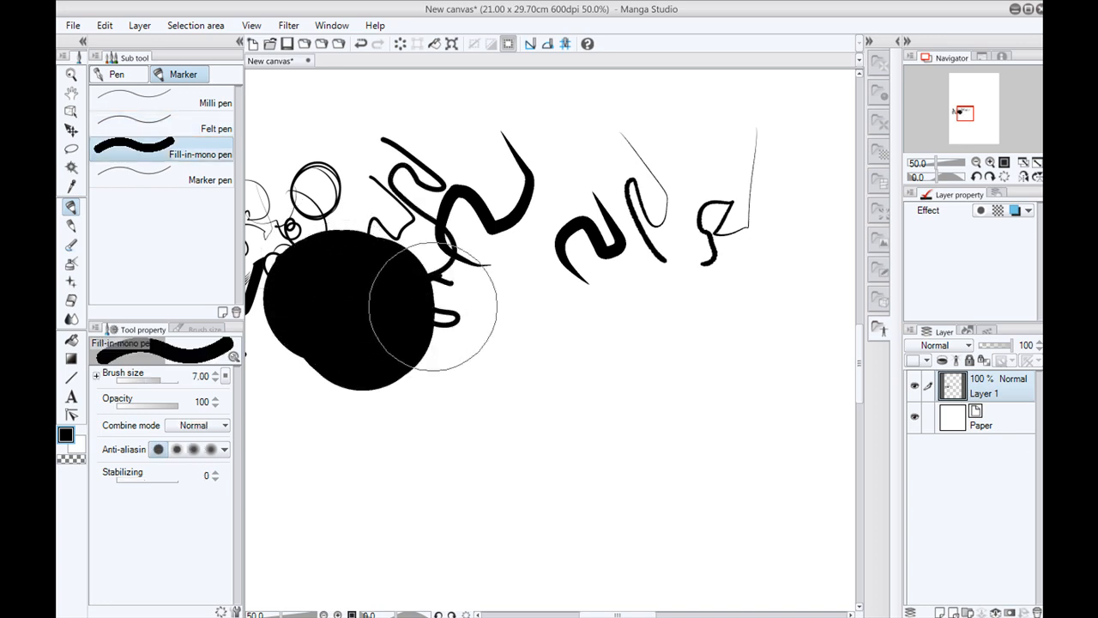
{"action": "key", "text": "ctrl+z"}
- Draw several small wavy strokes with the Marker pen below the thick wavy strokes
{"action": "left_click", "coordinate": [151, 175]}
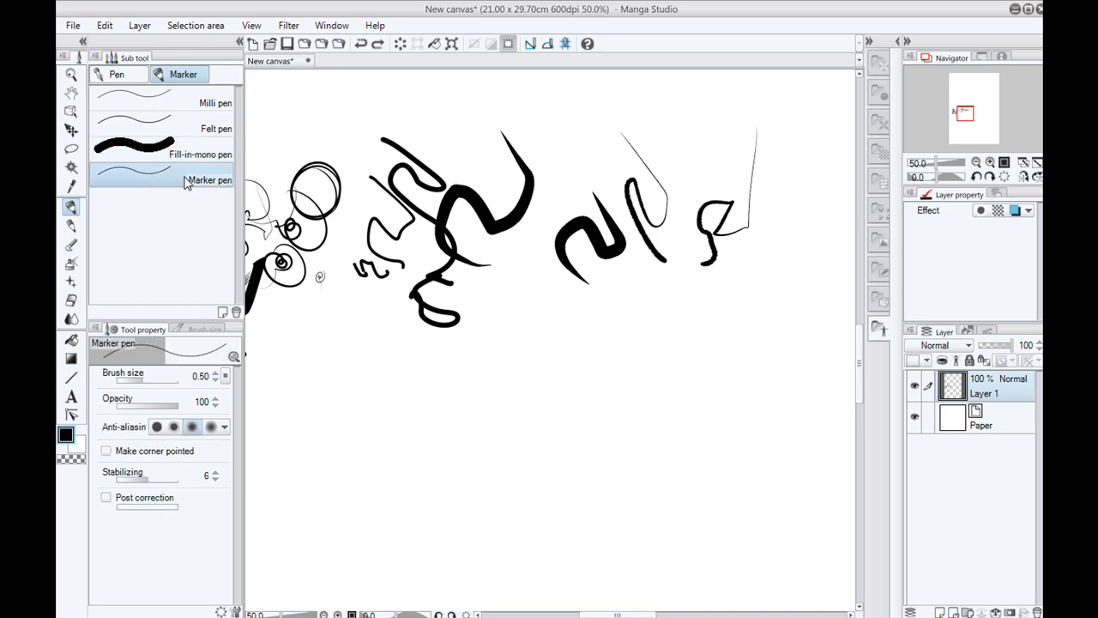
{"action": "left_click_drag", "start_coordinate": [544, 266], "coordinate": [535, 317]}
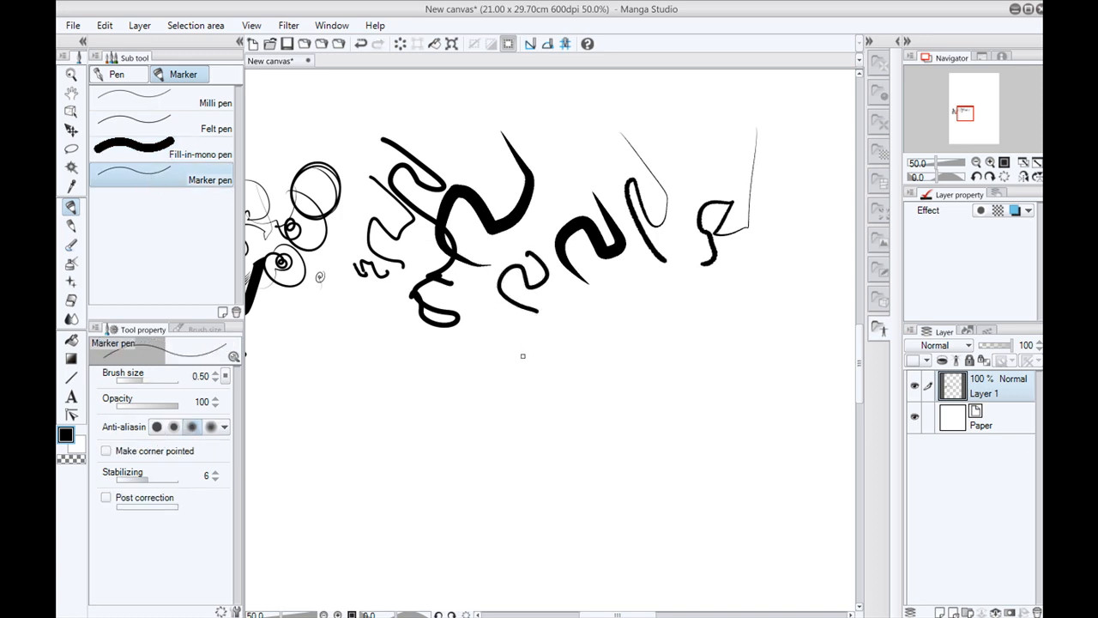
{"action": "mouse_move", "coordinate": [701, 275]}
{"action": "left_mouse_down"}
{"action": "mouse_move", "coordinate": [652, 301]}
{"action": "mouse_move", "coordinate": [580, 306]}
{"action": "mouse_move", "coordinate": [519, 364]}
{"action": "left_mouse_up"}
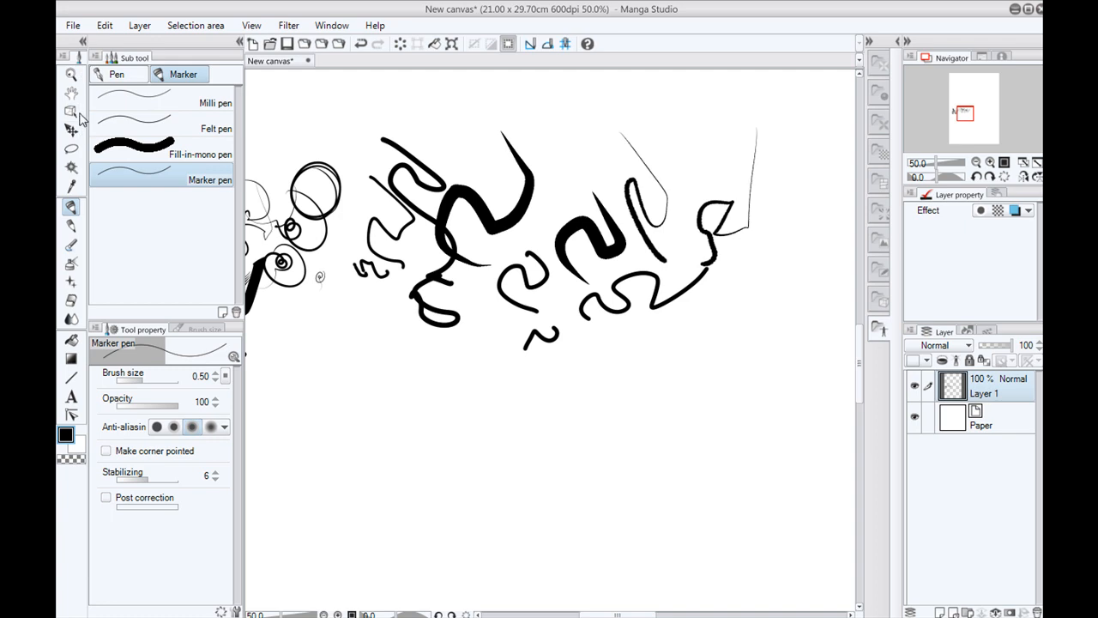
- Return to the pen group and draw a thin looping stroke with the G-pen below the marker strokes
{"action": "left_click", "coordinate": [118, 75]}
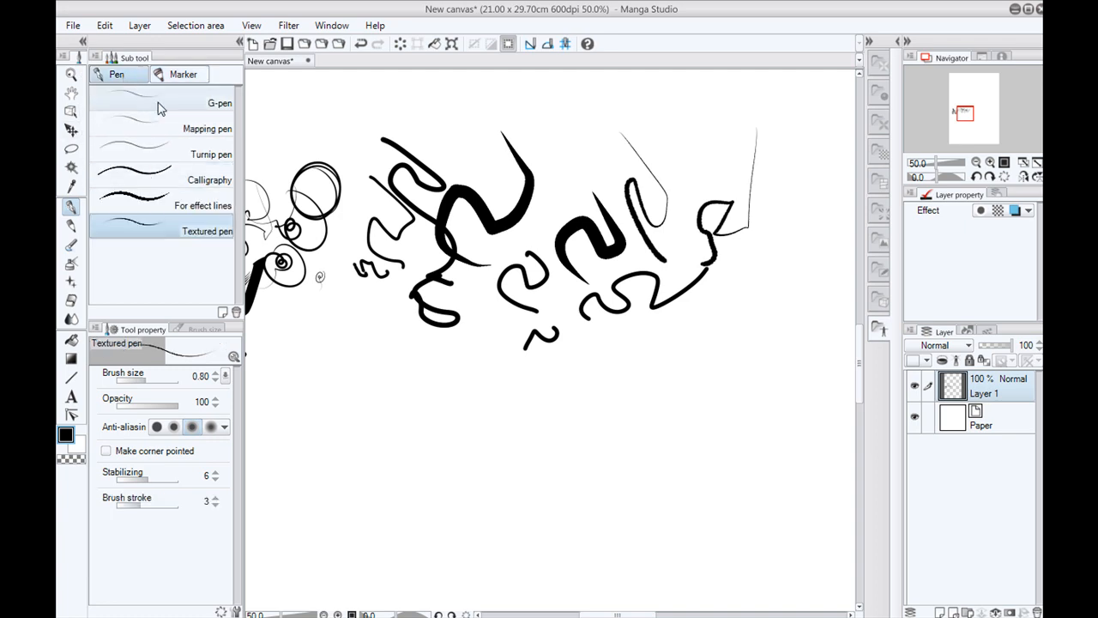
{"action": "left_click", "coordinate": [148, 102]}
{"action": "left_click_drag", "start_coordinate": [392, 319], "coordinate": [357, 323]}
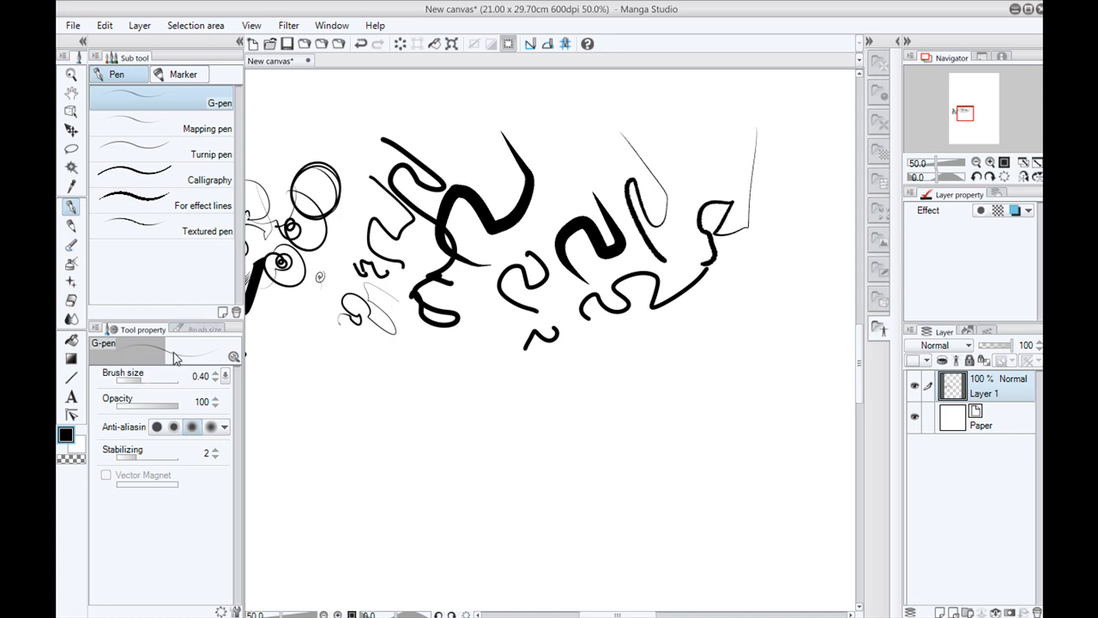
- Review the pen pressure settings for the G-pen's brush size and draw another small looping stroke beside the previous ones
{"action": "left_click", "coordinate": [225, 375]}
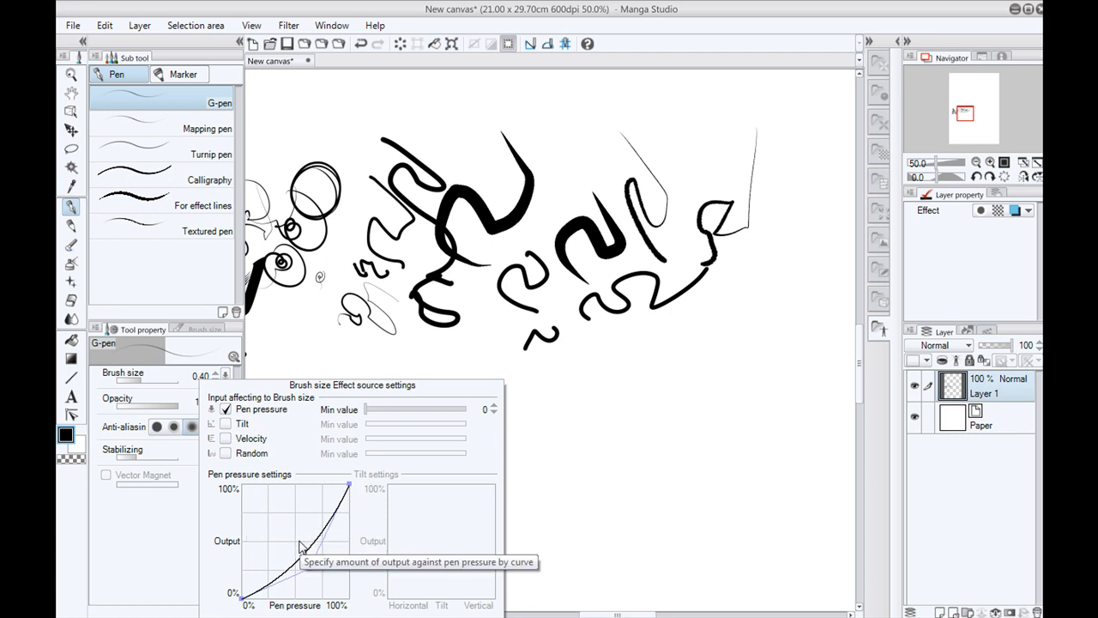
{"action": "left_click", "coordinate": [167, 542]}
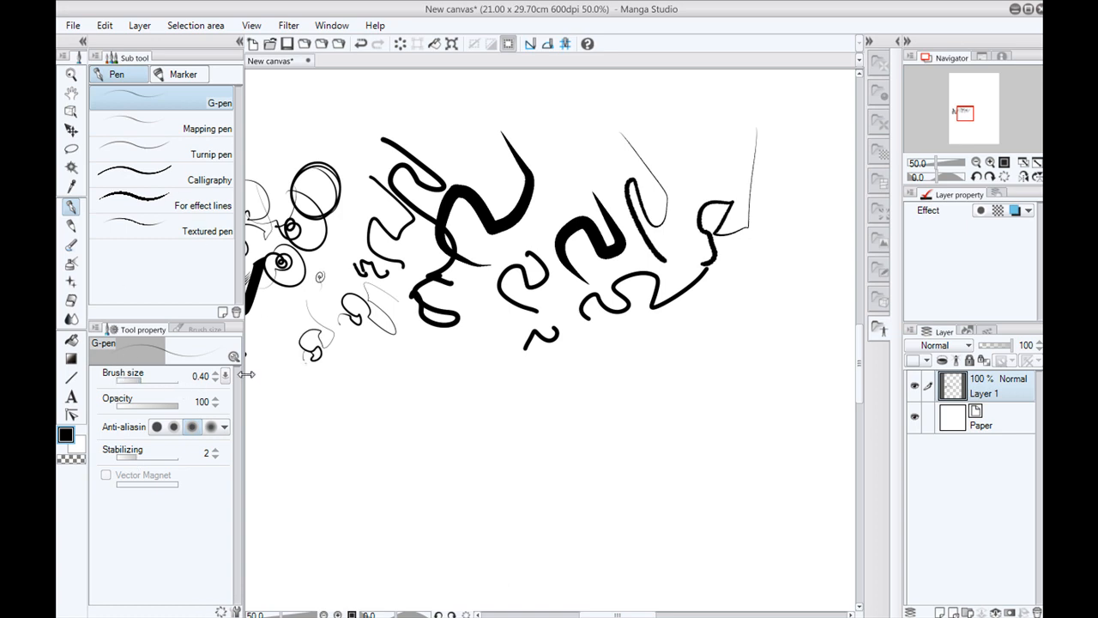
{"action": "key", "text": "ctrl+plus"}
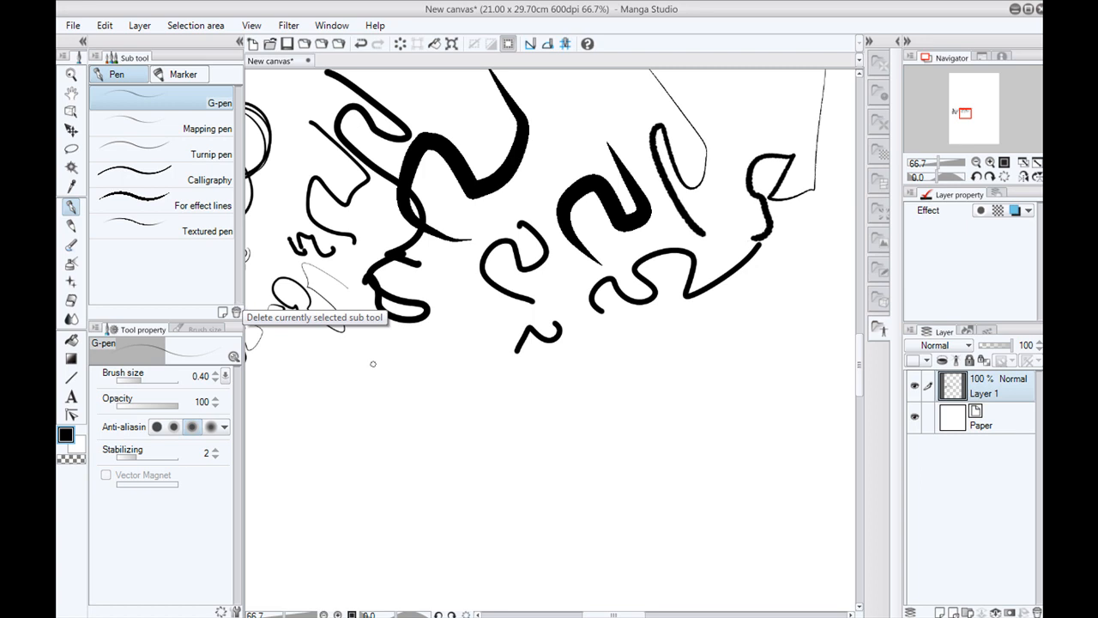
{"action": "mouse_move", "coordinate": [328, 411]}
{"action": "left_mouse_down"}
{"action": "mouse_move", "coordinate": [428, 405]}
{"action": "mouse_move", "coordinate": [552, 448]}
{"action": "left_mouse_up"}
{"action": "left_click_drag", "start_coordinate": [433, 379], "coordinate": [405, 412]}
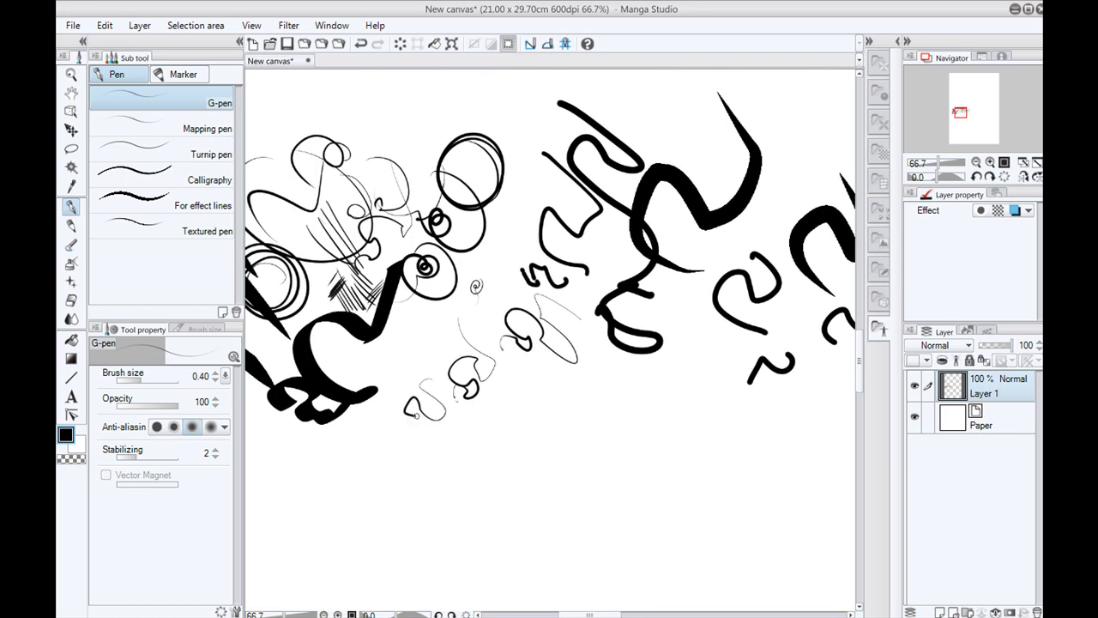
- Hatch a few angled groups of light lines with the Darker pencil at brush size 0.25 in a blank area
{"action": "left_click_drag", "start_coordinate": [440, 443], "coordinate": [507, 191]}
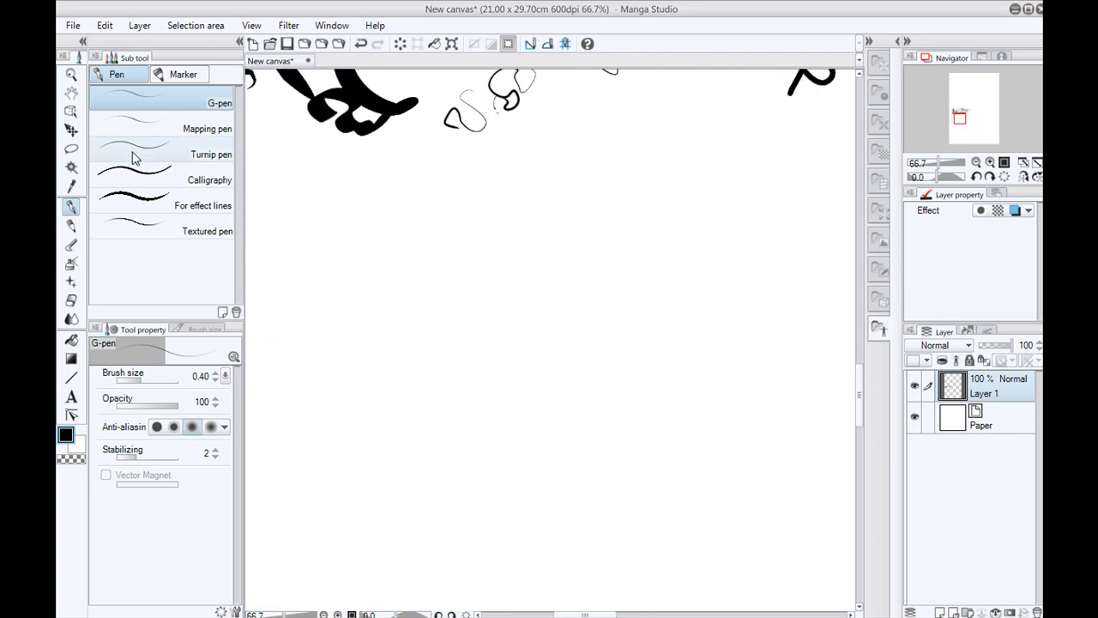
{"action": "left_click", "coordinate": [71, 226]}
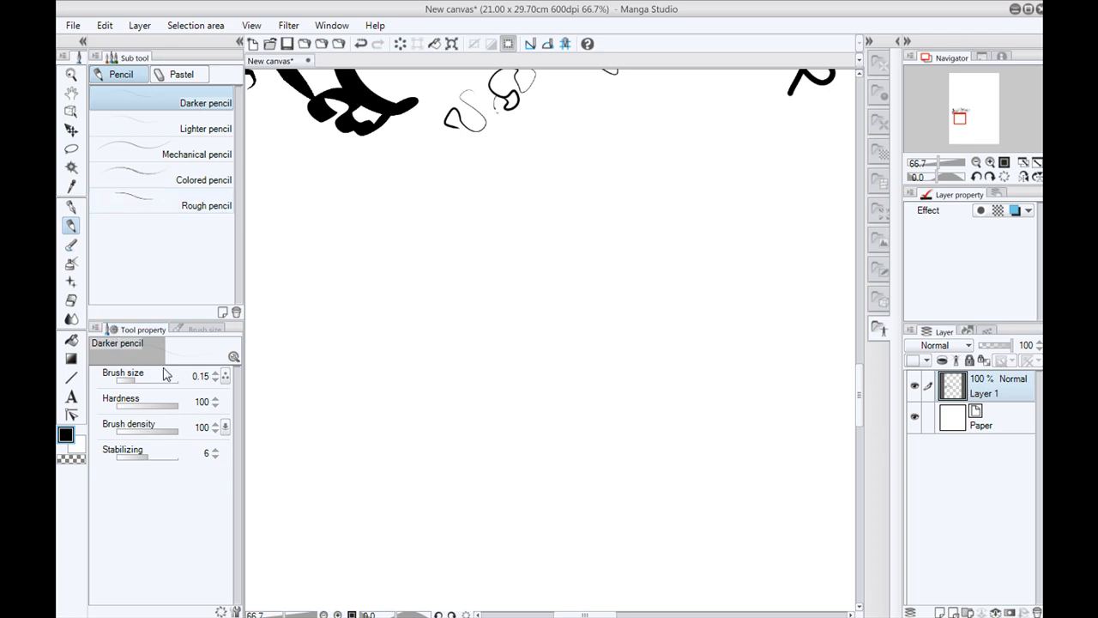
{"action": "mouse_move", "coordinate": [655, 147]}
{"action": "left_mouse_down"}
{"action": "mouse_move", "coordinate": [657, 228]}
{"action": "mouse_move", "coordinate": [621, 273]}
{"action": "mouse_move", "coordinate": [657, 232]}
{"action": "mouse_move", "coordinate": [625, 237]}
{"action": "mouse_move", "coordinate": [650, 306]}
{"action": "mouse_move", "coordinate": [602, 259]}
{"action": "mouse_move", "coordinate": [617, 283]}
{"action": "mouse_move", "coordinate": [606, 259]}
{"action": "left_mouse_up"}
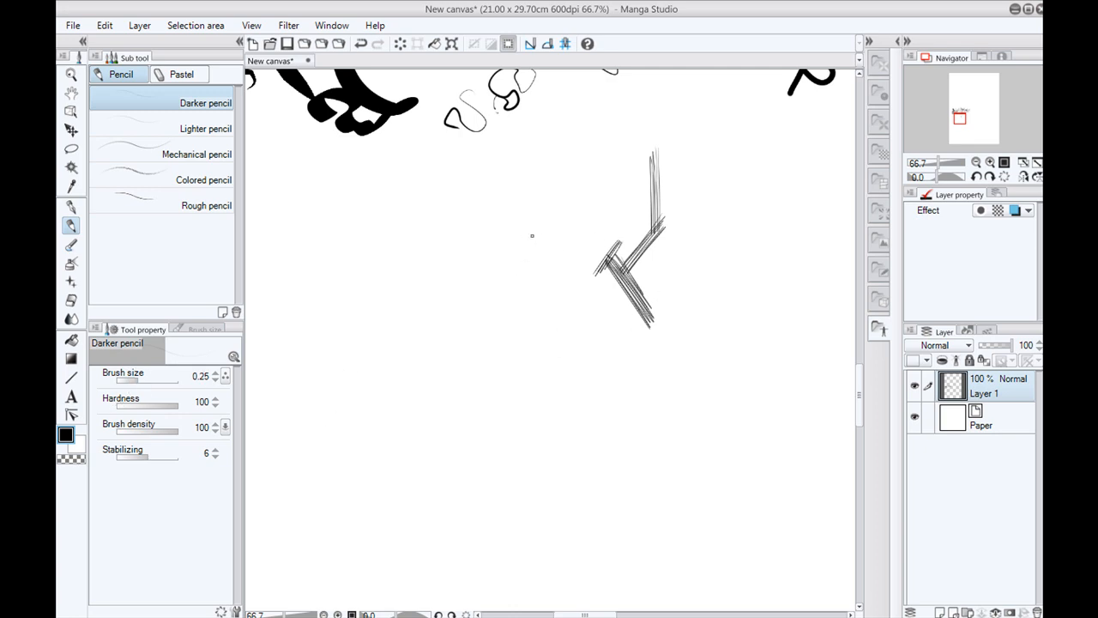
- Draw dense, heavy zigzag strokes with the Darker pencil at brush size 0.50 beside the light hatching
{"action": "mouse_move", "coordinate": [619, 158]}
{"action": "left_mouse_down"}
{"action": "mouse_move", "coordinate": [622, 225]}
{"action": "mouse_move", "coordinate": [605, 142]}
{"action": "mouse_move", "coordinate": [605, 239]}
{"action": "mouse_move", "coordinate": [586, 286]}
{"action": "left_mouse_up"}
{"action": "mouse_move", "coordinate": [568, 175]}
{"action": "left_mouse_down"}
{"action": "mouse_move", "coordinate": [570, 241]}
{"action": "mouse_move", "coordinate": [587, 271]}
{"action": "left_mouse_up"}
{"action": "left_click_drag", "start_coordinate": [518, 254], "coordinate": [543, 382]}
- Set the Darker pencil's brush size to 0.20 and draw fine hatching and a small curl around the heavy strokes
{"action": "scroll", "coordinate": [506, 218], "scroll_direction": "down", "scroll_amount": 2}
{"action": "key", "text": "bracketleft"}
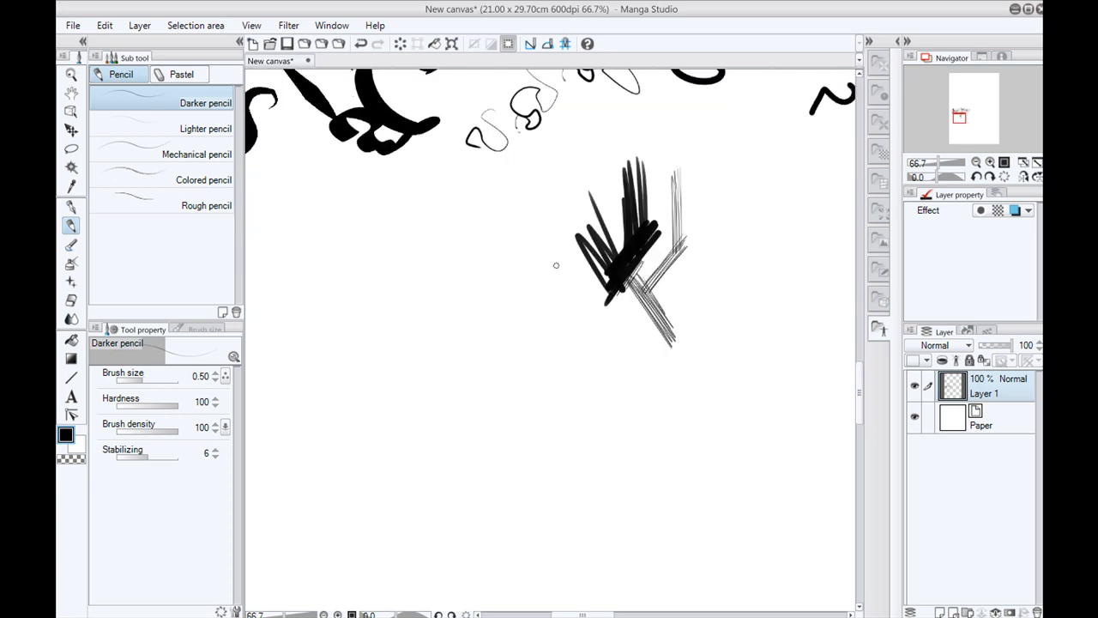
{"action": "mouse_move", "coordinate": [580, 279]}
{"action": "left_mouse_down"}
{"action": "mouse_move", "coordinate": [593, 311]}
{"action": "mouse_move", "coordinate": [549, 258]}
{"action": "mouse_move", "coordinate": [584, 316]}
{"action": "left_mouse_up"}
{"action": "left_click_drag", "start_coordinate": [560, 175], "coordinate": [563, 257]}
{"action": "left_click_drag", "start_coordinate": [530, 221], "coordinate": [573, 257]}
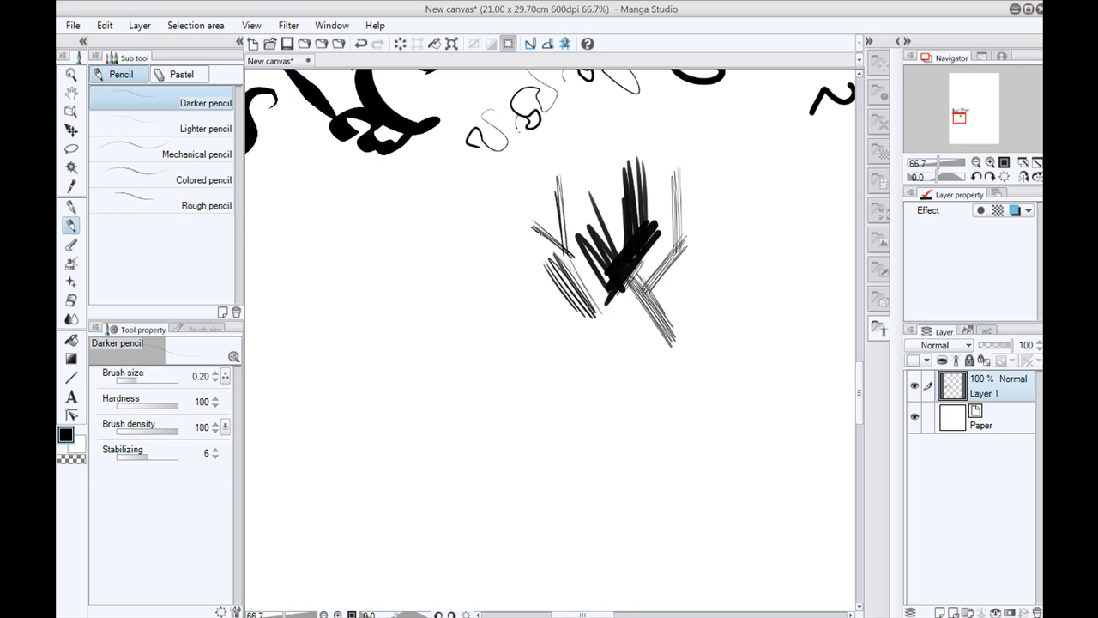
{"action": "left_click_drag", "start_coordinate": [713, 221], "coordinate": [702, 219]}
{"action": "left_click_drag", "start_coordinate": [700, 292], "coordinate": [688, 346]}
- Rough out a head with the Darker pencil, sketching the forehead curve, jaw lines, ear and nose
{"action": "mouse_move", "coordinate": [381, 230]}
{"action": "left_mouse_down"}
{"action": "mouse_move", "coordinate": [498, 262]}
{"action": "mouse_move", "coordinate": [505, 423]}
{"action": "left_mouse_up"}
{"action": "left_click_drag", "start_coordinate": [405, 378], "coordinate": [481, 426]}
{"action": "left_click_drag", "start_coordinate": [347, 373], "coordinate": [495, 444]}
{"action": "left_click_drag", "start_coordinate": [336, 240], "coordinate": [344, 364]}
{"action": "left_click_drag", "start_coordinate": [426, 213], "coordinate": [489, 425]}
{"action": "mouse_move", "coordinate": [495, 296]}
{"action": "left_mouse_down"}
{"action": "mouse_move", "coordinate": [367, 283]}
{"action": "mouse_move", "coordinate": [338, 322]}
{"action": "left_mouse_up"}
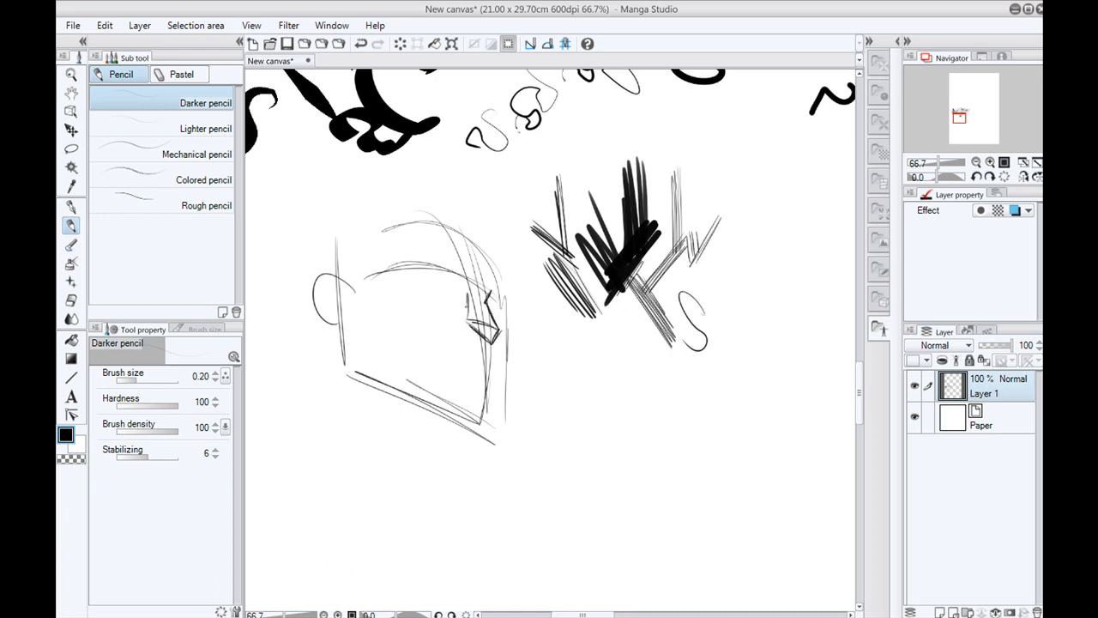
- Sketch the eyes, brow, mouth and face profile, and outline the cranium and back of the head
{"action": "left_click_drag", "start_coordinate": [465, 271], "coordinate": [461, 269]}
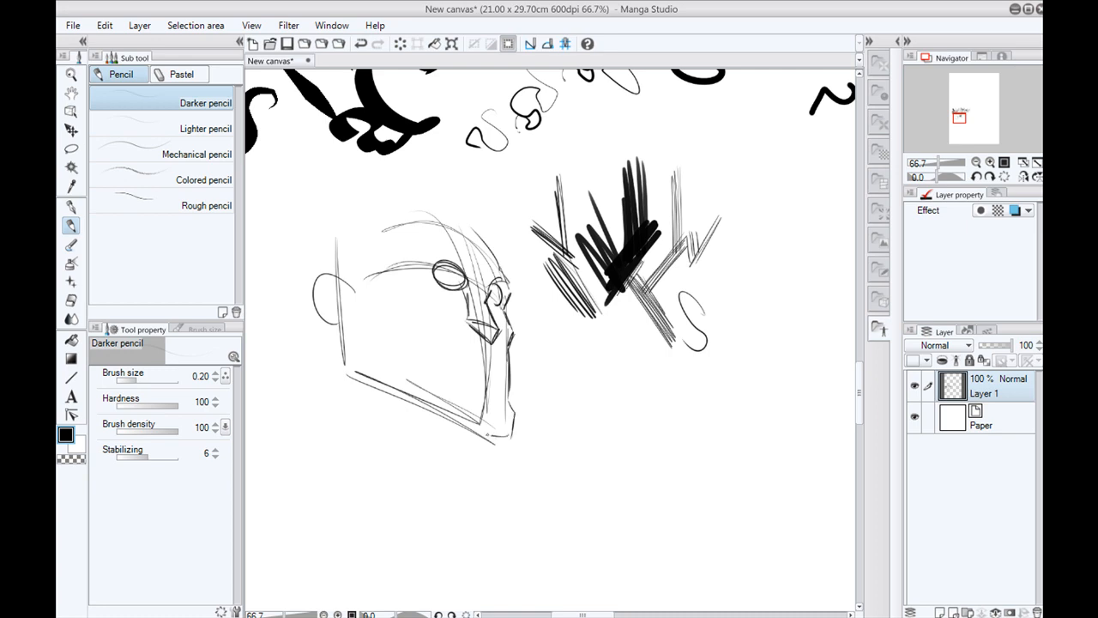
{"action": "left_click_drag", "start_coordinate": [421, 416], "coordinate": [334, 364]}
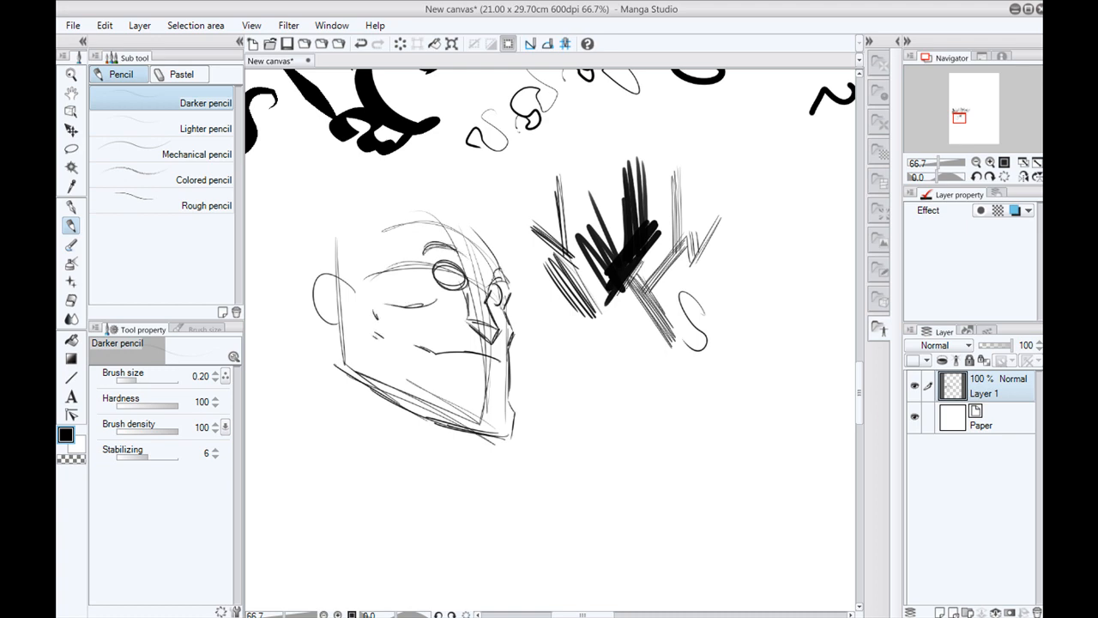
{"action": "left_click_drag", "start_coordinate": [427, 209], "coordinate": [302, 289]}
{"action": "mouse_move", "coordinate": [395, 225]}
{"action": "left_mouse_down"}
{"action": "mouse_move", "coordinate": [326, 258]}
{"action": "mouse_move", "coordinate": [482, 424]}
{"action": "left_mouse_up"}
{"action": "mouse_move", "coordinate": [326, 316]}
{"action": "left_mouse_down"}
{"action": "mouse_move", "coordinate": [396, 205]}
{"action": "mouse_move", "coordinate": [497, 266]}
{"action": "left_mouse_up"}
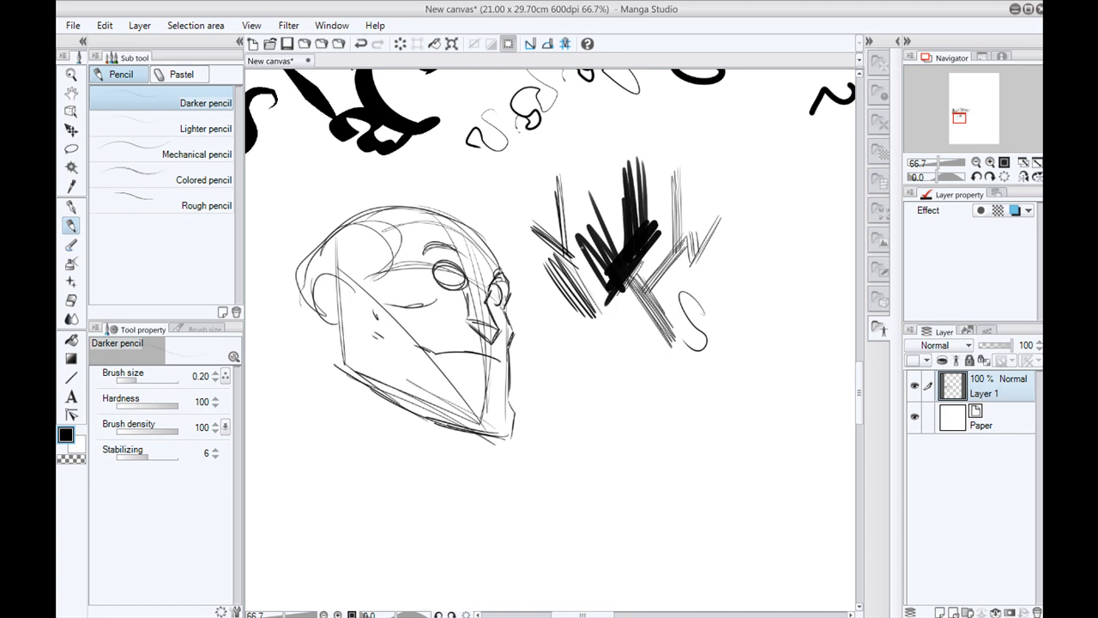
- Hatch shading on the cheek beside the near eye and detail the nostril of the sketched head
{"action": "scroll", "coordinate": [584, 247], "scroll_direction": "up", "scroll_amount": 3}
{"action": "left_click_drag", "start_coordinate": [444, 409], "coordinate": [813, 413]}
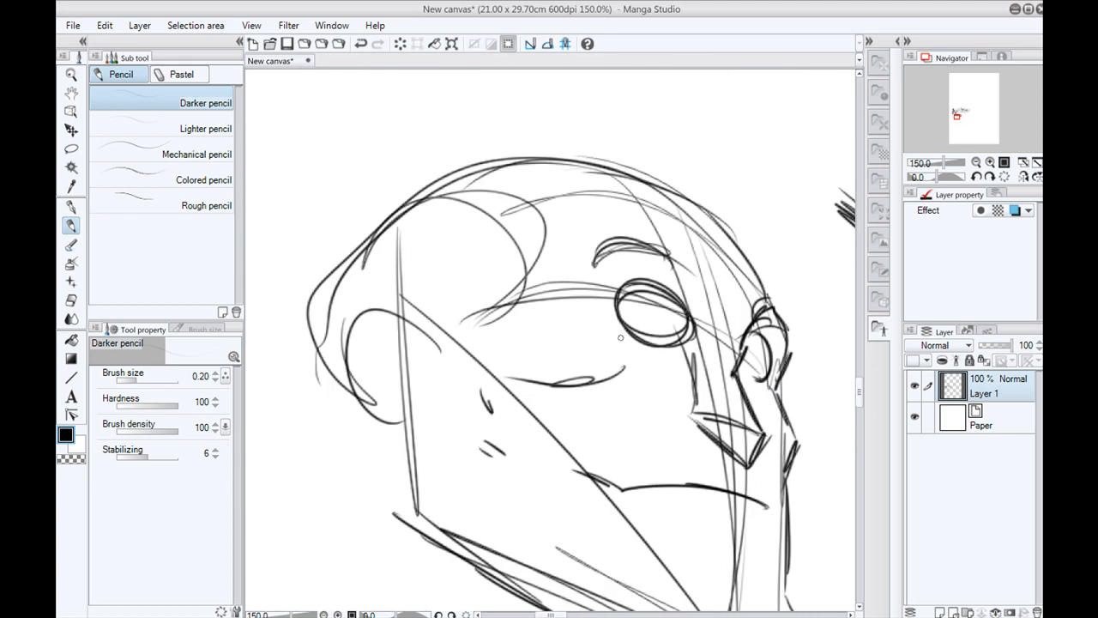
{"action": "mouse_move", "coordinate": [624, 334]}
{"action": "left_mouse_down"}
{"action": "mouse_move", "coordinate": [605, 319]}
{"action": "mouse_move", "coordinate": [576, 326]}
{"action": "mouse_move", "coordinate": [570, 341]}
{"action": "mouse_move", "coordinate": [603, 369]}
{"action": "left_mouse_up"}
{"action": "mouse_move", "coordinate": [545, 329]}
{"action": "left_mouse_down"}
{"action": "mouse_move", "coordinate": [592, 388]}
{"action": "mouse_move", "coordinate": [563, 276]}
{"action": "left_mouse_up"}
{"action": "left_click_drag", "start_coordinate": [667, 375], "coordinate": [663, 374]}
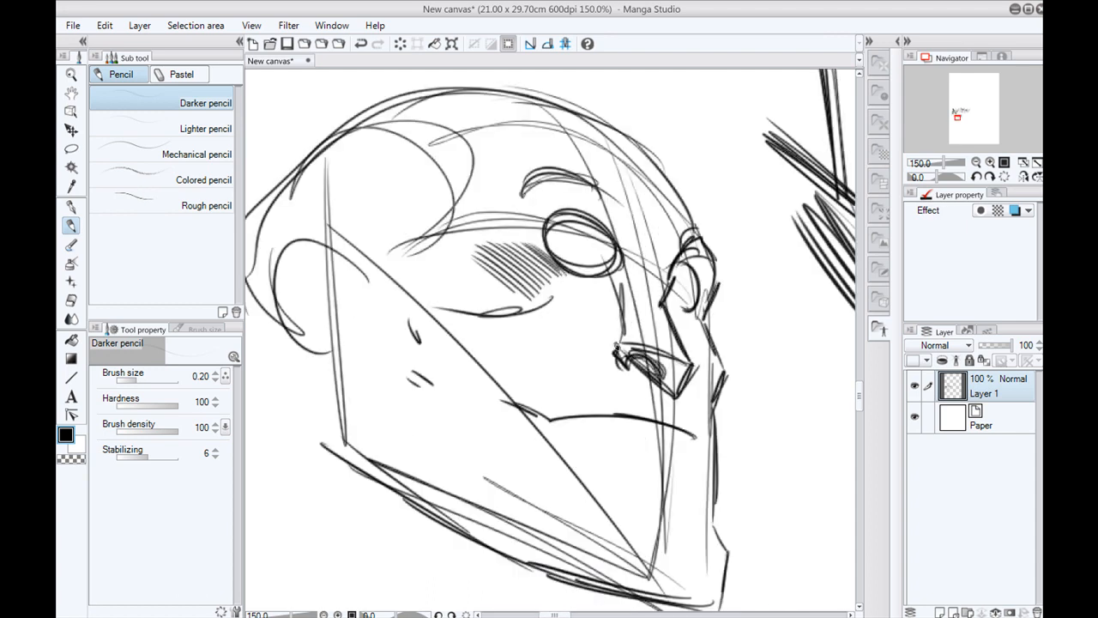
- Darken the tip of the nose and draw the upper lip above the mouth line
{"action": "left_click_drag", "start_coordinate": [696, 367], "coordinate": [678, 392]}
{"action": "left_click_drag", "start_coordinate": [696, 333], "coordinate": [682, 388]}
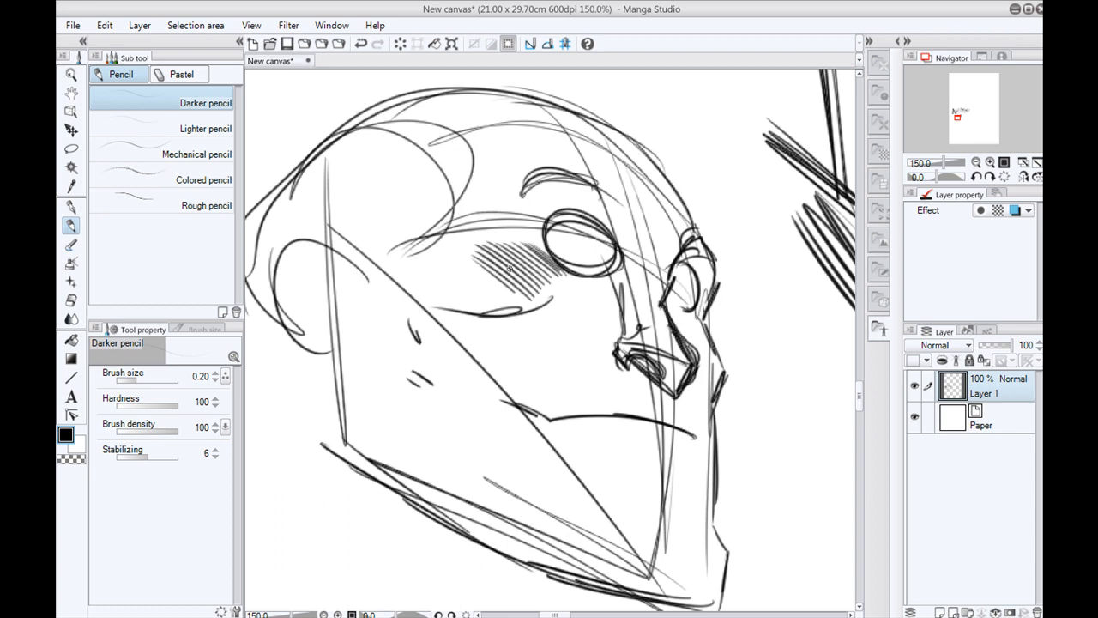
{"action": "mouse_move", "coordinate": [536, 418]}
{"action": "left_mouse_down"}
{"action": "mouse_move", "coordinate": [630, 403]}
{"action": "mouse_move", "coordinate": [702, 415]}
{"action": "left_mouse_up"}
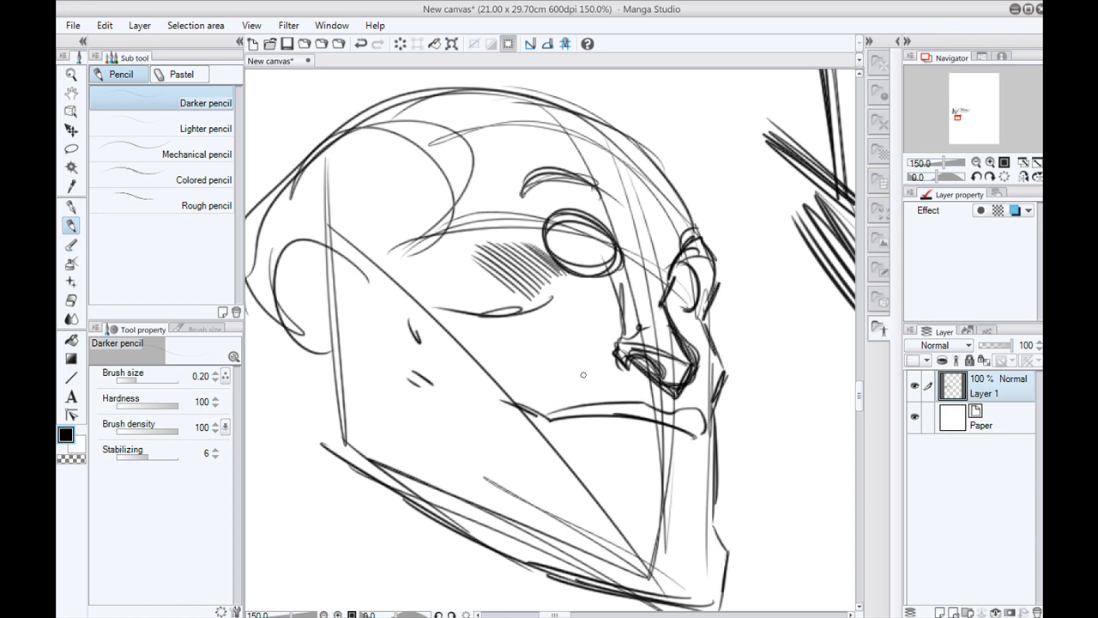
- Draw several long, near-vertical strokes with the Darker pencil over the back of the head
{"action": "scroll", "coordinate": [583, 375], "scroll_direction": "down", "scroll_amount": 2}
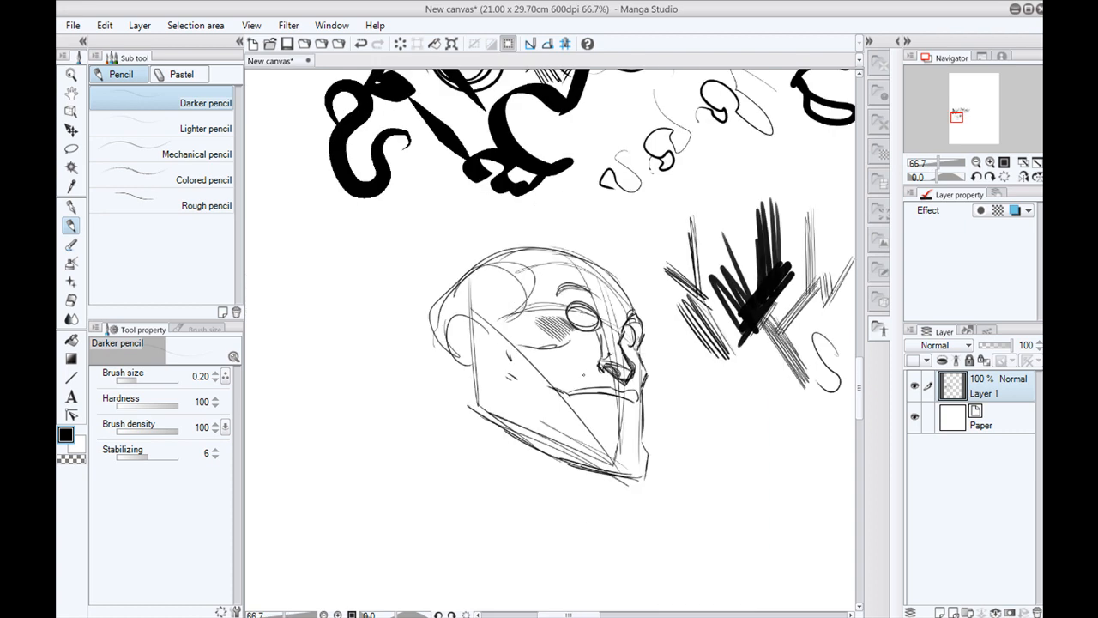
{"action": "scroll", "coordinate": [583, 375], "scroll_direction": "down", "scroll_amount": 1}
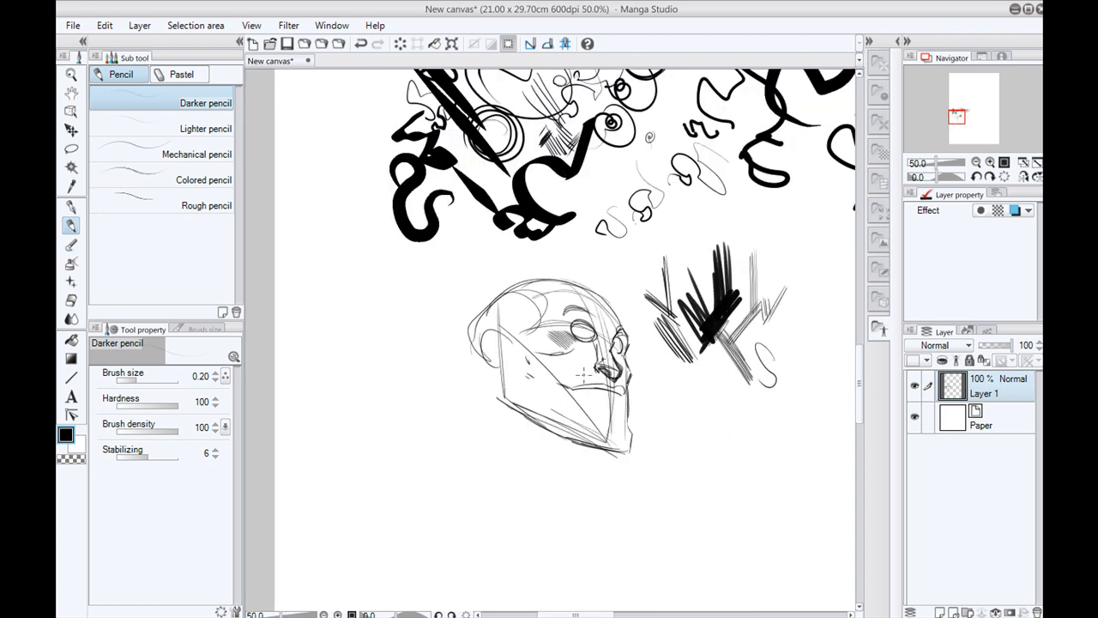
{"action": "scroll", "coordinate": [584, 375], "scroll_direction": "down", "scroll_amount": 1}
{"action": "scroll", "coordinate": [584, 375], "scroll_direction": "up", "scroll_amount": 3}
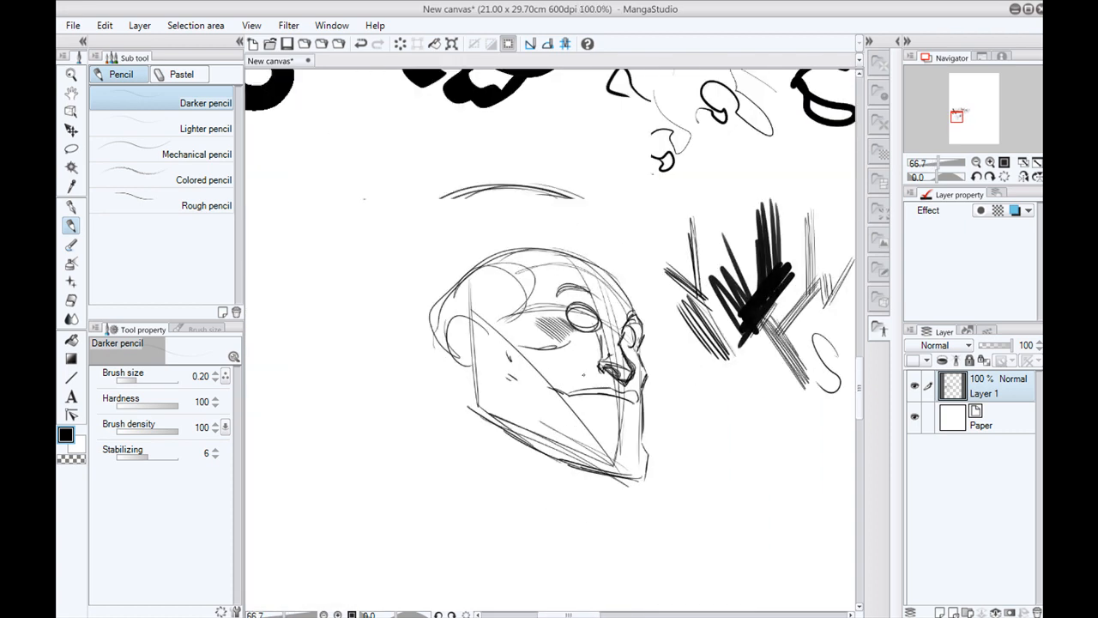
{"action": "left_click_drag", "start_coordinate": [402, 128], "coordinate": [429, 366]}
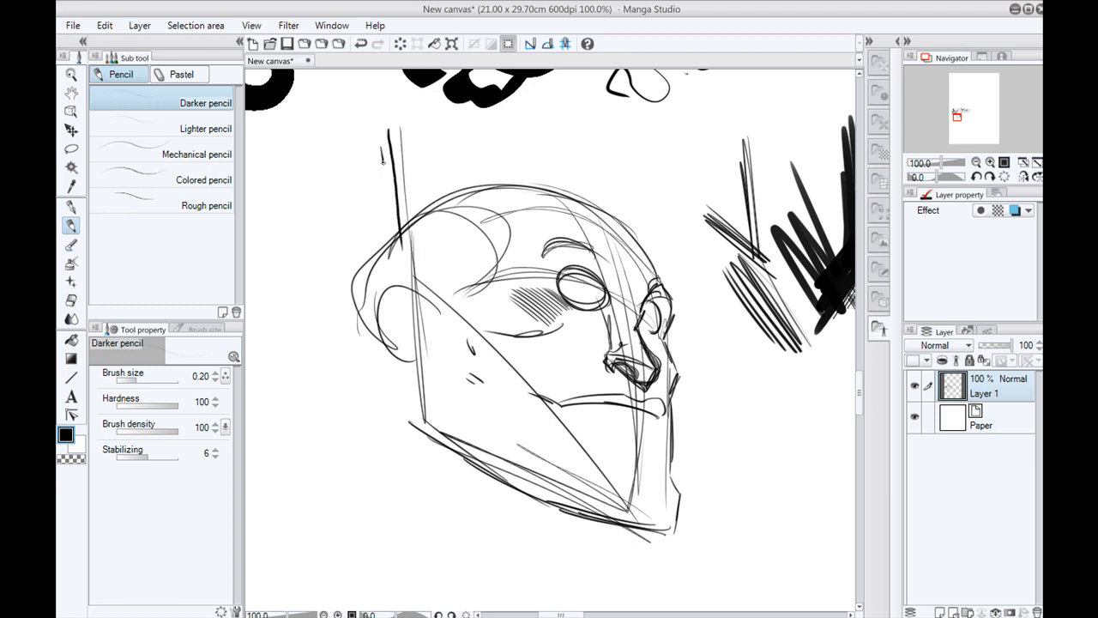
{"action": "left_click_drag", "start_coordinate": [408, 135], "coordinate": [426, 259]}
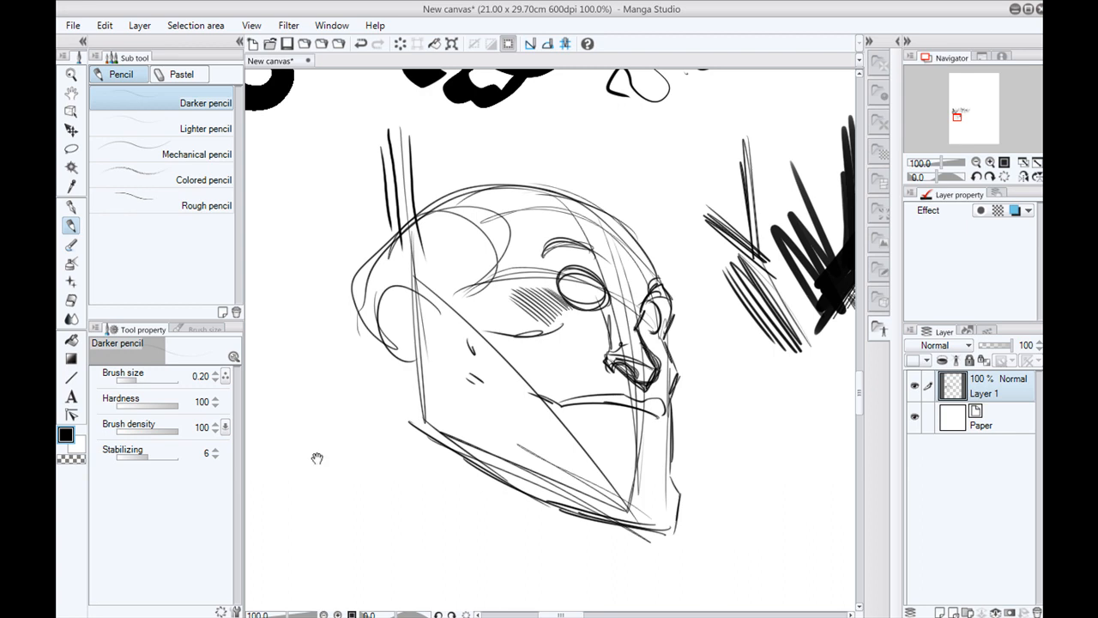
- Draw diagonal hatching behind the head with the Lighter pencil and the Mechanical pencil
{"action": "left_click", "coordinate": [172, 130]}
{"action": "mouse_move", "coordinate": [346, 209]}
{"action": "left_mouse_down"}
{"action": "mouse_move", "coordinate": [388, 239]}
{"action": "mouse_move", "coordinate": [381, 269]}
{"action": "left_mouse_up"}
{"action": "left_click", "coordinate": [175, 158]}
{"action": "mouse_move", "coordinate": [326, 241]}
{"action": "left_mouse_down"}
{"action": "mouse_move", "coordinate": [382, 275]}
{"action": "mouse_move", "coordinate": [319, 252]}
{"action": "left_mouse_up"}
{"action": "left_click_drag", "start_coordinate": [372, 288], "coordinate": [312, 255]}
{"action": "mouse_move", "coordinate": [371, 295]}
{"action": "left_mouse_down"}
{"action": "mouse_move", "coordinate": [322, 273]}
{"action": "mouse_move", "coordinate": [373, 307]}
{"action": "left_mouse_up"}
{"action": "left_click_drag", "start_coordinate": [308, 277], "coordinate": [376, 322]}
{"action": "left_click_drag", "start_coordinate": [315, 290], "coordinate": [397, 348]}
- Draw broad Rough pencil strokes in front of the forehead, and darken the ear and jaw outline at brush size 0.40
{"action": "left_click", "coordinate": [190, 204]}
{"action": "mouse_move", "coordinate": [667, 224]}
{"action": "left_mouse_down"}
{"action": "mouse_move", "coordinate": [696, 280]}
{"action": "mouse_move", "coordinate": [625, 180]}
{"action": "mouse_move", "coordinate": [621, 192]}
{"action": "mouse_move", "coordinate": [657, 246]}
{"action": "left_mouse_up"}
{"action": "key", "text": "bracketleft"}
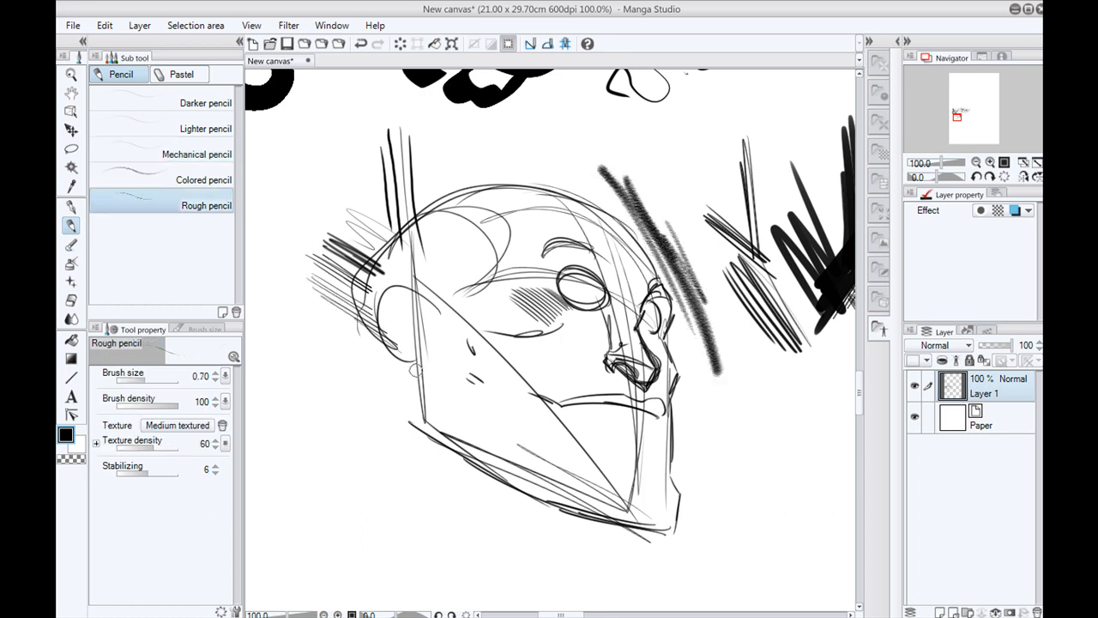
{"action": "mouse_move", "coordinate": [418, 340]}
{"action": "left_mouse_down"}
{"action": "mouse_move", "coordinate": [430, 430]}
{"action": "mouse_move", "coordinate": [489, 468]}
{"action": "mouse_move", "coordinate": [426, 419]}
{"action": "mouse_move", "coordinate": [415, 328]}
{"action": "mouse_move", "coordinate": [385, 302]}
{"action": "mouse_move", "coordinate": [410, 364]}
{"action": "mouse_move", "coordinate": [403, 354]}
{"action": "left_mouse_up"}
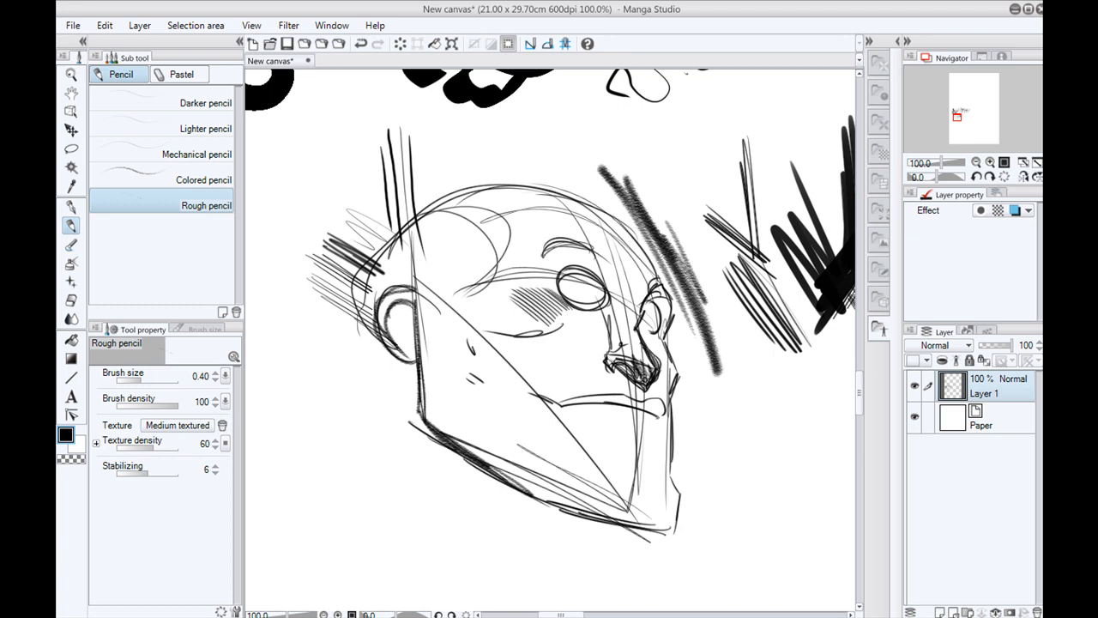
- Darken the mouth line, hatch over the eyebrow and thicken the bridge of the nose with the Rough pencil at size 0.40
{"action": "mouse_move", "coordinate": [658, 405]}
{"action": "left_mouse_down"}
{"action": "mouse_move", "coordinate": [522, 392]}
{"action": "mouse_move", "coordinate": [536, 386]}
{"action": "mouse_move", "coordinate": [513, 404]}
{"action": "mouse_move", "coordinate": [519, 415]}
{"action": "mouse_move", "coordinate": [489, 399]}
{"action": "left_mouse_up"}
{"action": "mouse_move", "coordinate": [558, 254]}
{"action": "left_mouse_down"}
{"action": "mouse_move", "coordinate": [601, 274]}
{"action": "mouse_move", "coordinate": [592, 258]}
{"action": "mouse_move", "coordinate": [541, 255]}
{"action": "mouse_move", "coordinate": [544, 288]}
{"action": "left_mouse_up"}
{"action": "left_click_drag", "start_coordinate": [654, 296], "coordinate": [667, 342]}
- Shade heavy Rough pencil bands along the jaw's lower edge, below the ear and along the diagonal cheek line
{"action": "mouse_move", "coordinate": [430, 353]}
{"action": "left_mouse_down"}
{"action": "mouse_move", "coordinate": [605, 494]}
{"action": "mouse_move", "coordinate": [429, 288]}
{"action": "mouse_move", "coordinate": [605, 498]}
{"action": "mouse_move", "coordinate": [558, 415]}
{"action": "left_mouse_up"}
{"action": "left_click_drag", "start_coordinate": [427, 296], "coordinate": [451, 442]}
{"action": "mouse_move", "coordinate": [453, 318]}
{"action": "left_mouse_down"}
{"action": "mouse_move", "coordinate": [459, 446]}
{"action": "mouse_move", "coordinate": [434, 433]}
{"action": "left_mouse_up"}
{"action": "mouse_move", "coordinate": [425, 292]}
{"action": "left_mouse_down"}
{"action": "mouse_move", "coordinate": [419, 334]}
{"action": "mouse_move", "coordinate": [433, 403]}
{"action": "mouse_move", "coordinate": [558, 493]}
{"action": "left_mouse_up"}
{"action": "mouse_move", "coordinate": [445, 418]}
{"action": "left_mouse_down"}
{"action": "mouse_move", "coordinate": [542, 499]}
{"action": "mouse_move", "coordinate": [581, 502]}
{"action": "mouse_move", "coordinate": [463, 442]}
{"action": "mouse_move", "coordinate": [441, 411]}
{"action": "mouse_move", "coordinate": [440, 336]}
{"action": "mouse_move", "coordinate": [439, 427]}
{"action": "mouse_move", "coordinate": [419, 291]}
{"action": "mouse_move", "coordinate": [485, 225]}
{"action": "mouse_move", "coordinate": [402, 234]}
{"action": "left_mouse_up"}
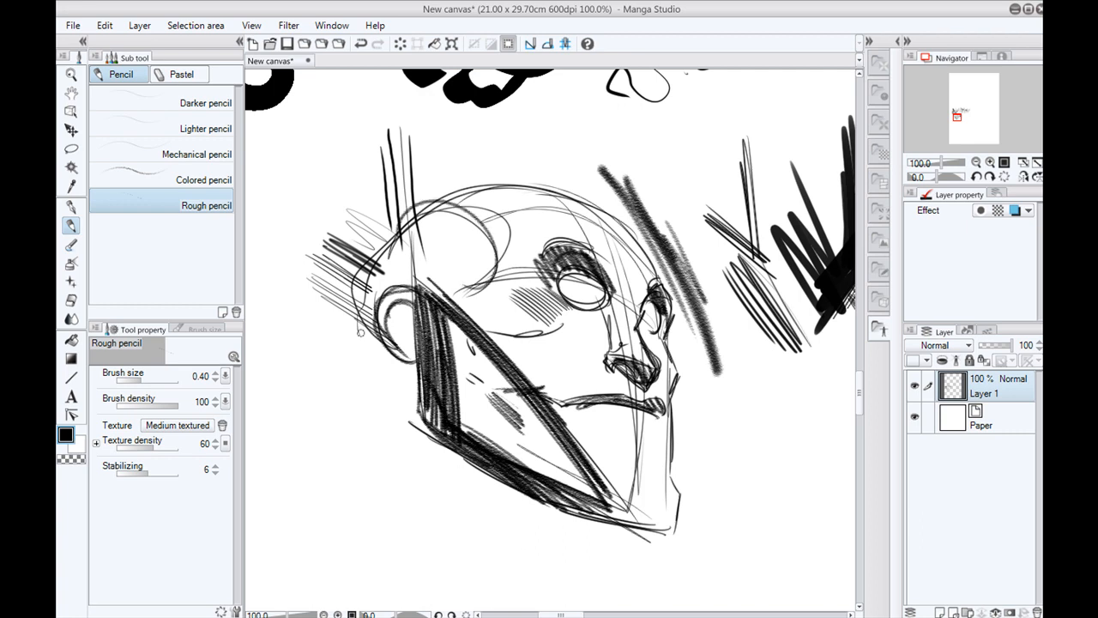
- Fill the area between the eye and the nose with dark Rough pencil shading
{"action": "mouse_move", "coordinate": [606, 355]}
{"action": "left_mouse_down"}
{"action": "mouse_move", "coordinate": [569, 333]}
{"action": "mouse_move", "coordinate": [606, 300]}
{"action": "left_mouse_up"}
{"action": "mouse_move", "coordinate": [611, 294]}
{"action": "left_mouse_down"}
{"action": "mouse_move", "coordinate": [619, 354]}
{"action": "mouse_move", "coordinate": [608, 300]}
{"action": "mouse_move", "coordinate": [598, 339]}
{"action": "mouse_move", "coordinate": [574, 323]}
{"action": "left_mouse_up"}
{"action": "scroll", "coordinate": [523, 296], "scroll_direction": "down", "scroll_amount": 3}
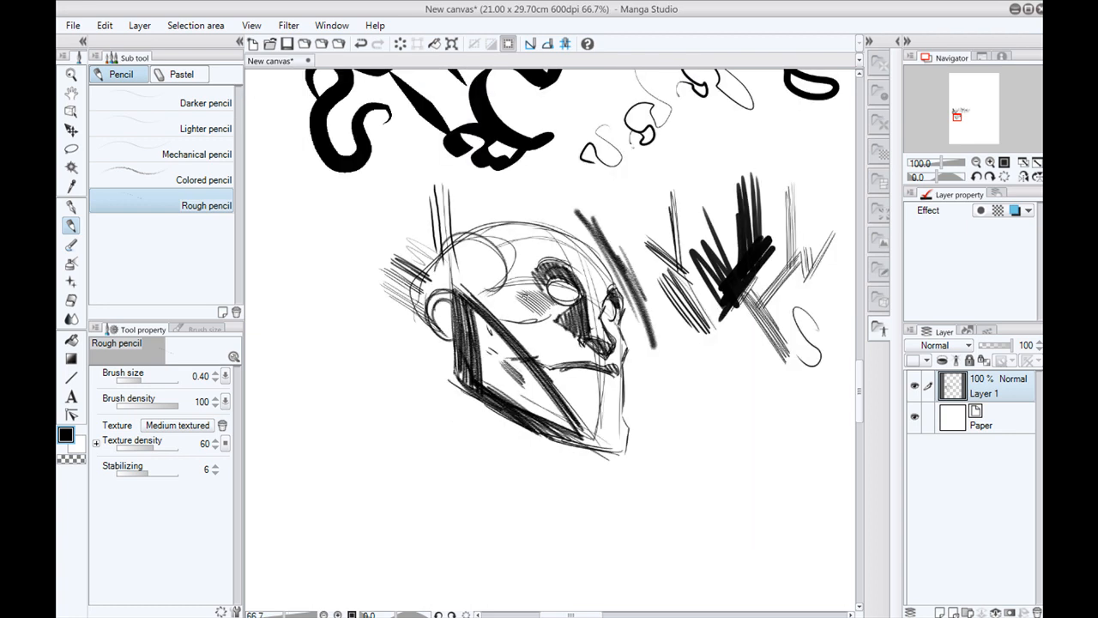
{"action": "scroll", "coordinate": [525, 296], "scroll_direction": "up", "scroll_amount": 5}
{"action": "scroll", "coordinate": [525, 297], "scroll_direction": "down", "scroll_amount": 3}
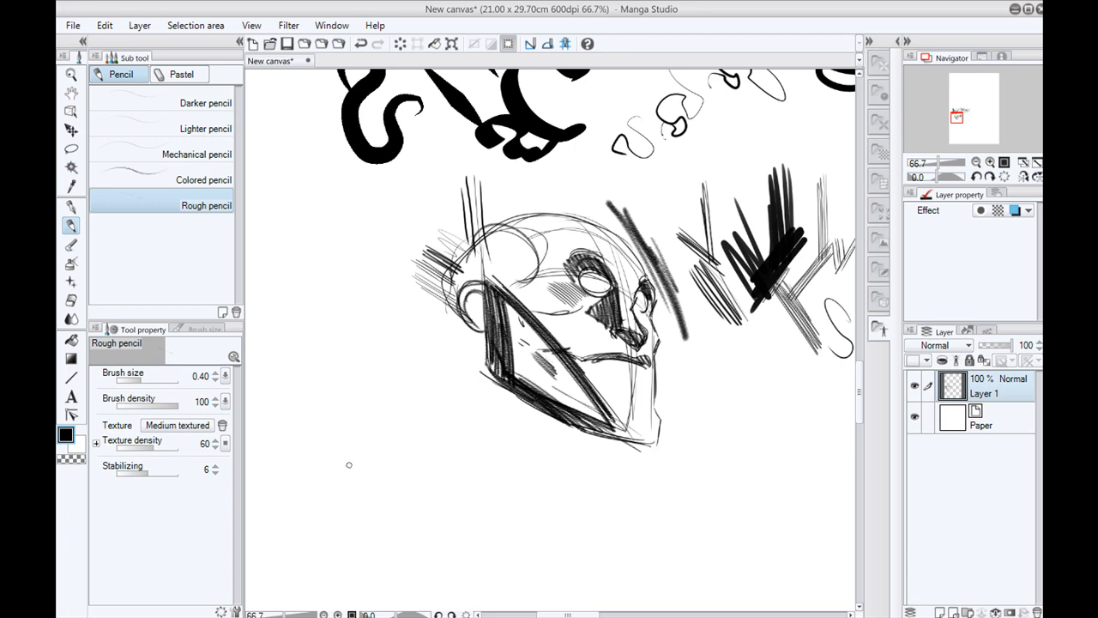
{"action": "left_click_drag", "start_coordinate": [359, 470], "coordinate": [413, 466]}
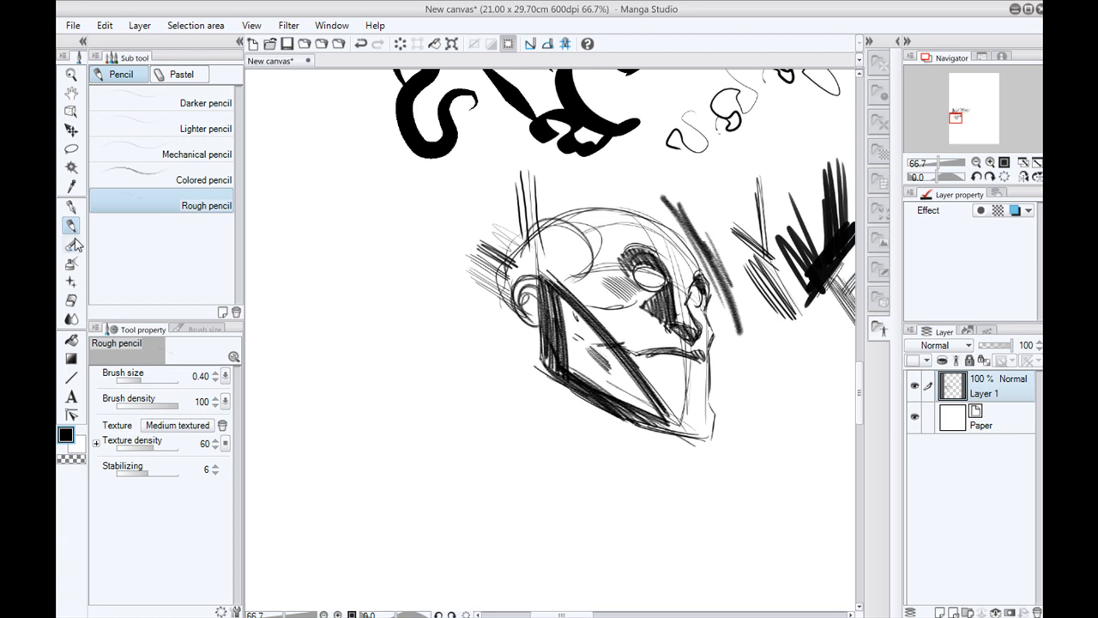
- Scribble test strokes behind the head with the Chalk sub tool at size 1.50 and the Pastel sub tool at size 5.00
{"action": "left_click", "coordinate": [168, 75]}
{"action": "mouse_move", "coordinate": [443, 234]}
{"action": "left_mouse_down"}
{"action": "mouse_move", "coordinate": [439, 214]}
{"action": "mouse_move", "coordinate": [412, 295]}
{"action": "mouse_move", "coordinate": [382, 287]}
{"action": "mouse_move", "coordinate": [404, 318]}
{"action": "mouse_move", "coordinate": [368, 294]}
{"action": "mouse_move", "coordinate": [336, 297]}
{"action": "mouse_move", "coordinate": [334, 341]}
{"action": "left_mouse_up"}
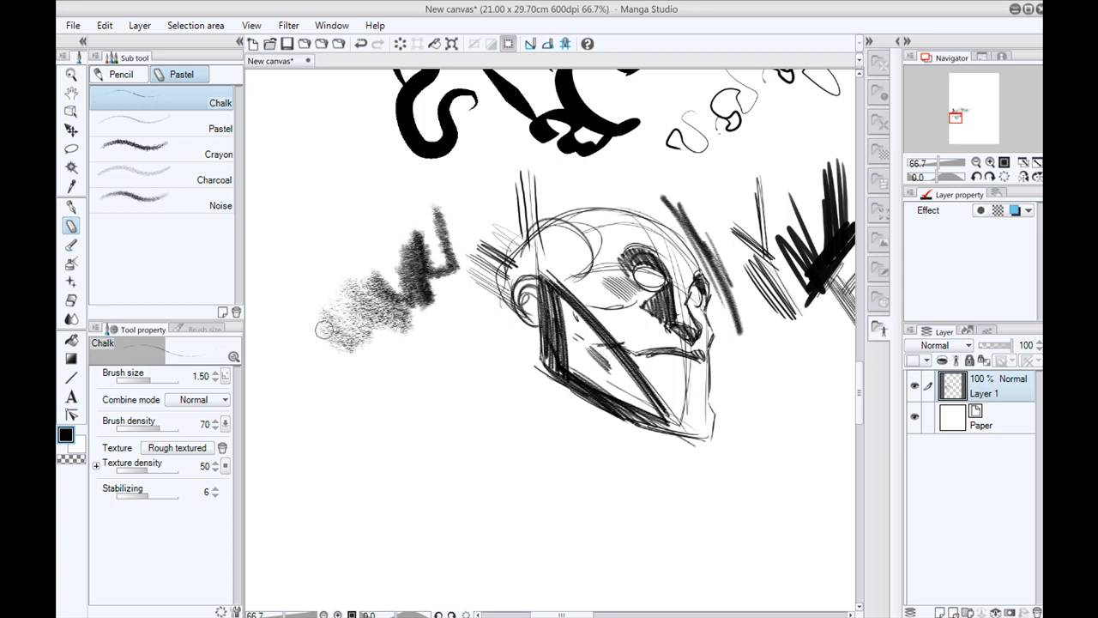
{"action": "mouse_move", "coordinate": [448, 284]}
{"action": "left_mouse_down"}
{"action": "mouse_move", "coordinate": [467, 348]}
{"action": "mouse_move", "coordinate": [455, 360]}
{"action": "mouse_move", "coordinate": [418, 330]}
{"action": "left_mouse_up"}
{"action": "left_click_drag", "start_coordinate": [343, 322], "coordinate": [429, 339]}
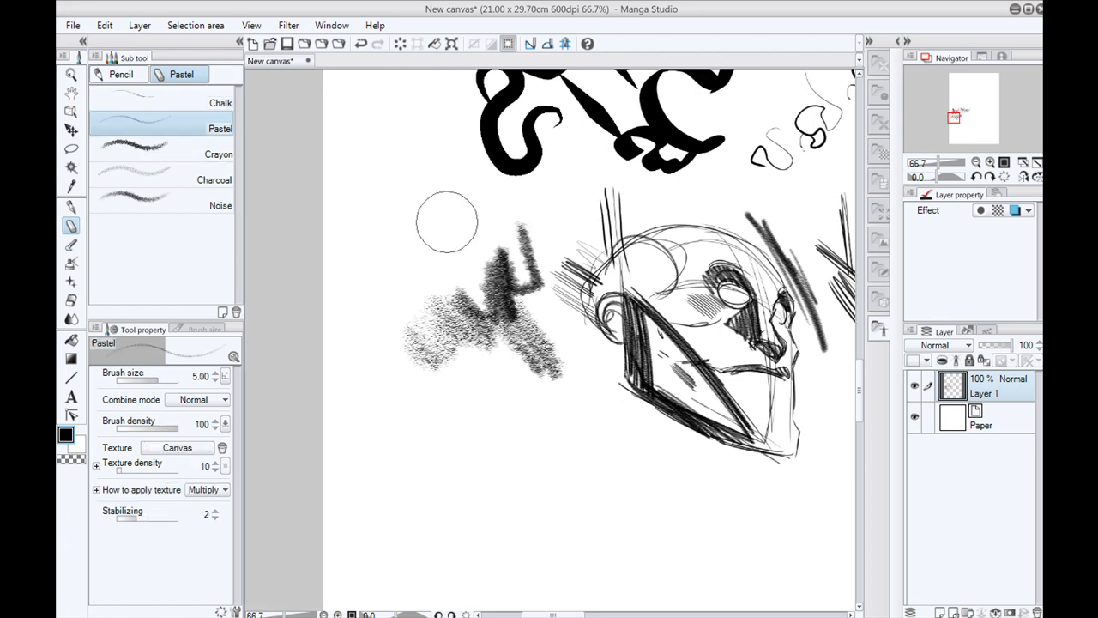
{"action": "mouse_move", "coordinate": [449, 216]}
{"action": "left_mouse_down"}
{"action": "mouse_move", "coordinate": [441, 251]}
{"action": "mouse_move", "coordinate": [421, 297]}
{"action": "mouse_move", "coordinate": [469, 284]}
{"action": "mouse_move", "coordinate": [496, 302]}
{"action": "mouse_move", "coordinate": [474, 242]}
{"action": "mouse_move", "coordinate": [493, 237]}
{"action": "mouse_move", "coordinate": [532, 264]}
{"action": "mouse_move", "coordinate": [520, 224]}
{"action": "left_mouse_up"}
- Draw a Crayon test stroke above the chalk marks and shade the back of the skull with a smaller Crayon
{"action": "left_click", "coordinate": [168, 156]}
{"action": "mouse_move", "coordinate": [426, 148]}
{"action": "left_mouse_down"}
{"action": "mouse_move", "coordinate": [354, 153]}
{"action": "mouse_move", "coordinate": [361, 187]}
{"action": "left_mouse_up"}
{"action": "key", "text": "bracketleft"}
{"action": "key", "text": "bracketleft"}
{"action": "key", "text": "bracketleft"}
{"action": "key", "text": "bracketleft"}
{"action": "key", "text": "bracketleft"}
{"action": "key", "text": "bracketleft"}
{"action": "key", "text": "bracketleft"}
{"action": "mouse_move", "coordinate": [663, 294]}
{"action": "left_mouse_down"}
{"action": "mouse_move", "coordinate": [669, 253]}
{"action": "mouse_move", "coordinate": [652, 247]}
{"action": "mouse_move", "coordinate": [649, 283]}
{"action": "mouse_move", "coordinate": [606, 288]}
{"action": "left_mouse_up"}
- Draw Charcoal test strokes below the chalk marks, reducing the brush size to 1.20
{"action": "left_click", "coordinate": [171, 179]}
{"action": "left_click_drag", "start_coordinate": [423, 348], "coordinate": [406, 326]}
{"action": "left_click_drag", "start_coordinate": [511, 347], "coordinate": [473, 400]}
{"action": "key", "text": "bracketleft"}
{"action": "key", "text": "bracketleft"}
{"action": "key", "text": "bracketleft"}
{"action": "key", "text": "bracketleft"}
{"action": "key", "text": "bracketleft"}
{"action": "mouse_move", "coordinate": [492, 351]}
{"action": "left_mouse_down"}
{"action": "mouse_move", "coordinate": [470, 403]}
{"action": "mouse_move", "coordinate": [416, 375]}
{"action": "mouse_move", "coordinate": [456, 438]}
{"action": "mouse_move", "coordinate": [413, 407]}
{"action": "left_mouse_up"}
- Examine the chalk texture up close and add a short Charcoal stroke behind the jaw's back corner
{"action": "scroll", "coordinate": [366, 314], "scroll_direction": "up", "scroll_amount": 6}
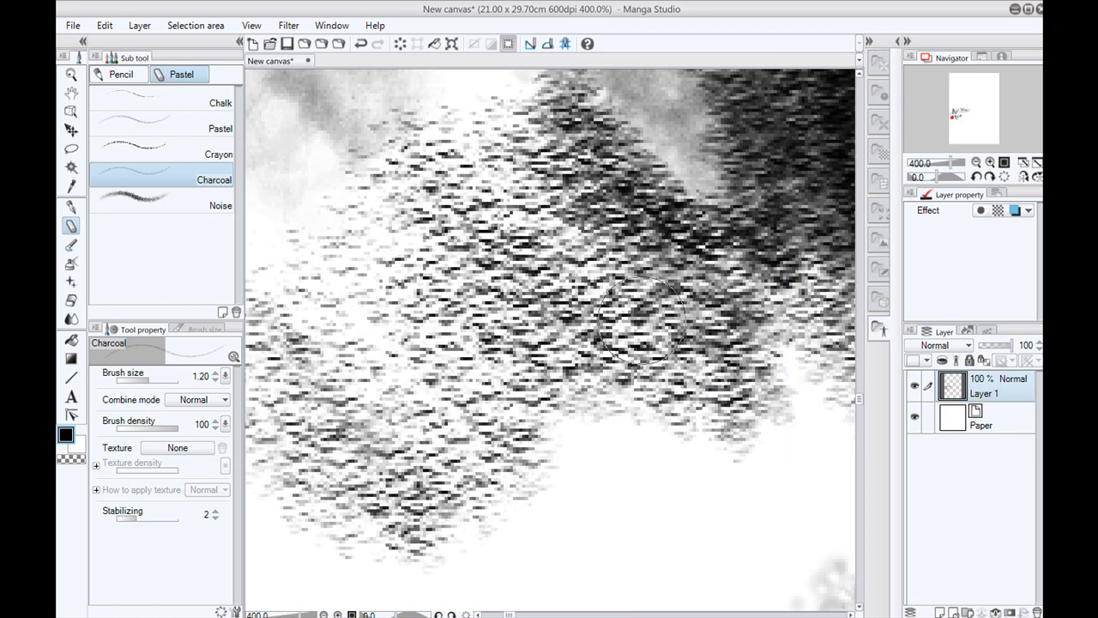
{"action": "scroll", "coordinate": [642, 322], "scroll_direction": "down", "scroll_amount": 4}
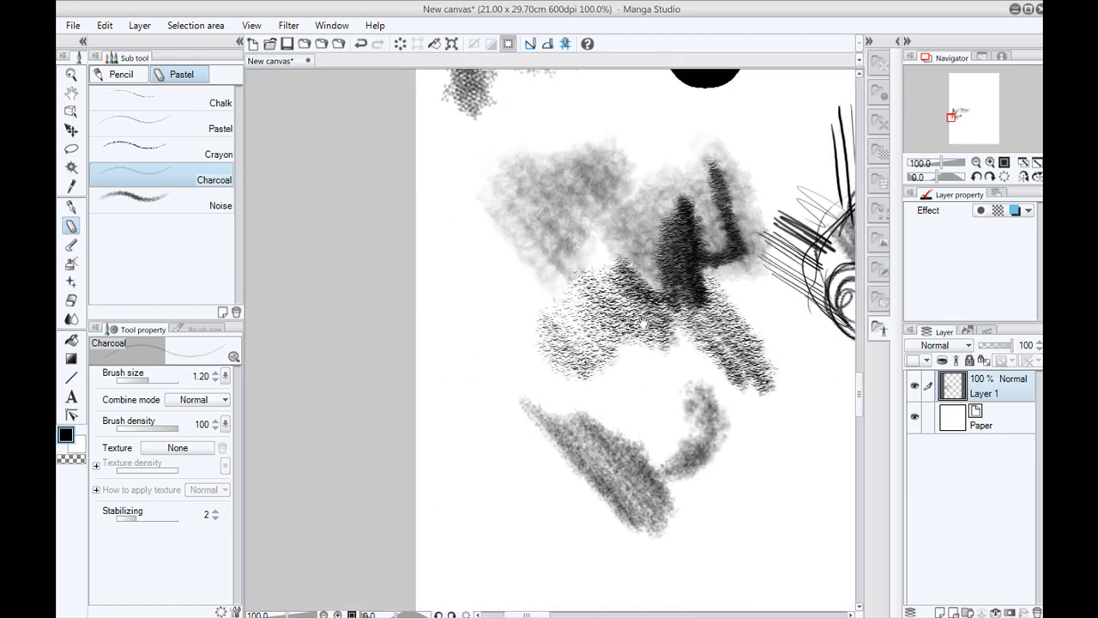
{"action": "left_click_drag", "start_coordinate": [548, 416], "coordinate": [254, 325]}
{"action": "mouse_move", "coordinate": [552, 295]}
{"action": "left_mouse_down"}
{"action": "mouse_move", "coordinate": [606, 345]}
{"action": "mouse_move", "coordinate": [599, 365]}
{"action": "left_mouse_up"}
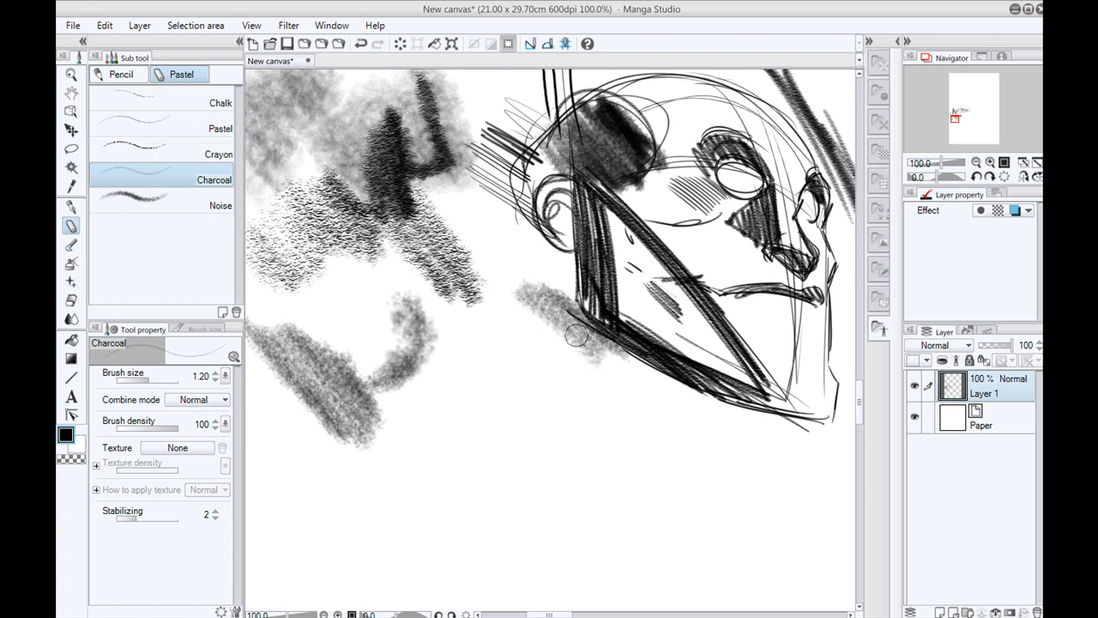
- Brush soft test strokes over the chalk and charcoal marks with the Noise sub tool at size 5.00
{"action": "scroll", "coordinate": [533, 301], "scroll_direction": "down", "scroll_amount": 1}
{"action": "left_click", "coordinate": [140, 204]}
{"action": "mouse_move", "coordinate": [392, 306]}
{"action": "left_mouse_down"}
{"action": "mouse_move", "coordinate": [348, 294]}
{"action": "mouse_move", "coordinate": [372, 329]}
{"action": "mouse_move", "coordinate": [280, 205]}
{"action": "left_mouse_up"}
{"action": "left_click_drag", "start_coordinate": [369, 359], "coordinate": [460, 415]}
{"action": "mouse_move", "coordinate": [426, 260]}
{"action": "left_mouse_down"}
{"action": "mouse_move", "coordinate": [521, 249]}
{"action": "mouse_move", "coordinate": [448, 285]}
{"action": "left_mouse_up"}
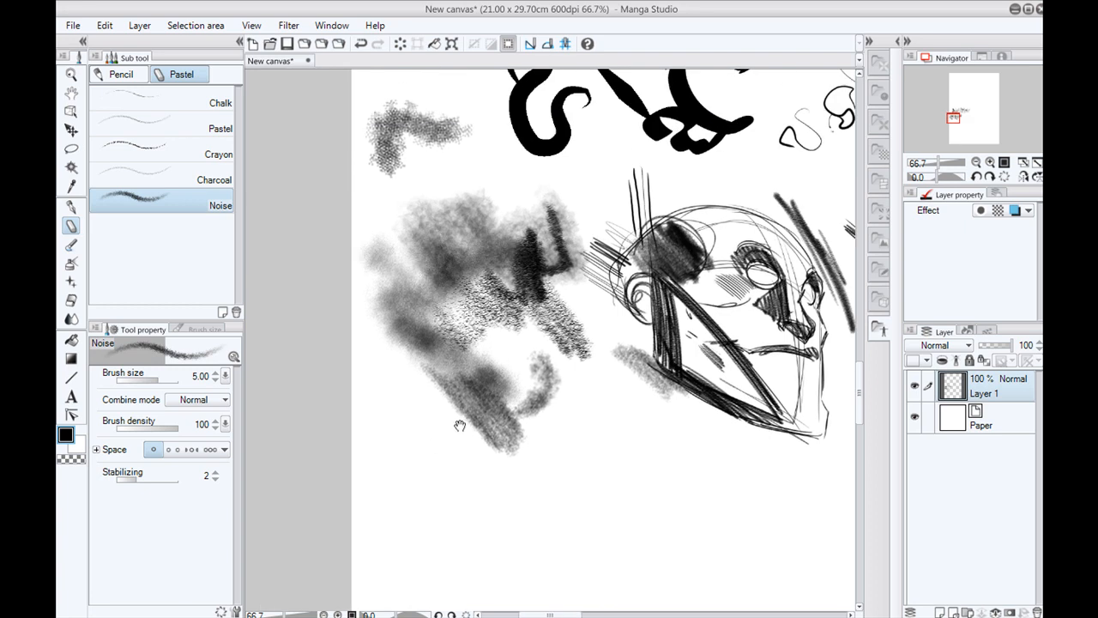
{"action": "left_click_drag", "start_coordinate": [435, 446], "coordinate": [544, 408]}
- Switch to the Opacity watercolor brush over a blank area of the canvas and set the main color to reddish brown
{"action": "left_click", "coordinate": [72, 247]}
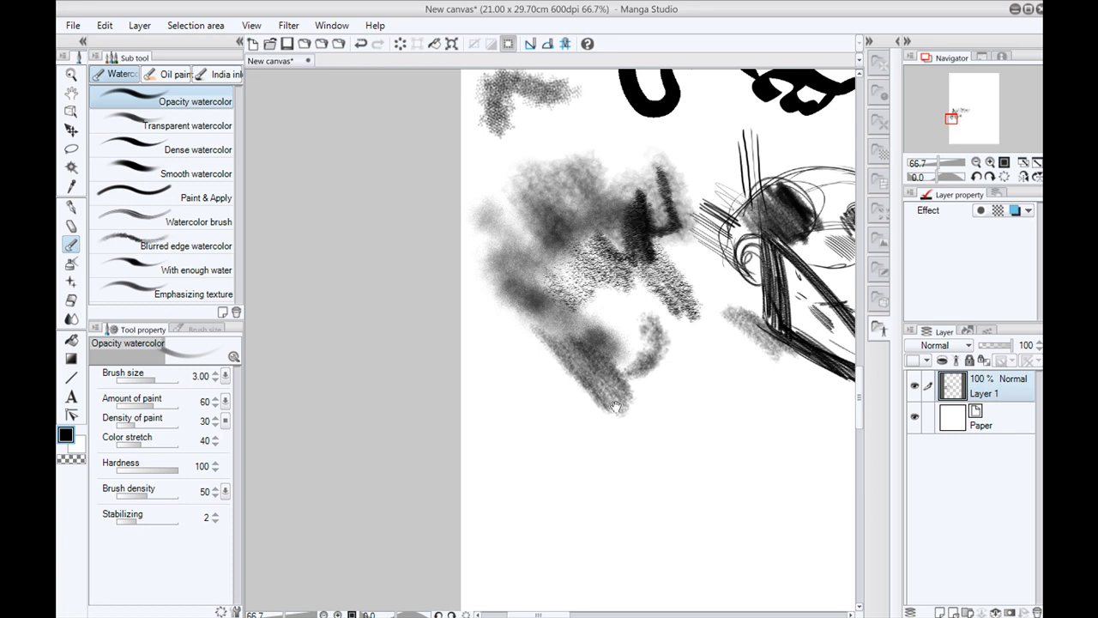
{"action": "left_click_drag", "start_coordinate": [608, 392], "coordinate": [423, 280]}
{"action": "left_click_drag", "start_coordinate": [503, 345], "coordinate": [471, 466]}
{"action": "left_click_drag", "start_coordinate": [620, 343], "coordinate": [350, 341]}
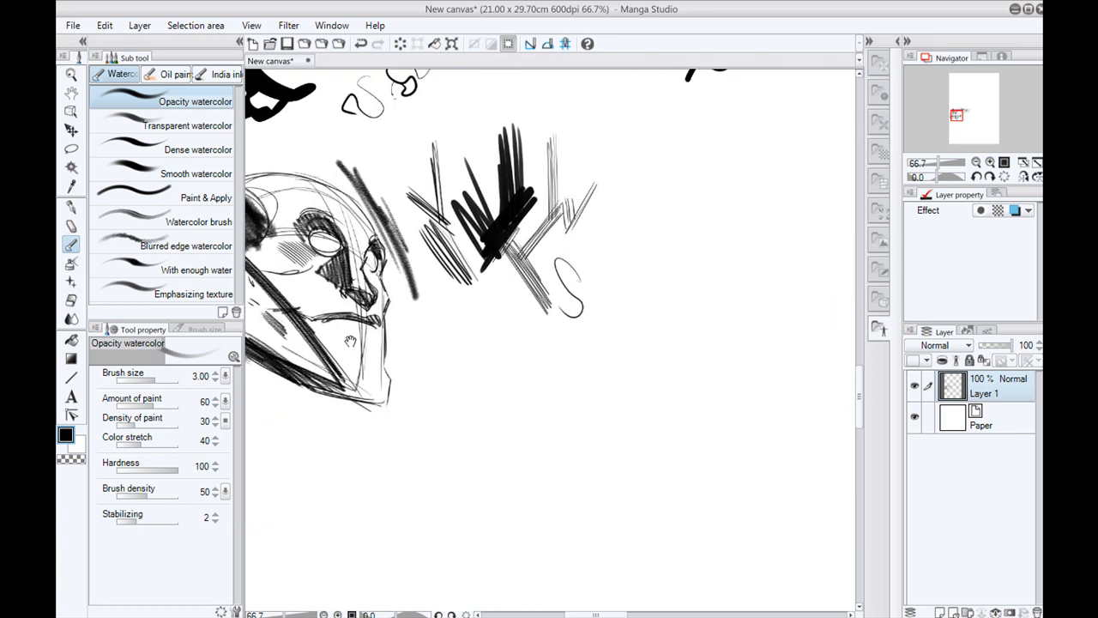
{"action": "left_click_drag", "start_coordinate": [443, 367], "coordinate": [536, 315]}
{"action": "mouse_move", "coordinate": [579, 388]}
{"action": "left_mouse_down"}
{"action": "mouse_move", "coordinate": [461, 331]}
{"action": "mouse_move", "coordinate": [385, 380]}
{"action": "left_mouse_up"}
{"action": "left_click_drag", "start_coordinate": [483, 385], "coordinate": [338, 410]}
{"action": "left_click_drag", "start_coordinate": [488, 338], "coordinate": [393, 419]}
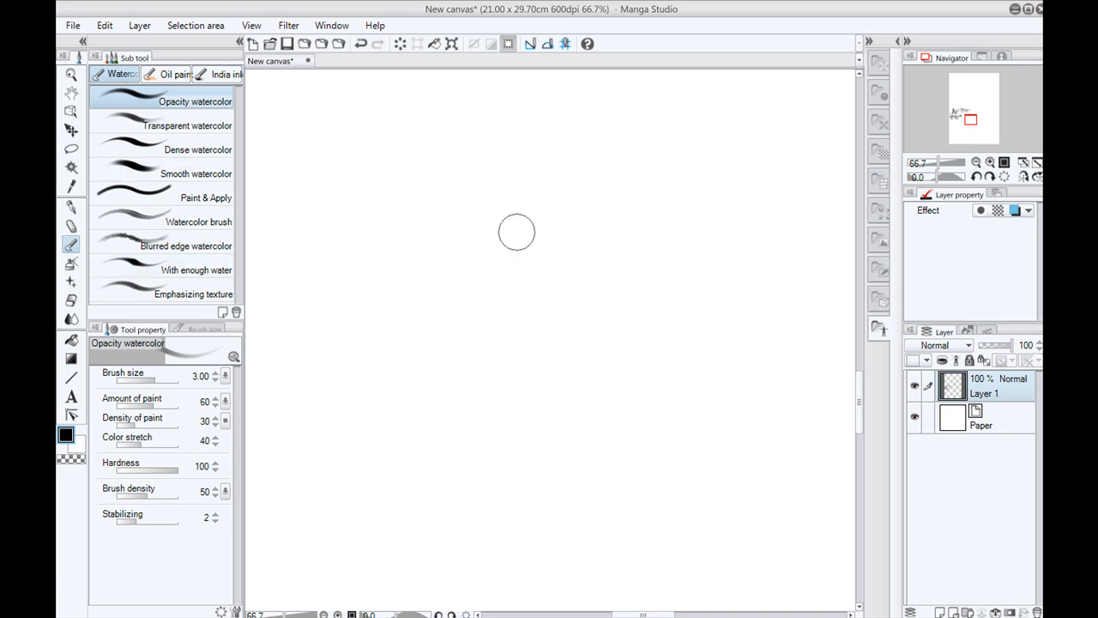
{"action": "left_click", "coordinate": [66, 437]}
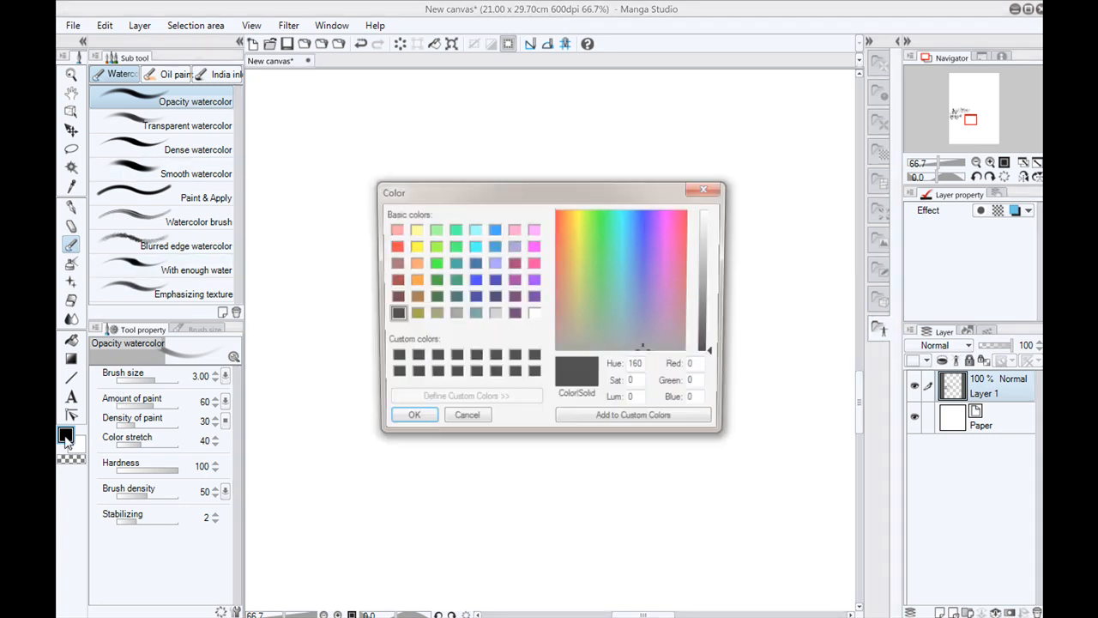
{"action": "left_click", "coordinate": [392, 263]}
{"action": "left_click", "coordinate": [408, 422]}
- Paint a reddish-brown oval with Opacity watercolor at brush size 1.70, adding lighter strokes below and beside it
{"action": "key", "text": "bracketleft"}
{"action": "key", "text": "bracketleft"}
{"action": "key", "text": "bracketleft"}
{"action": "mouse_move", "coordinate": [576, 198]}
{"action": "left_mouse_down"}
{"action": "mouse_move", "coordinate": [571, 215]}
{"action": "mouse_move", "coordinate": [579, 206]}
{"action": "mouse_move", "coordinate": [558, 209]}
{"action": "mouse_move", "coordinate": [554, 197]}
{"action": "mouse_move", "coordinate": [573, 219]}
{"action": "mouse_move", "coordinate": [564, 194]}
{"action": "mouse_move", "coordinate": [556, 218]}
{"action": "mouse_move", "coordinate": [575, 195]}
{"action": "mouse_move", "coordinate": [570, 223]}
{"action": "left_mouse_up"}
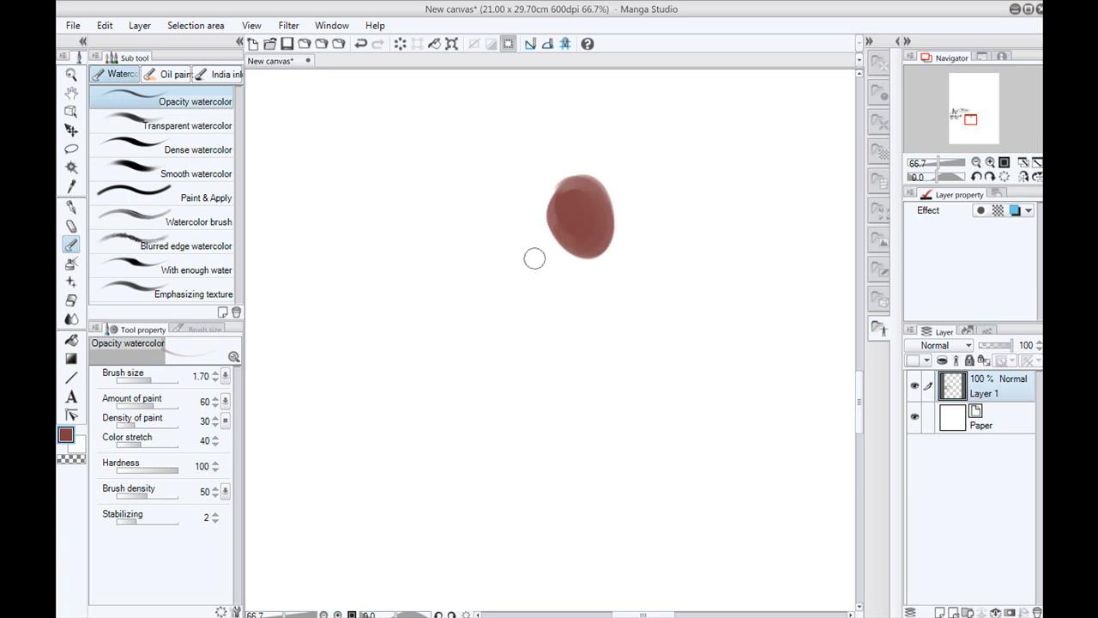
{"action": "mouse_move", "coordinate": [567, 231]}
{"action": "left_mouse_down"}
{"action": "mouse_move", "coordinate": [560, 248]}
{"action": "mouse_move", "coordinate": [599, 301]}
{"action": "mouse_move", "coordinate": [571, 272]}
{"action": "mouse_move", "coordinate": [581, 312]}
{"action": "mouse_move", "coordinate": [556, 286]}
{"action": "mouse_move", "coordinate": [566, 363]}
{"action": "mouse_move", "coordinate": [529, 304]}
{"action": "mouse_move", "coordinate": [520, 311]}
{"action": "mouse_move", "coordinate": [527, 361]}
{"action": "left_mouse_up"}
{"action": "mouse_move", "coordinate": [600, 255]}
{"action": "left_mouse_down"}
{"action": "mouse_move", "coordinate": [590, 261]}
{"action": "mouse_move", "coordinate": [615, 183]}
{"action": "mouse_move", "coordinate": [578, 166]}
{"action": "left_mouse_up"}
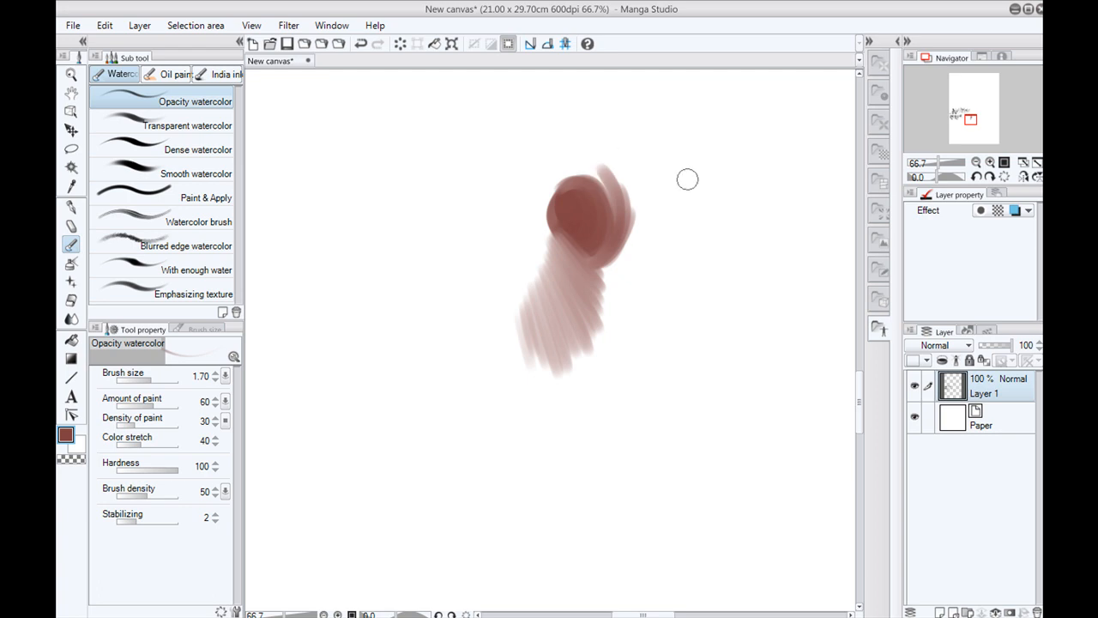
{"action": "left_click_drag", "start_coordinate": [711, 180], "coordinate": [624, 225]}
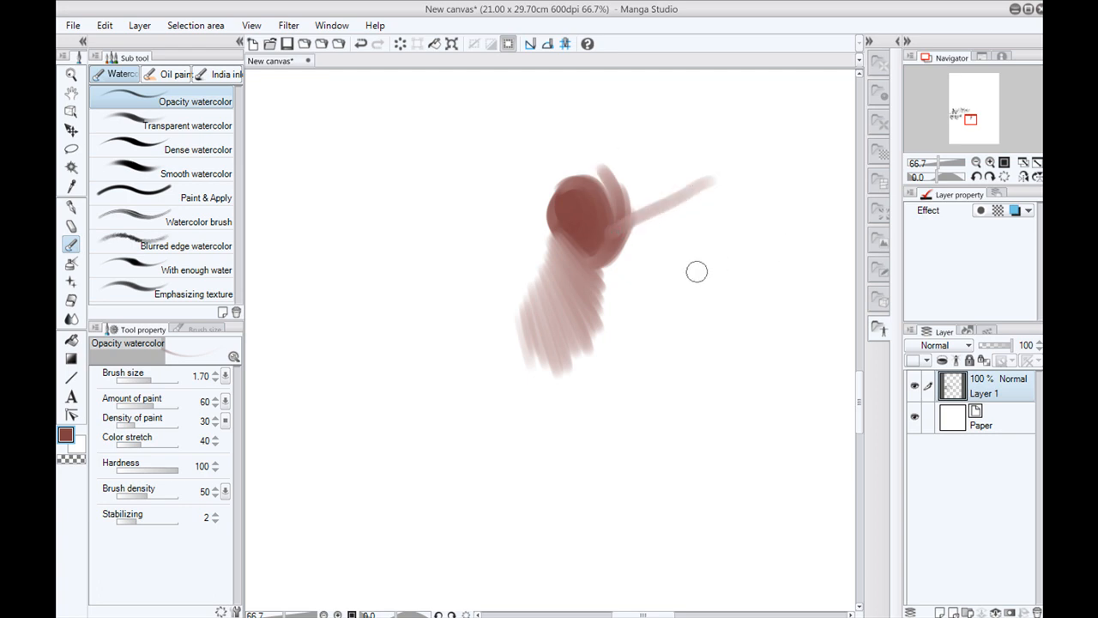
- Layer darker Opacity watercolor strokes over the brown oval and zigzag through the light strokes beneath it
{"action": "mouse_move", "coordinate": [587, 204]}
{"action": "left_mouse_down"}
{"action": "mouse_move", "coordinate": [606, 232]}
{"action": "mouse_move", "coordinate": [600, 211]}
{"action": "mouse_move", "coordinate": [547, 342]}
{"action": "left_mouse_up"}
{"action": "mouse_move", "coordinate": [570, 254]}
{"action": "left_mouse_down"}
{"action": "mouse_move", "coordinate": [573, 276]}
{"action": "mouse_move", "coordinate": [549, 326]}
{"action": "mouse_move", "coordinate": [591, 277]}
{"action": "mouse_move", "coordinate": [557, 308]}
{"action": "mouse_move", "coordinate": [558, 248]}
{"action": "mouse_move", "coordinate": [535, 287]}
{"action": "mouse_move", "coordinate": [548, 231]}
{"action": "mouse_move", "coordinate": [522, 309]}
{"action": "left_mouse_up"}
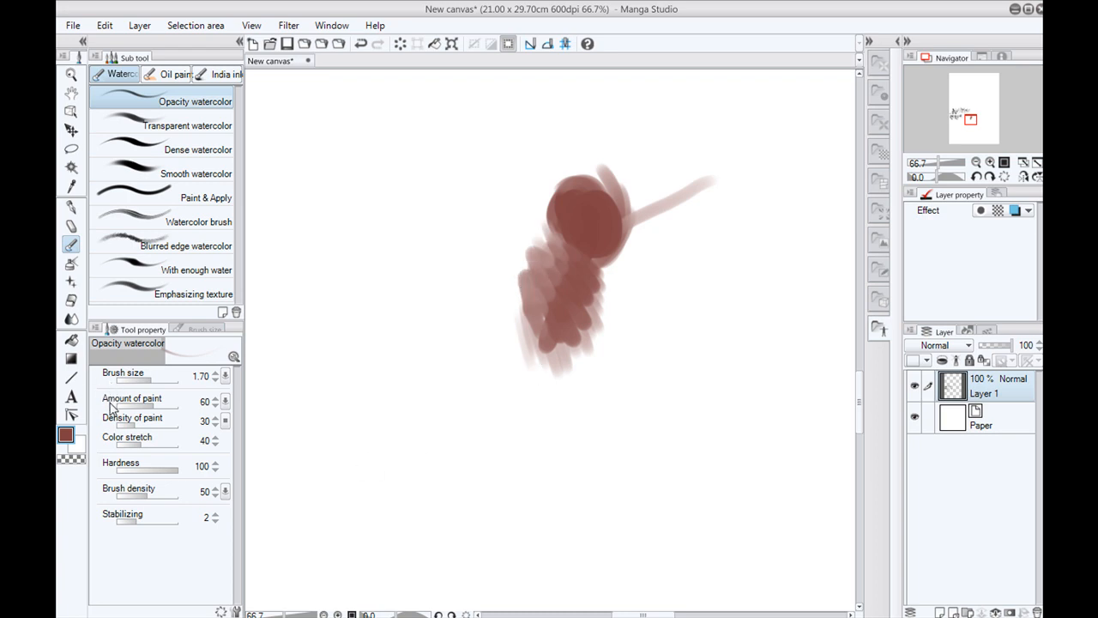
{"action": "mouse_move", "coordinate": [533, 321]}
{"action": "left_mouse_down"}
{"action": "mouse_move", "coordinate": [545, 356]}
{"action": "mouse_move", "coordinate": [584, 347]}
{"action": "mouse_move", "coordinate": [605, 274]}
{"action": "mouse_move", "coordinate": [600, 317]}
{"action": "left_mouse_up"}
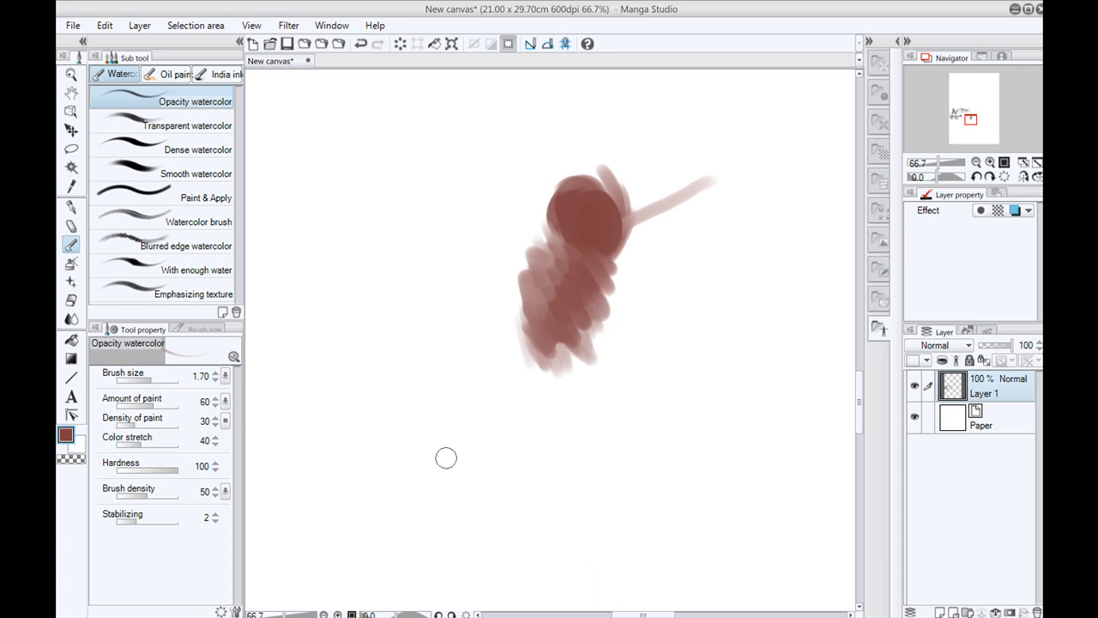
- Set the sub color to pure blue (Red 0, Green 0, Blue 255)
{"action": "left_click", "coordinate": [78, 444]}
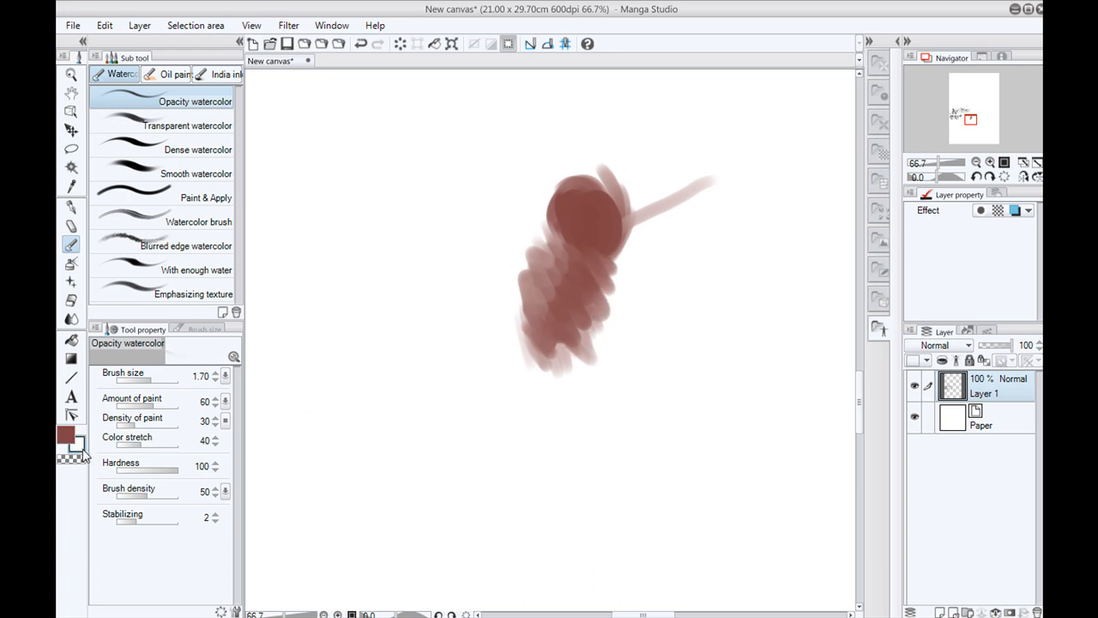
{"action": "left_click", "coordinate": [79, 446]}
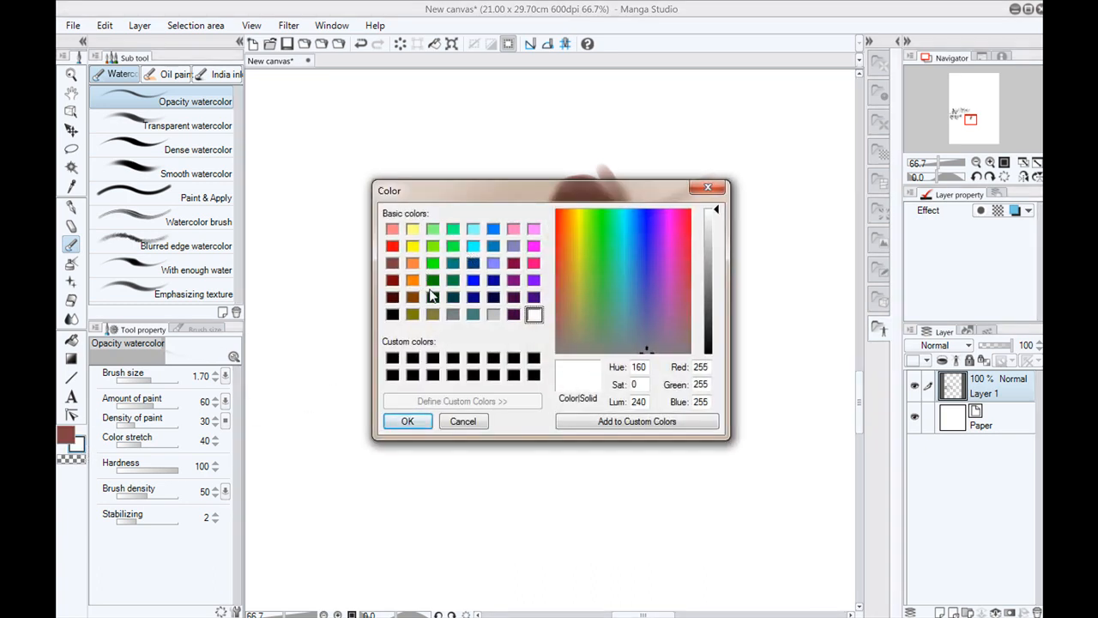
{"action": "left_click", "coordinate": [474, 282]}
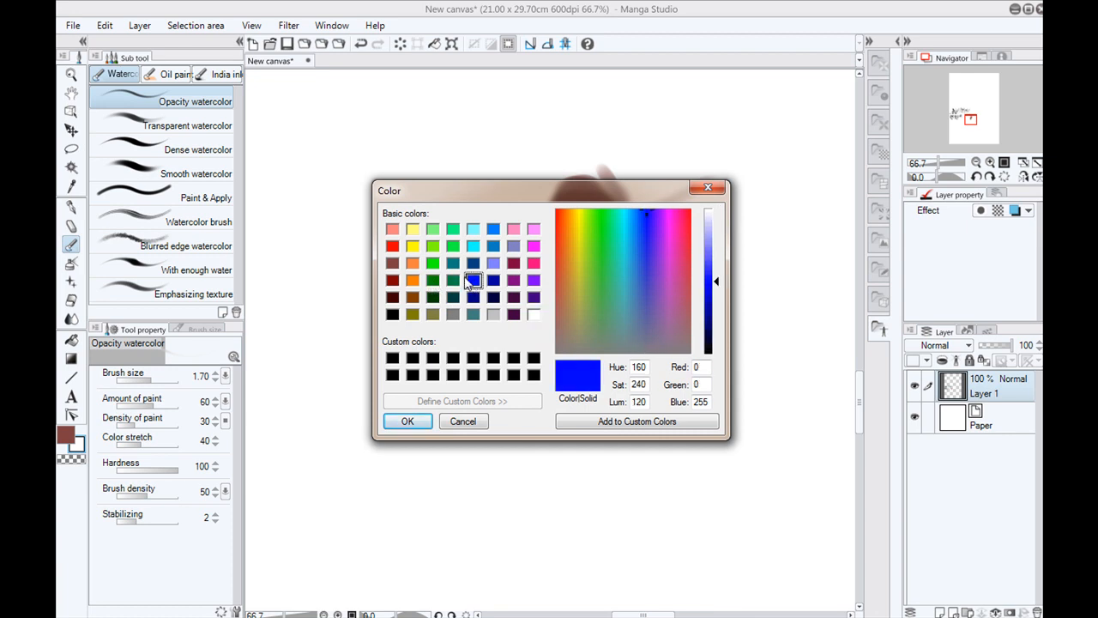
{"action": "left_click", "coordinate": [409, 421]}
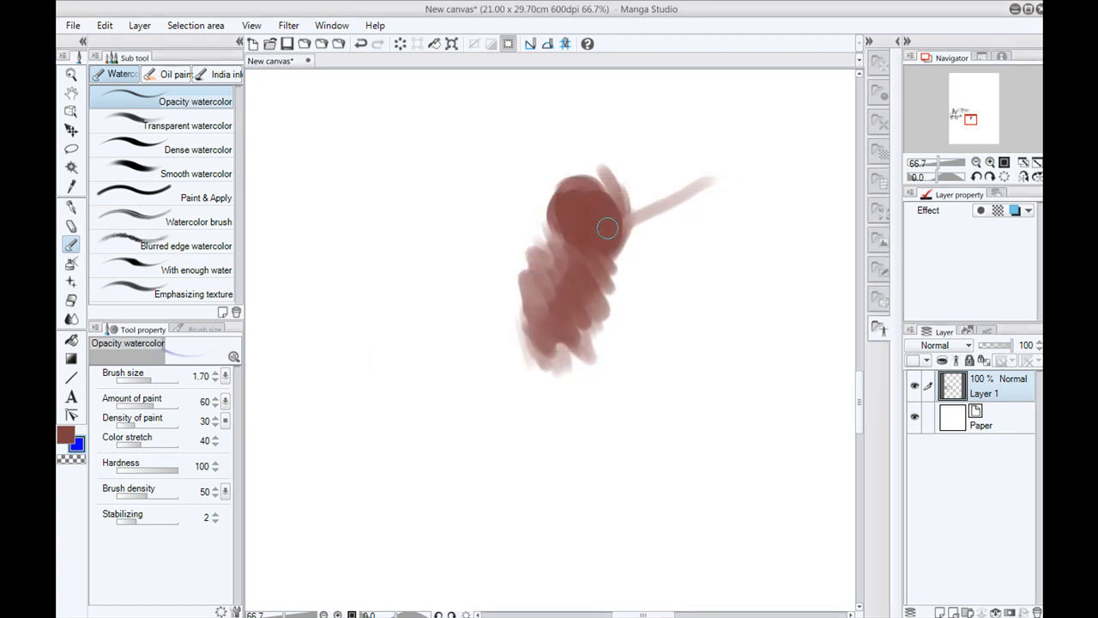
- Paint blue Opacity watercolor dabs into the brown oval, undoing the trial circle on its outer edge
{"action": "left_click_drag", "start_coordinate": [607, 215], "coordinate": [608, 228]}
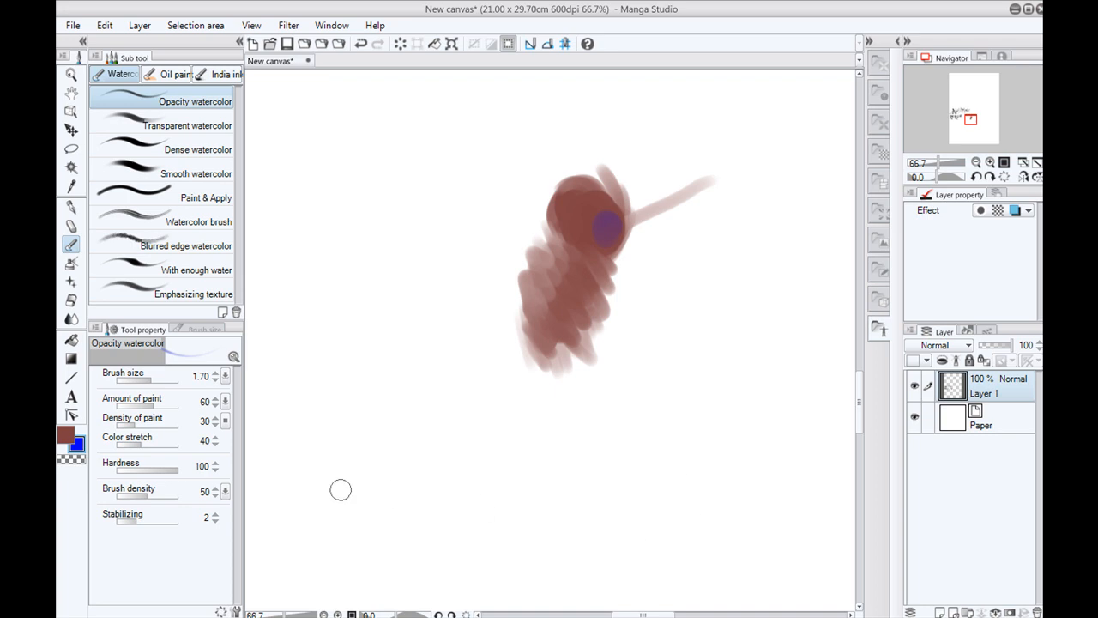
{"action": "left_click_drag", "start_coordinate": [534, 199], "coordinate": [568, 229]}
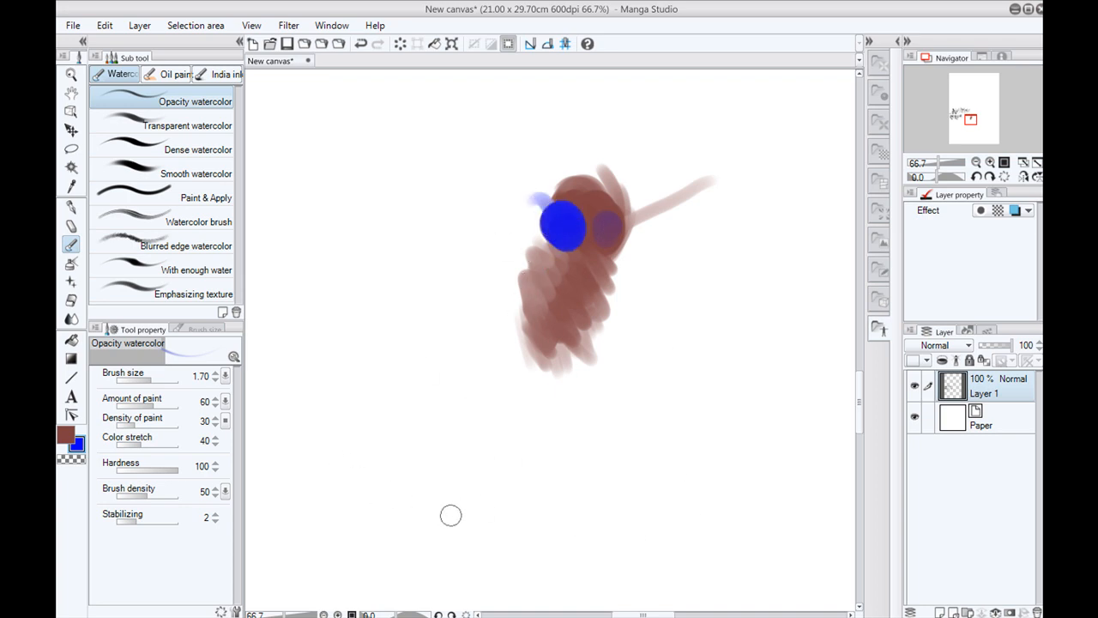
{"action": "key", "text": "ctrl+z"}
{"action": "mouse_move", "coordinate": [588, 234]}
{"action": "left_mouse_down"}
{"action": "mouse_move", "coordinate": [622, 218]}
{"action": "mouse_move", "coordinate": [602, 239]}
{"action": "mouse_move", "coordinate": [610, 215]}
{"action": "mouse_move", "coordinate": [589, 233]}
{"action": "left_mouse_up"}
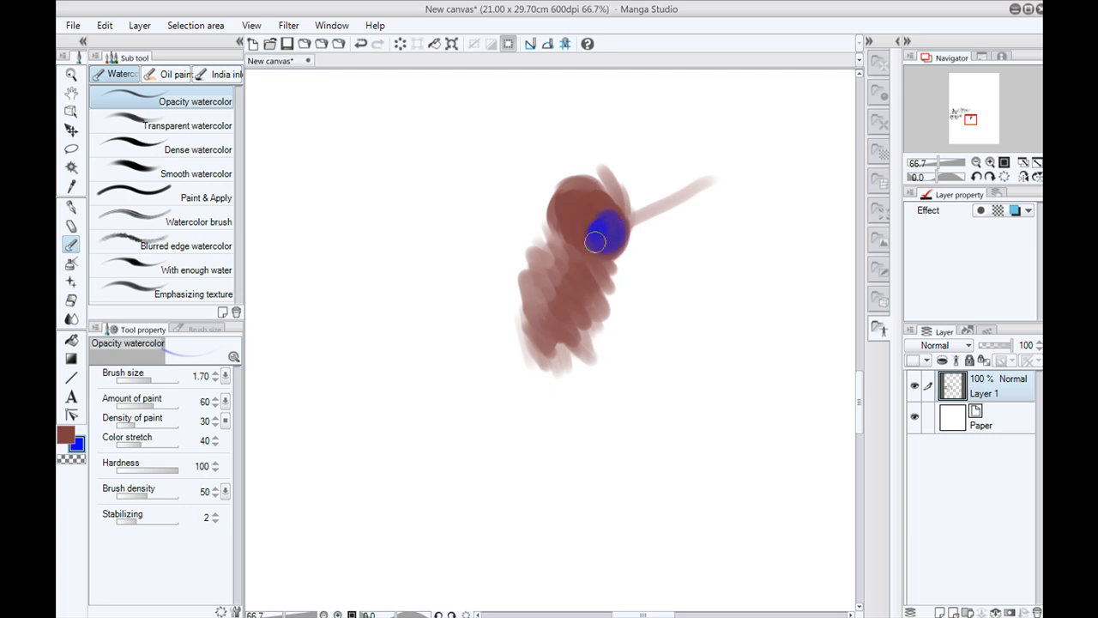
{"action": "left_click_drag", "start_coordinate": [592, 203], "coordinate": [586, 213]}
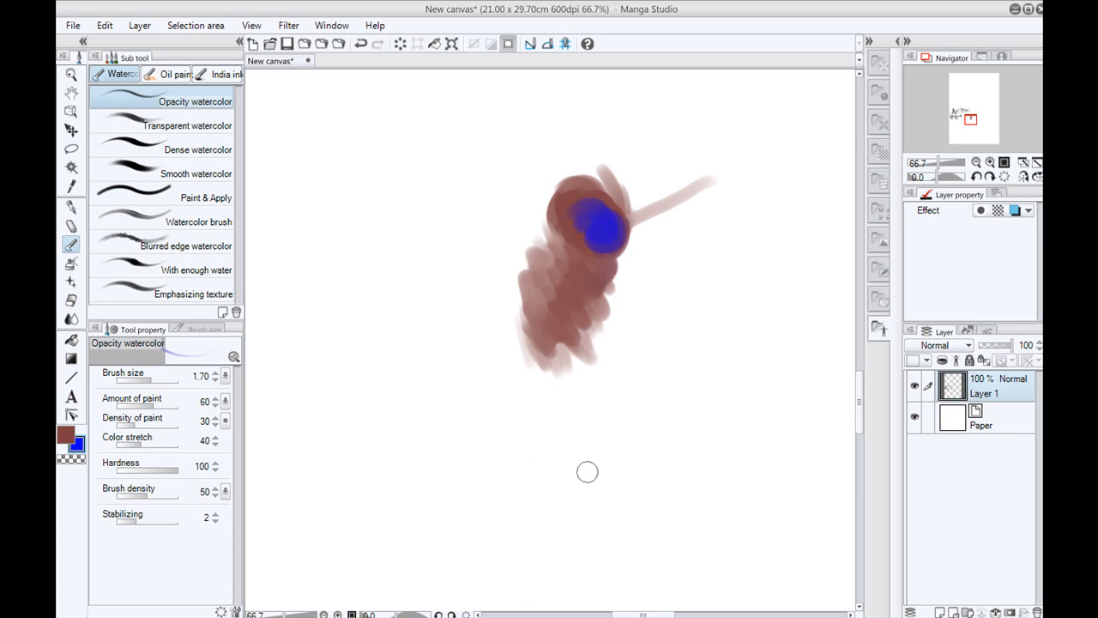
- Blend the blue dabs and the brown strokes below them with Transparent watercolor at brush size 3.00
{"action": "left_click", "coordinate": [141, 125]}
{"action": "mouse_move", "coordinate": [603, 246]}
{"action": "left_mouse_down"}
{"action": "mouse_move", "coordinate": [588, 225]}
{"action": "mouse_move", "coordinate": [597, 229]}
{"action": "left_mouse_up"}
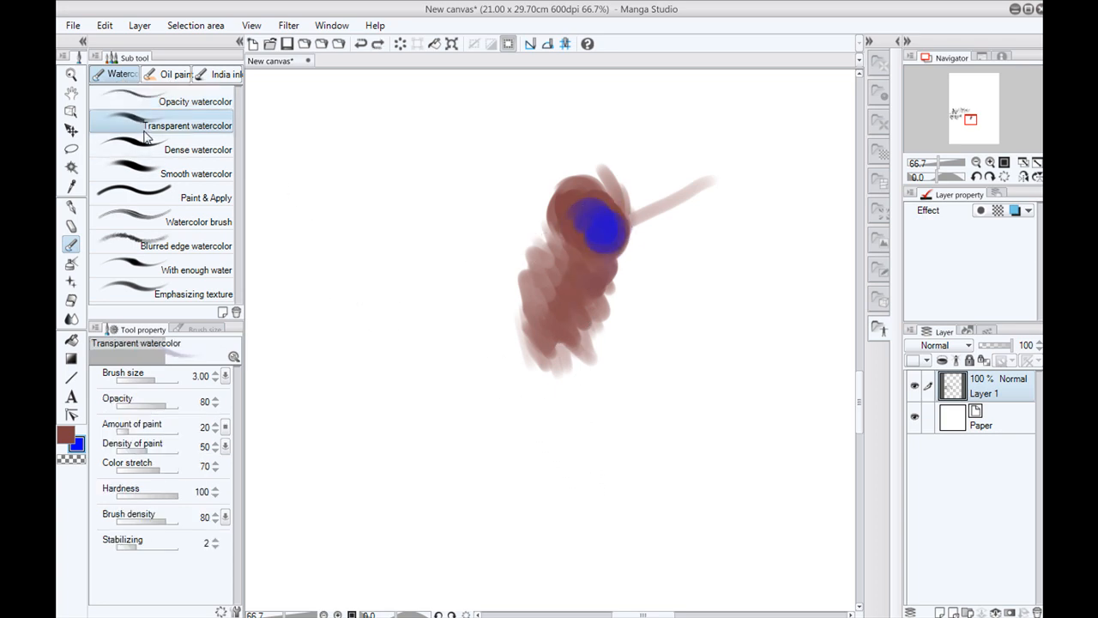
{"action": "mouse_move", "coordinate": [605, 233]}
{"action": "left_mouse_down"}
{"action": "mouse_move", "coordinate": [578, 224]}
{"action": "mouse_move", "coordinate": [560, 297]}
{"action": "mouse_move", "coordinate": [547, 248]}
{"action": "mouse_move", "coordinate": [551, 282]}
{"action": "mouse_move", "coordinate": [525, 314]}
{"action": "left_mouse_up"}
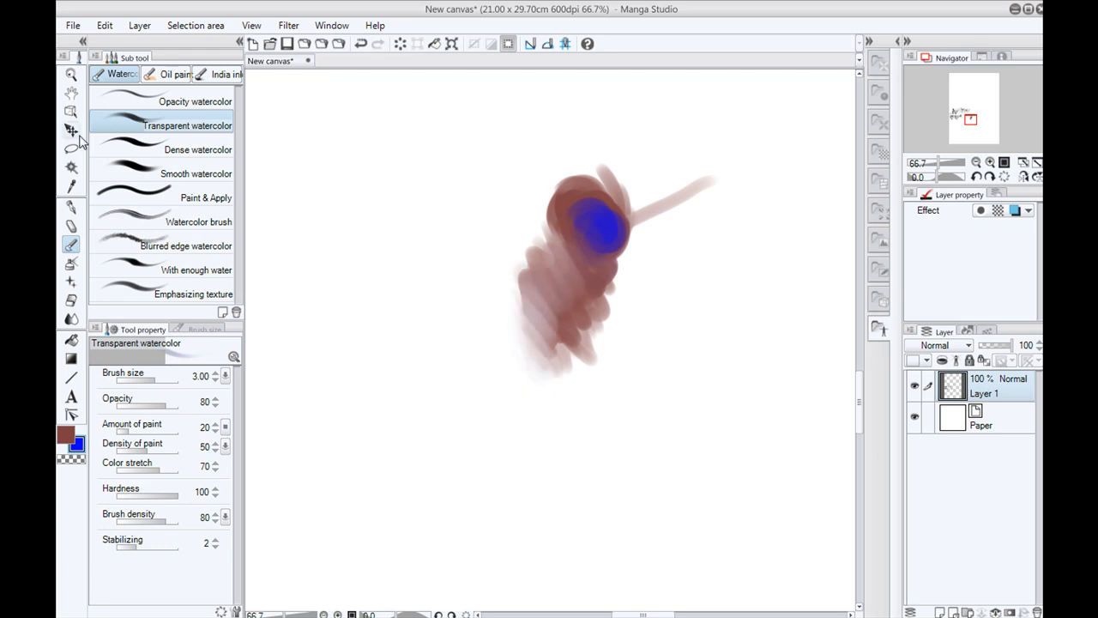
- Try Dense watercolor strokes across the brown swatch, undoing each one
{"action": "left_click", "coordinate": [151, 155]}
{"action": "mouse_move", "coordinate": [568, 290]}
{"action": "left_mouse_down"}
{"action": "mouse_move", "coordinate": [516, 298]}
{"action": "mouse_move", "coordinate": [497, 256]}
{"action": "mouse_move", "coordinate": [453, 282]}
{"action": "mouse_move", "coordinate": [468, 305]}
{"action": "left_mouse_up"}
{"action": "key", "text": "ctrl+z"}
{"action": "mouse_move", "coordinate": [632, 250]}
{"action": "left_mouse_down"}
{"action": "mouse_move", "coordinate": [577, 361]}
{"action": "mouse_move", "coordinate": [640, 241]}
{"action": "mouse_move", "coordinate": [588, 364]}
{"action": "left_mouse_up"}
{"action": "key", "text": "ctrl+z"}
{"action": "left_click_drag", "start_coordinate": [644, 199], "coordinate": [579, 372]}
{"action": "key", "text": "ctrl+z"}
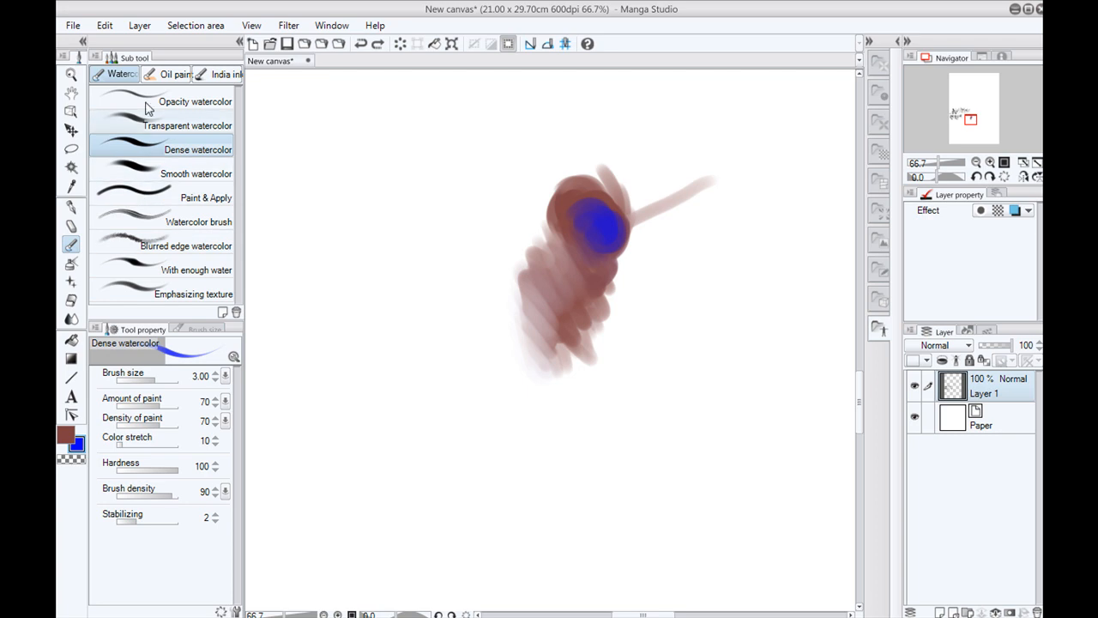
- Try the With enough water brush at size 5.00 in strokes down the brown swatch, undoing each one
{"action": "left_click", "coordinate": [142, 270]}
{"action": "mouse_move", "coordinate": [608, 275]}
{"action": "left_mouse_down"}
{"action": "mouse_move", "coordinate": [574, 328]}
{"action": "mouse_move", "coordinate": [580, 286]}
{"action": "mouse_move", "coordinate": [560, 306]}
{"action": "mouse_move", "coordinate": [552, 291]}
{"action": "mouse_move", "coordinate": [534, 290]}
{"action": "mouse_move", "coordinate": [534, 301]}
{"action": "mouse_move", "coordinate": [559, 255]}
{"action": "mouse_move", "coordinate": [514, 322]}
{"action": "mouse_move", "coordinate": [500, 303]}
{"action": "mouse_move", "coordinate": [529, 409]}
{"action": "mouse_move", "coordinate": [455, 368]}
{"action": "left_mouse_up"}
{"action": "key", "text": "ctrl+z"}
{"action": "left_click_drag", "start_coordinate": [555, 216], "coordinate": [527, 360]}
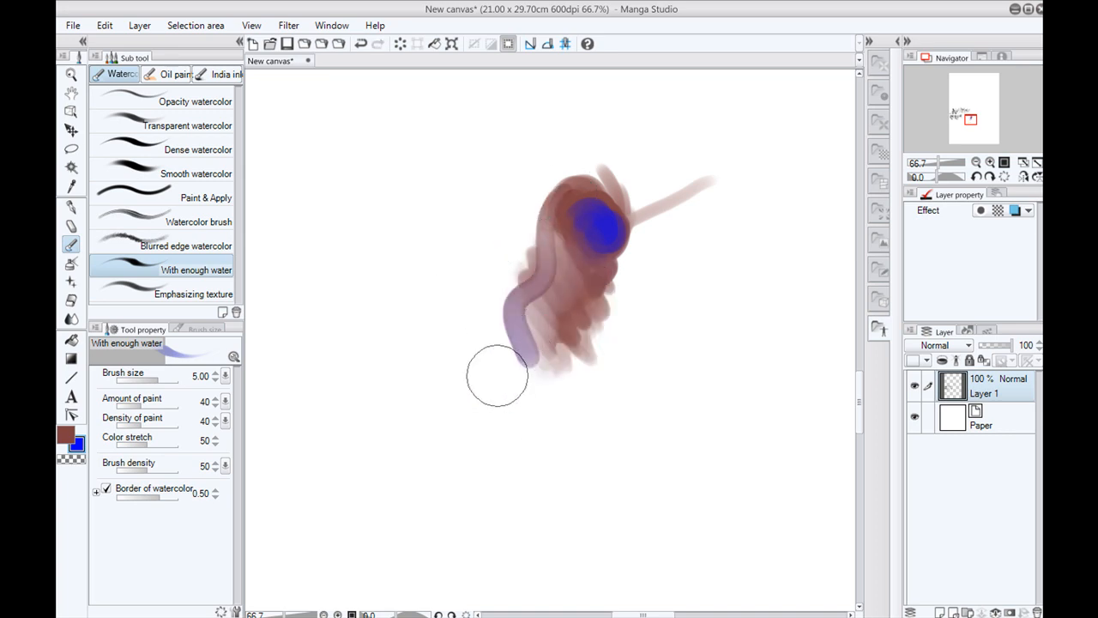
{"action": "key", "text": "ctrl+z"}
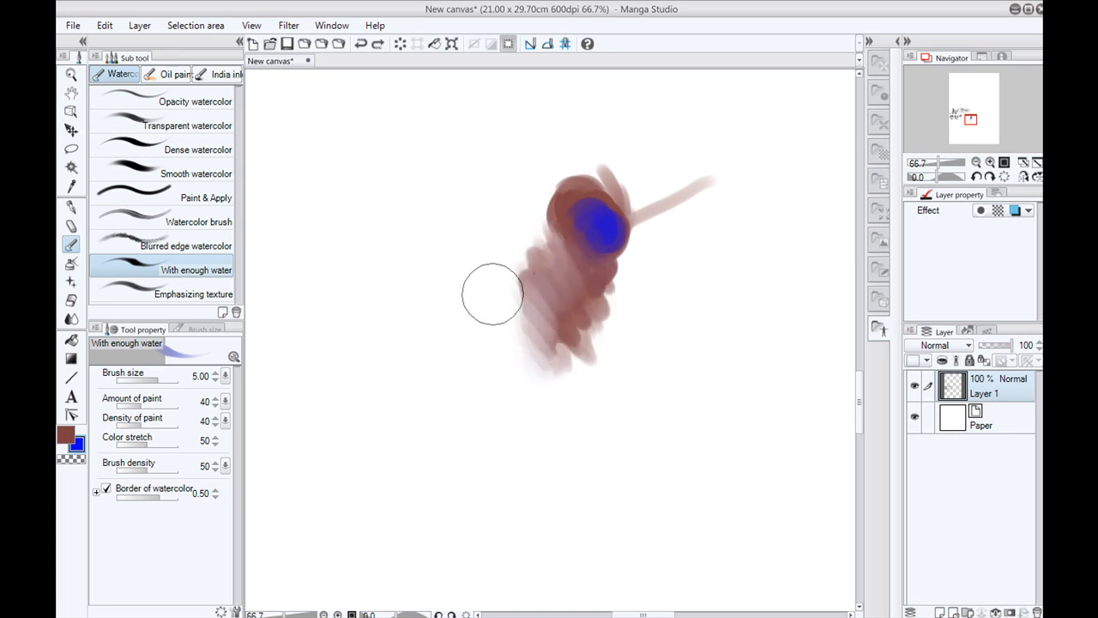
- Paint thick vertical blue strokes beside the brown swatch with the Emphasizing texture brush at size 3.00 and inspect their texture
{"action": "left_click", "coordinate": [156, 292]}
{"action": "mouse_move", "coordinate": [549, 249]}
{"action": "left_mouse_down"}
{"action": "mouse_move", "coordinate": [538, 349]}
{"action": "mouse_move", "coordinate": [596, 226]}
{"action": "mouse_move", "coordinate": [561, 355]}
{"action": "mouse_move", "coordinate": [559, 248]}
{"action": "mouse_move", "coordinate": [526, 220]}
{"action": "mouse_move", "coordinate": [518, 441]}
{"action": "left_mouse_up"}
{"action": "key", "text": "ctrl+z"}
{"action": "key", "text": "ctrl+z"}
{"action": "mouse_move", "coordinate": [516, 231]}
{"action": "left_mouse_down"}
{"action": "mouse_move", "coordinate": [468, 461]}
{"action": "mouse_move", "coordinate": [462, 249]}
{"action": "left_mouse_up"}
{"action": "scroll", "coordinate": [407, 144], "scroll_direction": "up", "scroll_amount": 3}
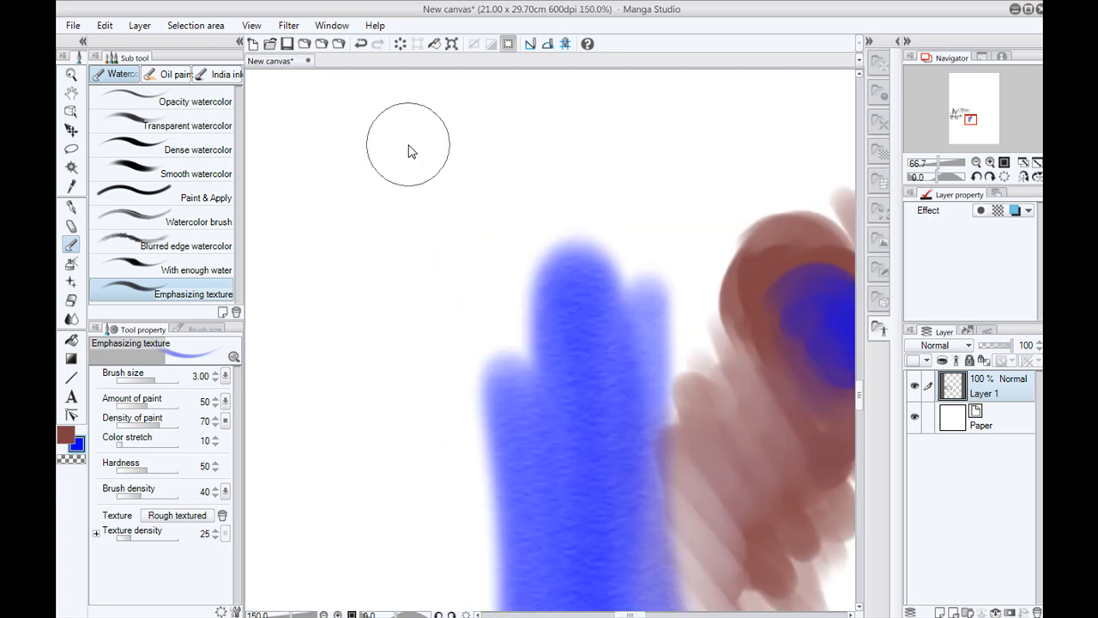
{"action": "scroll", "coordinate": [408, 143], "scroll_direction": "up", "scroll_amount": 1}
{"action": "left_click_drag", "start_coordinate": [581, 417], "coordinate": [327, 155]}
{"action": "left_click_drag", "start_coordinate": [504, 311], "coordinate": [430, 519]}
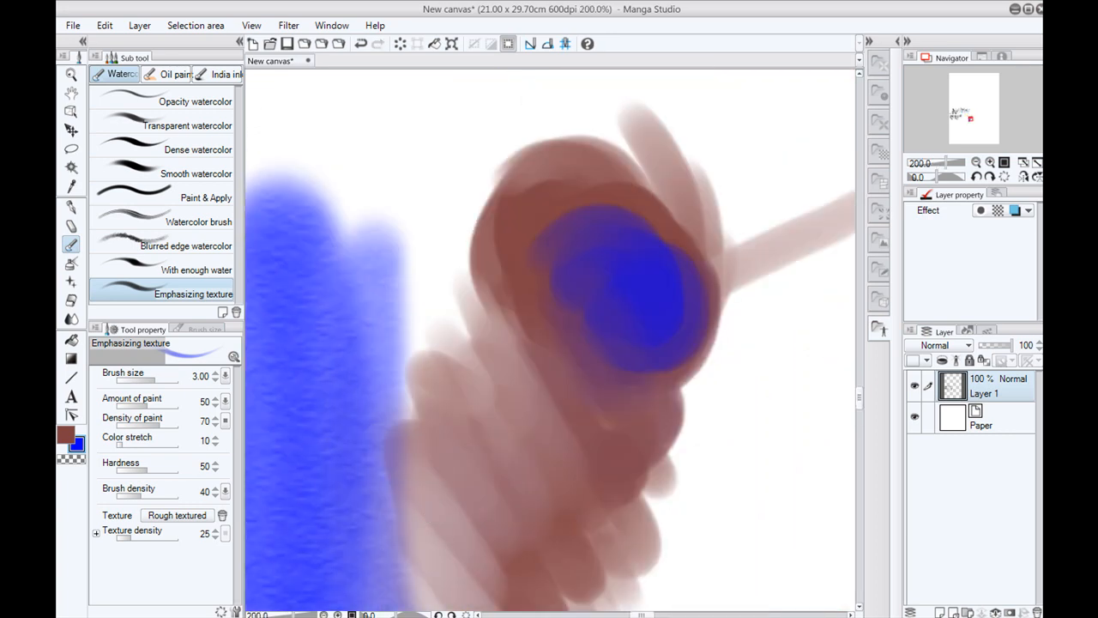
{"action": "scroll", "coordinate": [417, 429], "scroll_direction": "down", "scroll_amount": 2}
{"action": "left_click_drag", "start_coordinate": [452, 352], "coordinate": [533, 211]}
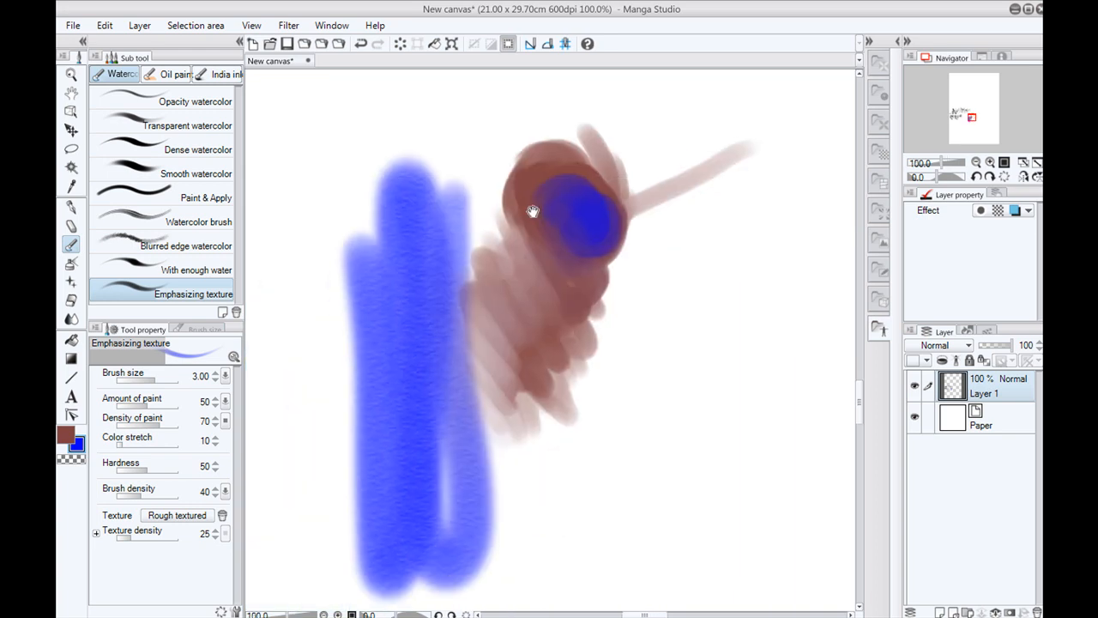
- Undo the blue texture strokes and try Oil paint strokes at size 3.00 across the brown swatch, undoing each one
{"action": "key", "text": "ctrl+z"}
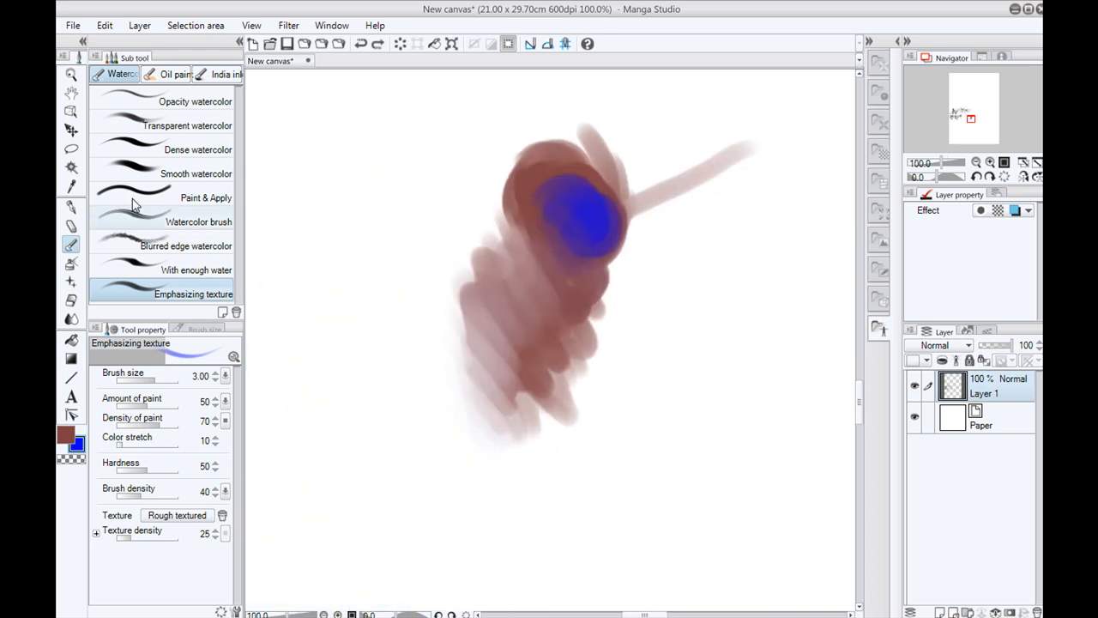
{"action": "left_click", "coordinate": [168, 74]}
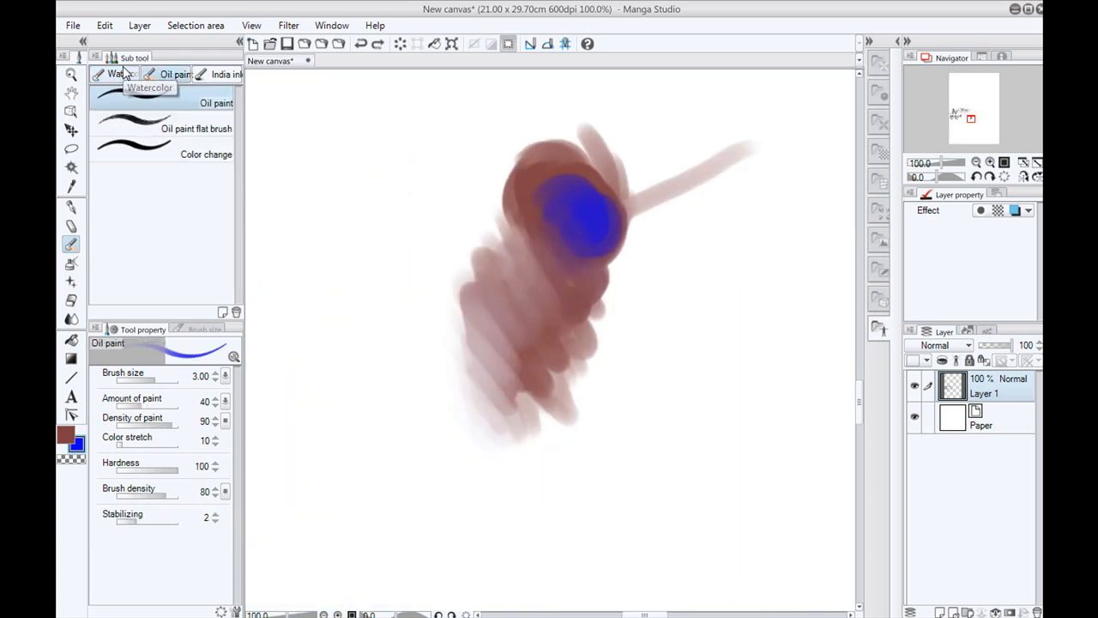
{"action": "left_click_drag", "start_coordinate": [581, 247], "coordinate": [501, 390]}
{"action": "key", "text": "ctrl+z"}
{"action": "mouse_move", "coordinate": [590, 254]}
{"action": "left_mouse_down"}
{"action": "mouse_move", "coordinate": [603, 264]}
{"action": "mouse_move", "coordinate": [503, 404]}
{"action": "left_mouse_up"}
{"action": "key", "text": "ctrl+z"}
- Try the Oil paint flat brush at size 3.00 in blue strokes over and beside the brown swatch, undoing each one
{"action": "left_click", "coordinate": [146, 128]}
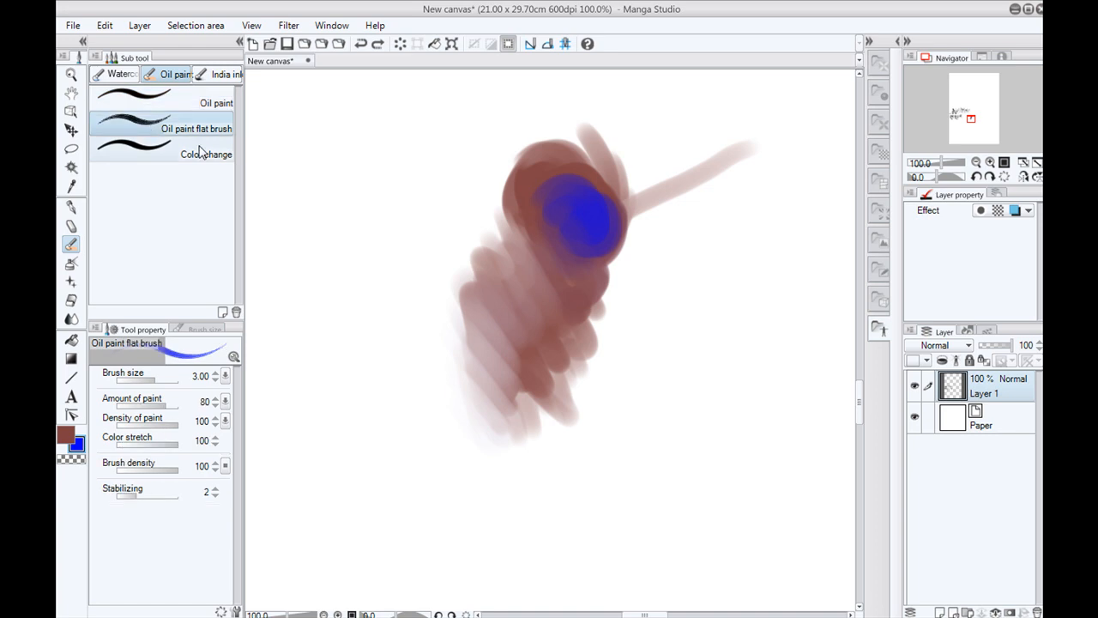
{"action": "mouse_move", "coordinate": [587, 259]}
{"action": "left_mouse_down"}
{"action": "mouse_move", "coordinate": [519, 322]}
{"action": "mouse_move", "coordinate": [538, 347]}
{"action": "mouse_move", "coordinate": [535, 387]}
{"action": "left_mouse_up"}
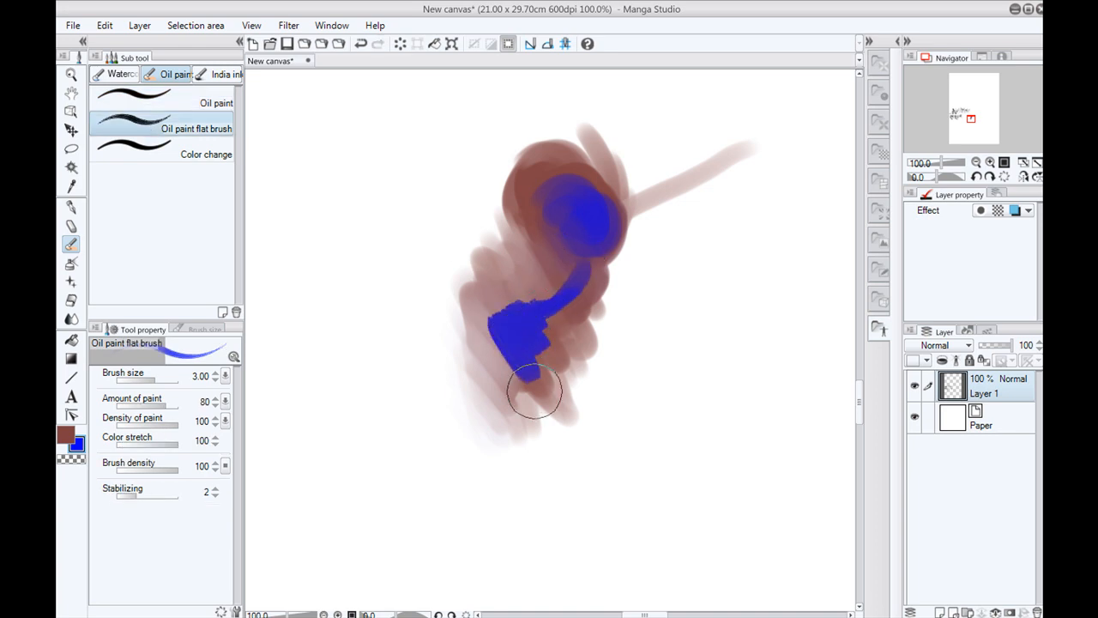
{"action": "key", "text": "ctrl+z"}
{"action": "mouse_move", "coordinate": [607, 263]}
{"action": "left_mouse_down"}
{"action": "mouse_move", "coordinate": [527, 317]}
{"action": "mouse_move", "coordinate": [469, 325]}
{"action": "mouse_move", "coordinate": [442, 305]}
{"action": "mouse_move", "coordinate": [449, 288]}
{"action": "mouse_move", "coordinate": [430, 272]}
{"action": "mouse_move", "coordinate": [450, 408]}
{"action": "left_mouse_up"}
{"action": "left_click_drag", "start_coordinate": [380, 387], "coordinate": [481, 424]}
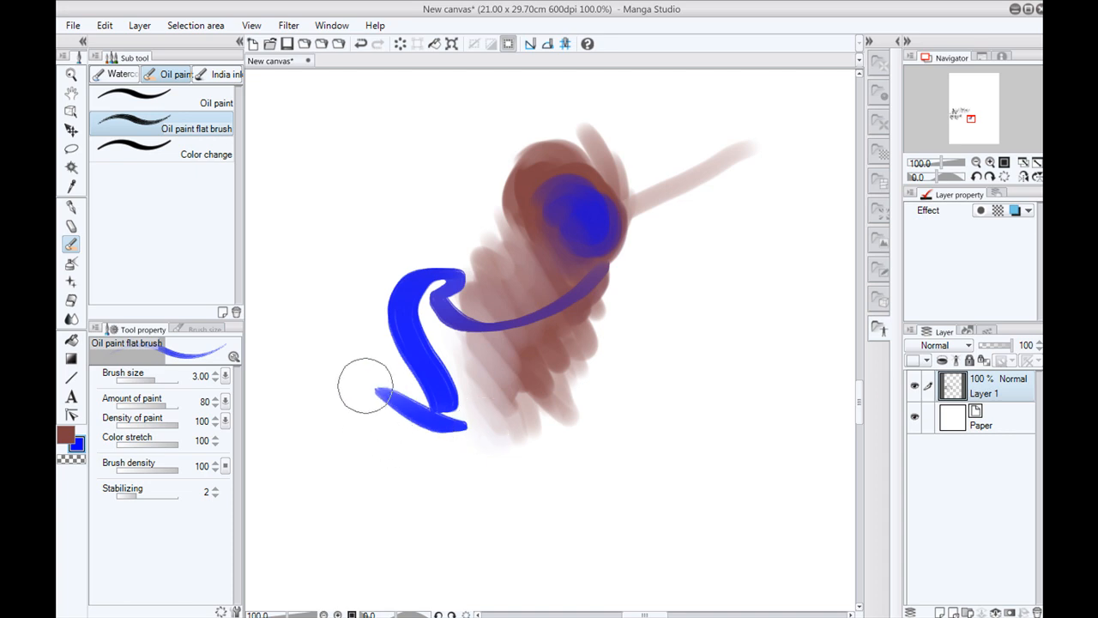
{"action": "key", "text": "ctrl+z"}
{"action": "key", "text": "ctrl+z"}
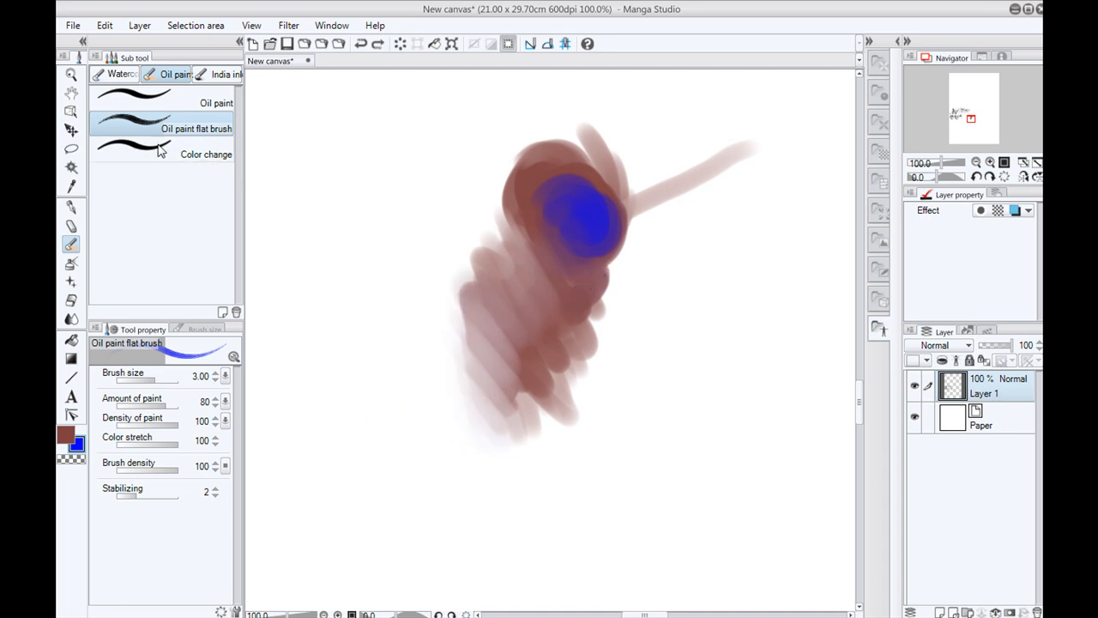
- Try the Color change oil brush at size 3.00 with curving strokes over the brown swatch's edge, undoing each one
{"action": "left_click", "coordinate": [193, 153]}
{"action": "mouse_move", "coordinate": [567, 299]}
{"action": "left_mouse_down"}
{"action": "mouse_move", "coordinate": [506, 310]}
{"action": "mouse_move", "coordinate": [502, 351]}
{"action": "mouse_move", "coordinate": [475, 306]}
{"action": "left_mouse_up"}
{"action": "key", "text": "ctrl+z"}
{"action": "mouse_move", "coordinate": [505, 236]}
{"action": "left_mouse_down"}
{"action": "mouse_move", "coordinate": [482, 263]}
{"action": "mouse_move", "coordinate": [431, 227]}
{"action": "mouse_move", "coordinate": [476, 320]}
{"action": "mouse_move", "coordinate": [474, 375]}
{"action": "left_mouse_up"}
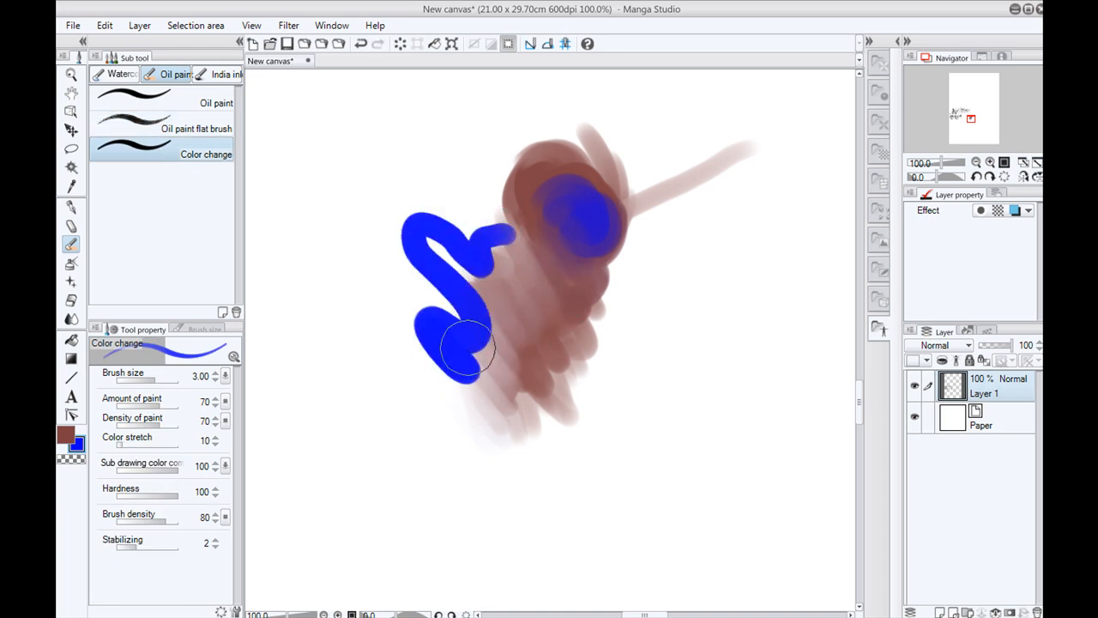
{"action": "key", "text": "ctrl+z"}
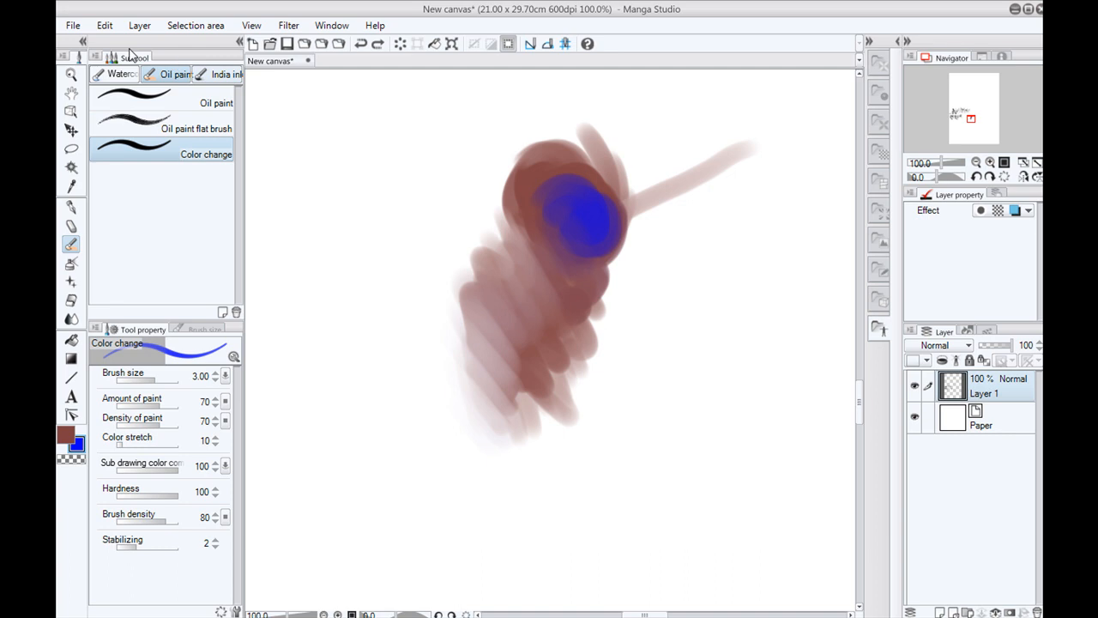
- Try the Bit husky India ink brush at size 3.00 in looping strokes across the brown swatch, undoing each one
{"action": "left_click", "coordinate": [219, 74]}
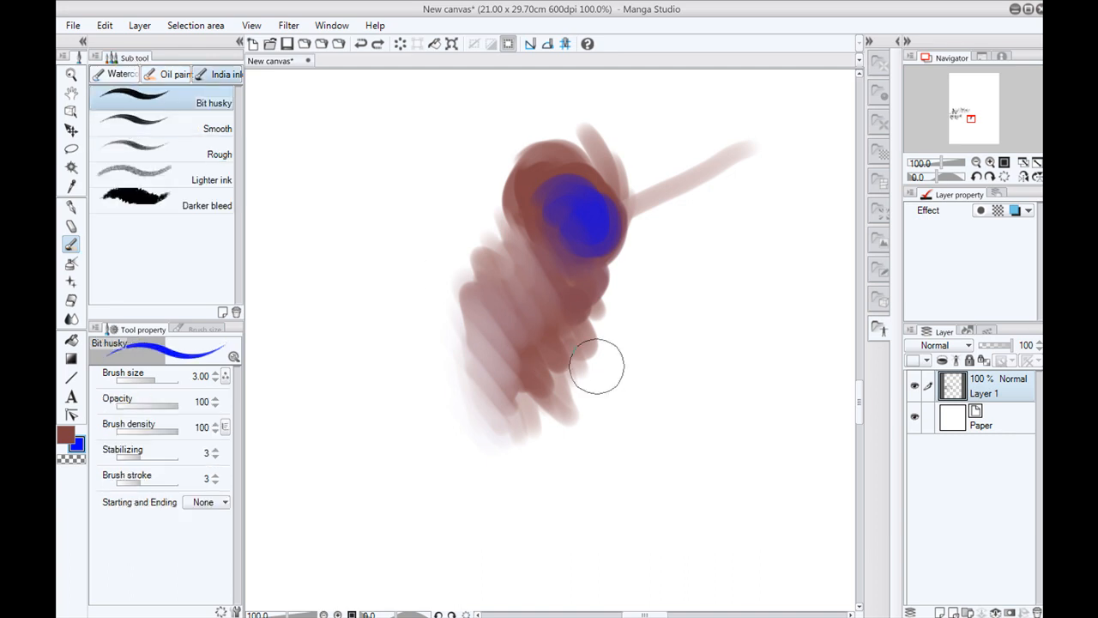
{"action": "mouse_move", "coordinate": [620, 273]}
{"action": "left_mouse_down"}
{"action": "mouse_move", "coordinate": [590, 342]}
{"action": "mouse_move", "coordinate": [550, 400]}
{"action": "mouse_move", "coordinate": [563, 350]}
{"action": "mouse_move", "coordinate": [491, 419]}
{"action": "mouse_move", "coordinate": [469, 310]}
{"action": "mouse_move", "coordinate": [404, 409]}
{"action": "mouse_move", "coordinate": [374, 404]}
{"action": "left_mouse_up"}
{"action": "key", "text": "ctrl+z"}
{"action": "mouse_move", "coordinate": [474, 227]}
{"action": "left_mouse_down"}
{"action": "mouse_move", "coordinate": [421, 392]}
{"action": "mouse_move", "coordinate": [406, 280]}
{"action": "mouse_move", "coordinate": [375, 200]}
{"action": "mouse_move", "coordinate": [359, 387]}
{"action": "mouse_move", "coordinate": [503, 405]}
{"action": "mouse_move", "coordinate": [465, 223]}
{"action": "mouse_move", "coordinate": [563, 291]}
{"action": "left_mouse_up"}
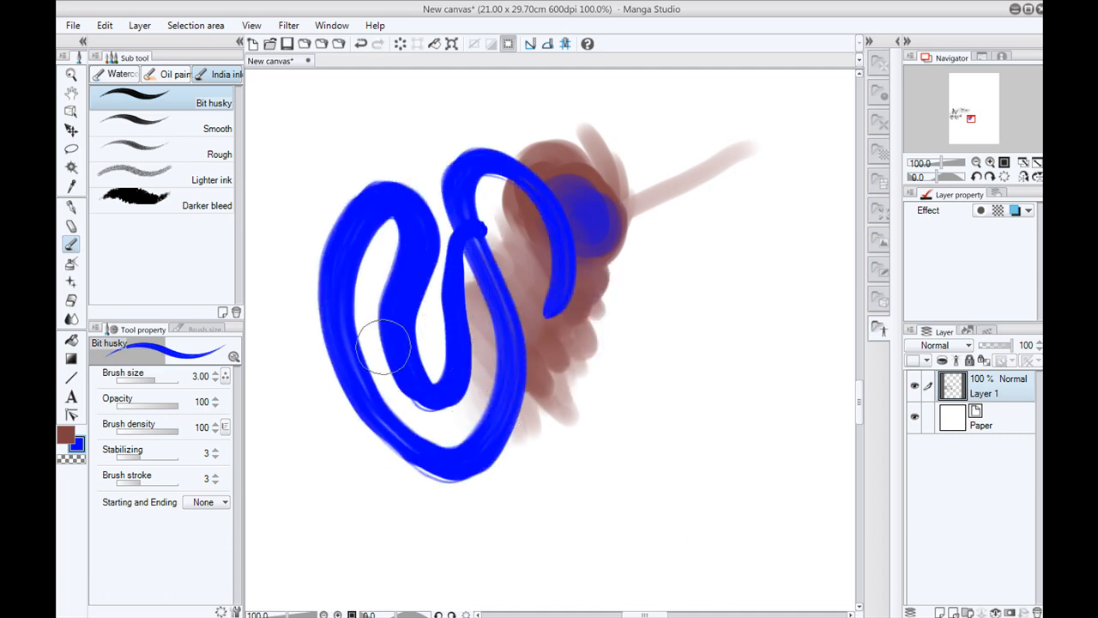
{"action": "key", "text": "ctrl+z"}
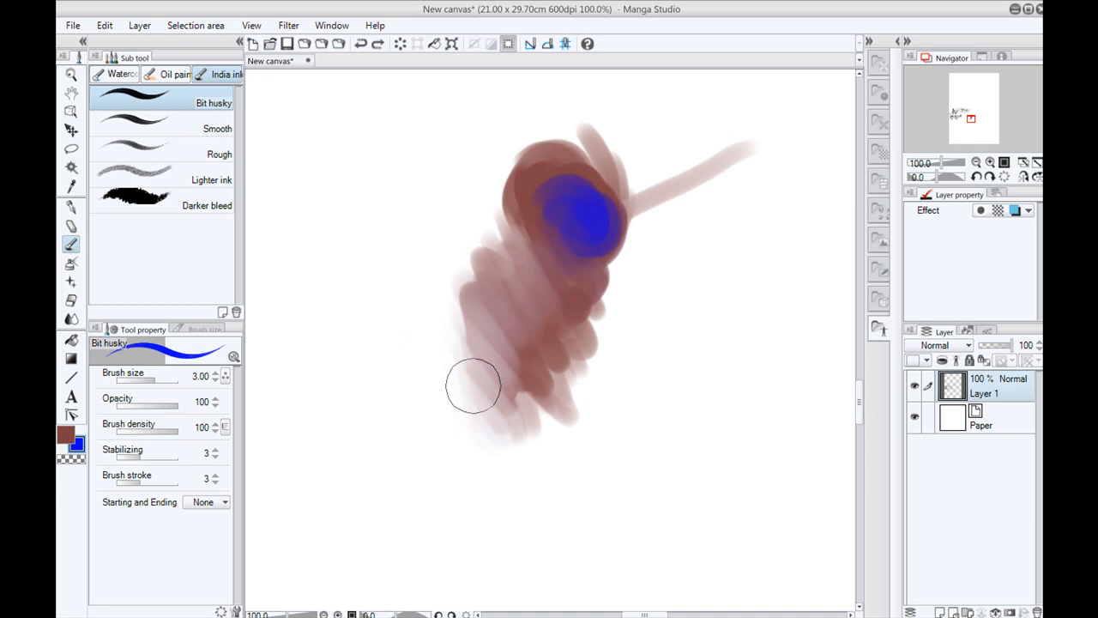
{"action": "mouse_move", "coordinate": [604, 170]}
{"action": "left_mouse_down"}
{"action": "mouse_move", "coordinate": [624, 247]}
{"action": "mouse_move", "coordinate": [601, 343]}
{"action": "mouse_move", "coordinate": [576, 394]}
{"action": "mouse_move", "coordinate": [541, 425]}
{"action": "left_mouse_up"}
{"action": "key", "text": "ctrl+z"}
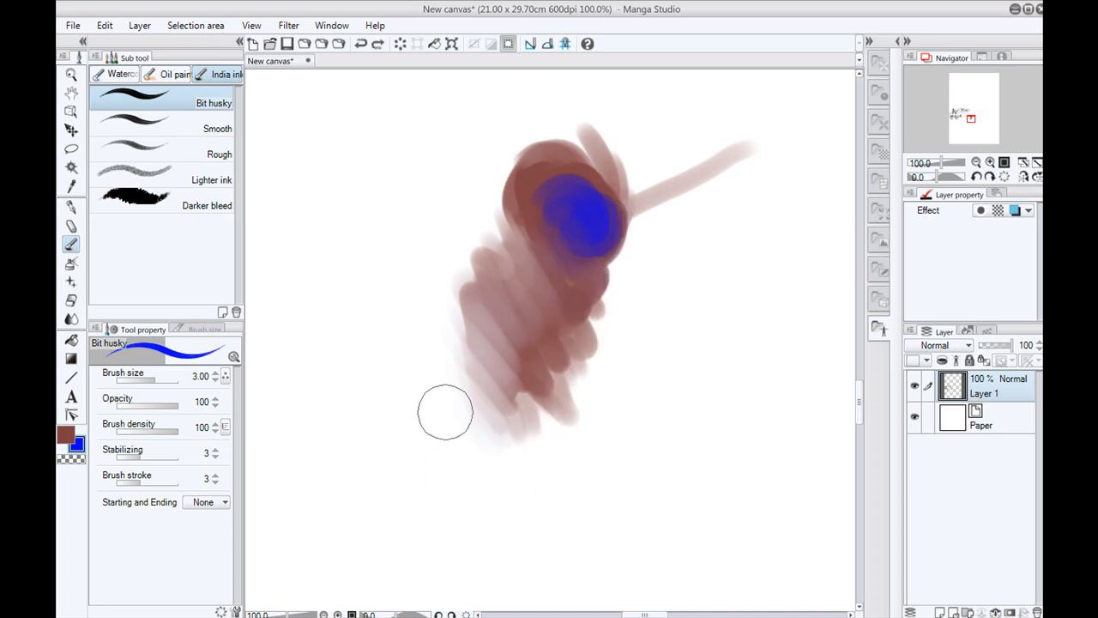
{"action": "mouse_move", "coordinate": [533, 166]}
{"action": "left_mouse_down"}
{"action": "mouse_move", "coordinate": [520, 172]}
{"action": "mouse_move", "coordinate": [542, 185]}
{"action": "left_mouse_up"}
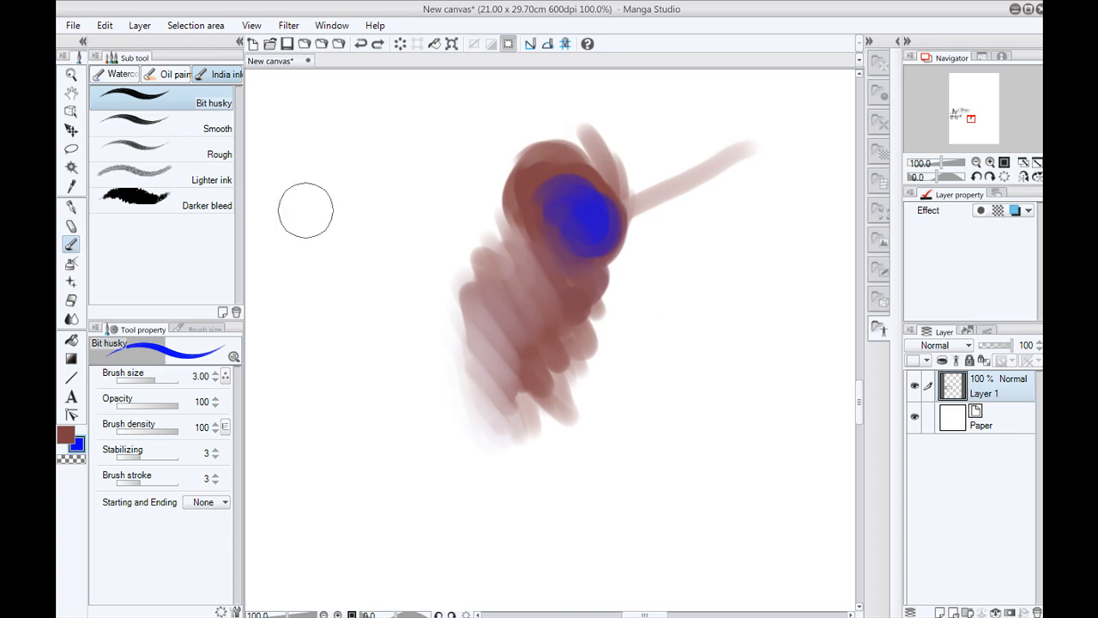
- Try a stroke with the Smooth India ink brush over the brown swatch and undo it
{"action": "left_click", "coordinate": [168, 132]}
{"action": "mouse_move", "coordinate": [632, 183]}
{"action": "left_mouse_down"}
{"action": "mouse_move", "coordinate": [626, 258]}
{"action": "mouse_move", "coordinate": [585, 339]}
{"action": "mouse_move", "coordinate": [573, 396]}
{"action": "left_mouse_up"}
{"action": "key", "text": "ctrl+z"}
- Try a Darker bleed India ink stroke at size 10.00 across the brown swatch and undo it
{"action": "left_click", "coordinate": [185, 206]}
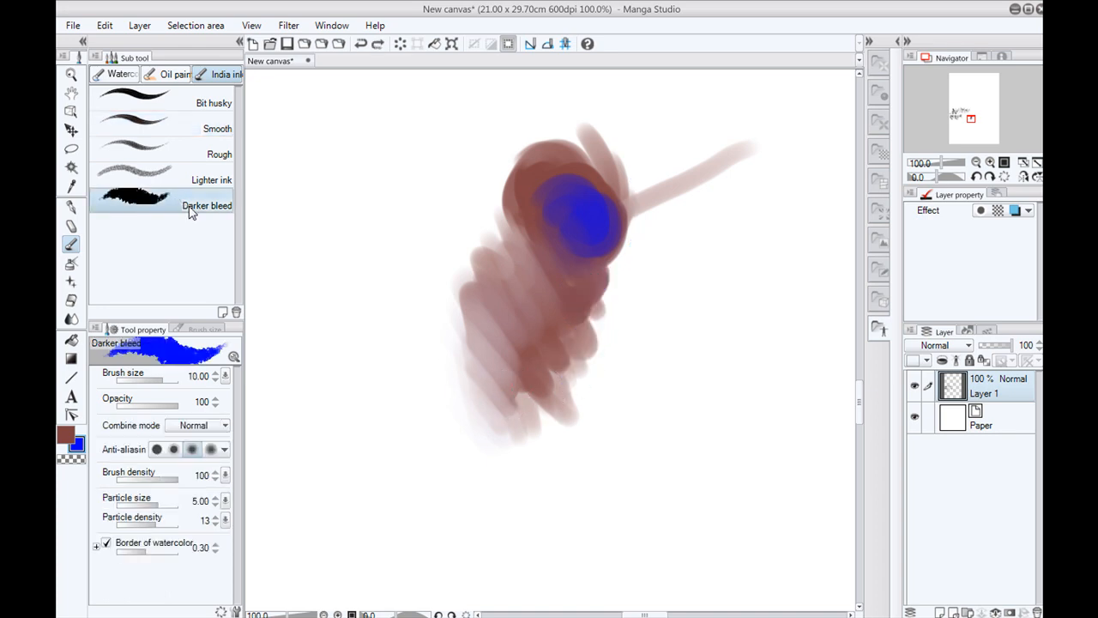
{"action": "mouse_move", "coordinate": [616, 305]}
{"action": "left_mouse_down"}
{"action": "mouse_move", "coordinate": [544, 429]}
{"action": "mouse_move", "coordinate": [499, 450]}
{"action": "mouse_move", "coordinate": [441, 456]}
{"action": "mouse_move", "coordinate": [374, 409]}
{"action": "mouse_move", "coordinate": [353, 306]}
{"action": "mouse_move", "coordinate": [390, 195]}
{"action": "mouse_move", "coordinate": [556, 161]}
{"action": "mouse_move", "coordinate": [678, 341]}
{"action": "mouse_move", "coordinate": [579, 450]}
{"action": "mouse_move", "coordinate": [386, 381]}
{"action": "mouse_move", "coordinate": [393, 150]}
{"action": "mouse_move", "coordinate": [724, 191]}
{"action": "mouse_move", "coordinate": [740, 471]}
{"action": "mouse_move", "coordinate": [402, 430]}
{"action": "mouse_move", "coordinate": [365, 404]}
{"action": "mouse_move", "coordinate": [363, 436]}
{"action": "left_mouse_up"}
{"action": "key", "text": "ctrl+z"}
{"action": "left_click_drag", "start_coordinate": [529, 355], "coordinate": [492, 374]}
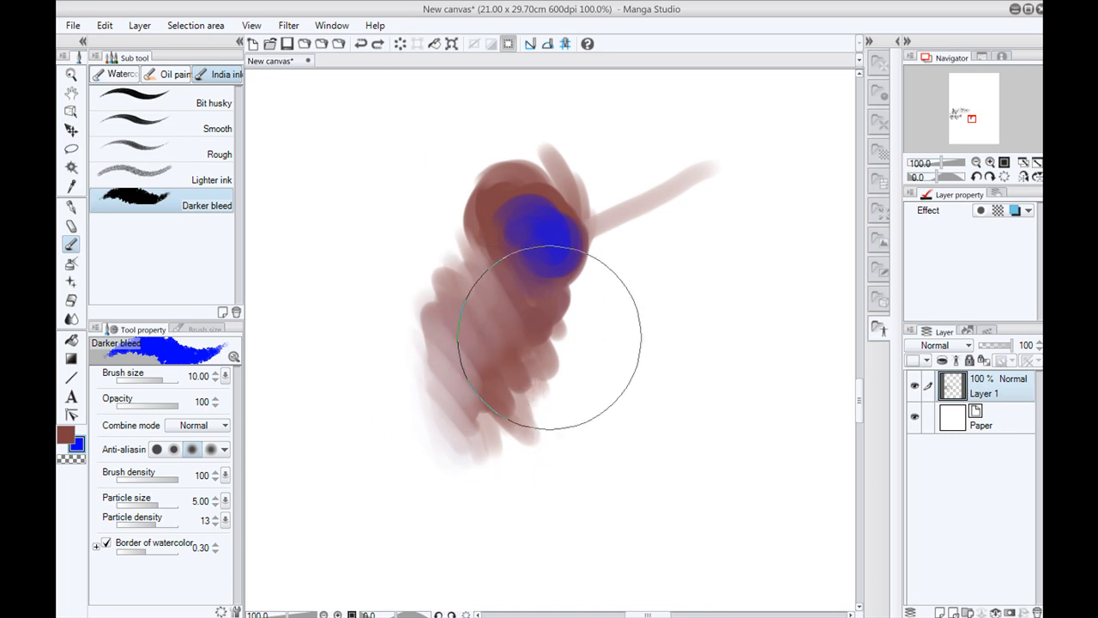
{"action": "left_click_drag", "start_coordinate": [466, 340], "coordinate": [501, 335]}
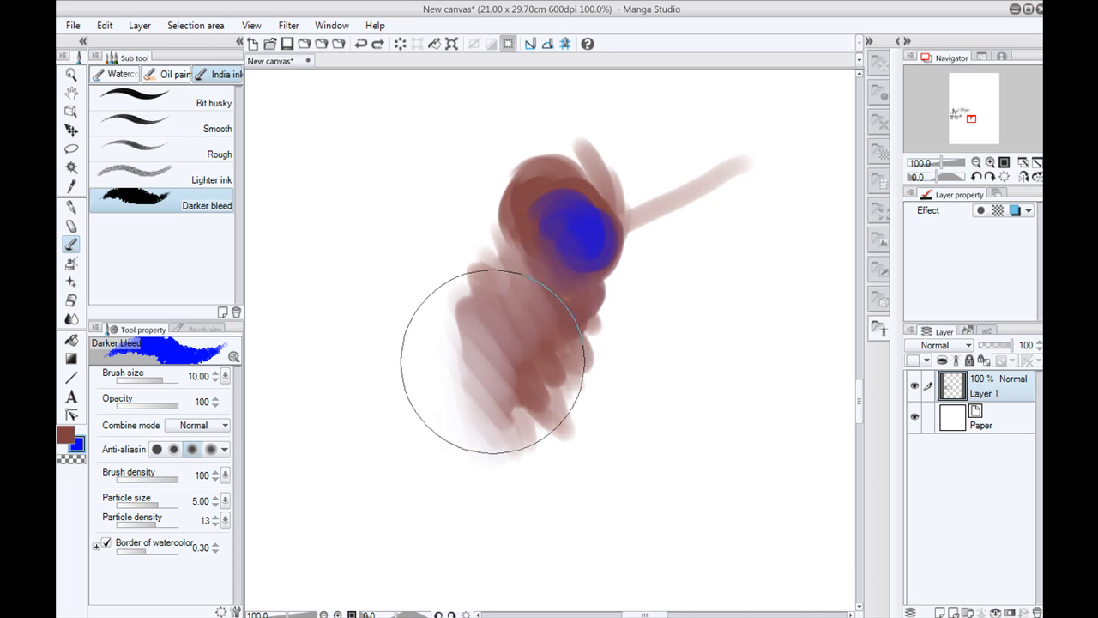
- Set the drawing color to black and draw test strokes with the G-pen at size 0.40 beside the brown swatch
{"action": "left_click", "coordinate": [71, 207]}
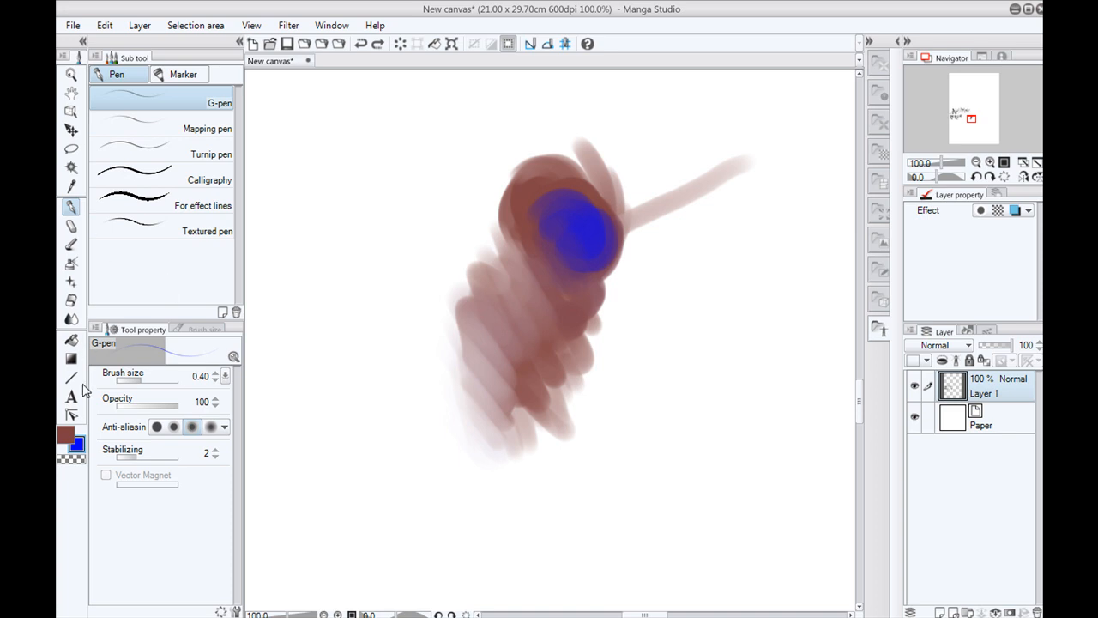
{"action": "left_click", "coordinate": [69, 436]}
{"action": "left_click", "coordinate": [397, 380]}
{"action": "left_click", "coordinate": [405, 420]}
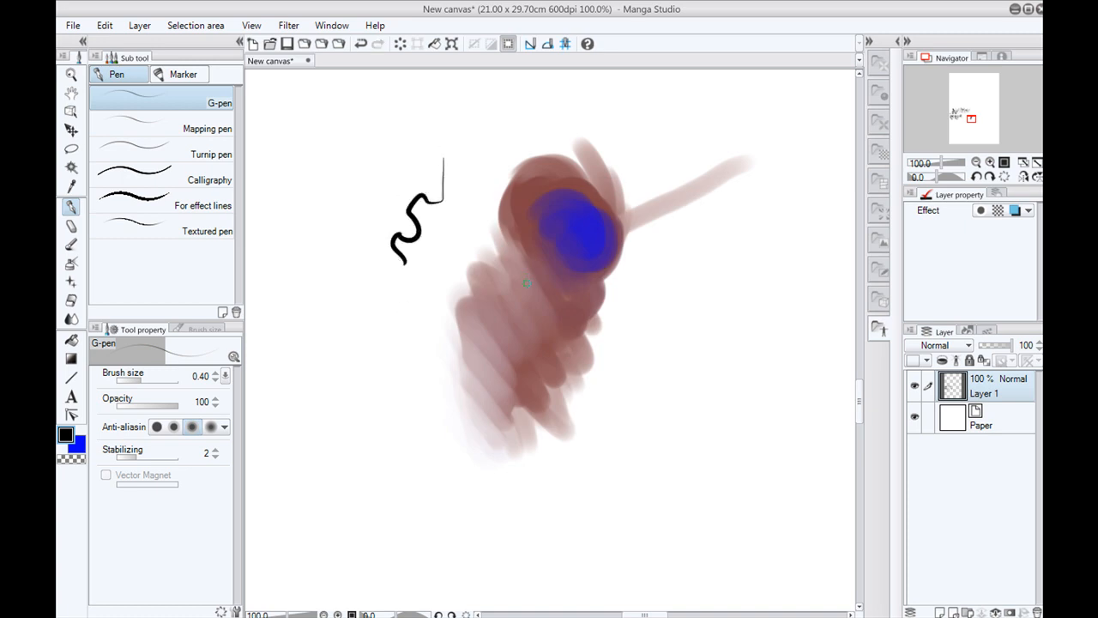
{"action": "key", "text": "ctrl+z"}
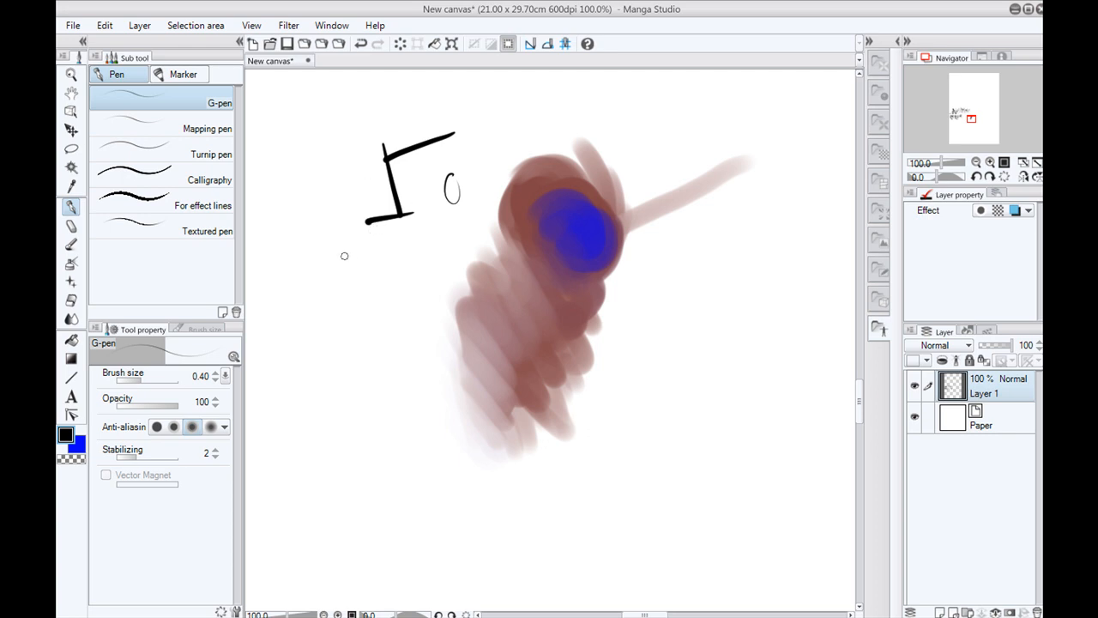
- Draw a closed five-sided outline from straight G-pen segments at size 0.40 below the test lines
{"action": "mouse_move", "coordinate": [353, 275]}
{"action": "left_mouse_down"}
{"action": "mouse_move", "coordinate": [400, 343]}
{"action": "mouse_move", "coordinate": [404, 441]}
{"action": "mouse_move", "coordinate": [572, 461]}
{"action": "mouse_move", "coordinate": [412, 125]}
{"action": "mouse_move", "coordinate": [314, 249]}
{"action": "mouse_move", "coordinate": [503, 417]}
{"action": "mouse_move", "coordinate": [601, 249]}
{"action": "mouse_move", "coordinate": [382, 346]}
{"action": "mouse_move", "coordinate": [389, 358]}
{"action": "left_mouse_up"}
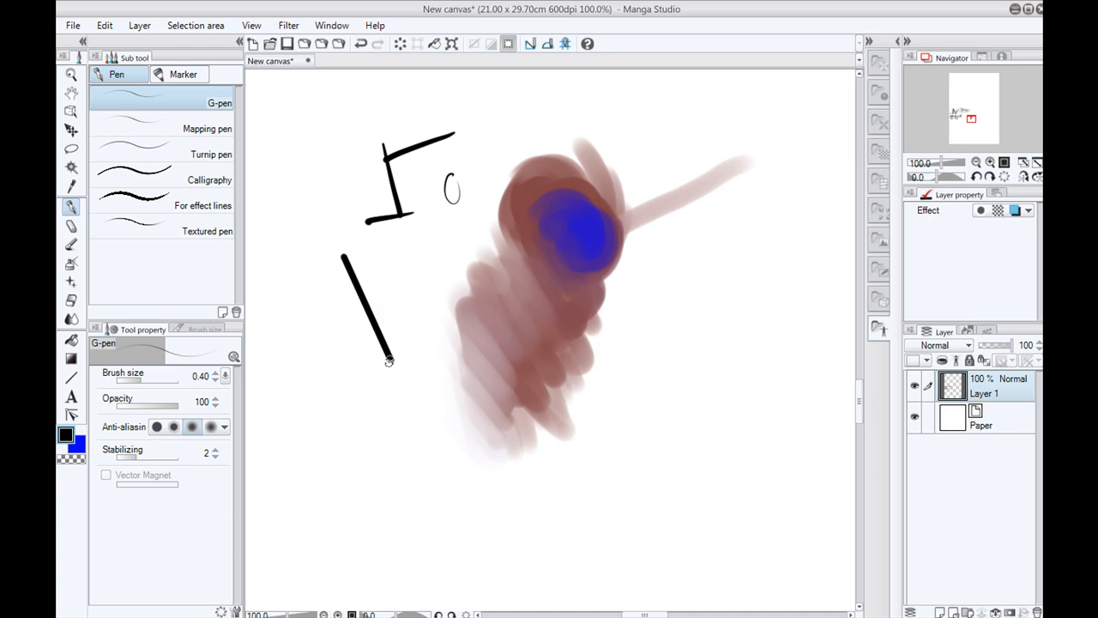
{"action": "left_click_drag", "start_coordinate": [360, 435], "coordinate": [359, 440]}
{"action": "left_click_drag", "start_coordinate": [359, 440], "coordinate": [317, 440]}
{"action": "mouse_move", "coordinate": [293, 347]}
{"action": "left_mouse_down"}
{"action": "mouse_move", "coordinate": [341, 257]}
{"action": "mouse_move", "coordinate": [346, 302]}
{"action": "left_mouse_up"}
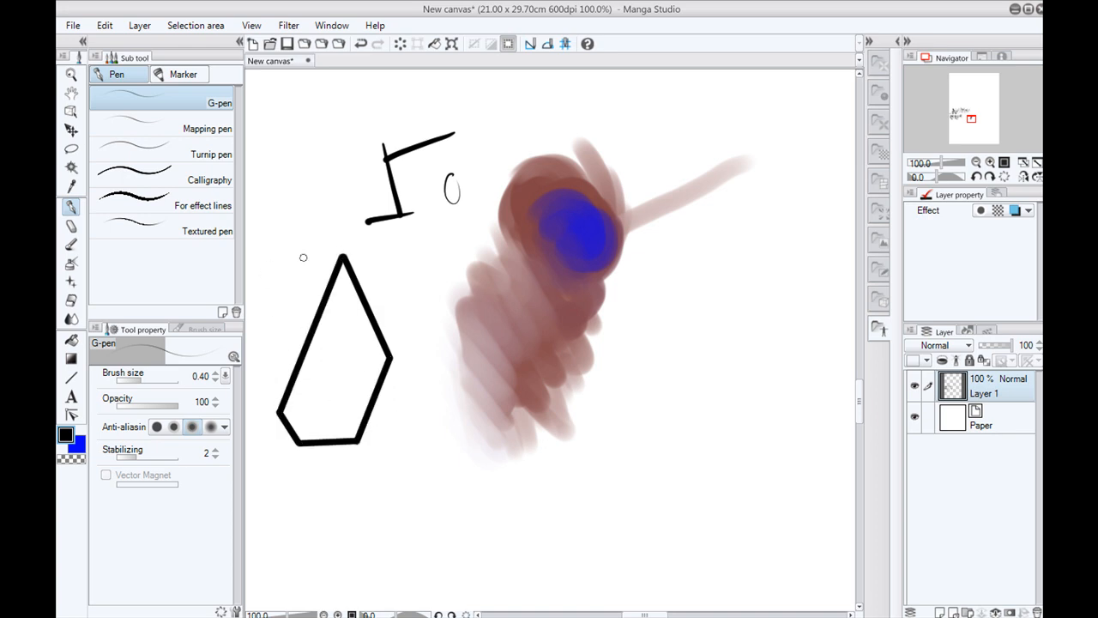
- Draw a round outline with a pointed tip above the polygon, using the G-pen at size 0.15
{"action": "scroll", "coordinate": [303, 258], "scroll_direction": "up", "scroll_amount": 3}
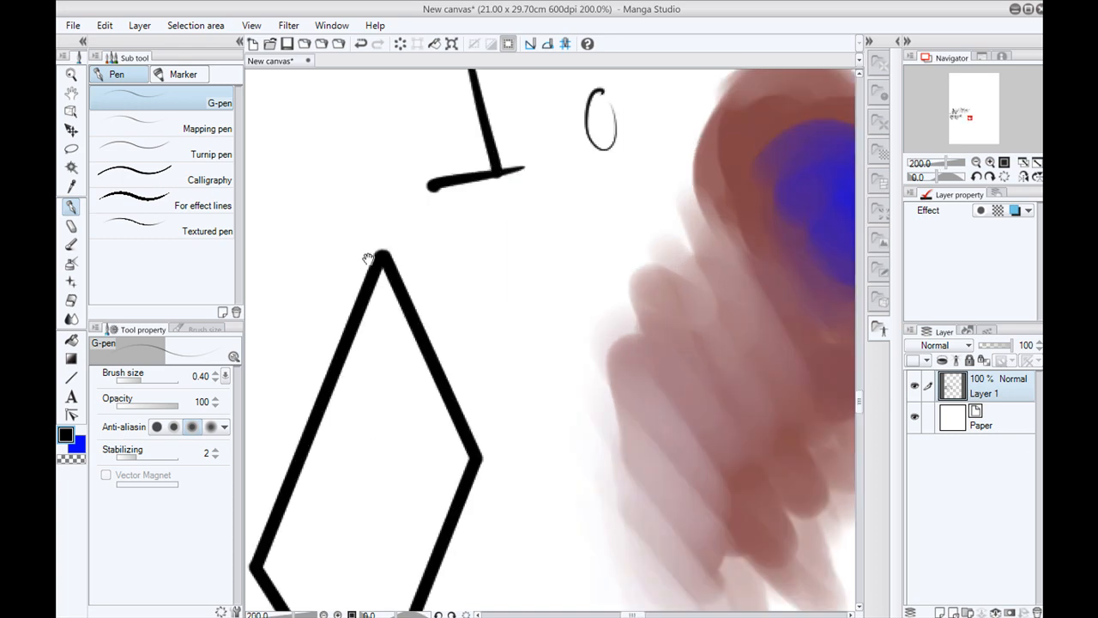
{"action": "left_click_drag", "start_coordinate": [361, 257], "coordinate": [482, 401]}
{"action": "key", "text": "bracketleft"}
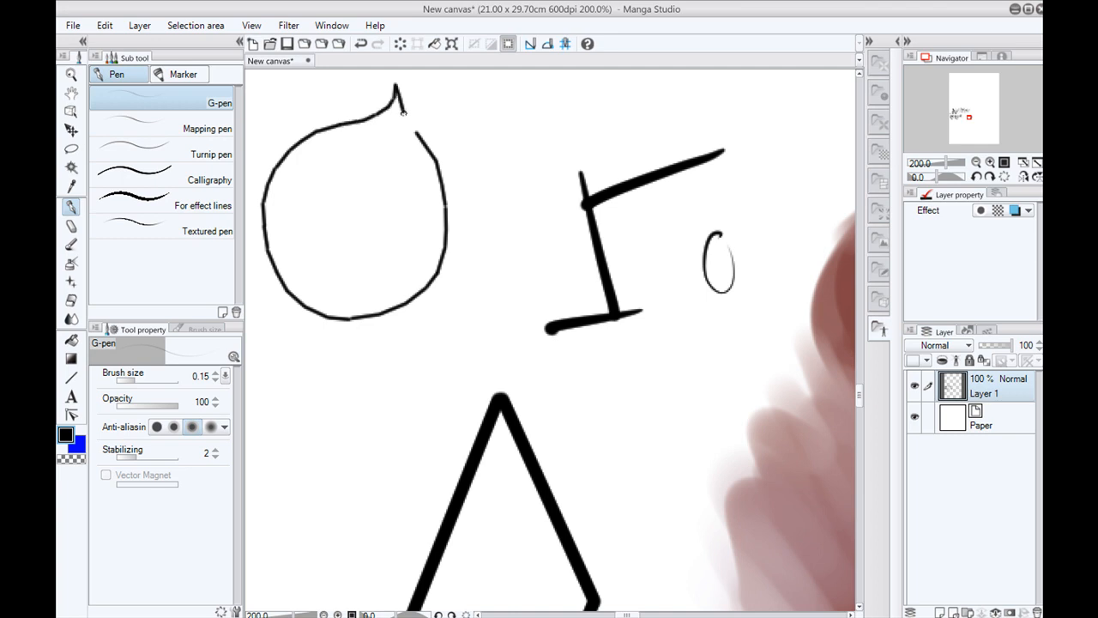
{"action": "scroll", "coordinate": [405, 136], "scroll_direction": "down", "scroll_amount": 2}
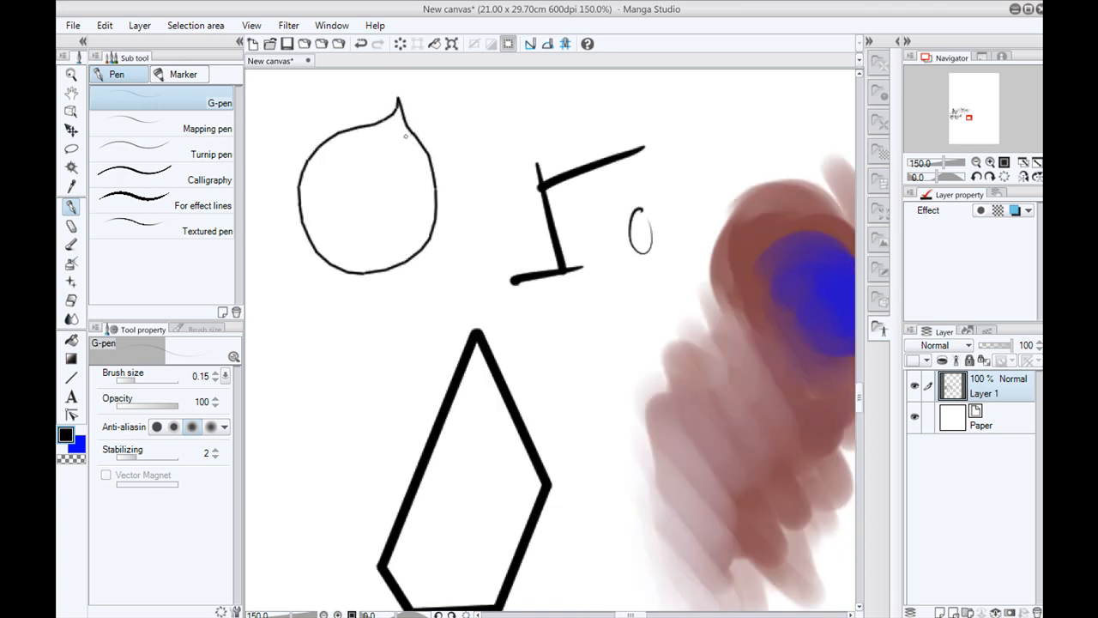
- Ink an eye with lashes, a curved contour and scalloped lines over the painted swatch with the G-pen at size 0.40
{"action": "scroll", "coordinate": [405, 136], "scroll_direction": "down", "scroll_amount": 2}
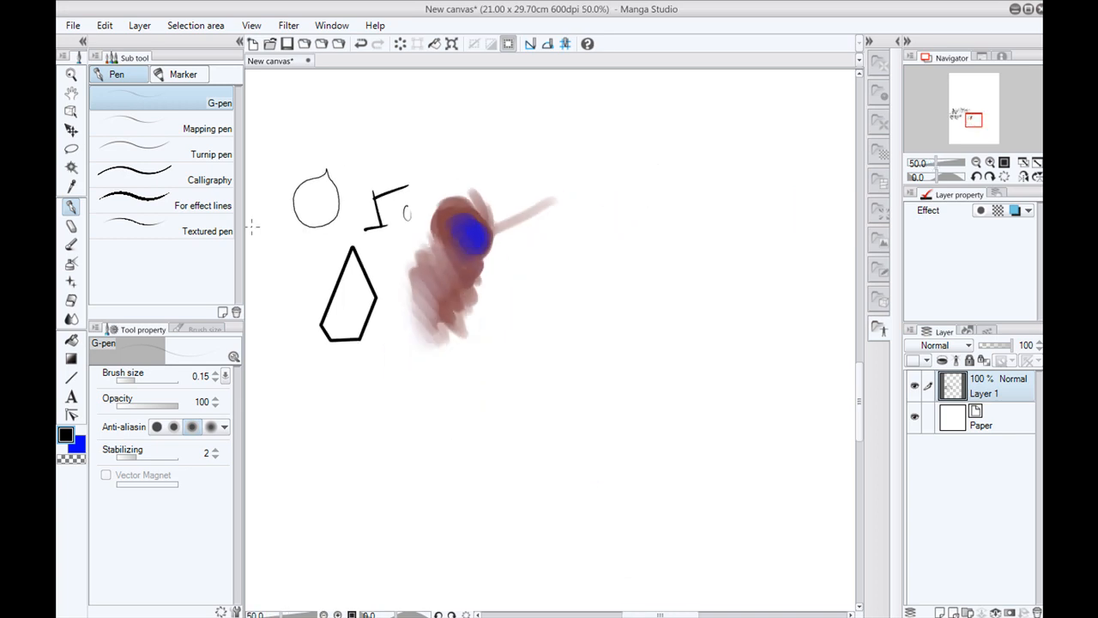
{"action": "scroll", "coordinate": [251, 226], "scroll_direction": "up", "scroll_amount": 2}
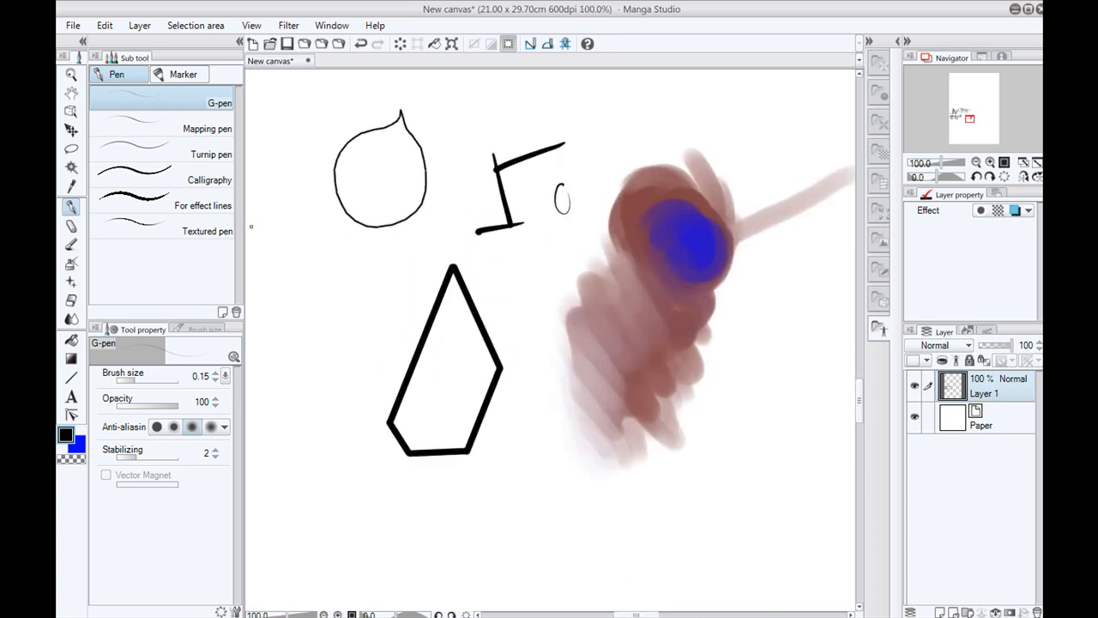
{"action": "left_click_drag", "start_coordinate": [617, 336], "coordinate": [565, 401]}
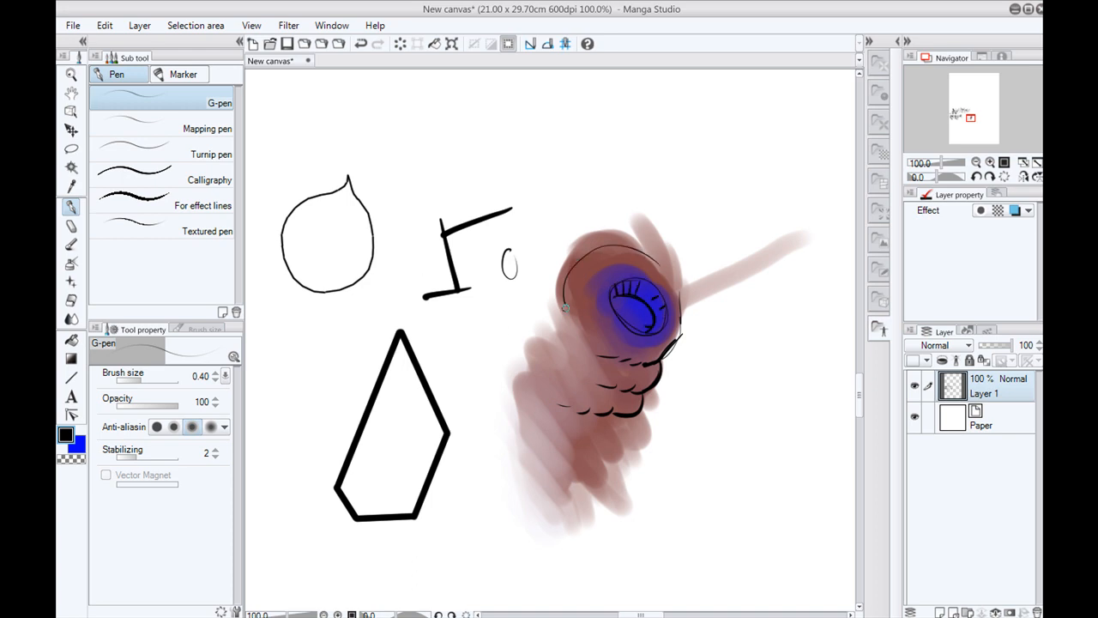
{"action": "left_click_drag", "start_coordinate": [301, 479], "coordinate": [427, 438]}
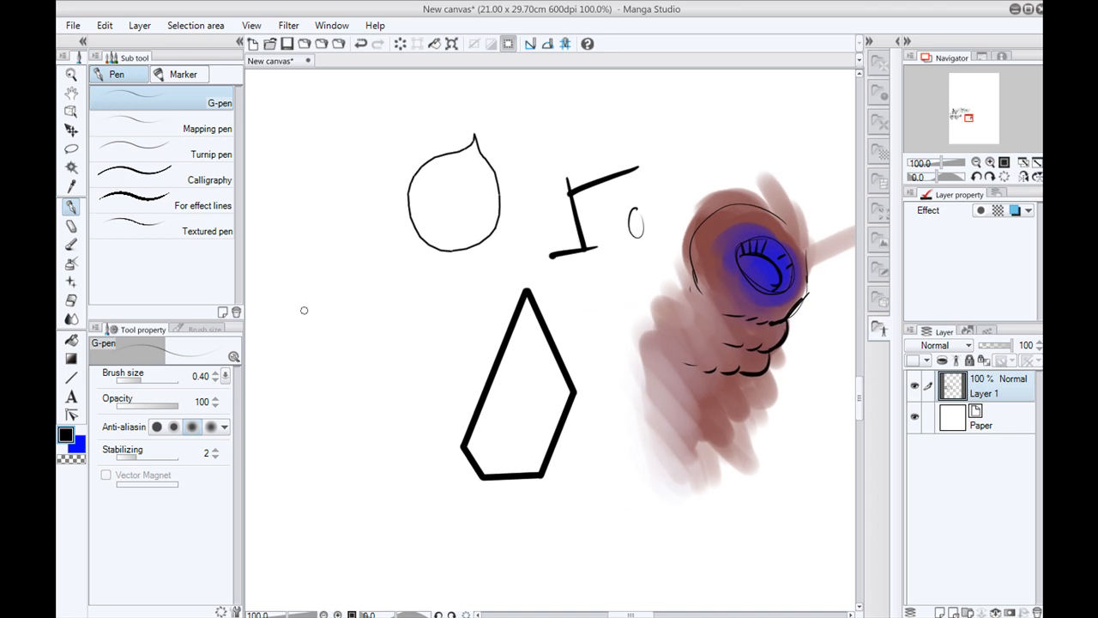
- Try the Highlight airbrush at size 3.00 in Add mode over the brown swatch, undoing the strokes
{"action": "left_click", "coordinate": [72, 262]}
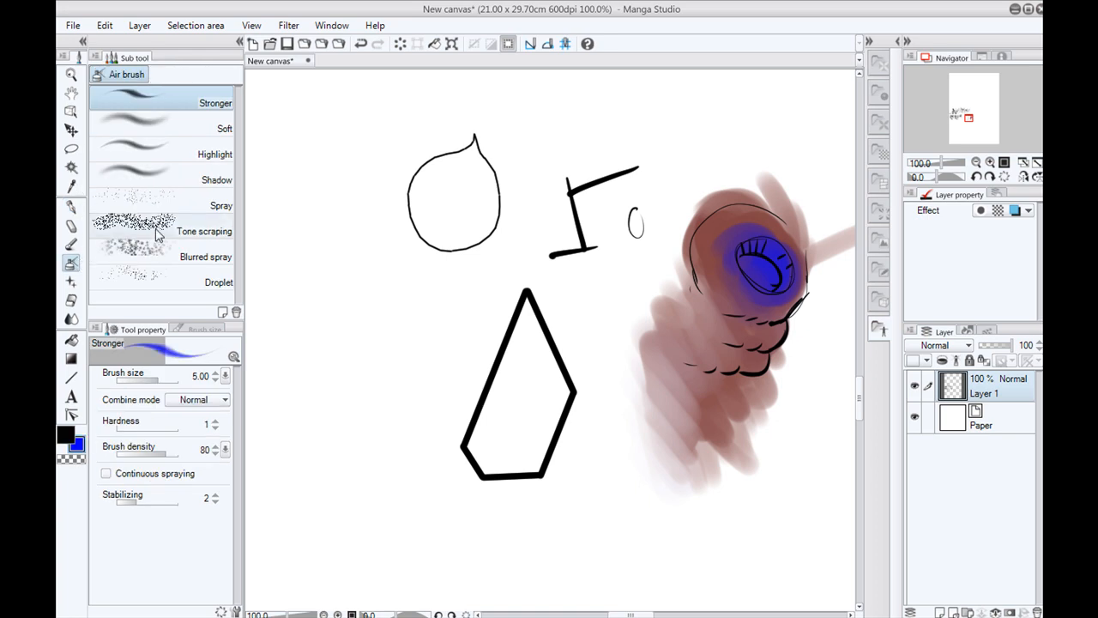
{"action": "left_click", "coordinate": [163, 156]}
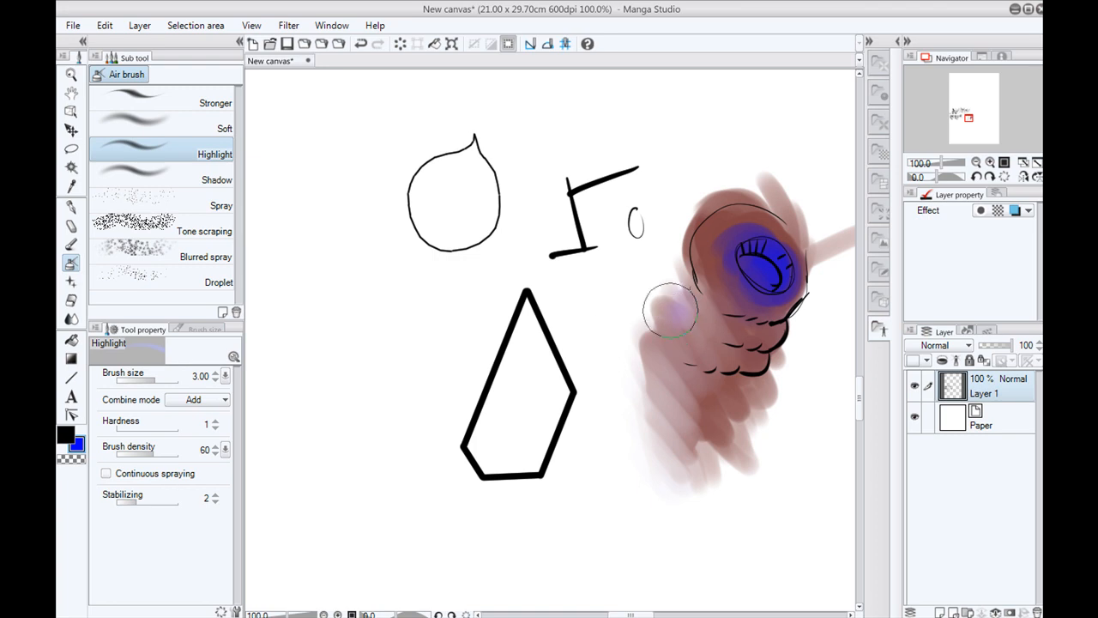
{"action": "mouse_move", "coordinate": [654, 330]}
{"action": "left_mouse_down"}
{"action": "mouse_move", "coordinate": [684, 360]}
{"action": "mouse_move", "coordinate": [712, 355]}
{"action": "mouse_move", "coordinate": [716, 384]}
{"action": "mouse_move", "coordinate": [685, 254]}
{"action": "mouse_move", "coordinate": [650, 396]}
{"action": "left_mouse_up"}
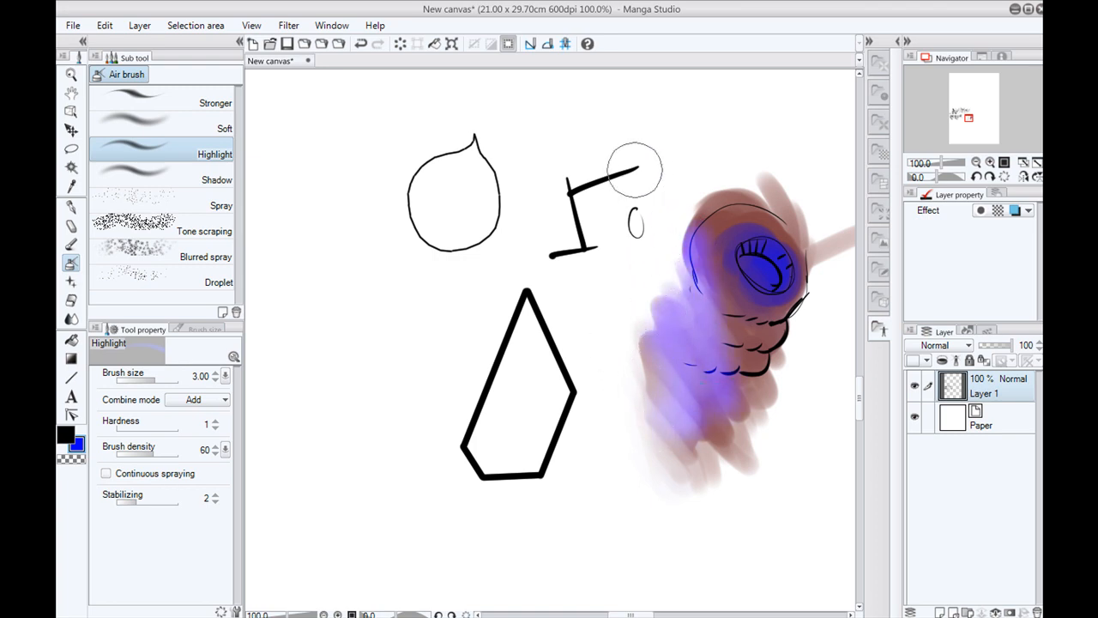
{"action": "key", "text": "ctrl+z"}
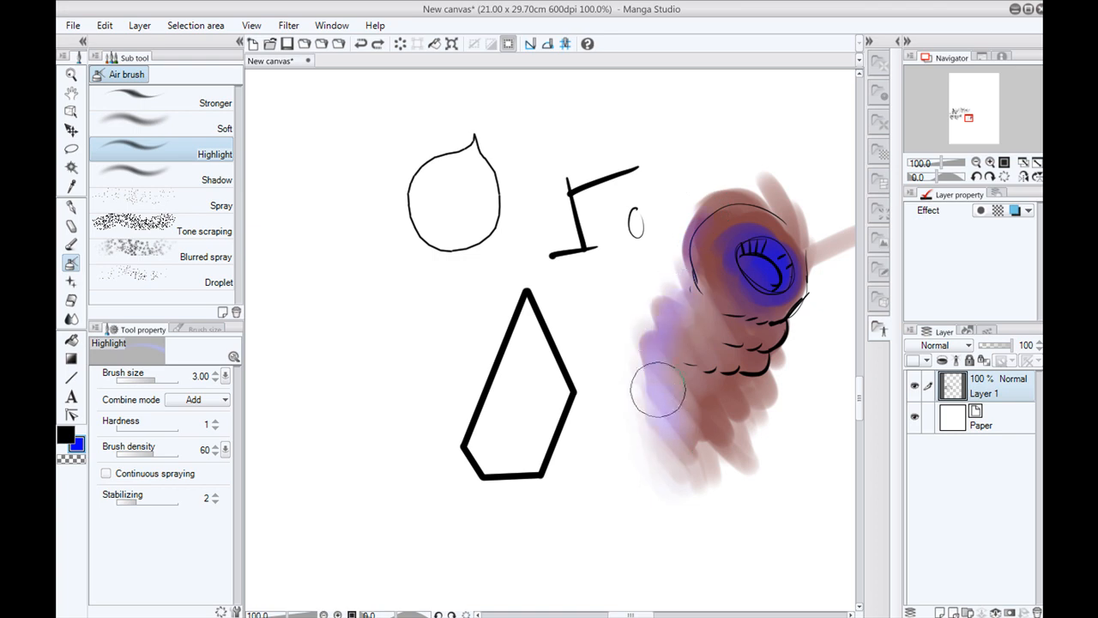
{"action": "key", "text": "ctrl+z"}
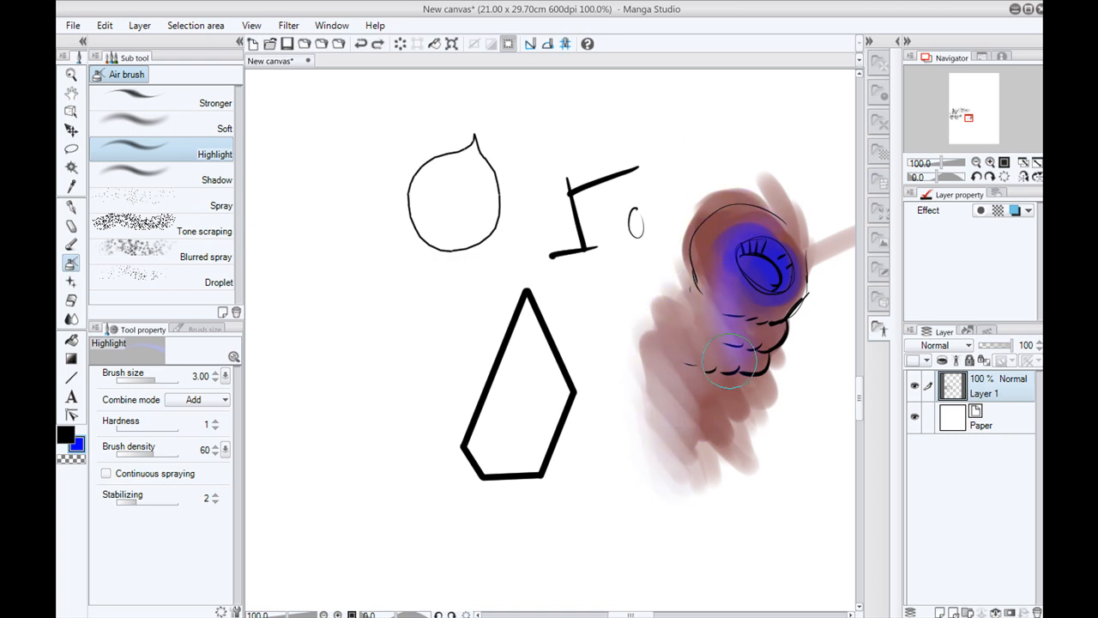
- Spray blue shading down the brown swatch's outer edge with the Shadow airbrush at size 3.00 in Linear burn mode
{"action": "left_click", "coordinate": [151, 182]}
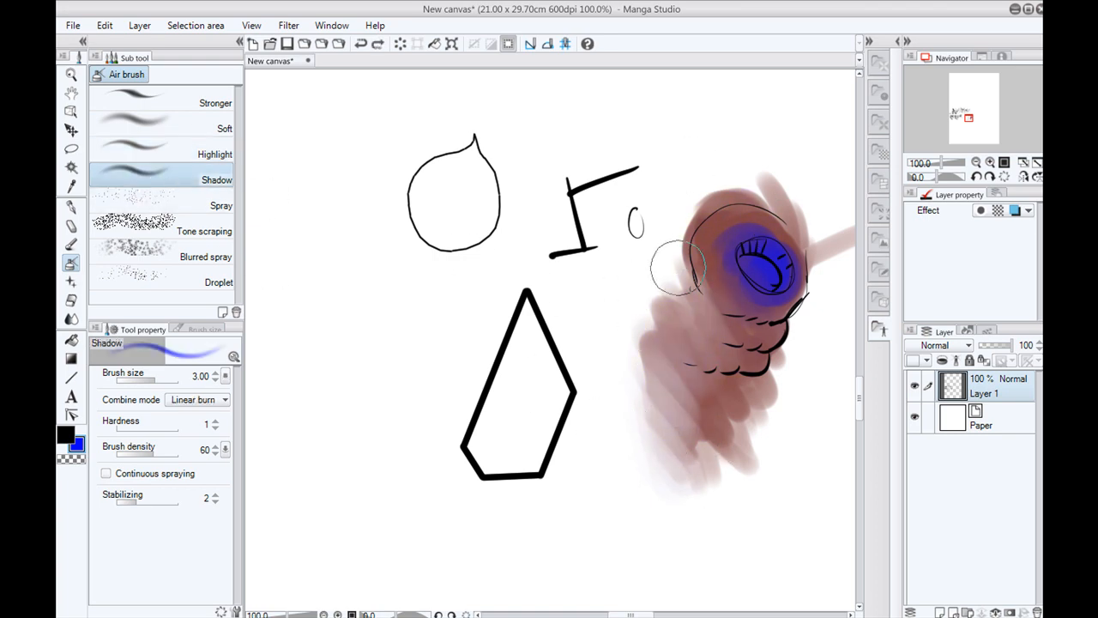
{"action": "mouse_move", "coordinate": [687, 273]}
{"action": "left_mouse_down"}
{"action": "mouse_move", "coordinate": [694, 335]}
{"action": "mouse_move", "coordinate": [667, 307]}
{"action": "mouse_move", "coordinate": [652, 412]}
{"action": "left_mouse_up"}
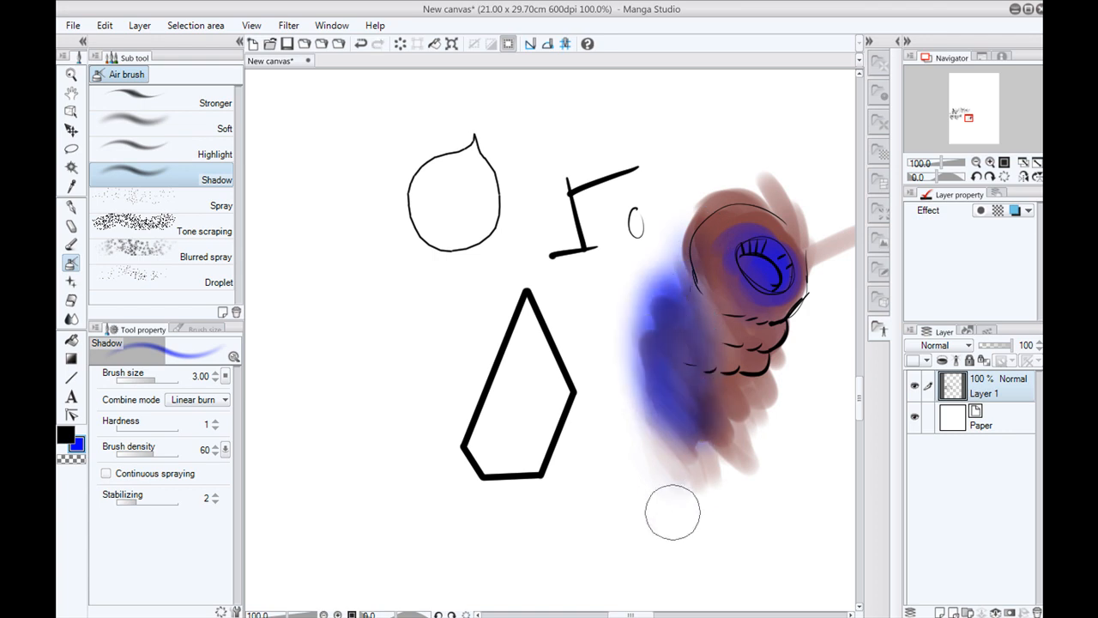
- Undo the blue shading and try the Tone scraping and Blurred spray airbrushes beside the brown swatch, undoing each stroke
{"action": "key", "text": "ctrl+z"}
{"action": "left_click", "coordinate": [202, 234]}
{"action": "left_click_drag", "start_coordinate": [678, 219], "coordinate": [598, 425]}
{"action": "key", "text": "ctrl+z"}
{"action": "left_click", "coordinate": [171, 258]}
{"action": "mouse_move", "coordinate": [650, 324]}
{"action": "left_mouse_down"}
{"action": "mouse_move", "coordinate": [647, 360]}
{"action": "mouse_move", "coordinate": [584, 466]}
{"action": "left_mouse_up"}
{"action": "key", "text": "ctrl+z"}
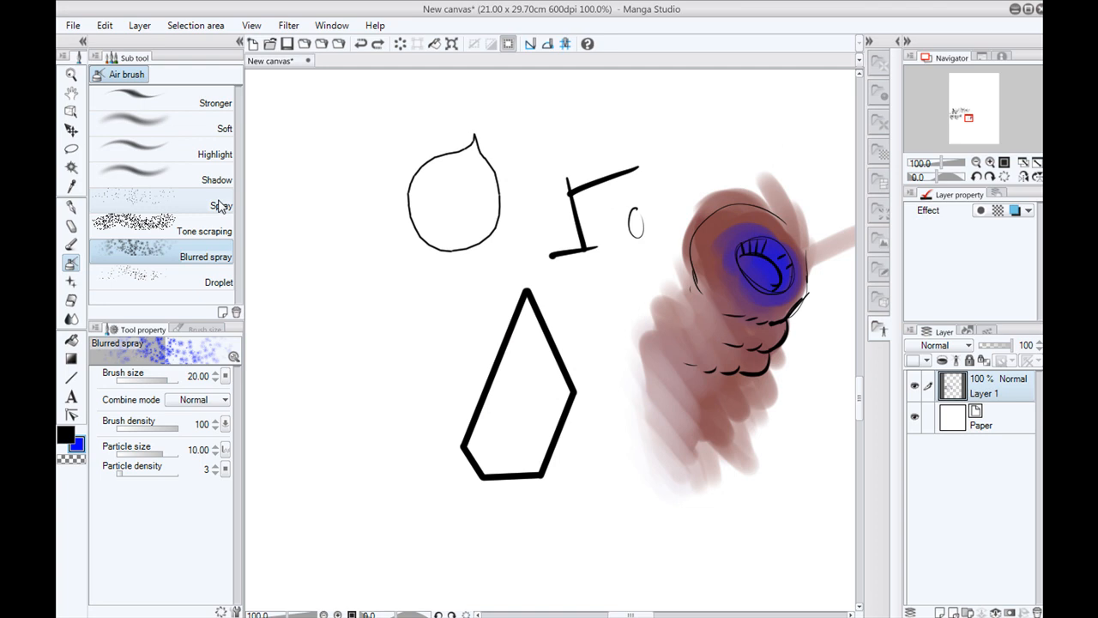
- Try the Heart color effect decoration at size 5.00 across the sketches and undo the stroke
{"action": "left_click", "coordinate": [72, 282]}
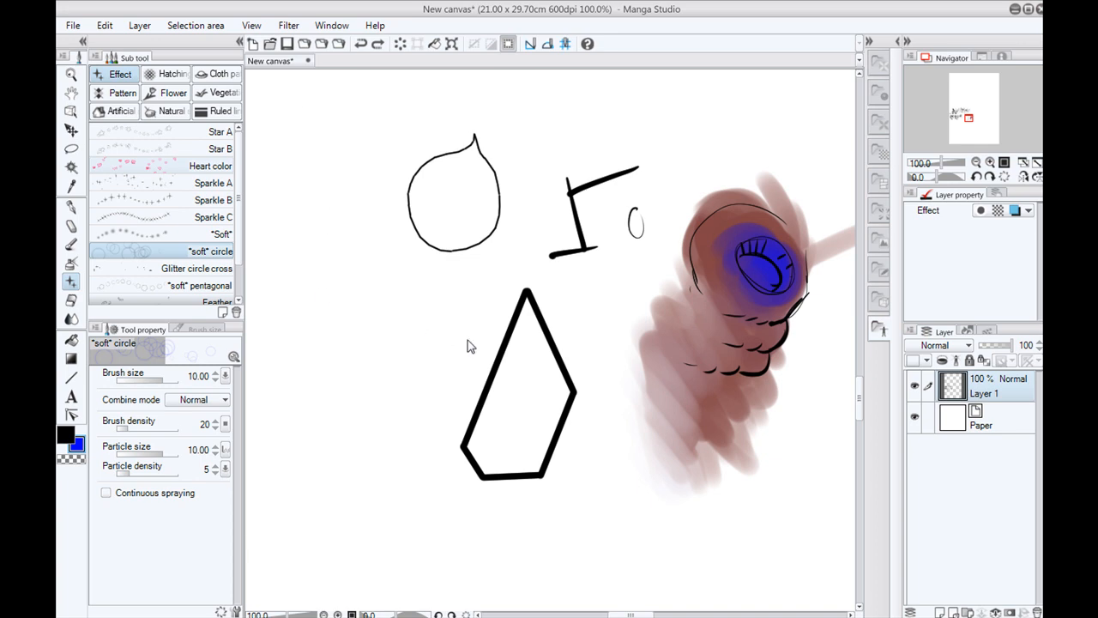
{"action": "left_click", "coordinate": [209, 167]}
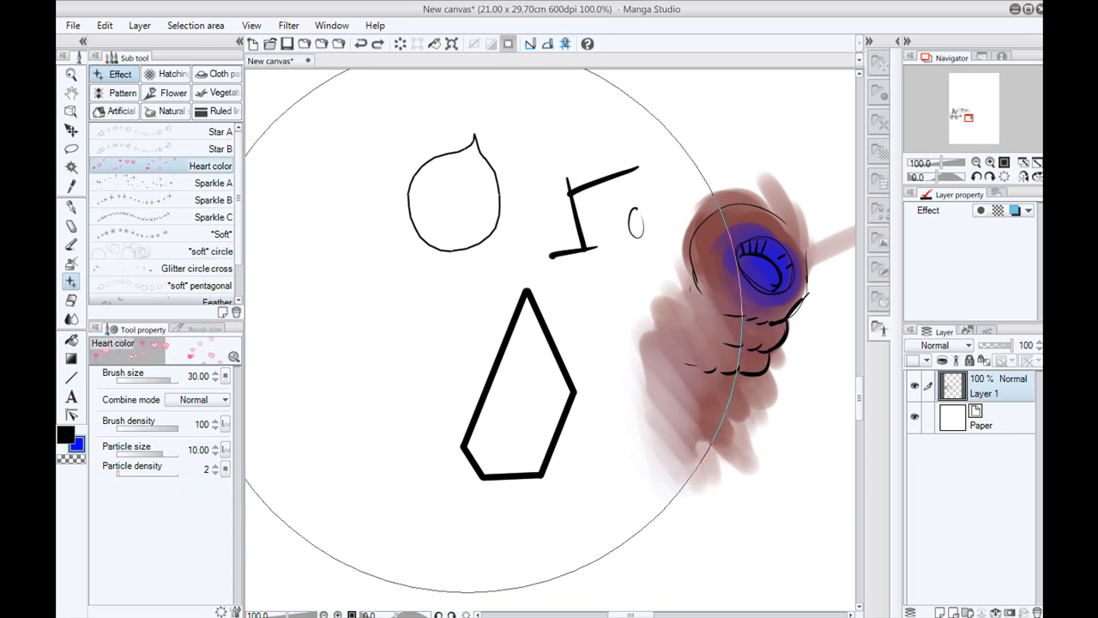
{"action": "key", "text": "bracketleft"}
{"action": "key", "text": "bracketleft"}
{"action": "key", "text": "bracketleft"}
{"action": "mouse_move", "coordinate": [471, 304]}
{"action": "left_mouse_down"}
{"action": "mouse_move", "coordinate": [451, 359]}
{"action": "mouse_move", "coordinate": [401, 420]}
{"action": "mouse_move", "coordinate": [386, 217]}
{"action": "mouse_move", "coordinate": [596, 181]}
{"action": "mouse_move", "coordinate": [612, 455]}
{"action": "mouse_move", "coordinate": [422, 474]}
{"action": "mouse_move", "coordinate": [375, 308]}
{"action": "mouse_move", "coordinate": [389, 191]}
{"action": "mouse_move", "coordinate": [326, 280]}
{"action": "mouse_move", "coordinate": [388, 357]}
{"action": "mouse_move", "coordinate": [436, 392]}
{"action": "left_mouse_up"}
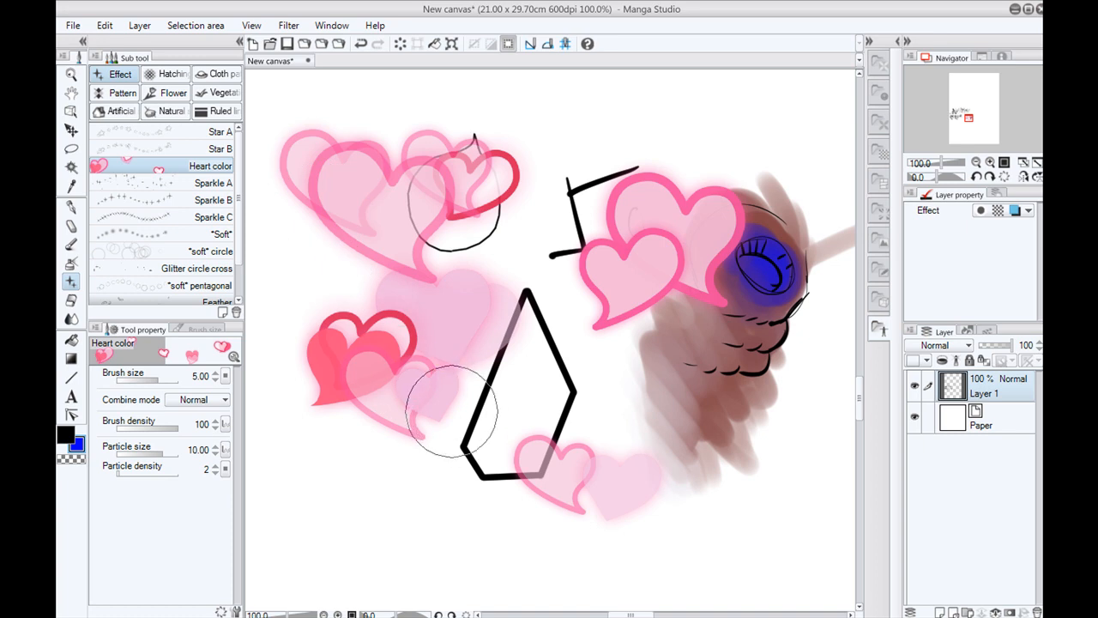
{"action": "key", "text": "ctrl+z"}
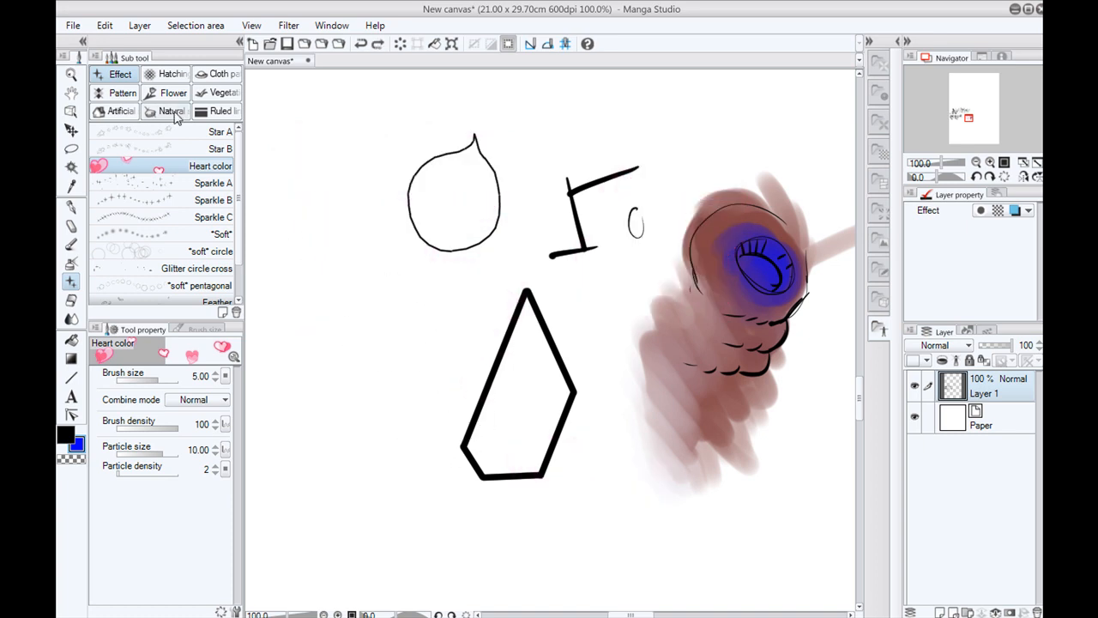
- Try the Feather effect decoration at size 25.00 on the canvas and undo the stroke
{"action": "left_click_drag", "start_coordinate": [240, 256], "coordinate": [243, 300]}
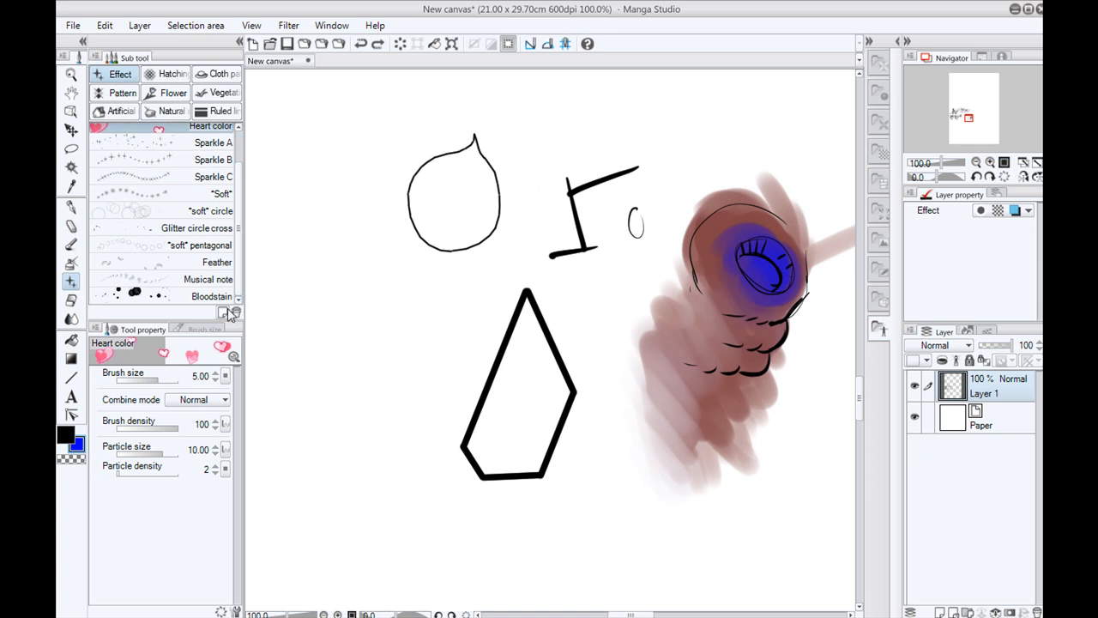
{"action": "left_click", "coordinate": [189, 263]}
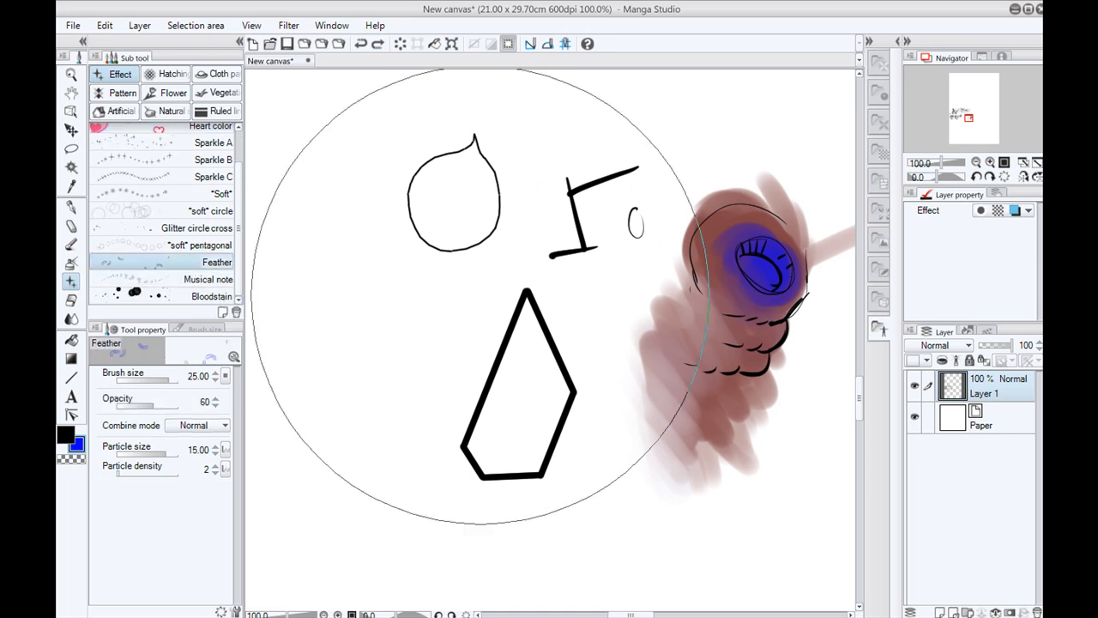
{"action": "left_click", "coordinate": [451, 311]}
{"action": "left_click_drag", "start_coordinate": [477, 321], "coordinate": [498, 342]}
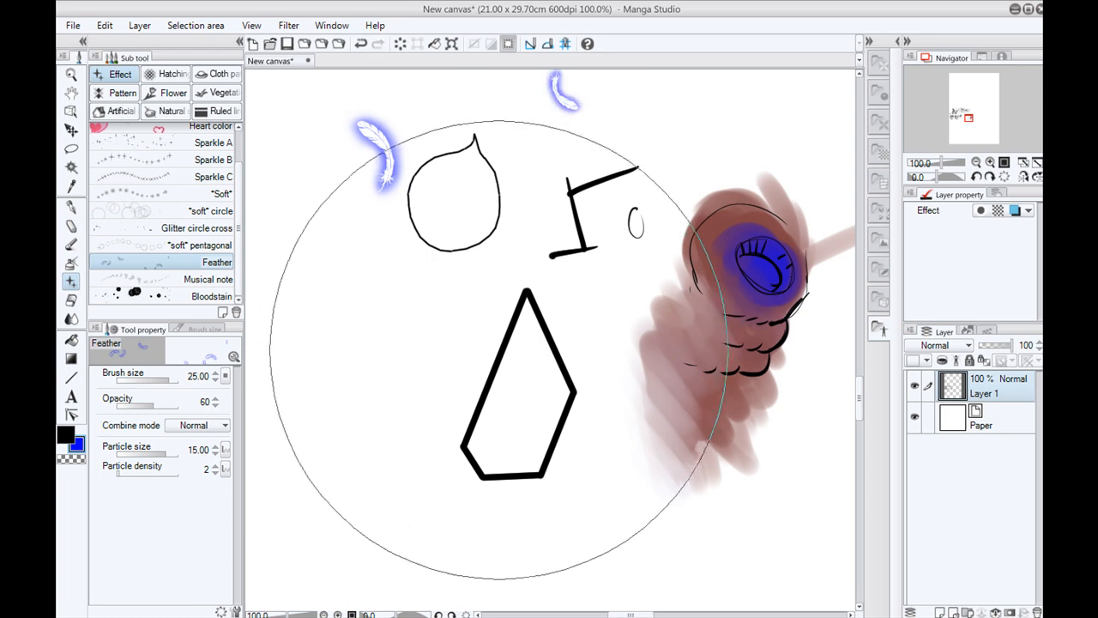
{"action": "key", "text": "ctrl+z"}
- Reduce the Feather brush to size 4.00, stamp several feathers around the round outline and polygon, and undo them all
{"action": "key", "text": "bracketleft"}
{"action": "key", "text": "bracketleft"}
{"action": "key", "text": "bracketleft"}
{"action": "key", "text": "bracketleft"}
{"action": "key", "text": "bracketleft"}
{"action": "key", "text": "bracketleft"}
{"action": "key", "text": "bracketleft"}
{"action": "key", "text": "bracketleft"}
{"action": "key", "text": "bracketleft"}
{"action": "key", "text": "bracketleft"}
{"action": "left_click", "coordinate": [502, 265]}
{"action": "left_click", "coordinate": [413, 326]}
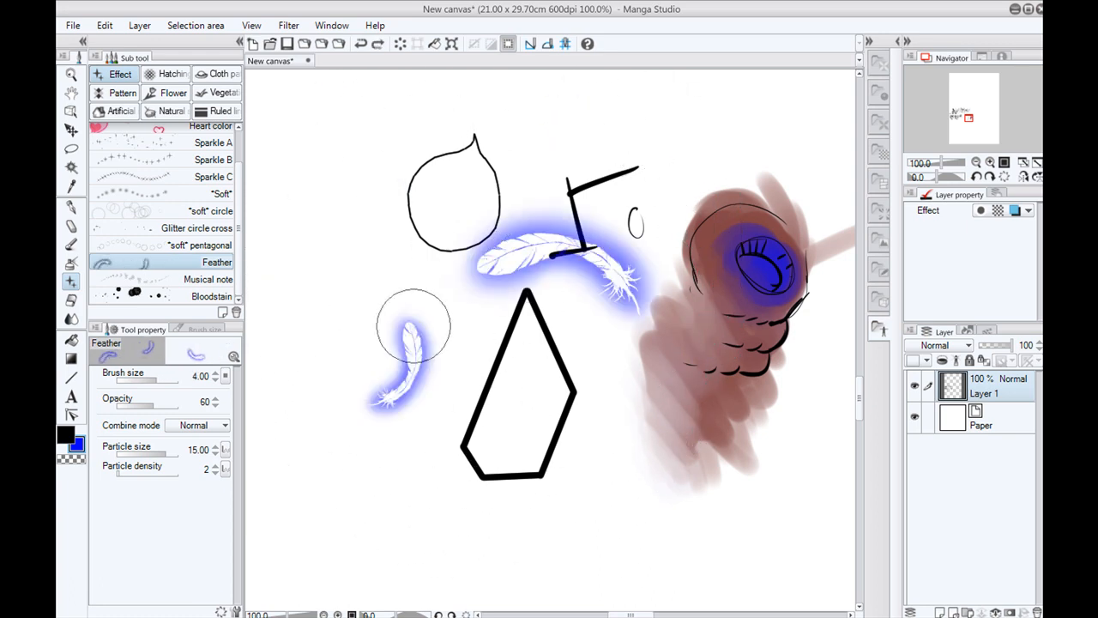
{"action": "left_click", "coordinate": [381, 292]}
{"action": "left_click", "coordinate": [429, 370]}
{"action": "left_click", "coordinate": [532, 116]}
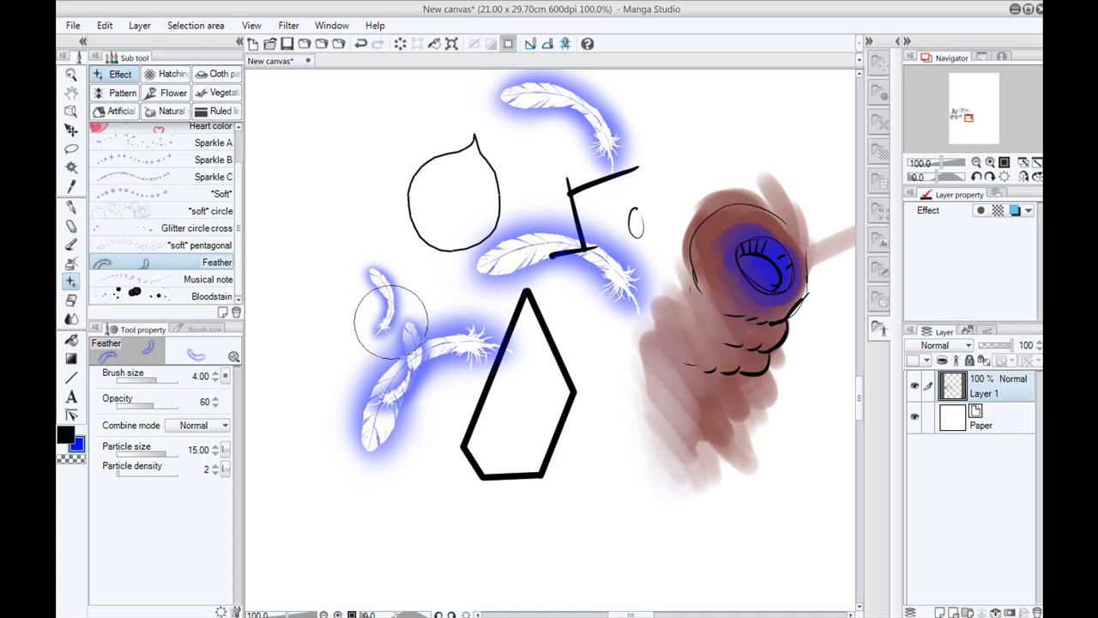
{"action": "key", "text": "ctrl+z"}
{"action": "key", "text": "ctrl+z"}
{"action": "key", "text": "ctrl+z"}
{"action": "key", "text": "ctrl+z"}
{"action": "key", "text": "ctrl+z"}
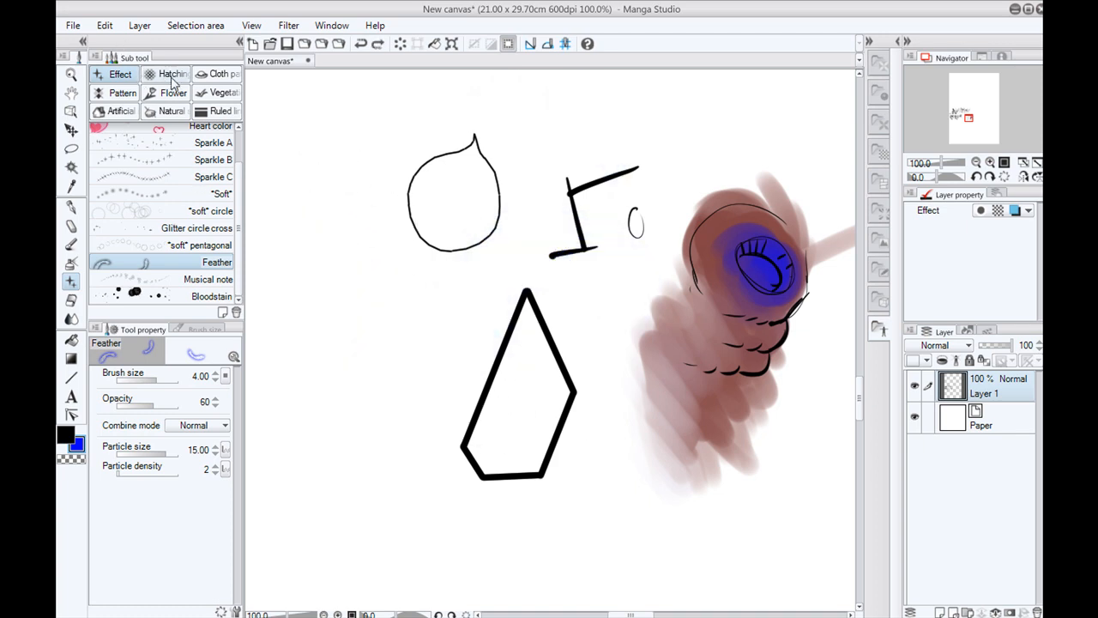
- Try the Diagonal line hatching at size 5.00 and Cross-hatching x4 at size 15.00, undoing each stroke
{"action": "left_click", "coordinate": [168, 74]}
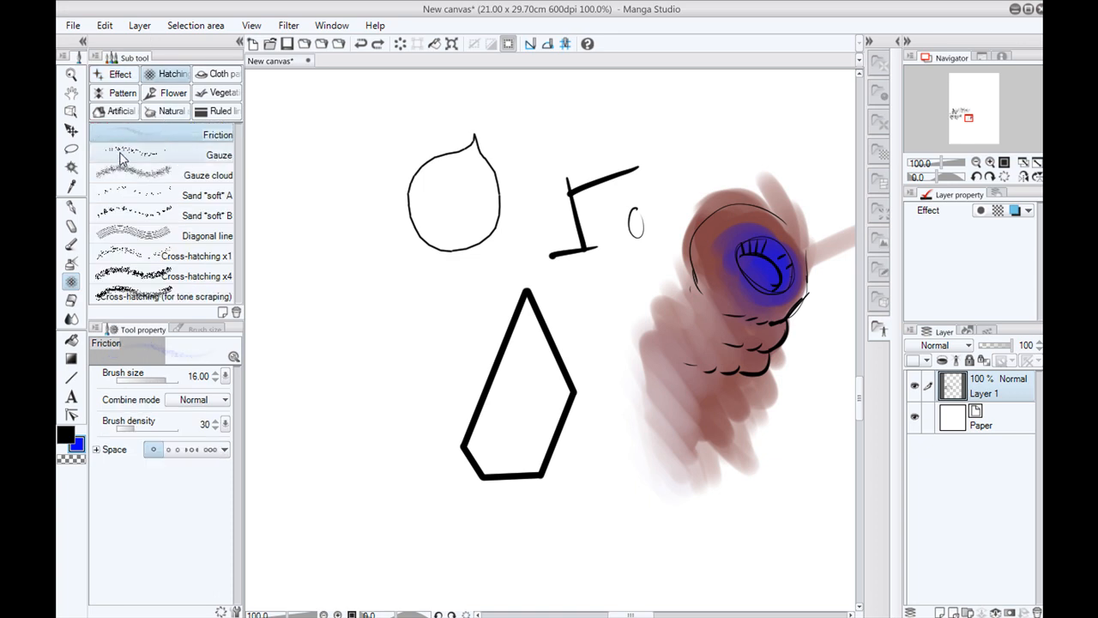
{"action": "left_click", "coordinate": [144, 235]}
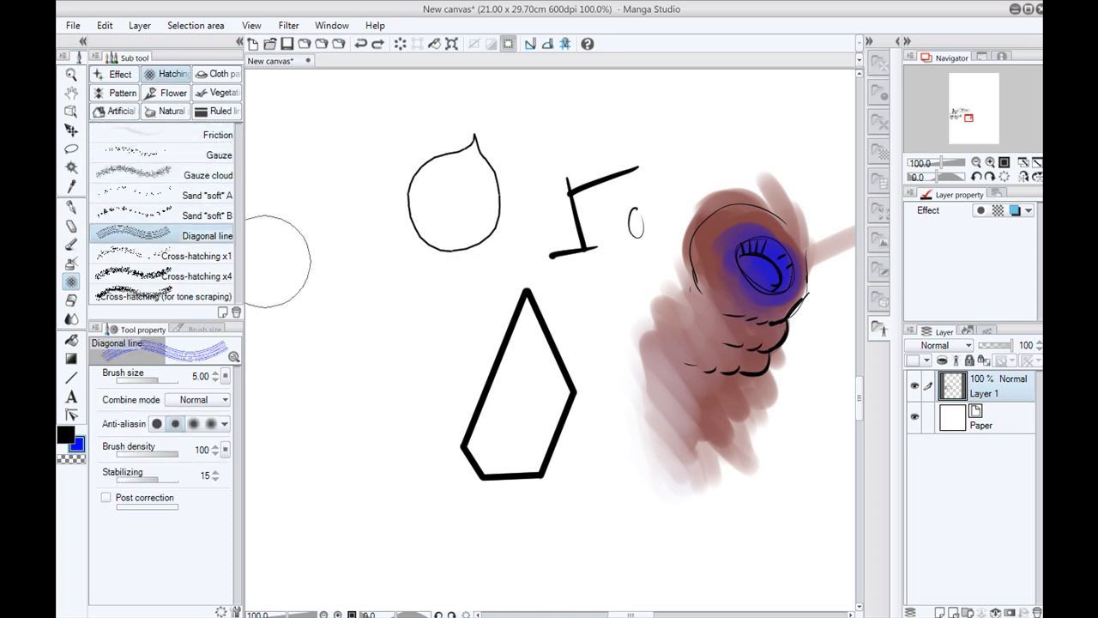
{"action": "mouse_move", "coordinate": [451, 353]}
{"action": "left_mouse_down"}
{"action": "mouse_move", "coordinate": [477, 446]}
{"action": "mouse_move", "coordinate": [360, 403]}
{"action": "mouse_move", "coordinate": [404, 515]}
{"action": "mouse_move", "coordinate": [289, 368]}
{"action": "left_mouse_up"}
{"action": "key", "text": "ctrl+z"}
{"action": "left_click", "coordinate": [133, 276]}
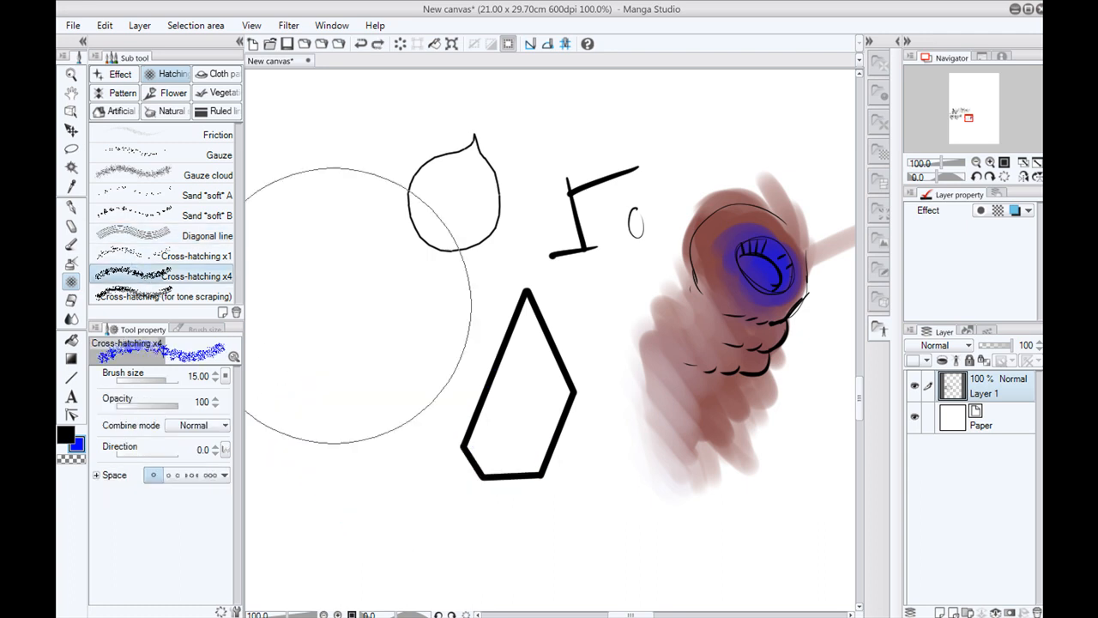
{"action": "left_click_drag", "start_coordinate": [343, 215], "coordinate": [494, 425]}
{"action": "key", "text": "ctrl+z"}
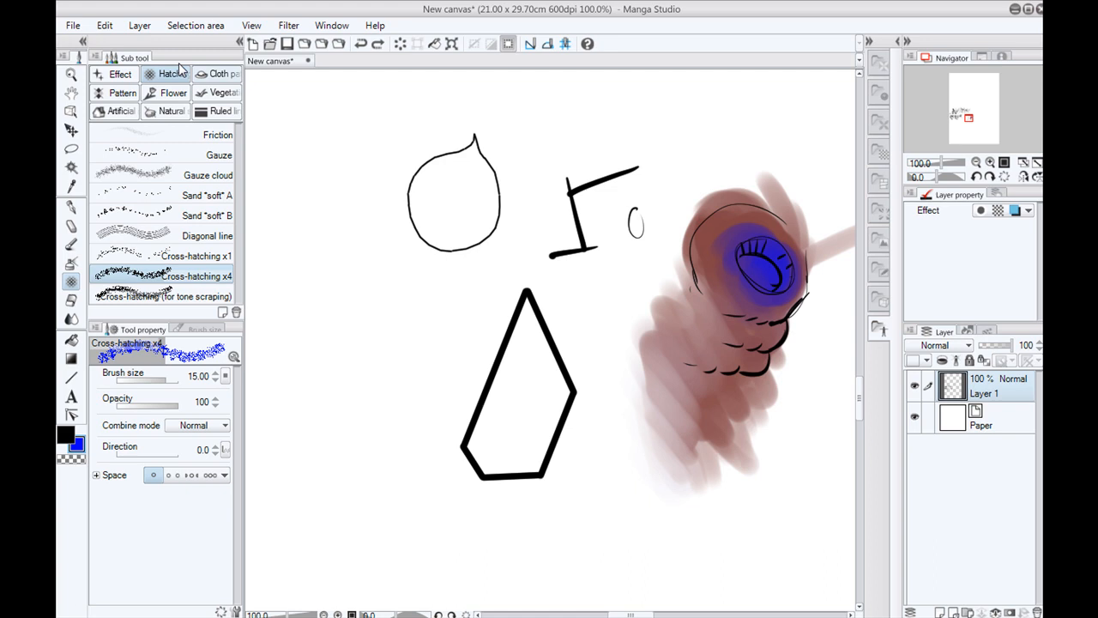
- Try the Laced ribbon and the Gold chain at size 1.50 from the cloth decorations, undoing each stroke
{"action": "left_click", "coordinate": [211, 74]}
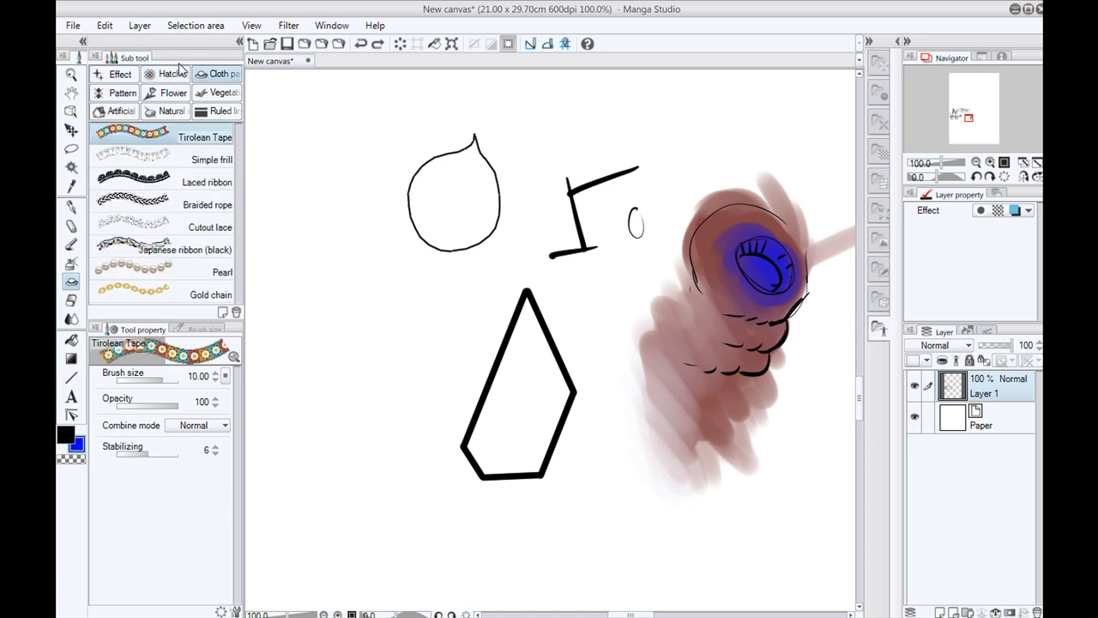
{"action": "left_click", "coordinate": [163, 182]}
{"action": "mouse_move", "coordinate": [306, 257]}
{"action": "left_mouse_down"}
{"action": "mouse_move", "coordinate": [478, 382]}
{"action": "mouse_move", "coordinate": [545, 458]}
{"action": "mouse_move", "coordinate": [508, 526]}
{"action": "mouse_move", "coordinate": [373, 518]}
{"action": "mouse_move", "coordinate": [322, 291]}
{"action": "left_mouse_up"}
{"action": "key", "text": "ctrl+z"}
{"action": "left_click", "coordinate": [159, 294]}
{"action": "key", "text": "bracketleft"}
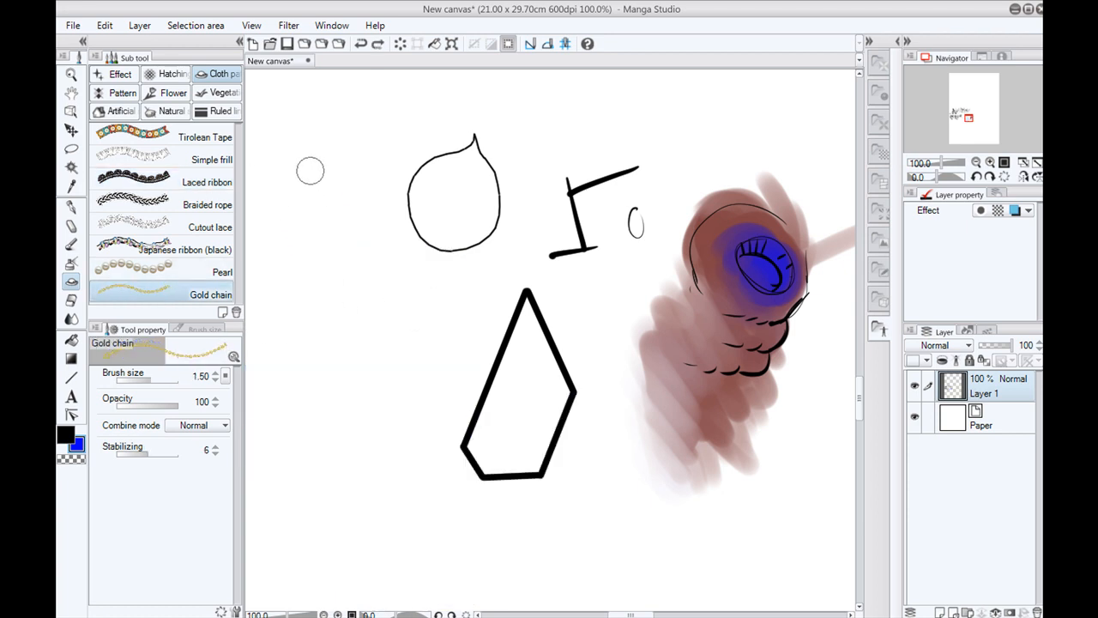
{"action": "mouse_move", "coordinate": [326, 162]}
{"action": "left_mouse_down"}
{"action": "mouse_move", "coordinate": [525, 328]}
{"action": "mouse_move", "coordinate": [429, 517]}
{"action": "mouse_move", "coordinate": [296, 180]}
{"action": "mouse_move", "coordinate": [560, 299]}
{"action": "mouse_move", "coordinate": [363, 490]}
{"action": "mouse_move", "coordinate": [496, 390]}
{"action": "left_mouse_up"}
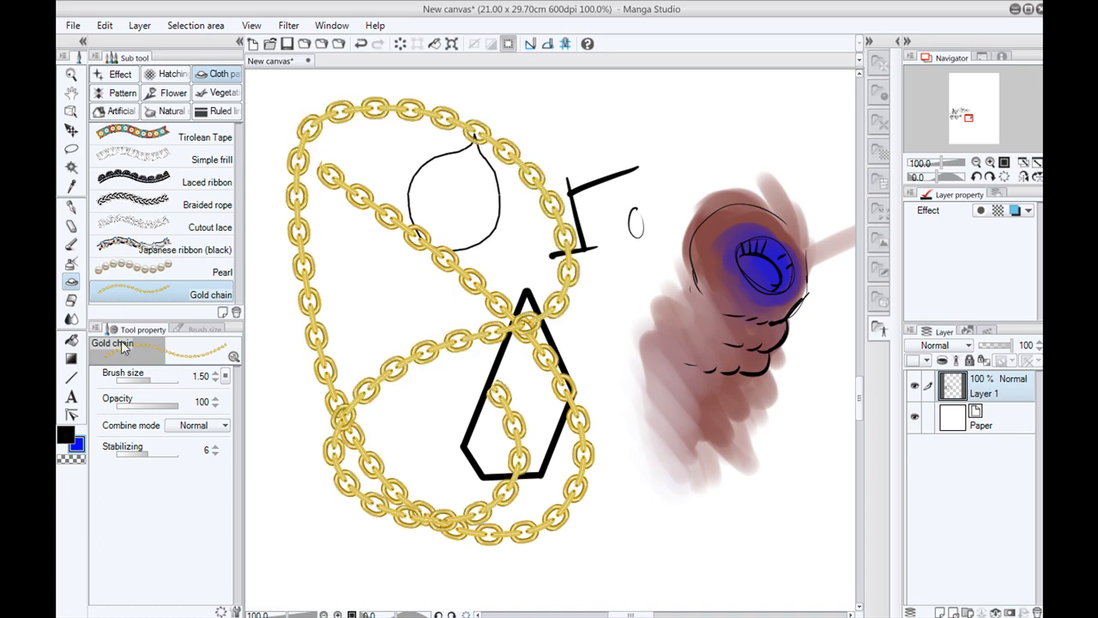
{"action": "key", "text": "ctrl+z"}
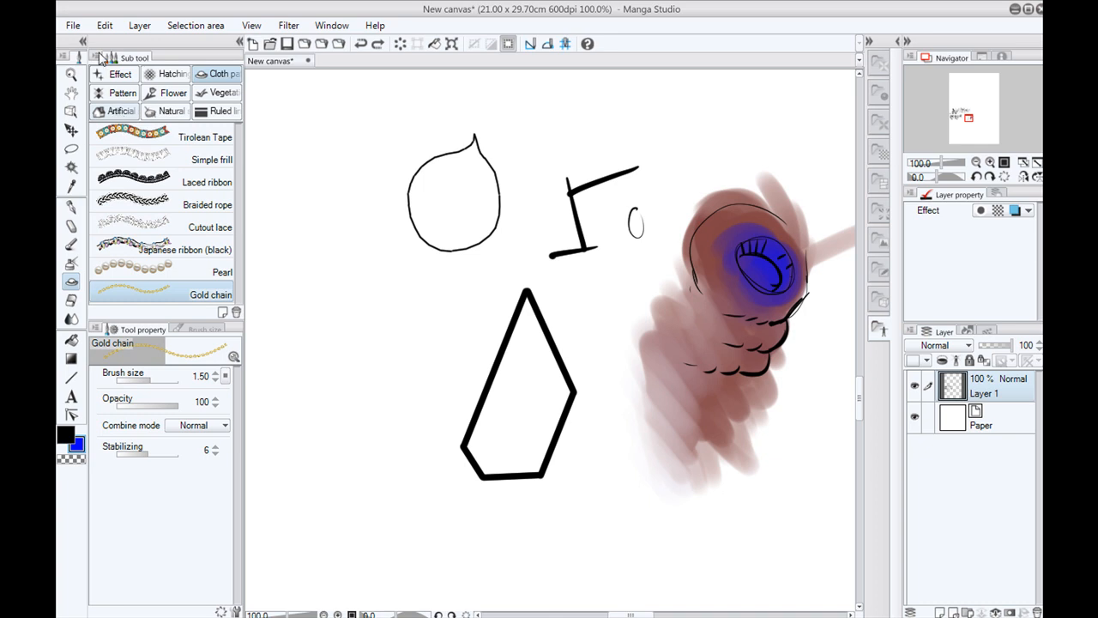
- Try looping strokes of the artificial KEEPOUT caution tape at size 3.00 over the sketches, undoing each one
{"action": "scroll", "coordinate": [131, 188], "scroll_direction": "down", "scroll_amount": 3}
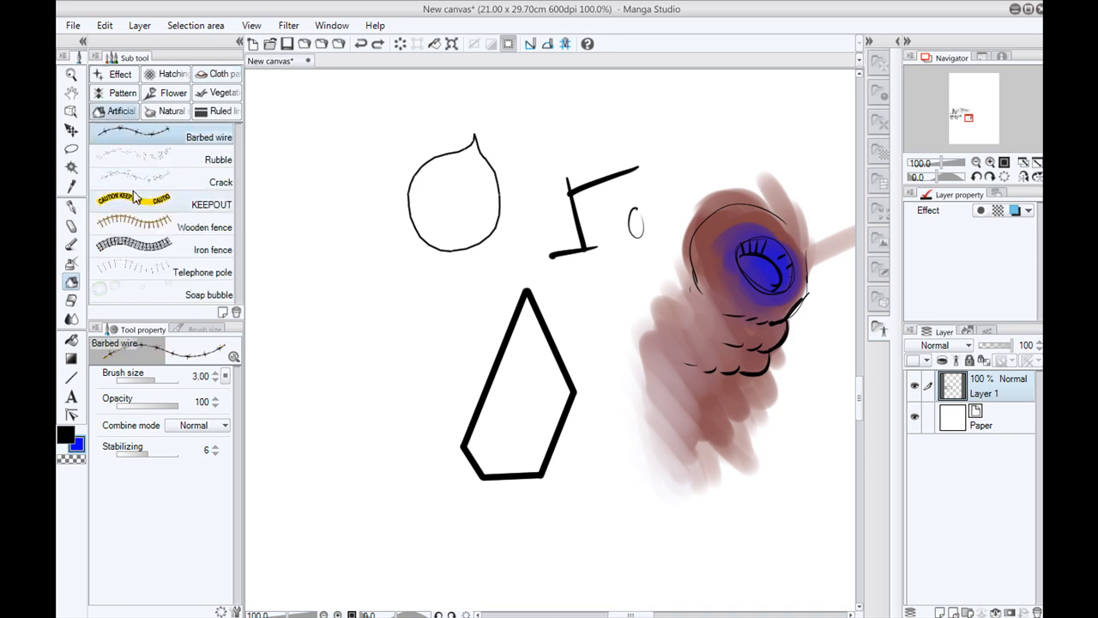
{"action": "left_click", "coordinate": [132, 203]}
{"action": "mouse_move", "coordinate": [309, 215]}
{"action": "left_mouse_down"}
{"action": "mouse_move", "coordinate": [630, 435]}
{"action": "mouse_move", "coordinate": [803, 469]}
{"action": "mouse_move", "coordinate": [806, 259]}
{"action": "mouse_move", "coordinate": [512, 170]}
{"action": "left_mouse_up"}
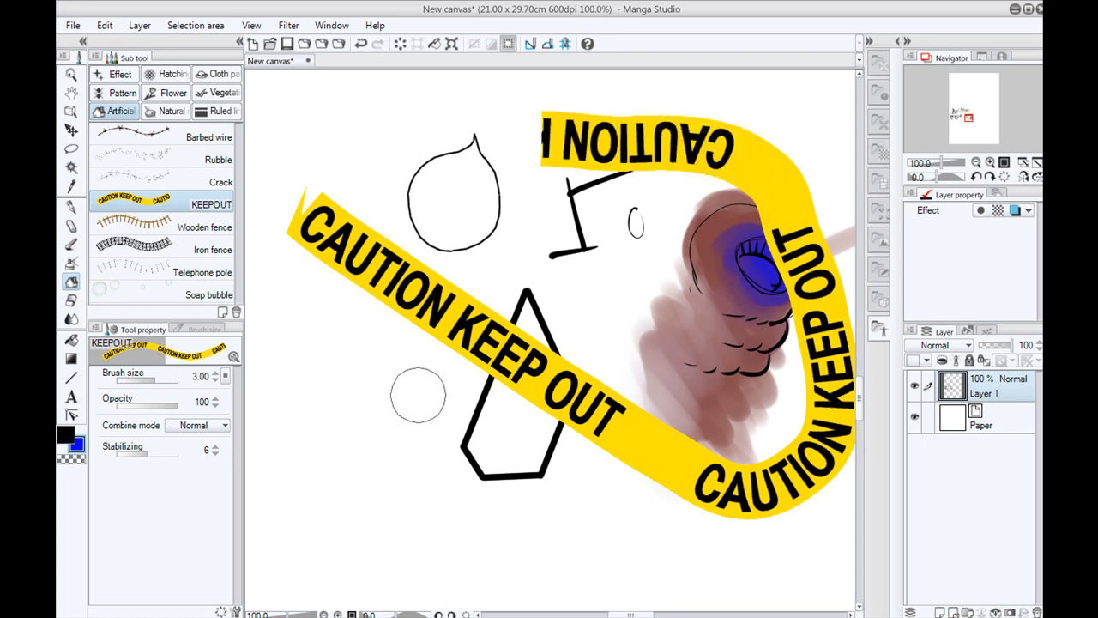
{"action": "key", "text": "ctrl+z"}
{"action": "mouse_move", "coordinate": [293, 424]}
{"action": "left_mouse_down"}
{"action": "mouse_move", "coordinate": [536, 430]}
{"action": "mouse_move", "coordinate": [741, 554]}
{"action": "mouse_move", "coordinate": [841, 311]}
{"action": "mouse_move", "coordinate": [585, 367]}
{"action": "mouse_move", "coordinate": [491, 551]}
{"action": "mouse_move", "coordinate": [333, 355]}
{"action": "mouse_move", "coordinate": [603, 235]}
{"action": "mouse_move", "coordinate": [793, 504]}
{"action": "left_mouse_up"}
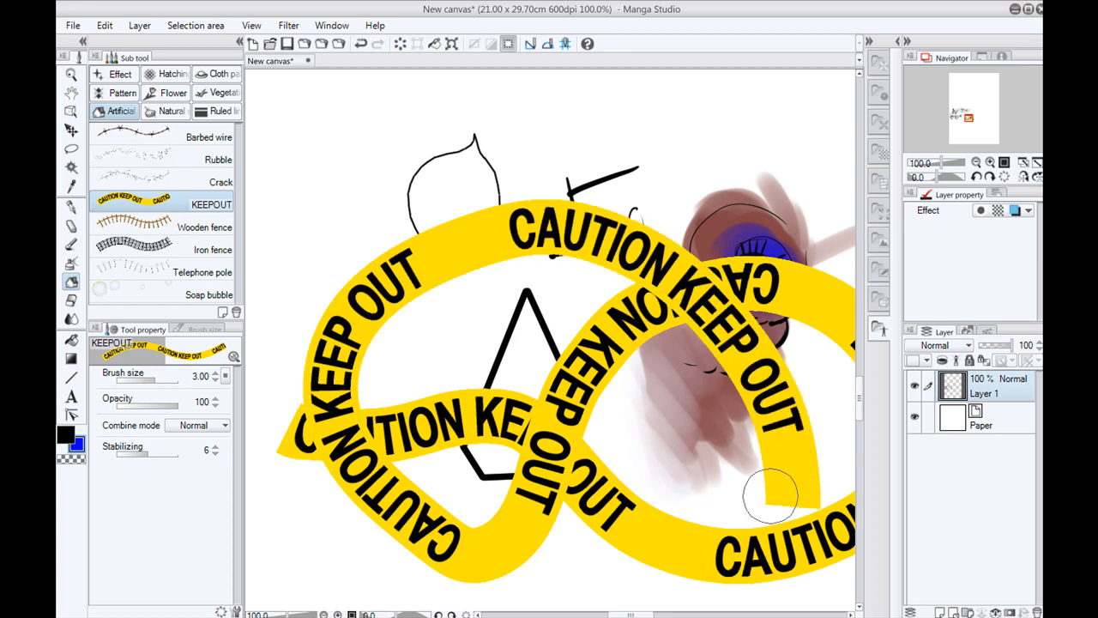
{"action": "key", "text": "ctrl+z"}
- Try the Iron fence decoration at size 25.00 and at size 4.00 on an empty canvas area, undoing each stroke
{"action": "left_click", "coordinate": [223, 250]}
{"action": "left_click_drag", "start_coordinate": [288, 323], "coordinate": [691, 412]}
{"action": "key", "text": "ctrl+z"}
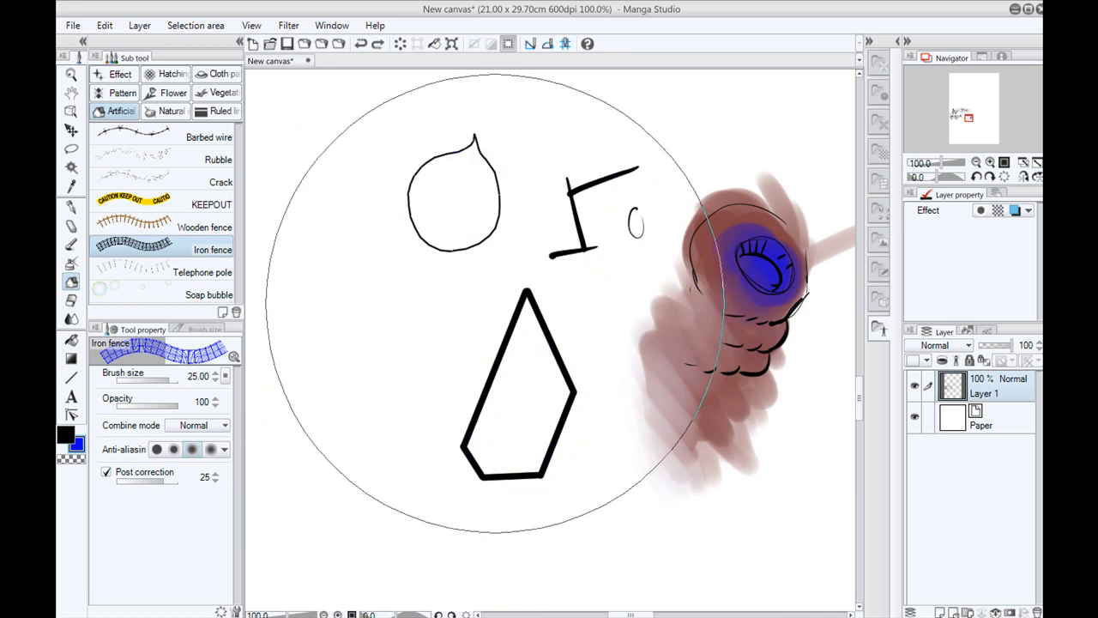
{"action": "scroll", "coordinate": [495, 303], "scroll_direction": "down", "scroll_amount": 1}
{"action": "scroll", "coordinate": [495, 302], "scroll_direction": "up", "scroll_amount": 1}
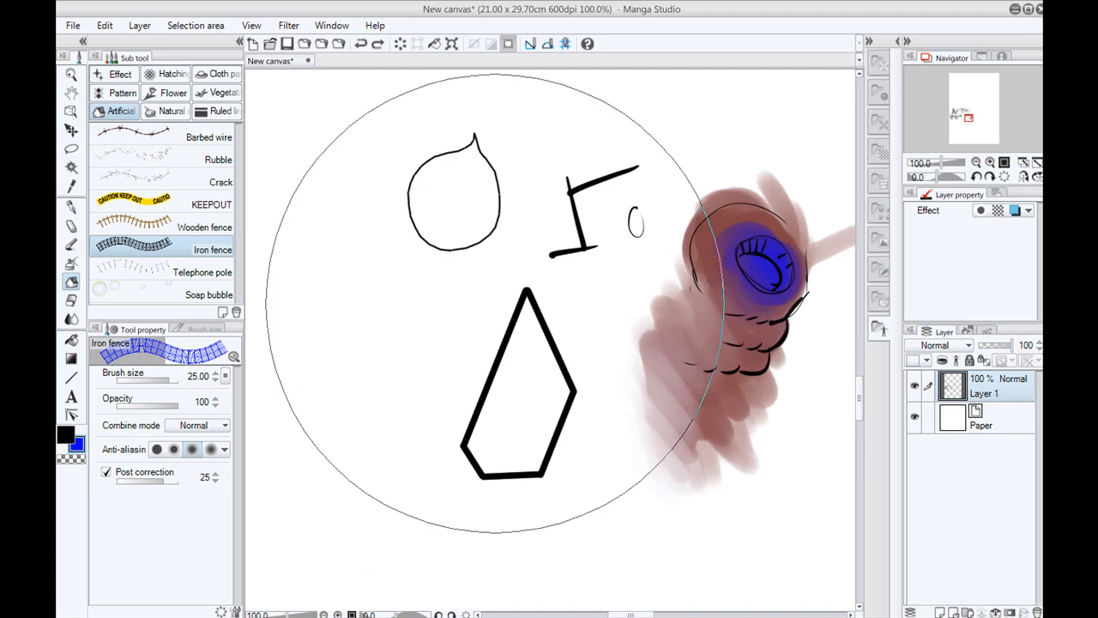
{"action": "key", "text": "bracketleft"}
{"action": "key", "text": "bracketleft"}
{"action": "key", "text": "bracketleft"}
{"action": "key", "text": "bracketleft"}
{"action": "key", "text": "bracketleft"}
{"action": "key", "text": "bracketleft"}
{"action": "key", "text": "bracketleft"}
{"action": "key", "text": "bracketleft"}
{"action": "key", "text": "bracketleft"}
{"action": "key", "text": "bracketleft"}
{"action": "mouse_move", "coordinate": [794, 601]}
{"action": "left_mouse_down"}
{"action": "mouse_move", "coordinate": [498, 279]}
{"action": "mouse_move", "coordinate": [429, 112]}
{"action": "left_mouse_up"}
{"action": "mouse_move", "coordinate": [318, 318]}
{"action": "left_mouse_down"}
{"action": "mouse_move", "coordinate": [577, 323]}
{"action": "mouse_move", "coordinate": [829, 473]}
{"action": "mouse_move", "coordinate": [397, 456]}
{"action": "mouse_move", "coordinate": [346, 245]}
{"action": "mouse_move", "coordinate": [452, 183]}
{"action": "mouse_move", "coordinate": [723, 214]}
{"action": "left_mouse_up"}
{"action": "key", "text": "ctrl+z"}
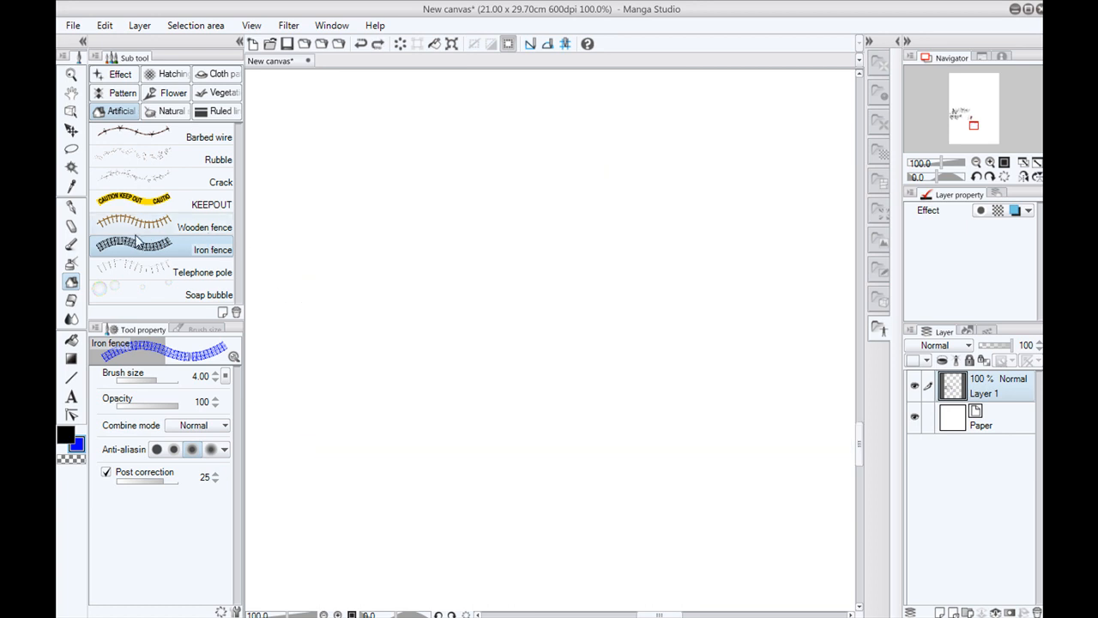
- Draw a large telephone pole line and several rows of smaller poles at size 6.00 with the Telephone pole decoration
{"action": "left_click", "coordinate": [170, 271]}
{"action": "mouse_move", "coordinate": [318, 347]}
{"action": "left_mouse_down"}
{"action": "mouse_move", "coordinate": [370, 347]}
{"action": "mouse_move", "coordinate": [642, 404]}
{"action": "mouse_move", "coordinate": [503, 339]}
{"action": "left_mouse_up"}
{"action": "key", "text": "bracketleft"}
{"action": "key", "text": "bracketleft"}
{"action": "key", "text": "bracketleft"}
{"action": "key", "text": "bracketleft"}
{"action": "key", "text": "bracketleft"}
{"action": "key", "text": "bracketleft"}
{"action": "key", "text": "bracketleft"}
{"action": "key", "text": "bracketleft"}
{"action": "key", "text": "bracketleft"}
{"action": "key", "text": "bracketleft"}
{"action": "left_click_drag", "start_coordinate": [537, 396], "coordinate": [348, 277]}
{"action": "mouse_move", "coordinate": [393, 381]}
{"action": "left_mouse_down"}
{"action": "mouse_move", "coordinate": [680, 377]}
{"action": "mouse_move", "coordinate": [839, 397]}
{"action": "mouse_move", "coordinate": [809, 459]}
{"action": "mouse_move", "coordinate": [654, 527]}
{"action": "mouse_move", "coordinate": [486, 500]}
{"action": "mouse_move", "coordinate": [394, 433]}
{"action": "mouse_move", "coordinate": [323, 507]}
{"action": "left_mouse_up"}
{"action": "left_click_drag", "start_coordinate": [380, 346], "coordinate": [783, 392]}
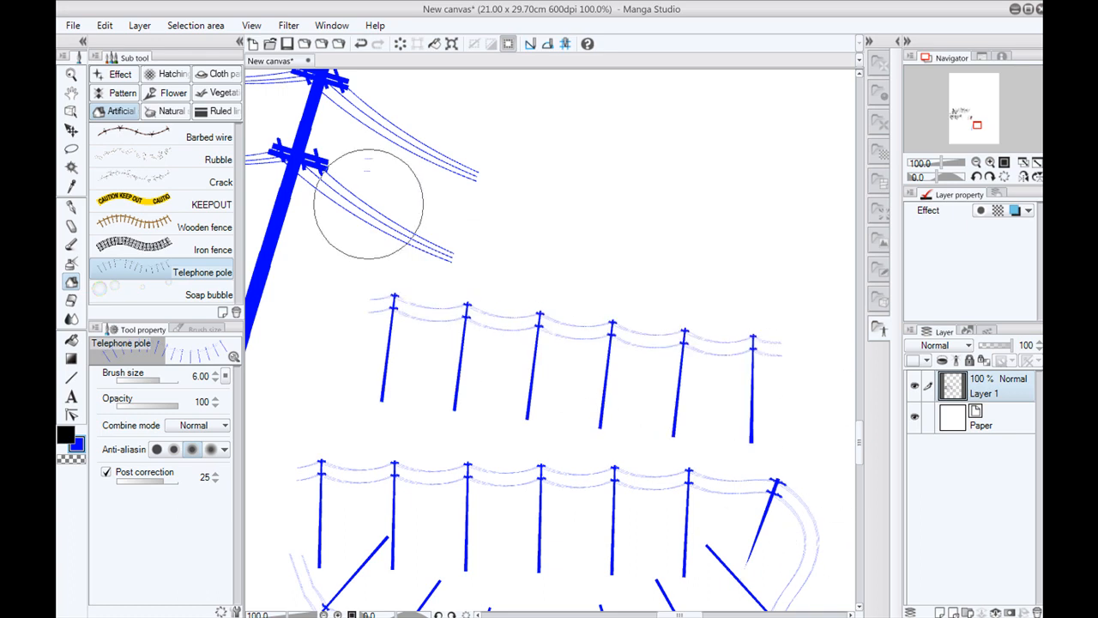
{"action": "left_click_drag", "start_coordinate": [370, 208], "coordinate": [828, 330]}
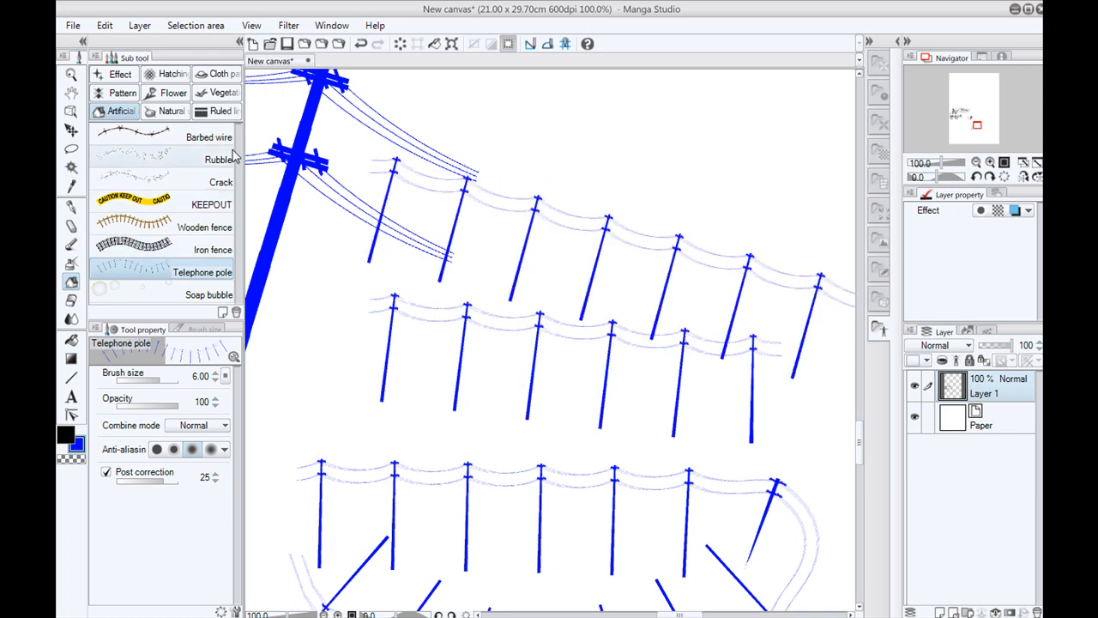
- Draw looping barbed wire over the telephone poles with the Barbed wire decoration at size 3.00
{"action": "left_click", "coordinate": [197, 137]}
{"action": "mouse_move", "coordinate": [438, 142]}
{"action": "left_mouse_down"}
{"action": "mouse_move", "coordinate": [708, 176]}
{"action": "mouse_move", "coordinate": [418, 295]}
{"action": "mouse_move", "coordinate": [605, 532]}
{"action": "mouse_move", "coordinate": [631, 404]}
{"action": "mouse_move", "coordinate": [446, 135]}
{"action": "left_mouse_up"}
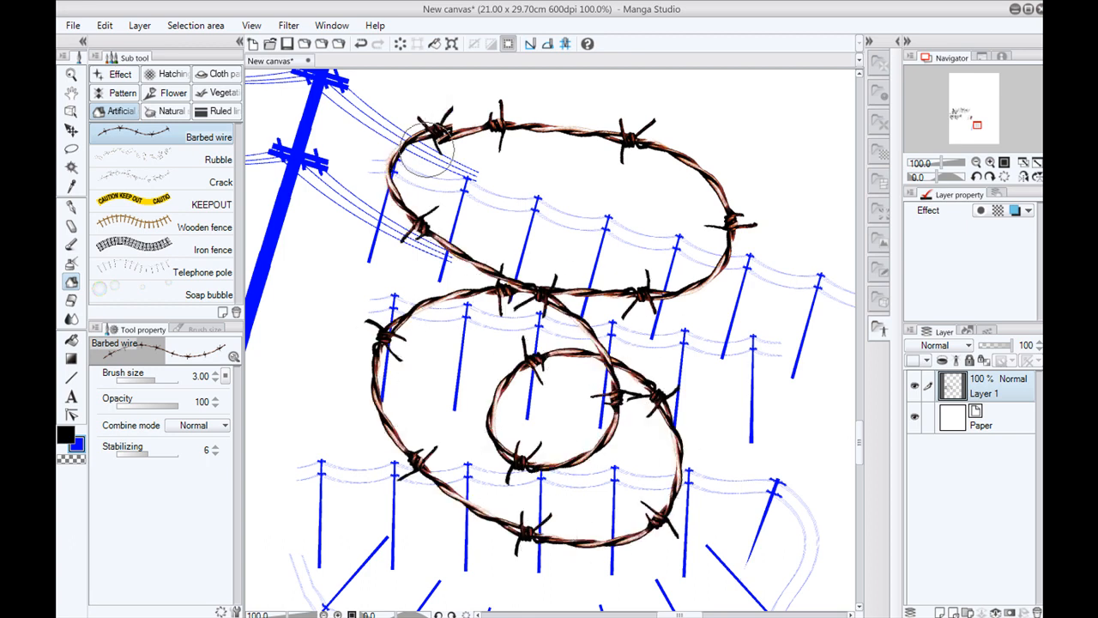
{"action": "left_click_drag", "start_coordinate": [354, 241], "coordinate": [435, 441]}
{"action": "mouse_move", "coordinate": [500, 209]}
{"action": "left_mouse_down"}
{"action": "mouse_move", "coordinate": [504, 201]}
{"action": "mouse_move", "coordinate": [553, 282]}
{"action": "left_mouse_up"}
{"action": "left_click_drag", "start_coordinate": [371, 206], "coordinate": [440, 515]}
{"action": "scroll", "coordinate": [542, 341], "scroll_direction": "up", "scroll_amount": 5}
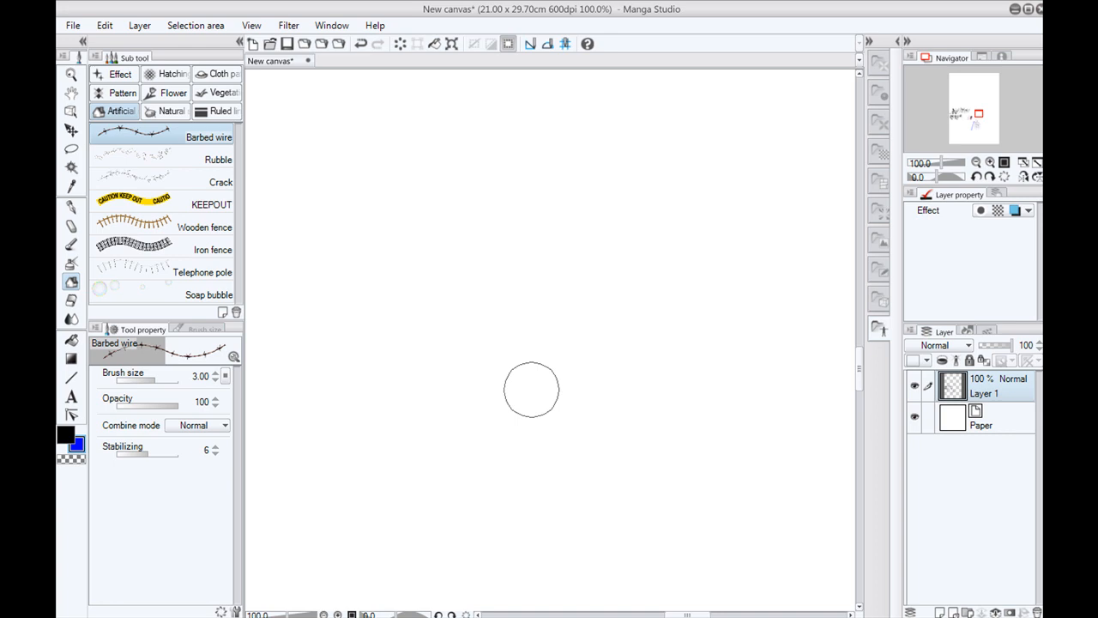
- Scatter blue debris on an empty canvas area with the Rubble decoration, reducing the brush to size 2.00
{"action": "left_click", "coordinate": [161, 157]}
{"action": "key", "text": "bracketleft"}
{"action": "left_click_drag", "start_coordinate": [373, 287], "coordinate": [518, 343]}
{"action": "key", "text": "bracketleft"}
{"action": "key", "text": "bracketleft"}
{"action": "key", "text": "bracketleft"}
{"action": "key", "text": "bracketleft"}
{"action": "key", "text": "bracketleft"}
{"action": "key", "text": "bracketleft"}
{"action": "left_click_drag", "start_coordinate": [401, 423], "coordinate": [336, 319]}
{"action": "mouse_move", "coordinate": [647, 425]}
{"action": "left_mouse_down"}
{"action": "mouse_move", "coordinate": [474, 438]}
{"action": "mouse_move", "coordinate": [455, 416]}
{"action": "left_mouse_up"}
{"action": "mouse_move", "coordinate": [370, 405]}
{"action": "left_mouse_down"}
{"action": "mouse_move", "coordinate": [404, 446]}
{"action": "mouse_move", "coordinate": [330, 439]}
{"action": "mouse_move", "coordinate": [462, 406]}
{"action": "mouse_move", "coordinate": [609, 467]}
{"action": "mouse_move", "coordinate": [388, 453]}
{"action": "mouse_move", "coordinate": [611, 481]}
{"action": "mouse_move", "coordinate": [311, 460]}
{"action": "mouse_move", "coordinate": [652, 498]}
{"action": "left_mouse_up"}
{"action": "mouse_move", "coordinate": [577, 181]}
{"action": "left_mouse_down"}
{"action": "mouse_move", "coordinate": [458, 314]}
{"action": "mouse_move", "coordinate": [389, 471]}
{"action": "left_mouse_up"}
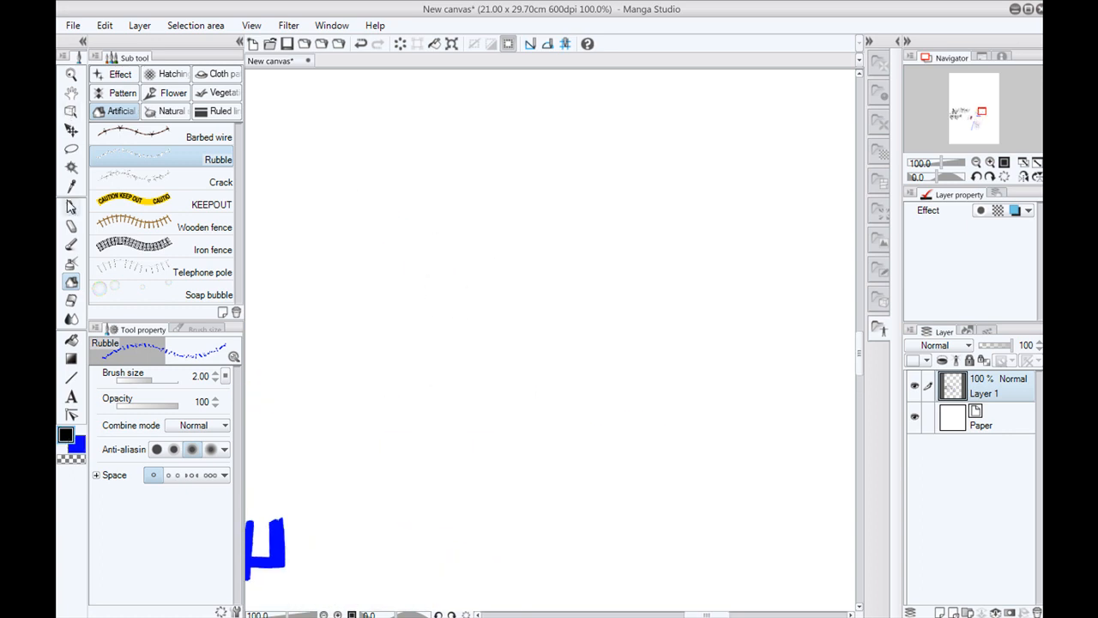
- Sketch a tall broken building with a jagged base and a row of window dots, using the G-pen at size 0.40
{"action": "left_click", "coordinate": [69, 211]}
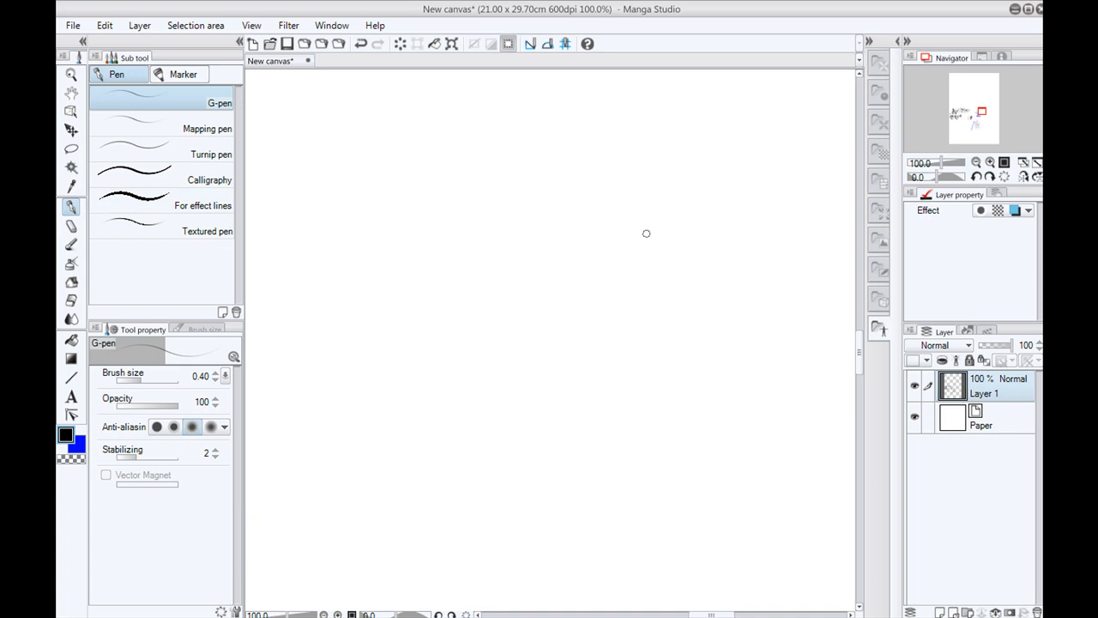
{"action": "mouse_move", "coordinate": [704, 208]}
{"action": "left_mouse_down"}
{"action": "mouse_move", "coordinate": [609, 245]}
{"action": "mouse_move", "coordinate": [580, 429]}
{"action": "mouse_move", "coordinate": [687, 436]}
{"action": "left_mouse_up"}
{"action": "left_click_drag", "start_coordinate": [726, 249], "coordinate": [691, 425]}
{"action": "mouse_move", "coordinate": [622, 206]}
{"action": "left_mouse_down"}
{"action": "mouse_move", "coordinate": [570, 258]}
{"action": "mouse_move", "coordinate": [501, 450]}
{"action": "left_mouse_up"}
{"action": "mouse_move", "coordinate": [537, 452]}
{"action": "left_mouse_down"}
{"action": "mouse_move", "coordinate": [520, 351]}
{"action": "mouse_move", "coordinate": [568, 351]}
{"action": "left_mouse_up"}
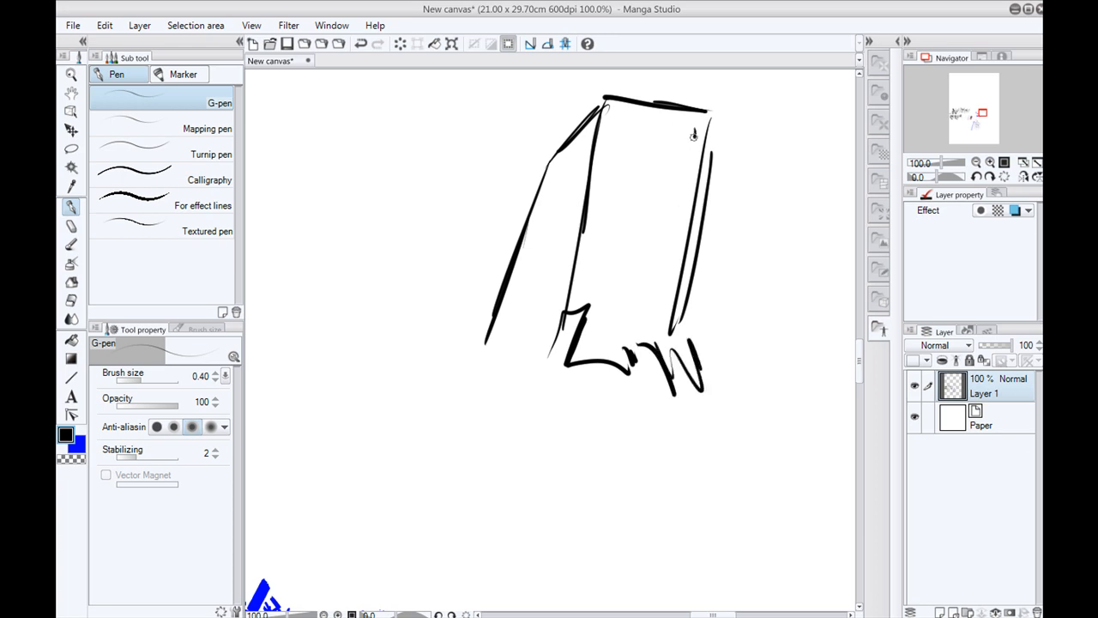
{"action": "left_click", "coordinate": [569, 158]}
{"action": "left_click", "coordinate": [560, 166]}
{"action": "left_click_drag", "start_coordinate": [490, 263], "coordinate": [505, 324]}
- Lasso a stepped building silhouette with a leaning lattice structure beside the broken building, fill it with black, and clear the selection
{"action": "left_click", "coordinate": [68, 152]}
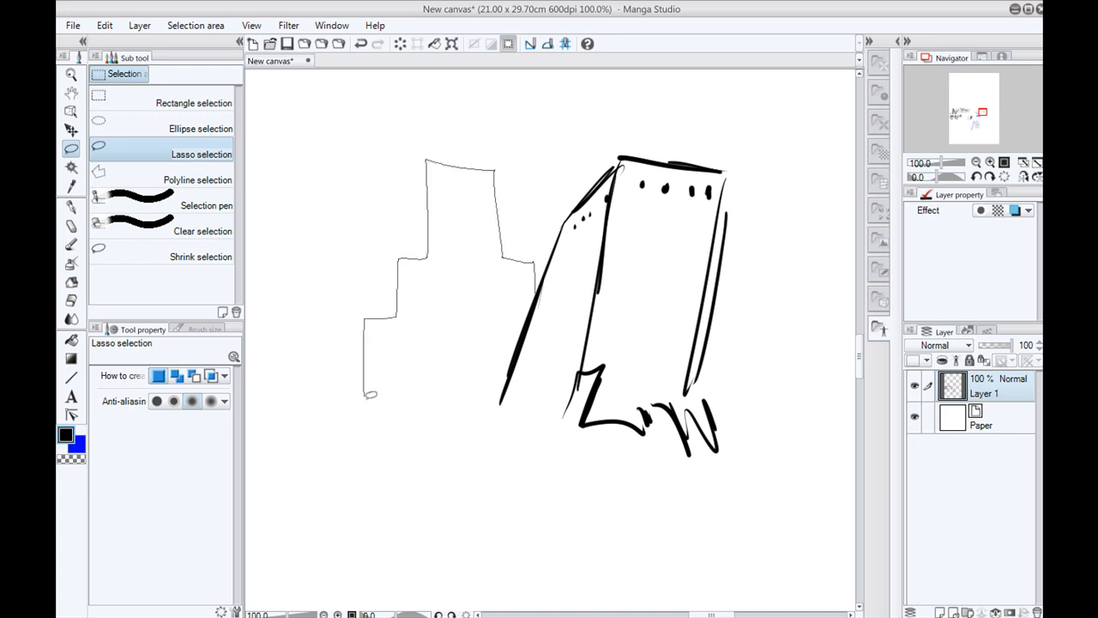
{"action": "left_click_drag", "start_coordinate": [505, 402], "coordinate": [539, 296]}
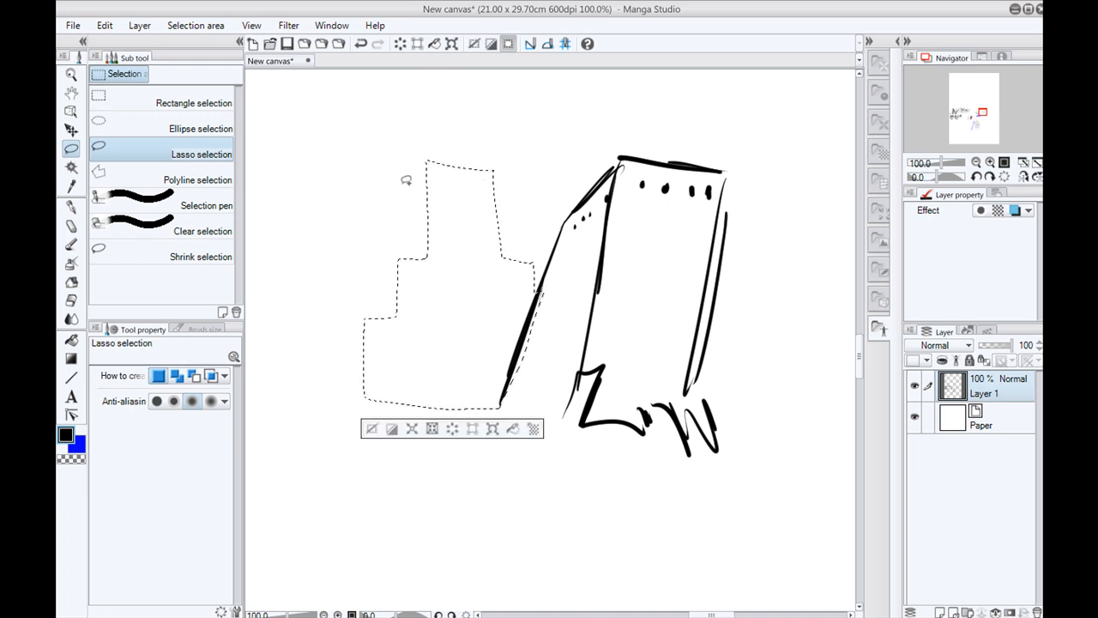
{"action": "mouse_move", "coordinate": [419, 273]}
{"action": "left_mouse_down"}
{"action": "mouse_move", "coordinate": [386, 227]}
{"action": "mouse_move", "coordinate": [421, 279]}
{"action": "left_mouse_up"}
{"action": "left_click_drag", "start_coordinate": [396, 317], "coordinate": [391, 333]}
{"action": "mouse_move", "coordinate": [382, 203]}
{"action": "left_mouse_down"}
{"action": "mouse_move", "coordinate": [347, 255]}
{"action": "mouse_move", "coordinate": [388, 229]}
{"action": "mouse_move", "coordinate": [369, 254]}
{"action": "mouse_move", "coordinate": [377, 276]}
{"action": "left_mouse_up"}
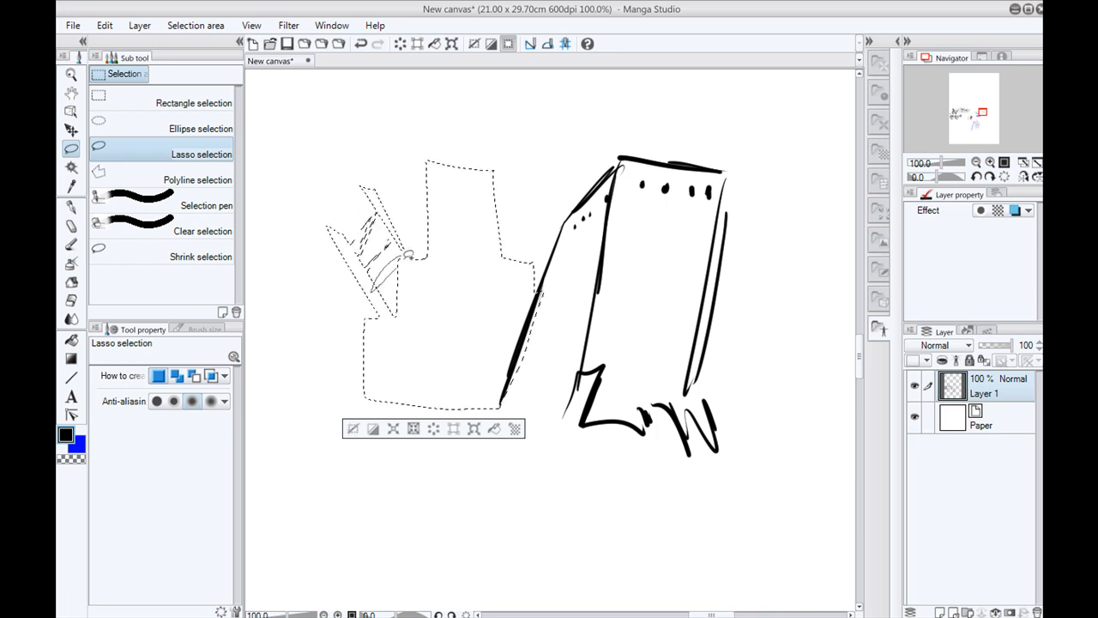
{"action": "left_click", "coordinate": [372, 428]}
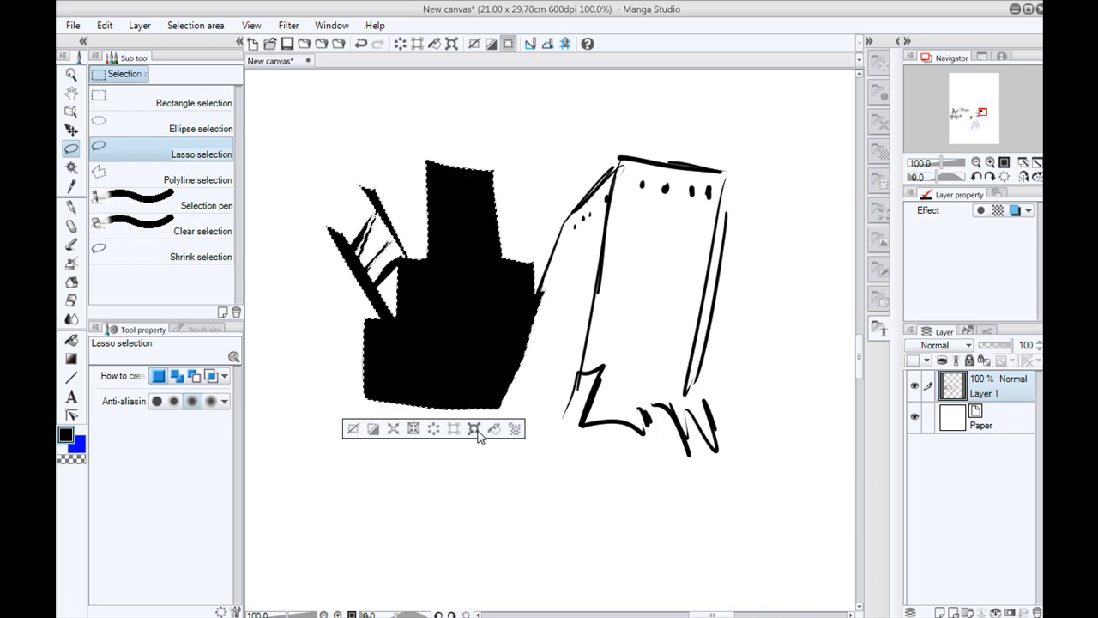
{"action": "left_click", "coordinate": [352, 428]}
- Try the Darker bleed India ink brush at size 10.00 over the black building and undo the stroke
{"action": "mouse_move", "coordinate": [554, 266]}
{"action": "left_mouse_down"}
{"action": "mouse_move", "coordinate": [498, 410]}
{"action": "mouse_move", "coordinate": [523, 362]}
{"action": "left_mouse_up"}
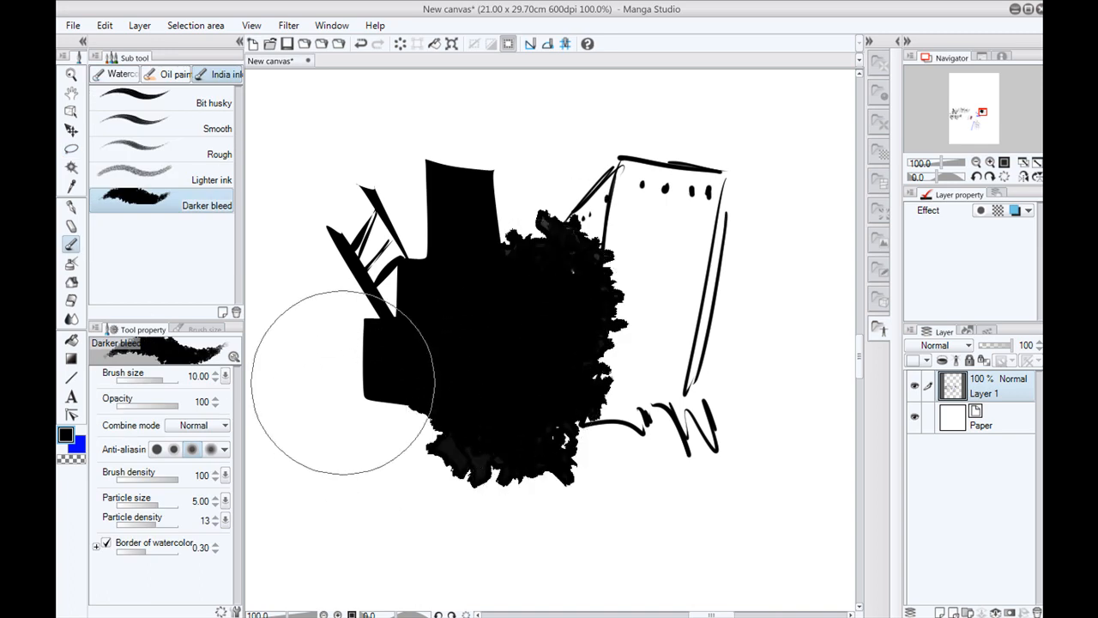
{"action": "key", "text": "ctrl+z"}
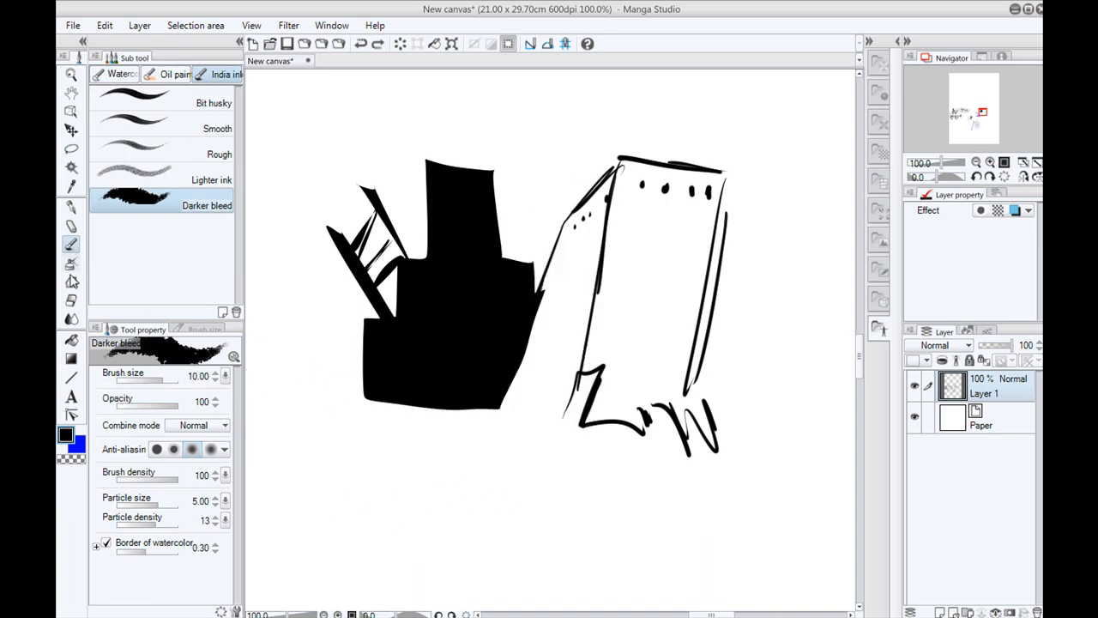
- Switch to the Rubble decoration and reduce its brush size to 0.80
{"action": "left_click", "coordinate": [72, 285]}
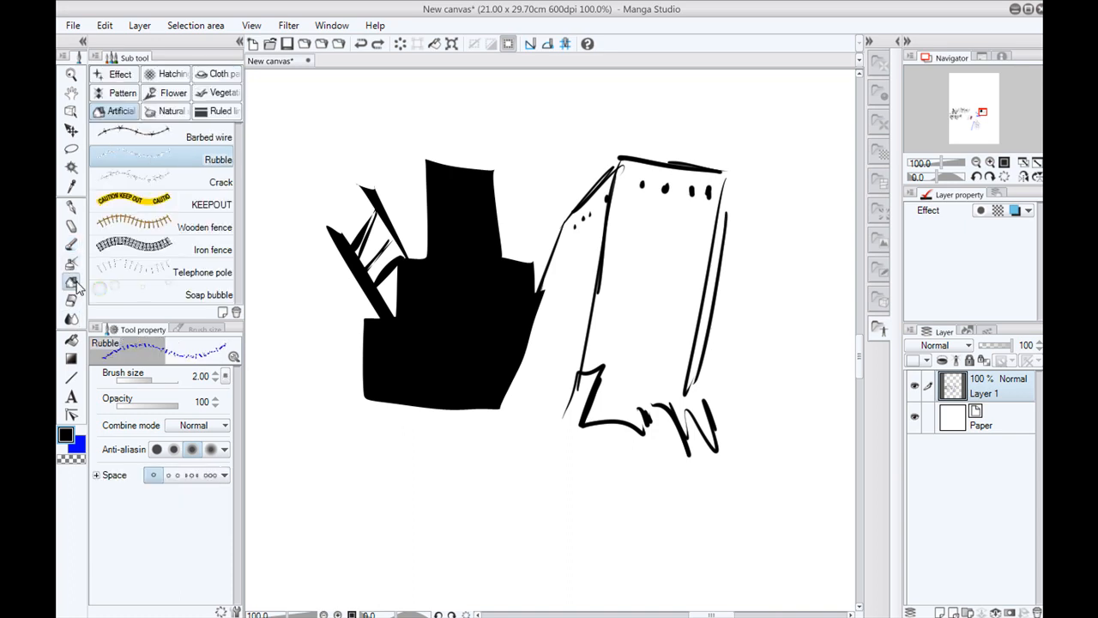
{"action": "key", "text": "bracketleft"}
{"action": "key", "text": "bracketleft"}
{"action": "key", "text": "bracketleft"}
{"action": "key", "text": "bracketleft"}
{"action": "key", "text": "bracketleft"}
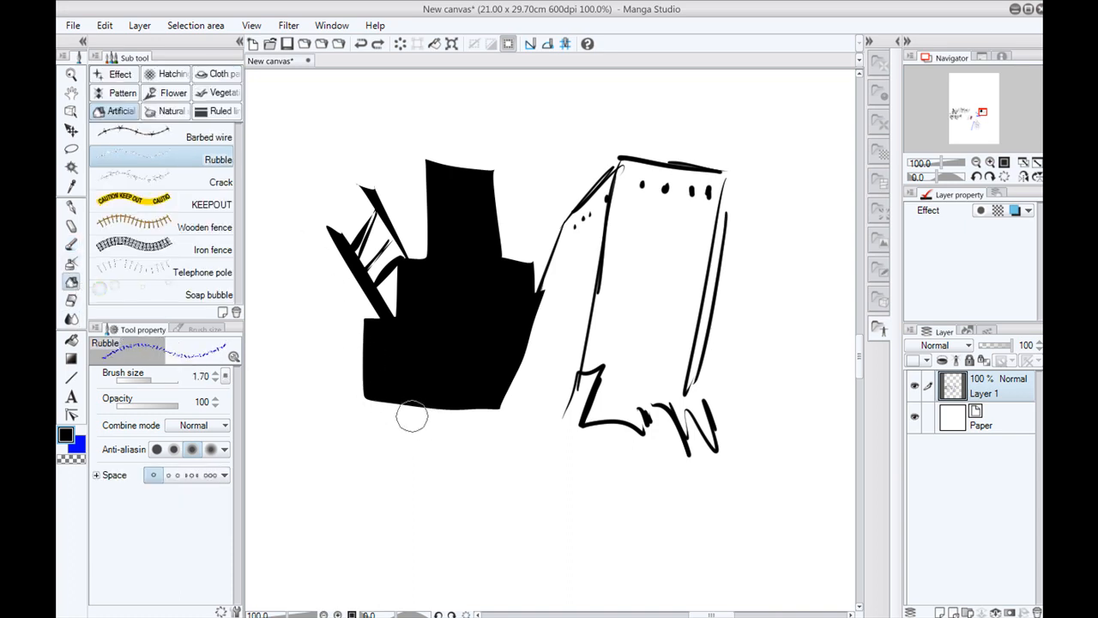
{"action": "mouse_move", "coordinate": [562, 414]}
{"action": "left_mouse_down"}
{"action": "mouse_move", "coordinate": [475, 419]}
{"action": "mouse_move", "coordinate": [503, 420]}
{"action": "left_mouse_up"}
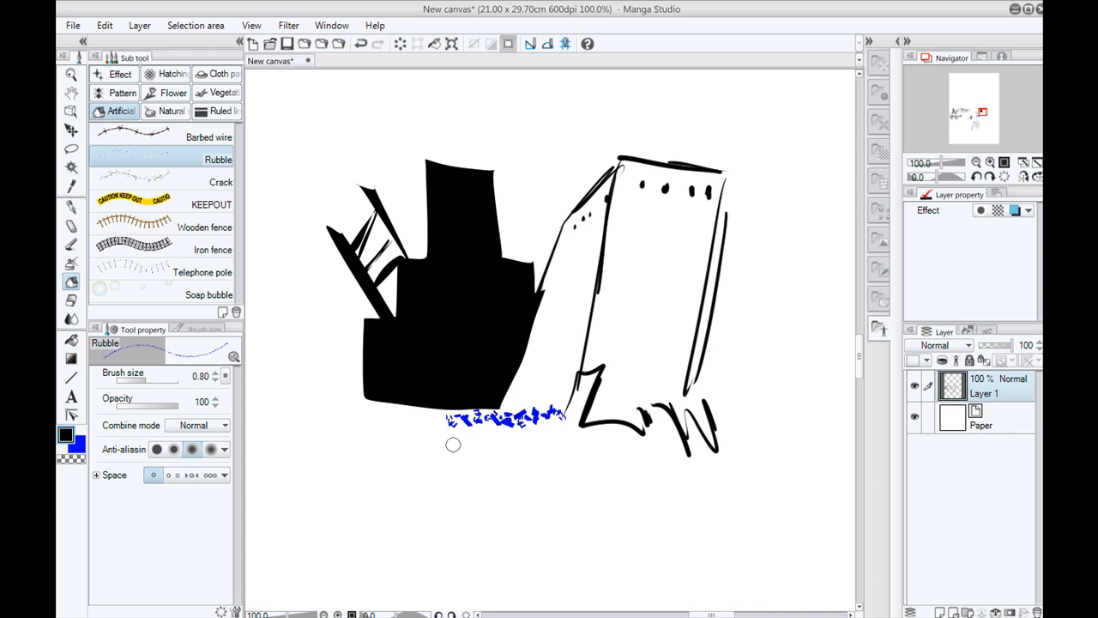
{"action": "key", "text": "ctrl+z"}
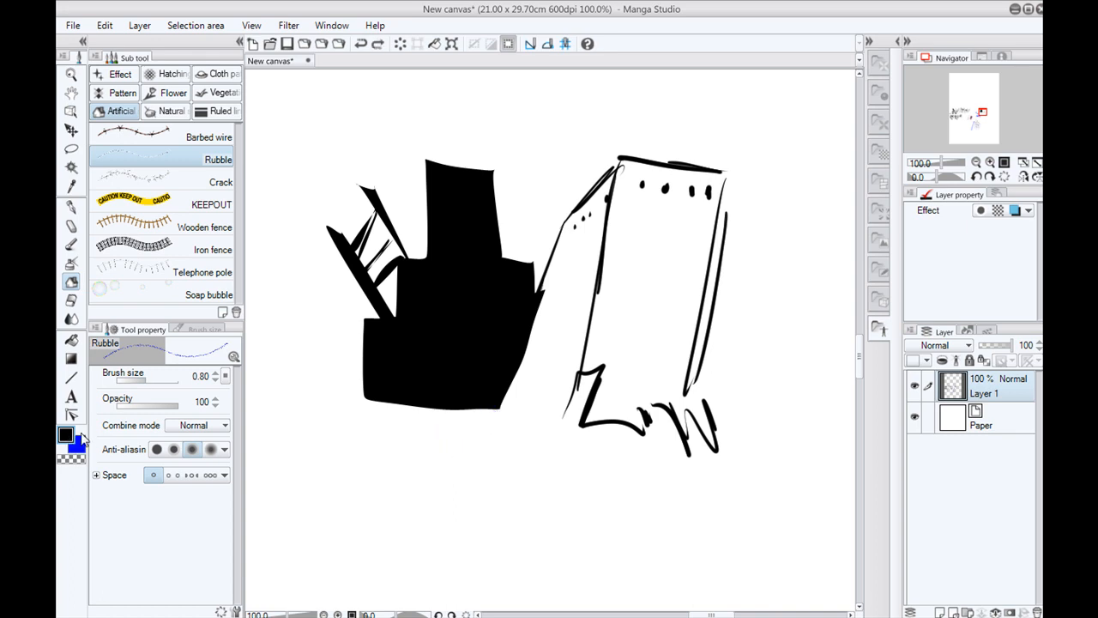
{"action": "key", "text": "ctrl+z"}
{"action": "left_click_drag", "start_coordinate": [380, 408], "coordinate": [345, 415]}
{"action": "key", "text": "ctrl+z"}
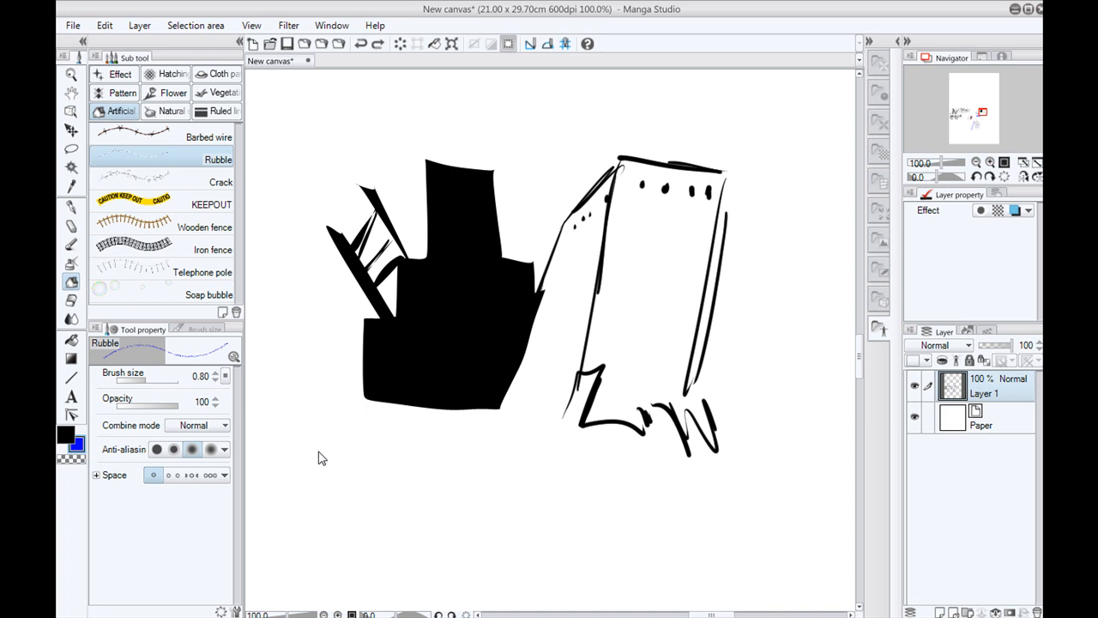
{"action": "double_click", "coordinate": [64, 432]}
{"action": "left_click", "coordinate": [406, 422]}
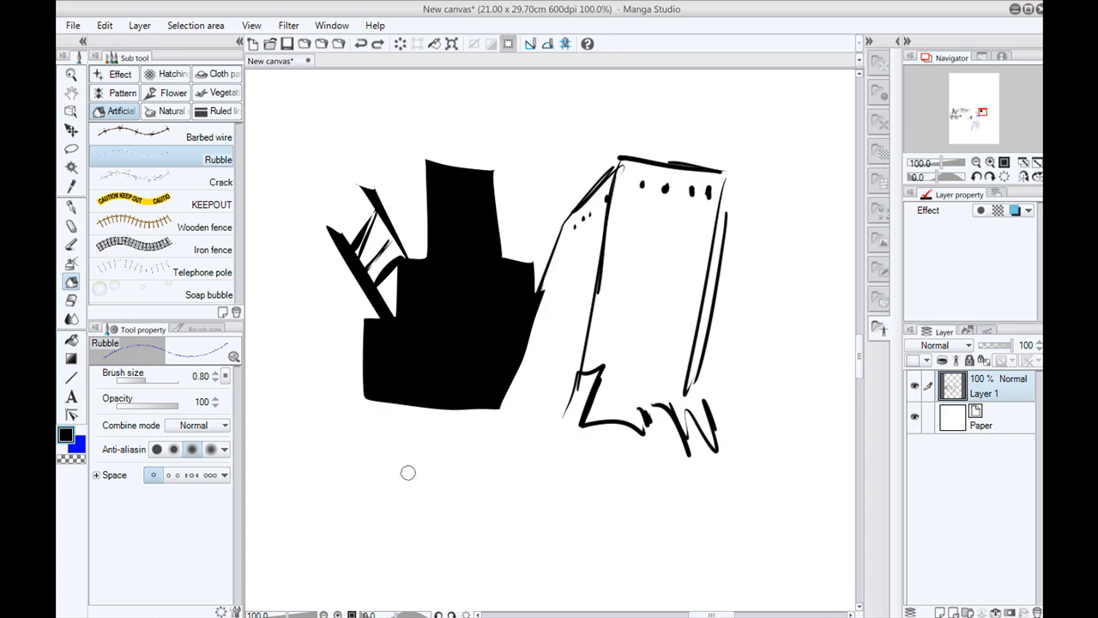
- Pile rubble along the base of both buildings, starting at brush size 0.80 and enlarging the brush to 6.00
{"action": "mouse_move", "coordinate": [601, 397]}
{"action": "left_mouse_down"}
{"action": "mouse_move", "coordinate": [430, 421]}
{"action": "mouse_move", "coordinate": [462, 408]}
{"action": "mouse_move", "coordinate": [350, 387]}
{"action": "mouse_move", "coordinate": [338, 399]}
{"action": "mouse_move", "coordinate": [400, 428]}
{"action": "mouse_move", "coordinate": [324, 412]}
{"action": "left_mouse_up"}
{"action": "key", "text": "]"}
{"action": "key", "text": "]"}
{"action": "key", "text": "]"}
{"action": "mouse_move", "coordinate": [451, 431]}
{"action": "left_mouse_down"}
{"action": "mouse_move", "coordinate": [491, 443]}
{"action": "mouse_move", "coordinate": [277, 396]}
{"action": "mouse_move", "coordinate": [511, 427]}
{"action": "mouse_move", "coordinate": [467, 452]}
{"action": "mouse_move", "coordinate": [397, 461]}
{"action": "mouse_move", "coordinate": [333, 450]}
{"action": "mouse_move", "coordinate": [740, 423]}
{"action": "mouse_move", "coordinate": [449, 439]}
{"action": "mouse_move", "coordinate": [601, 405]}
{"action": "mouse_move", "coordinate": [668, 413]}
{"action": "mouse_move", "coordinate": [631, 409]}
{"action": "mouse_move", "coordinate": [526, 455]}
{"action": "mouse_move", "coordinate": [580, 374]}
{"action": "mouse_move", "coordinate": [494, 450]}
{"action": "mouse_move", "coordinate": [473, 446]}
{"action": "mouse_move", "coordinate": [578, 345]}
{"action": "mouse_move", "coordinate": [518, 405]}
{"action": "mouse_move", "coordinate": [764, 444]}
{"action": "left_mouse_up"}
{"action": "key", "text": "]"}
{"action": "key", "text": "]"}
{"action": "key", "text": "]"}
{"action": "key", "text": "]"}
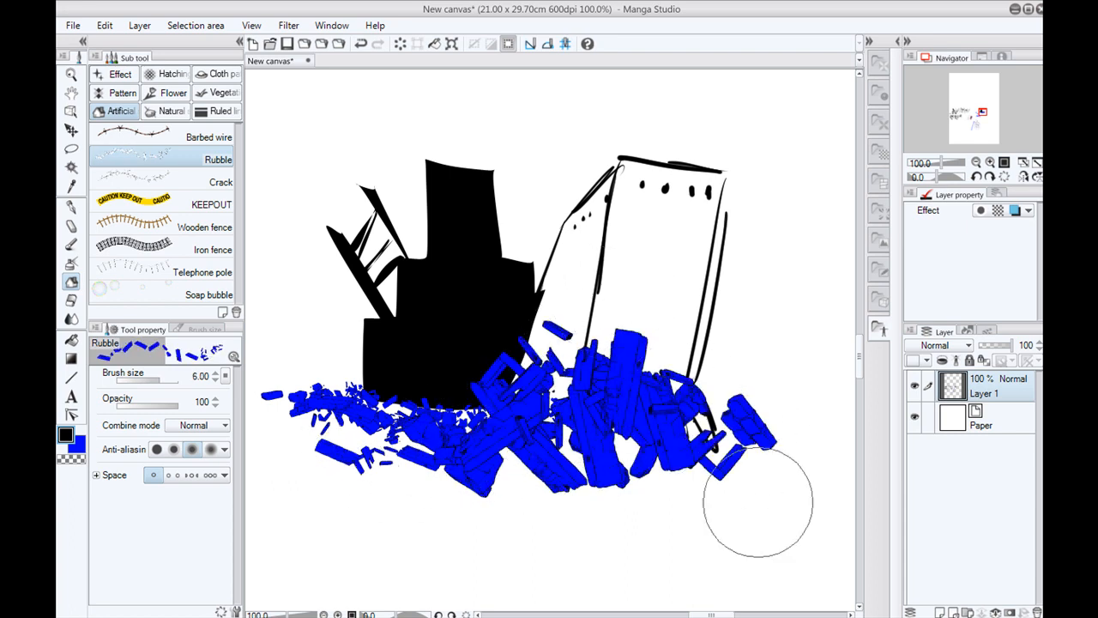
- Place separate brick and stone chunks in the empty area beside the broken building with the Rubble decoration at size 6.00
{"action": "scroll", "coordinate": [454, 444], "scroll_direction": "up", "scroll_amount": 2}
{"action": "mouse_move", "coordinate": [540, 437]}
{"action": "left_mouse_down"}
{"action": "mouse_move", "coordinate": [360, 476]}
{"action": "mouse_move", "coordinate": [299, 464]}
{"action": "mouse_move", "coordinate": [431, 419]}
{"action": "left_mouse_up"}
{"action": "left_click_drag", "start_coordinate": [618, 429], "coordinate": [627, 360]}
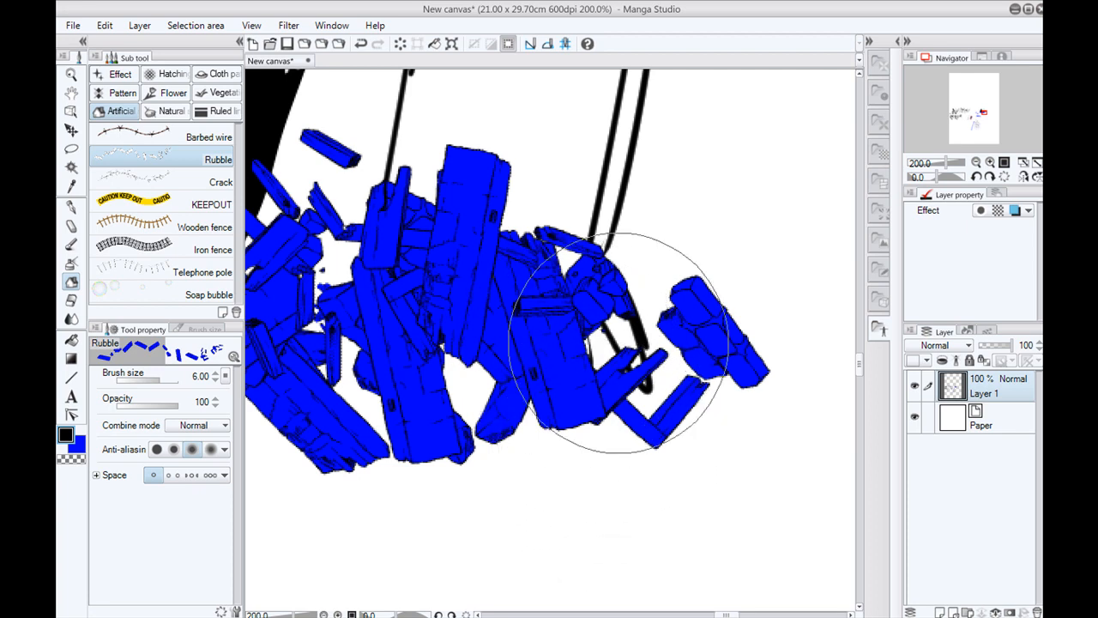
{"action": "left_click_drag", "start_coordinate": [668, 364], "coordinate": [623, 360]}
{"action": "left_click_drag", "start_coordinate": [705, 180], "coordinate": [552, 329]}
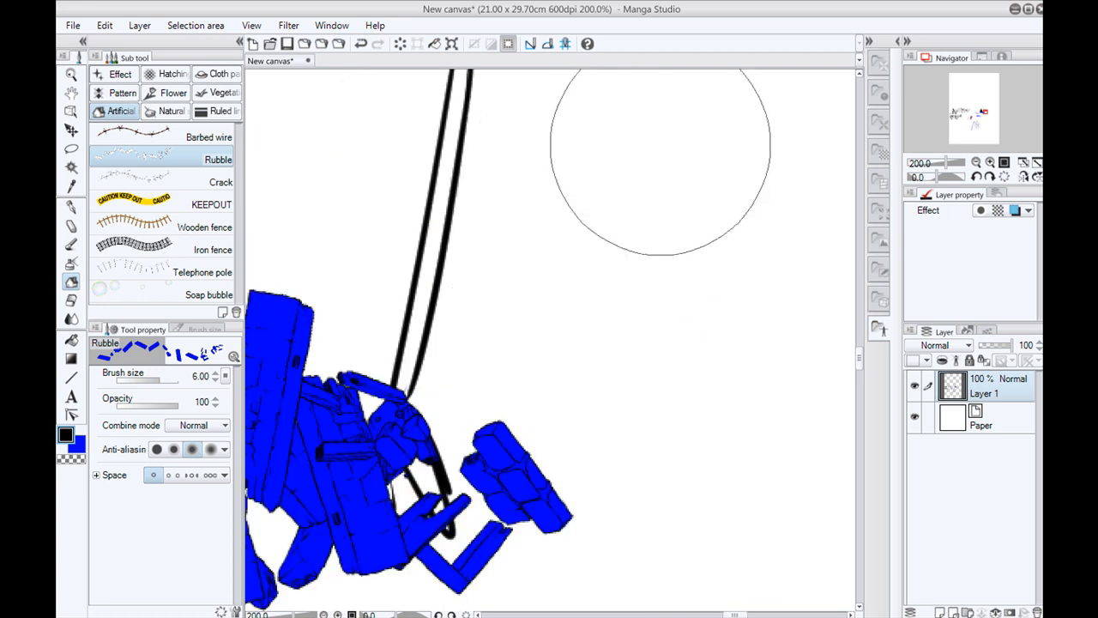
{"action": "left_click", "coordinate": [659, 149]}
{"action": "left_click", "coordinate": [657, 307]}
{"action": "left_click_drag", "start_coordinate": [635, 424], "coordinate": [552, 376]}
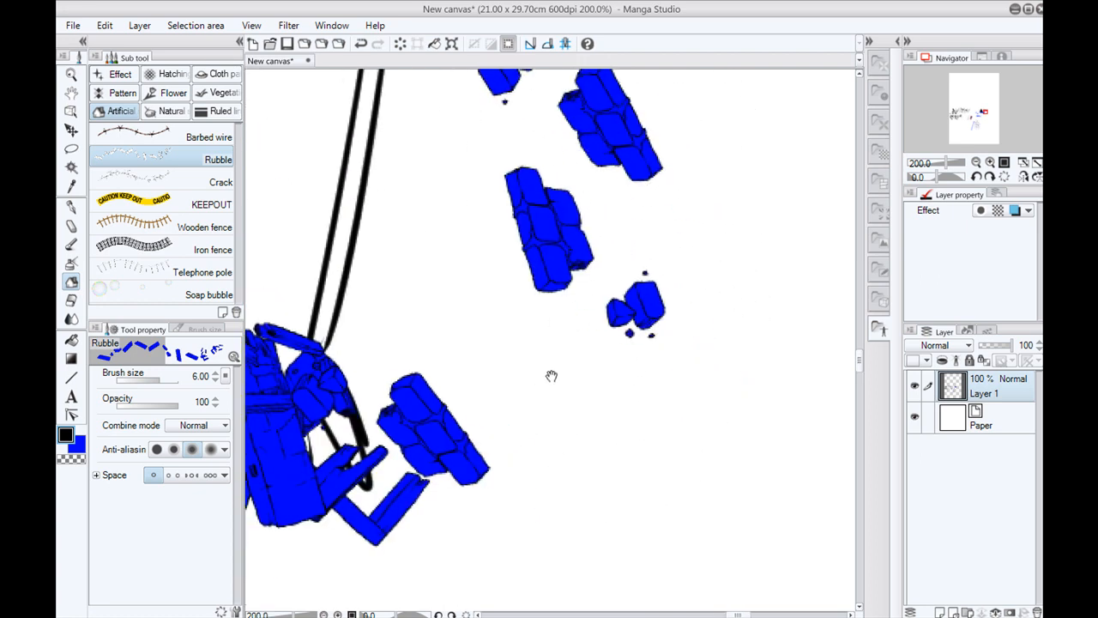
{"action": "left_click", "coordinate": [583, 421]}
- Add more rubble farther out from the broken building, including three long cracked slabs placed end to end
{"action": "left_click_drag", "start_coordinate": [680, 193], "coordinate": [637, 257]}
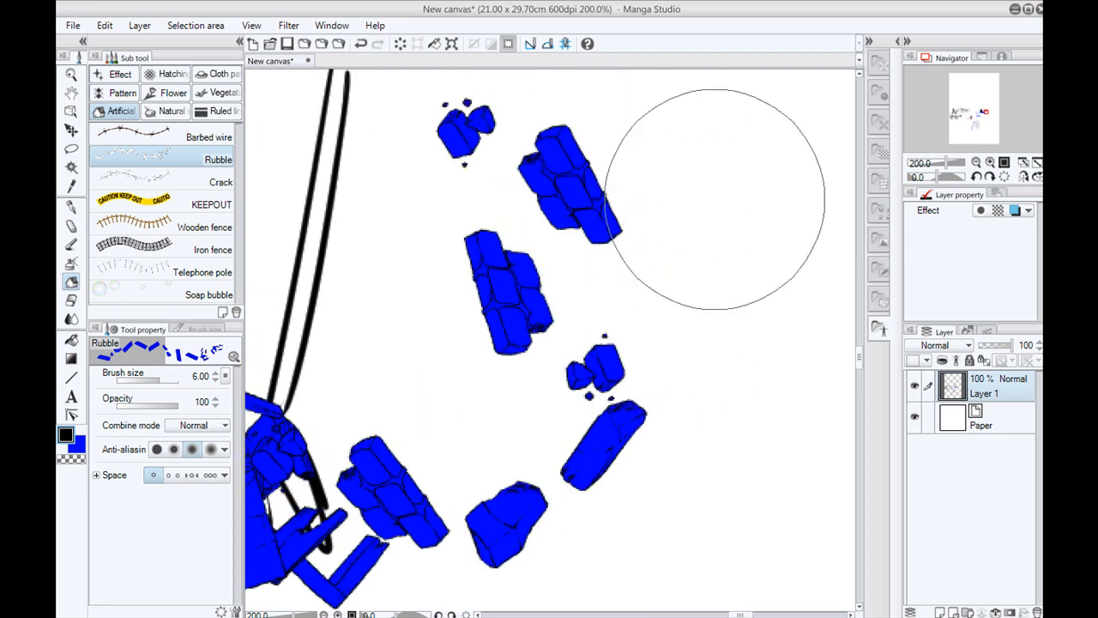
{"action": "left_click", "coordinate": [718, 230]}
{"action": "left_click", "coordinate": [710, 333]}
{"action": "left_click_drag", "start_coordinate": [707, 475], "coordinate": [662, 401]}
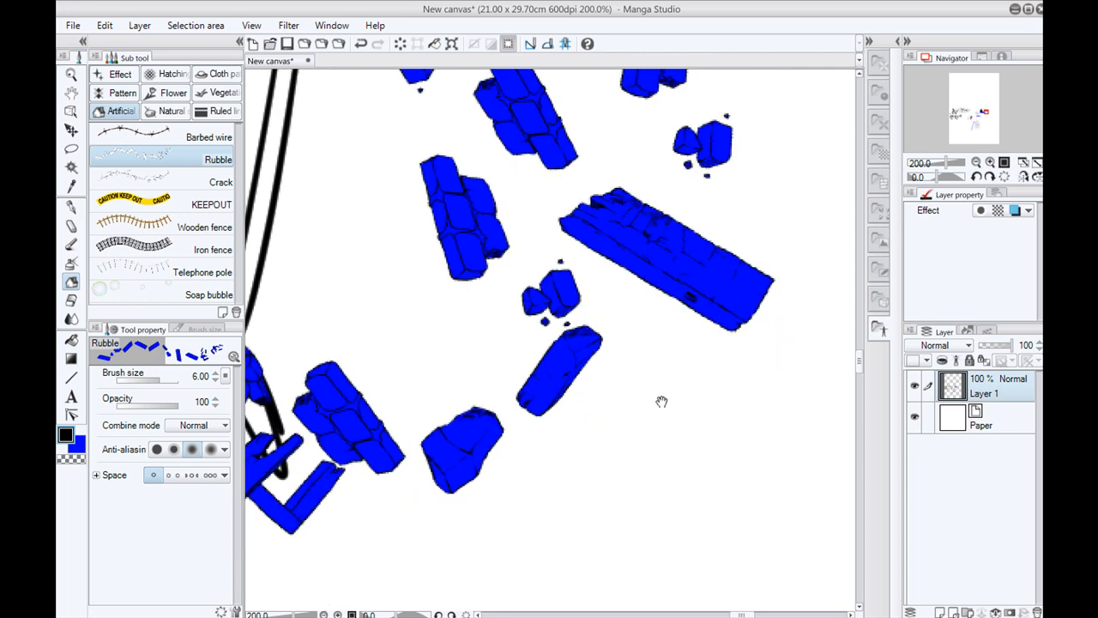
{"action": "left_click", "coordinate": [695, 434]}
{"action": "left_click_drag", "start_coordinate": [589, 481], "coordinate": [612, 380]}
{"action": "left_click", "coordinate": [614, 427]}
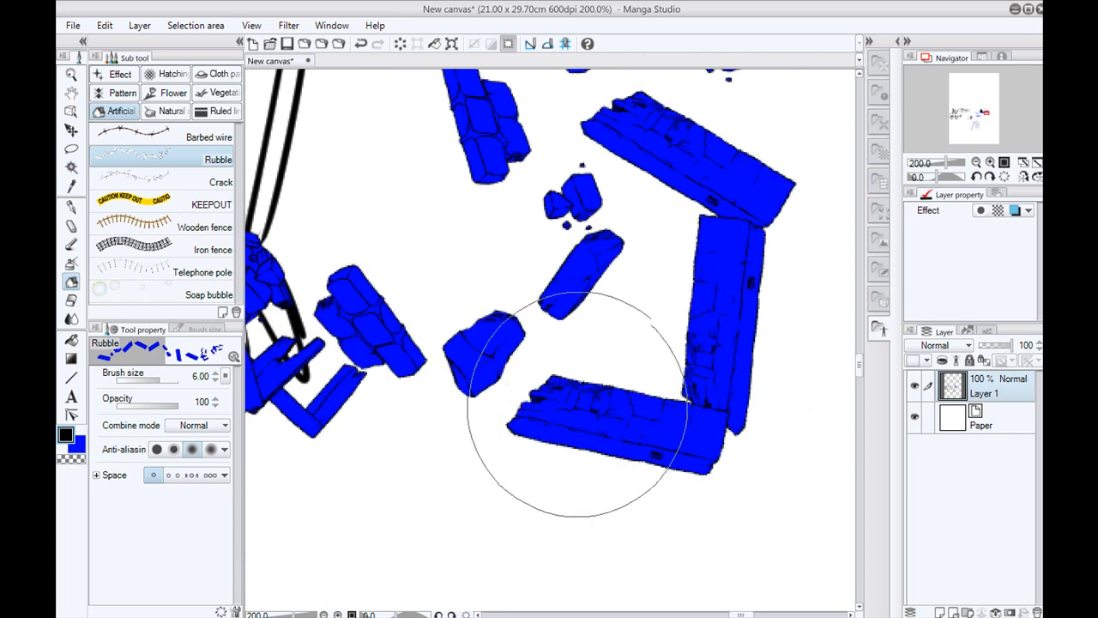
- Scatter overlapping clusters of bricks and splintered planks among the separate chunks at size 6.00
{"action": "left_click_drag", "start_coordinate": [434, 209], "coordinate": [520, 378]}
{"action": "left_click", "coordinate": [504, 345]}
{"action": "left_click_drag", "start_coordinate": [530, 226], "coordinate": [475, 336]}
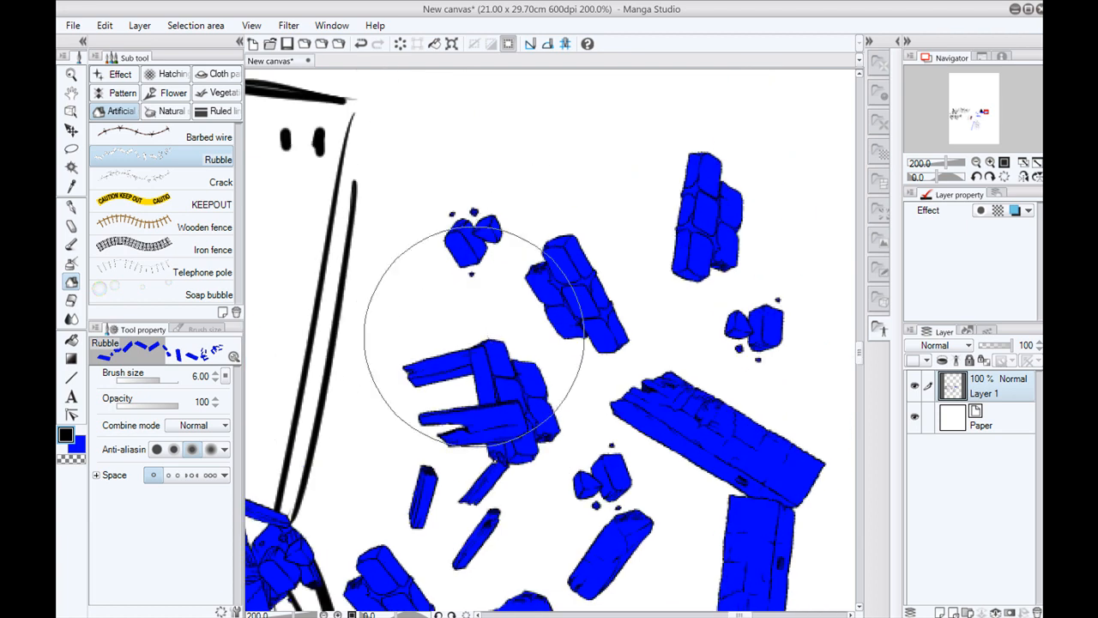
{"action": "left_click", "coordinate": [575, 269]}
{"action": "left_click_drag", "start_coordinate": [615, 359], "coordinate": [557, 287]}
{"action": "left_click", "coordinate": [557, 287]}
- Enlarge the Rubble brush to size 17.00 and stamp one huge slab over the scattered chunks
{"action": "key", "text": "bracketright"}
{"action": "key", "text": "bracketright"}
{"action": "key", "text": "bracketright"}
{"action": "key", "text": "bracketright"}
{"action": "key", "text": "bracketright"}
{"action": "key", "text": "bracketright"}
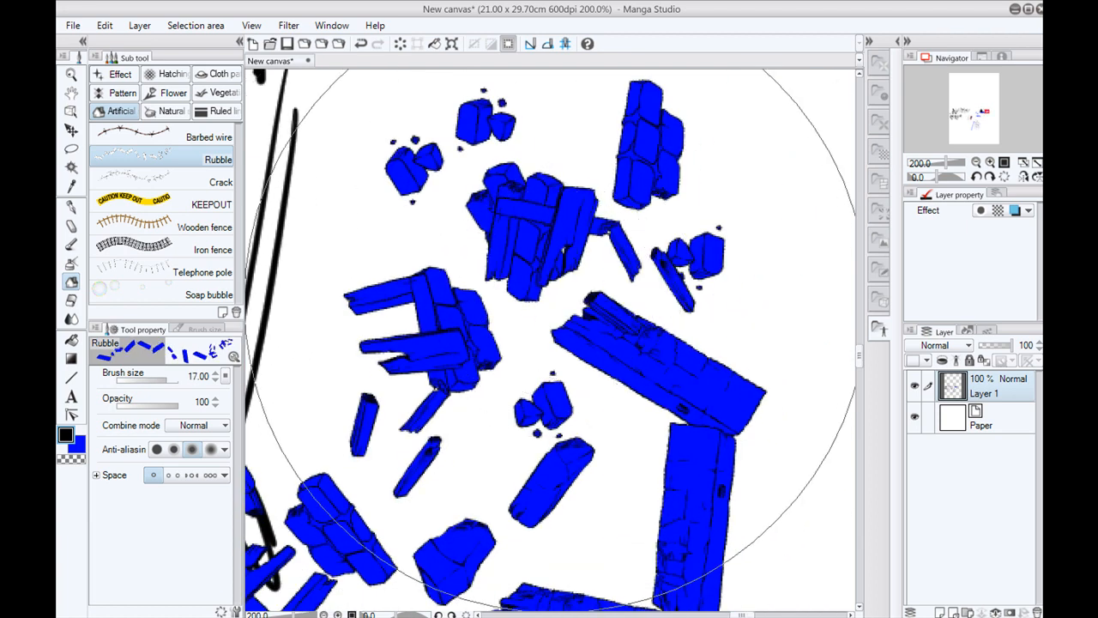
{"action": "left_click", "coordinate": [549, 335]}
- Reduce the Rubble brush to size 1.20 and sprinkle tiny debris around the huge slab
{"action": "key", "text": "bracketleft"}
{"action": "key", "text": "bracketleft"}
{"action": "key", "text": "bracketleft"}
{"action": "key", "text": "bracketleft"}
{"action": "key", "text": "bracketleft"}
{"action": "key", "text": "bracketleft"}
{"action": "key", "text": "bracketleft"}
{"action": "key", "text": "bracketleft"}
{"action": "key", "text": "bracketleft"}
{"action": "key", "text": "bracketleft"}
{"action": "key", "text": "bracketleft"}
{"action": "key", "text": "bracketleft"}
{"action": "key", "text": "bracketleft"}
{"action": "key", "text": "bracketleft"}
{"action": "left_click", "coordinate": [390, 240]}
{"action": "left_click_drag", "start_coordinate": [369, 218], "coordinate": [471, 400]}
{"action": "mouse_move", "coordinate": [473, 225]}
{"action": "left_mouse_down"}
{"action": "mouse_move", "coordinate": [455, 269]}
{"action": "mouse_move", "coordinate": [466, 314]}
{"action": "left_mouse_up"}
{"action": "mouse_move", "coordinate": [762, 515]}
{"action": "left_mouse_down"}
{"action": "mouse_move", "coordinate": [610, 338]}
{"action": "mouse_move", "coordinate": [658, 339]}
{"action": "left_mouse_up"}
{"action": "mouse_move", "coordinate": [594, 436]}
{"action": "left_mouse_down"}
{"action": "mouse_move", "coordinate": [570, 460]}
{"action": "mouse_move", "coordinate": [649, 363]}
{"action": "left_mouse_up"}
{"action": "scroll", "coordinate": [571, 461], "scroll_direction": "down", "scroll_amount": 2}
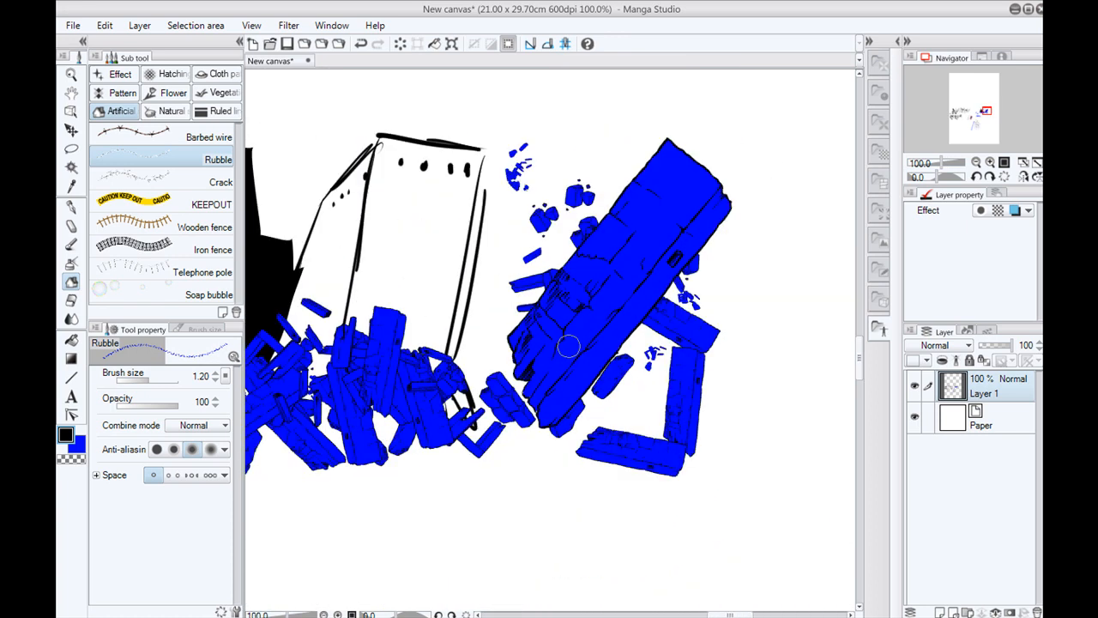
- Enlarge the Rubble brush to size 4.00 and add debris down the outlined building's outer wall
{"action": "mouse_move", "coordinate": [404, 382]}
{"action": "left_mouse_down"}
{"action": "mouse_move", "coordinate": [447, 426]}
{"action": "mouse_move", "coordinate": [505, 424]}
{"action": "mouse_move", "coordinate": [466, 431]}
{"action": "left_mouse_up"}
{"action": "key", "text": "]"}
{"action": "key", "text": "]"}
{"action": "key", "text": "]"}
{"action": "key", "text": "]"}
{"action": "key", "text": "]"}
{"action": "key", "text": "]"}
{"action": "left_click_drag", "start_coordinate": [353, 512], "coordinate": [503, 458]}
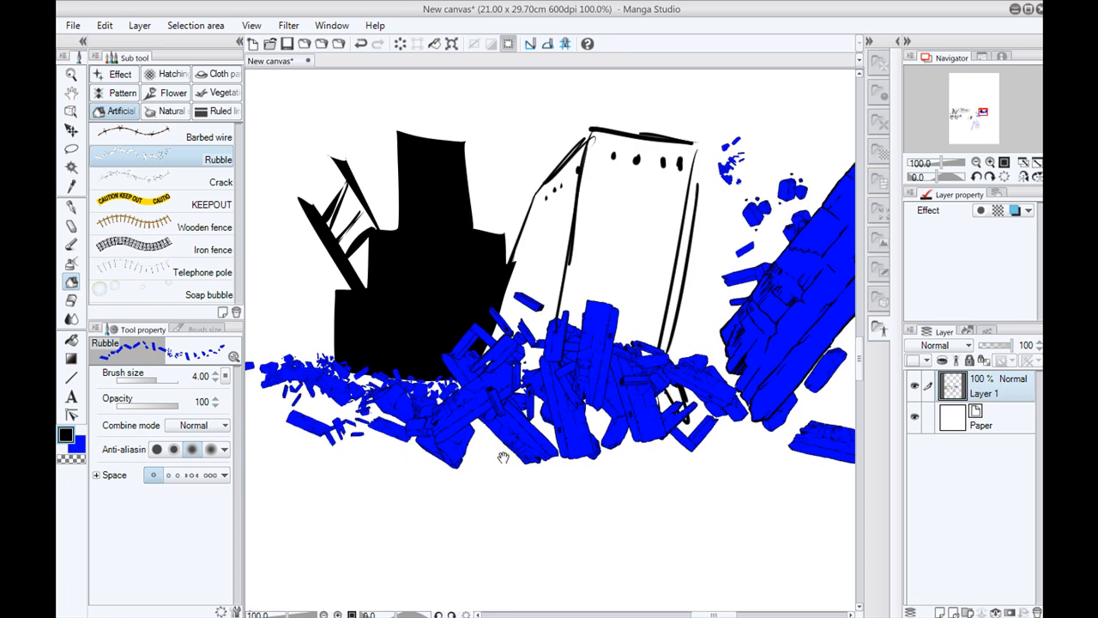
{"action": "left_click_drag", "start_coordinate": [691, 269], "coordinate": [678, 350]}
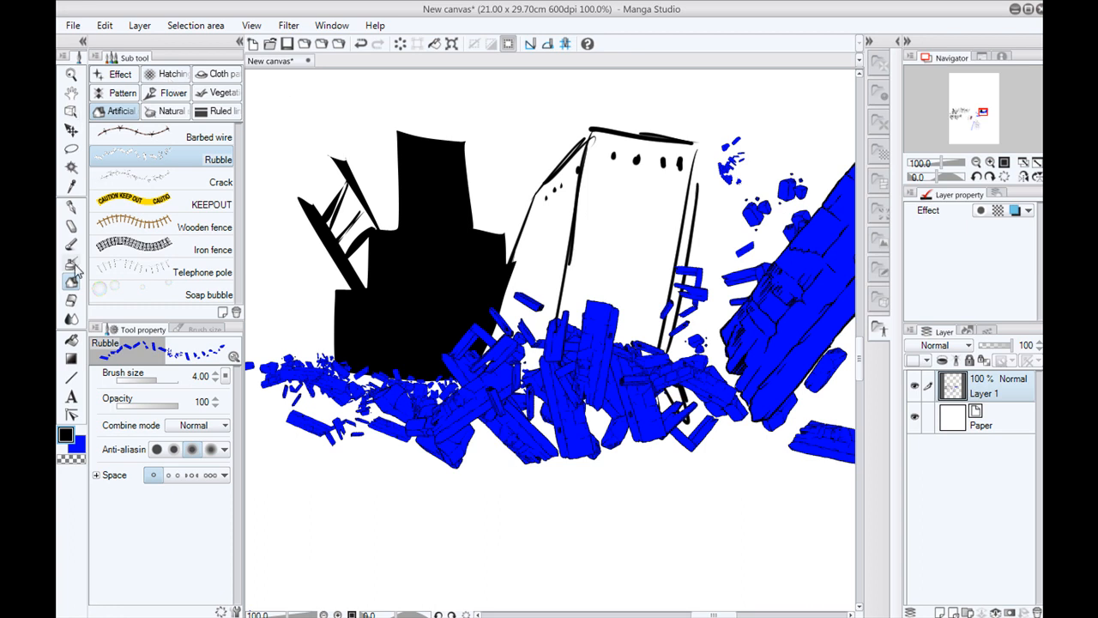
- Smear the black building's base and nearby rubble using Blur by fiber at size 5.00 and Finger tip at size 3.00
{"action": "left_click", "coordinate": [72, 301]}
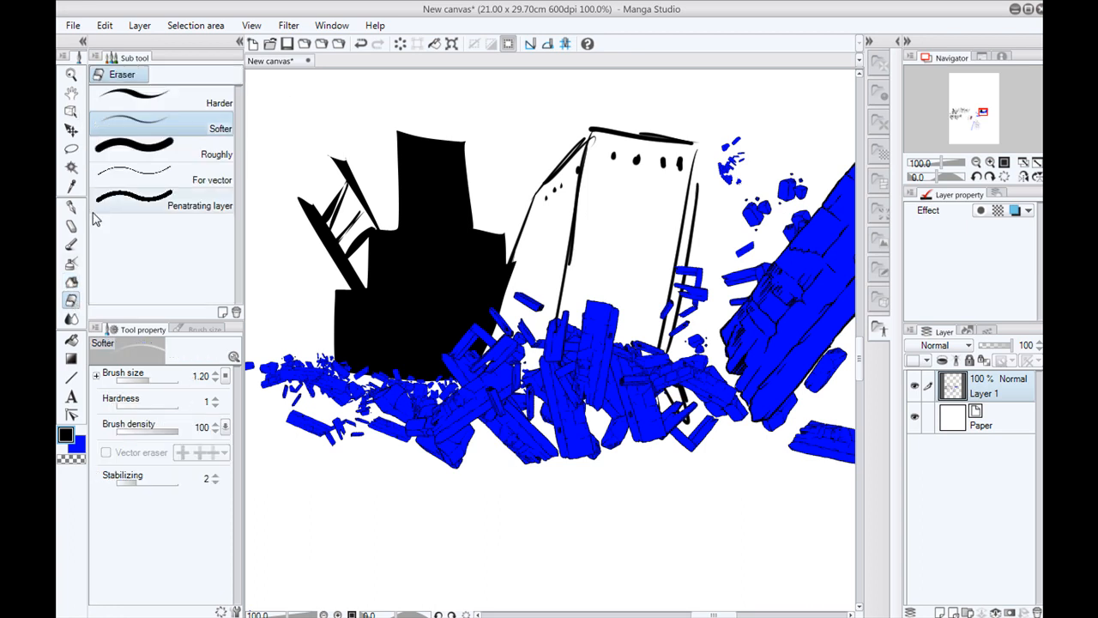
{"action": "left_click", "coordinate": [72, 319]}
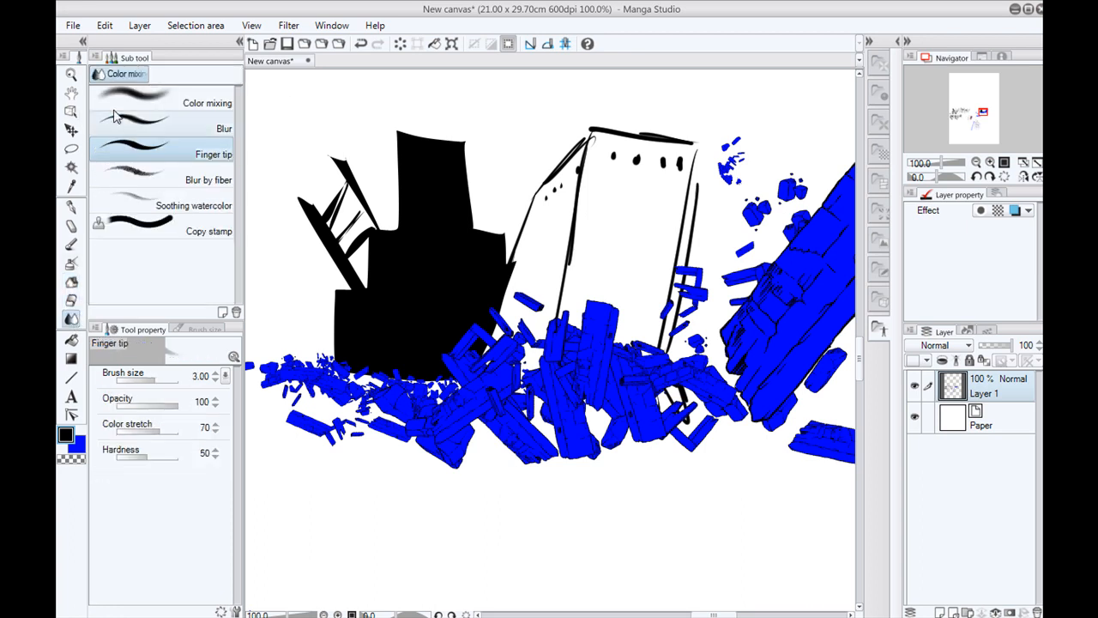
{"action": "left_click", "coordinate": [208, 179]}
{"action": "mouse_move", "coordinate": [458, 351]}
{"action": "left_mouse_down"}
{"action": "mouse_move", "coordinate": [432, 339]}
{"action": "mouse_move", "coordinate": [404, 351]}
{"action": "mouse_move", "coordinate": [431, 321]}
{"action": "mouse_move", "coordinate": [514, 418]}
{"action": "mouse_move", "coordinate": [447, 421]}
{"action": "mouse_move", "coordinate": [282, 356]}
{"action": "left_mouse_up"}
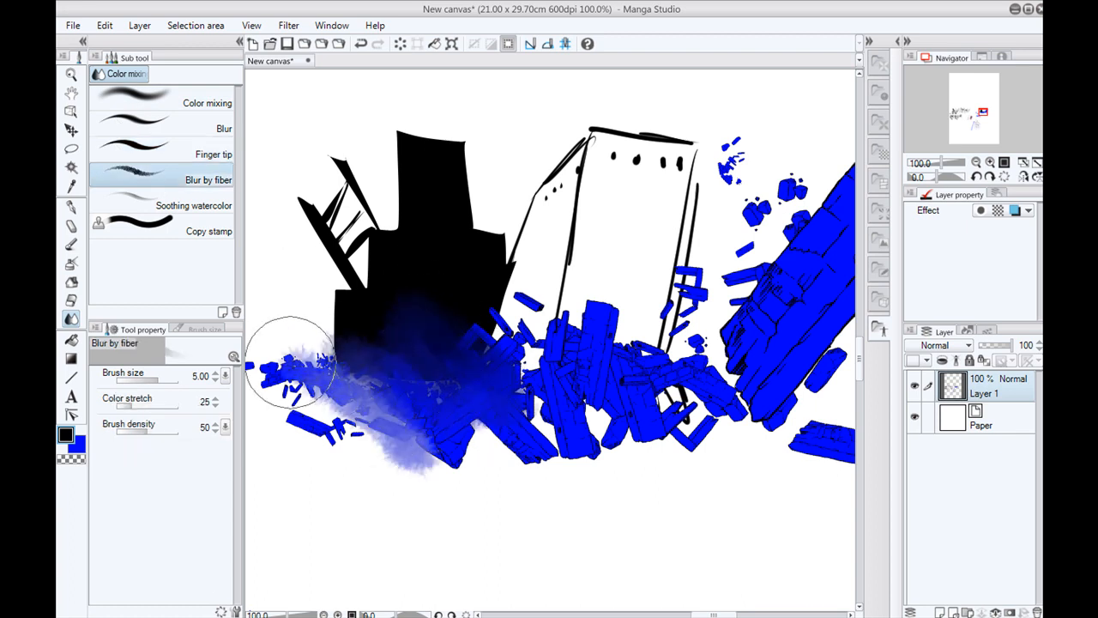
{"action": "left_click", "coordinate": [208, 153]}
{"action": "mouse_move", "coordinate": [549, 369]}
{"action": "left_mouse_down"}
{"action": "mouse_move", "coordinate": [545, 406]}
{"action": "mouse_move", "coordinate": [457, 332]}
{"action": "mouse_move", "coordinate": [558, 501]}
{"action": "left_mouse_up"}
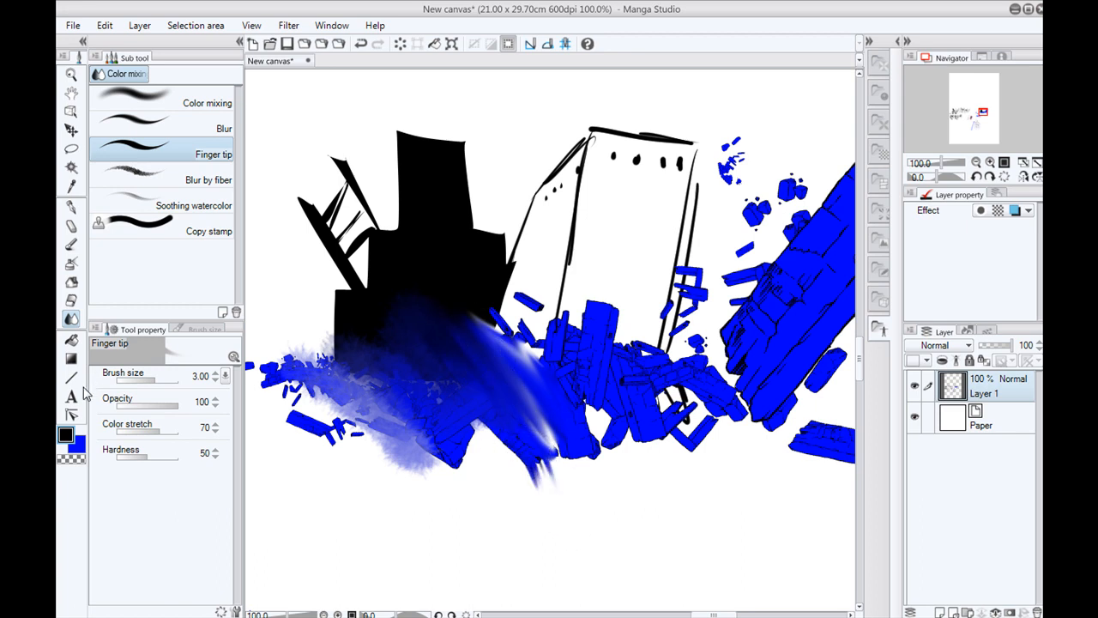
- Draw two crossing straight lines above the buildings with the Straight line figure tool at size 0.30
{"action": "left_click", "coordinate": [71, 358]}
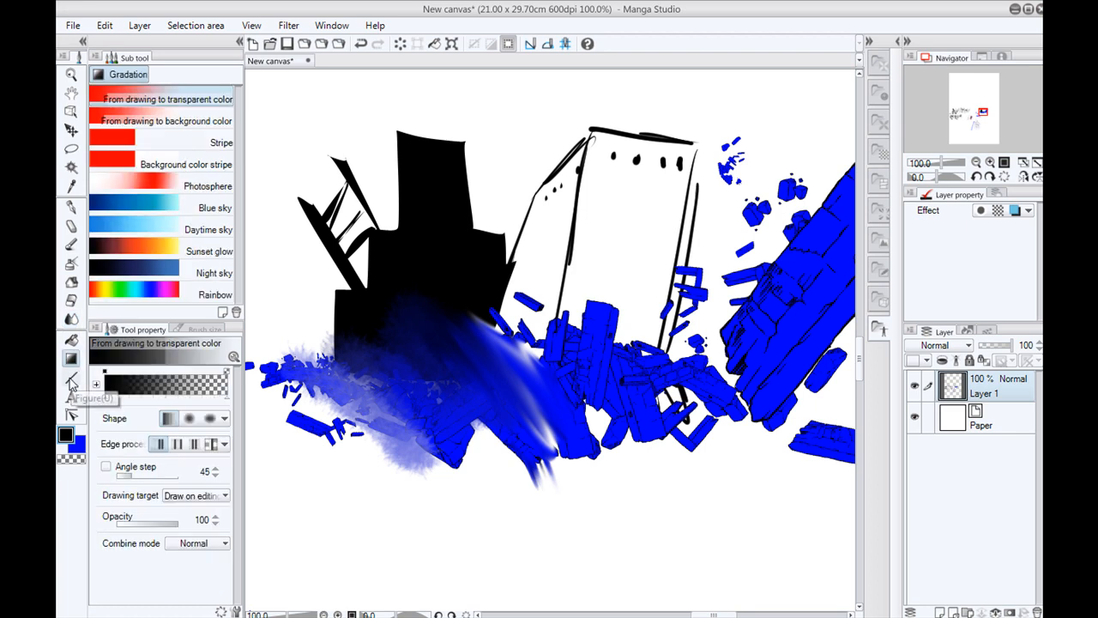
{"action": "left_click", "coordinate": [72, 379]}
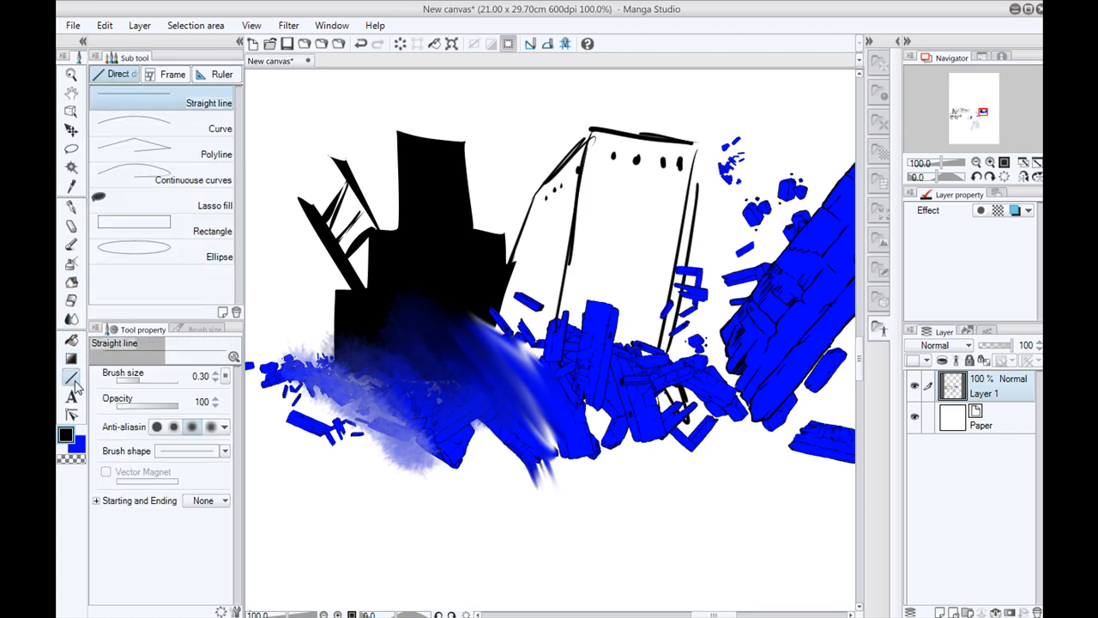
{"action": "left_click", "coordinate": [171, 76]}
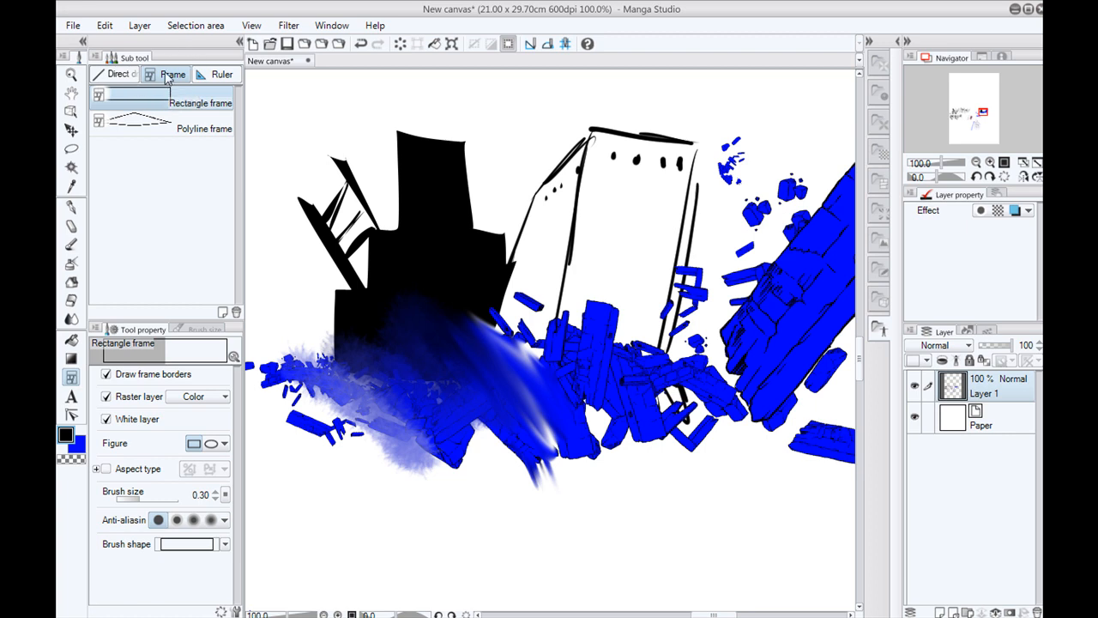
{"action": "left_click", "coordinate": [117, 75]}
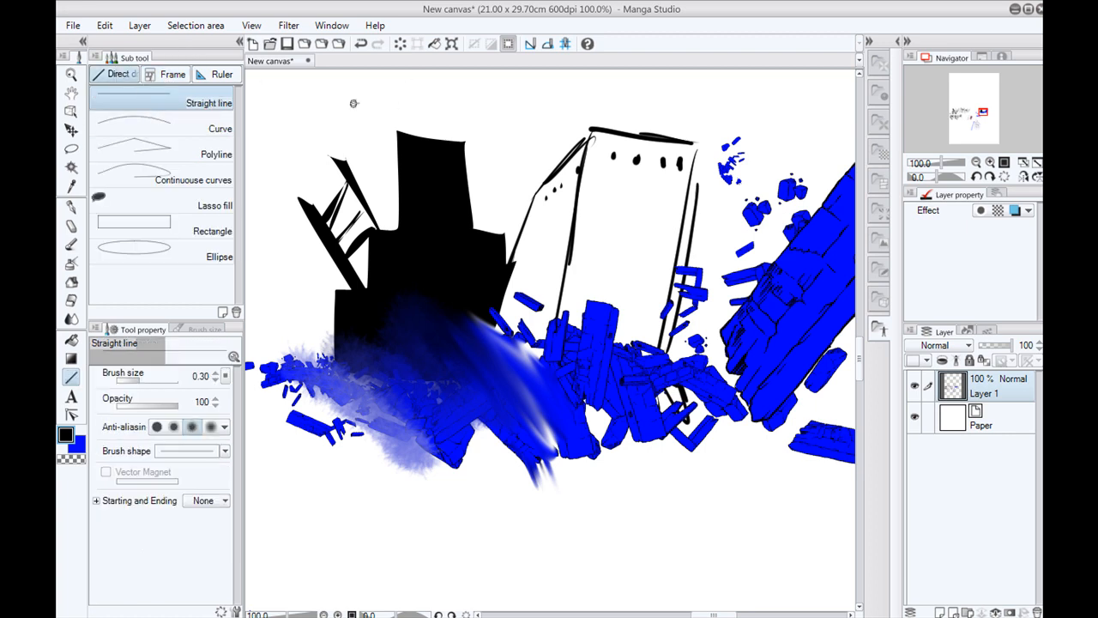
{"action": "left_click_drag", "start_coordinate": [354, 104], "coordinate": [638, 162]}
{"action": "mouse_move", "coordinate": [568, 103]}
{"action": "left_mouse_down"}
{"action": "mouse_move", "coordinate": [293, 157]}
{"action": "mouse_move", "coordinate": [367, 280]}
{"action": "mouse_move", "coordinate": [407, 377]}
{"action": "left_mouse_up"}
- Draw a wide upward-bowed arc on an empty canvas area with the Curve figure tool
{"action": "left_click", "coordinate": [137, 129]}
{"action": "left_click_drag", "start_coordinate": [303, 190], "coordinate": [705, 405]}
{"action": "left_click", "coordinate": [614, 169]}
- Draw a closed, self-crossing looping shape beneath the arc with the Continuous curves tool at size 0.30
{"action": "left_click_drag", "start_coordinate": [417, 350], "coordinate": [479, 335]}
{"action": "left_click", "coordinate": [172, 182]}
{"action": "left_click", "coordinate": [355, 252]}
{"action": "left_click", "coordinate": [686, 426]}
{"action": "left_click", "coordinate": [388, 439]}
{"action": "left_click", "coordinate": [508, 348]}
{"action": "left_click", "coordinate": [455, 215]}
{"action": "left_click", "coordinate": [301, 185]}
{"action": "left_click", "coordinate": [278, 334]}
{"action": "left_click", "coordinate": [329, 369]}
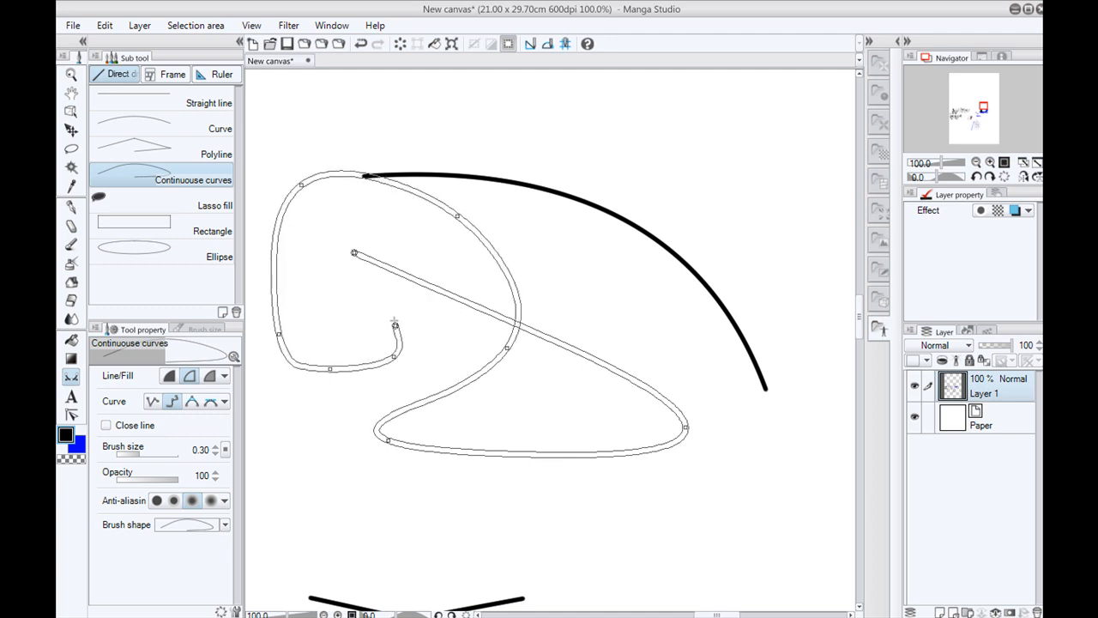
{"action": "double_click", "coordinate": [354, 254]}
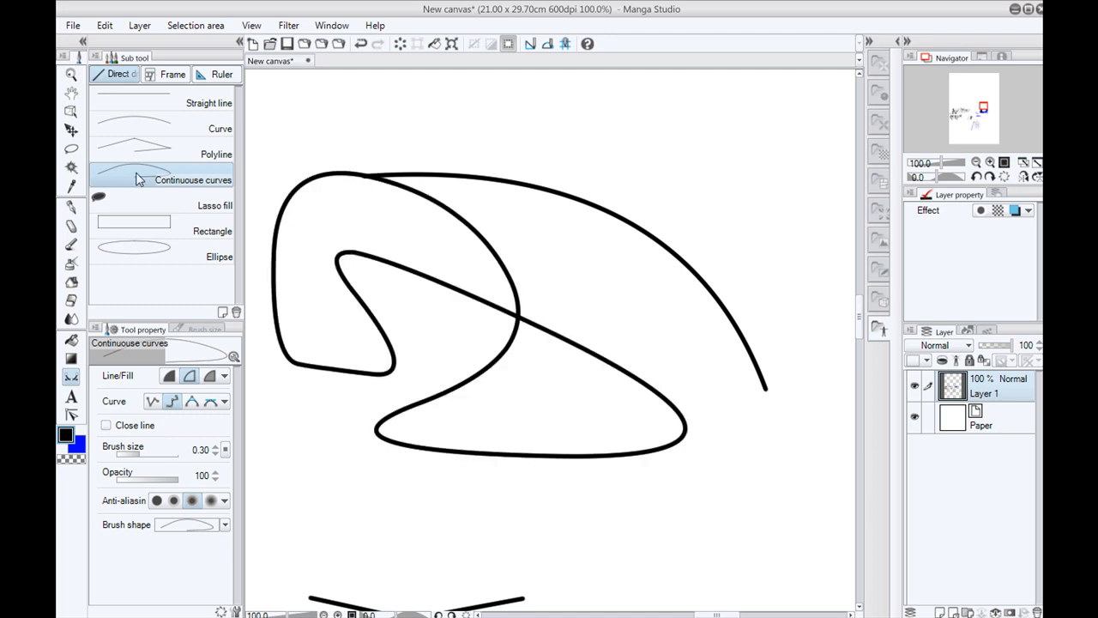
- Draw a small rectangle frame with borders on the empty area above the curves at size 0.30
{"action": "left_click", "coordinate": [168, 76]}
{"action": "left_click_drag", "start_coordinate": [517, 227], "coordinate": [375, 356]}
{"action": "left_click_drag", "start_coordinate": [559, 201], "coordinate": [422, 270]}
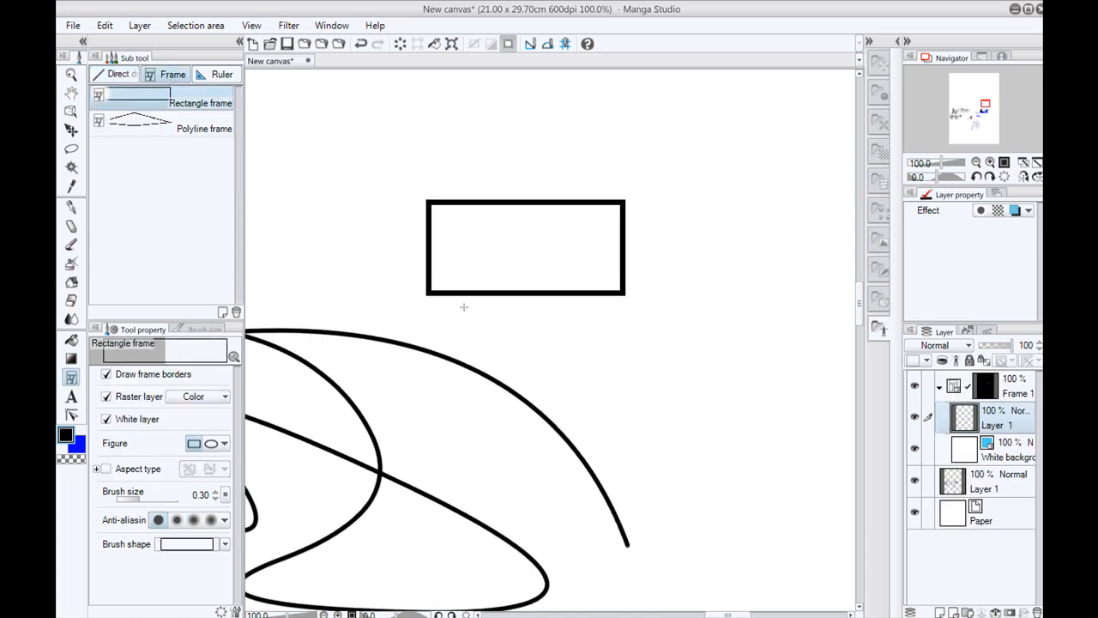
- Draw a large rectangle frame reaching the page's right edge and a medium one between it and the small frame
{"action": "scroll", "coordinate": [508, 330], "scroll_direction": "down", "scroll_amount": 4}
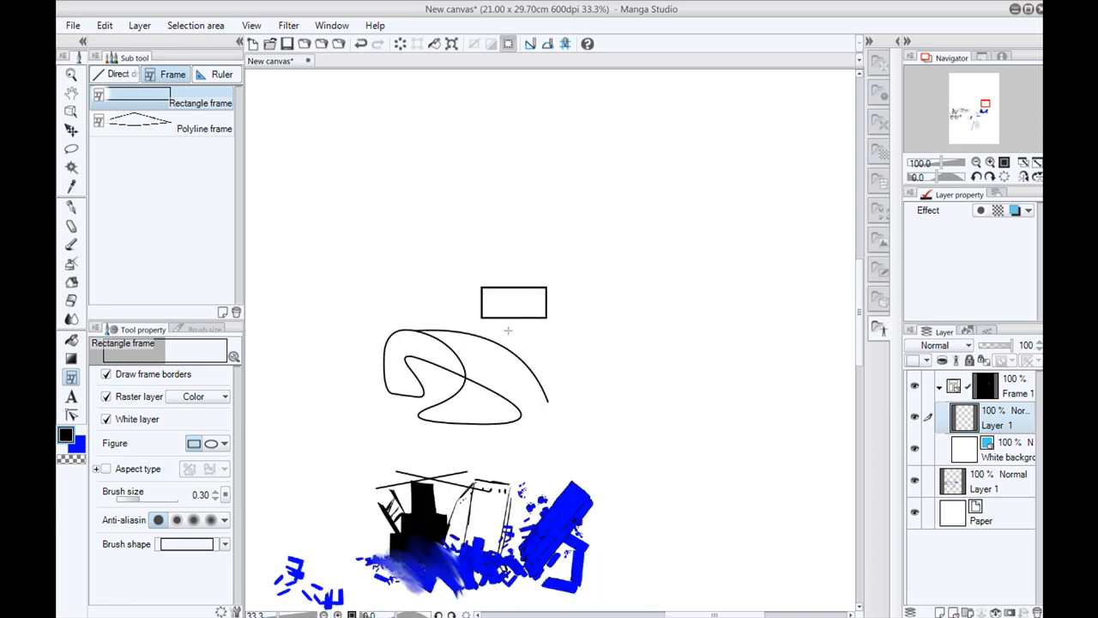
{"action": "left_click_drag", "start_coordinate": [578, 333], "coordinate": [428, 130]}
{"action": "left_click_drag", "start_coordinate": [482, 321], "coordinate": [448, 367]}
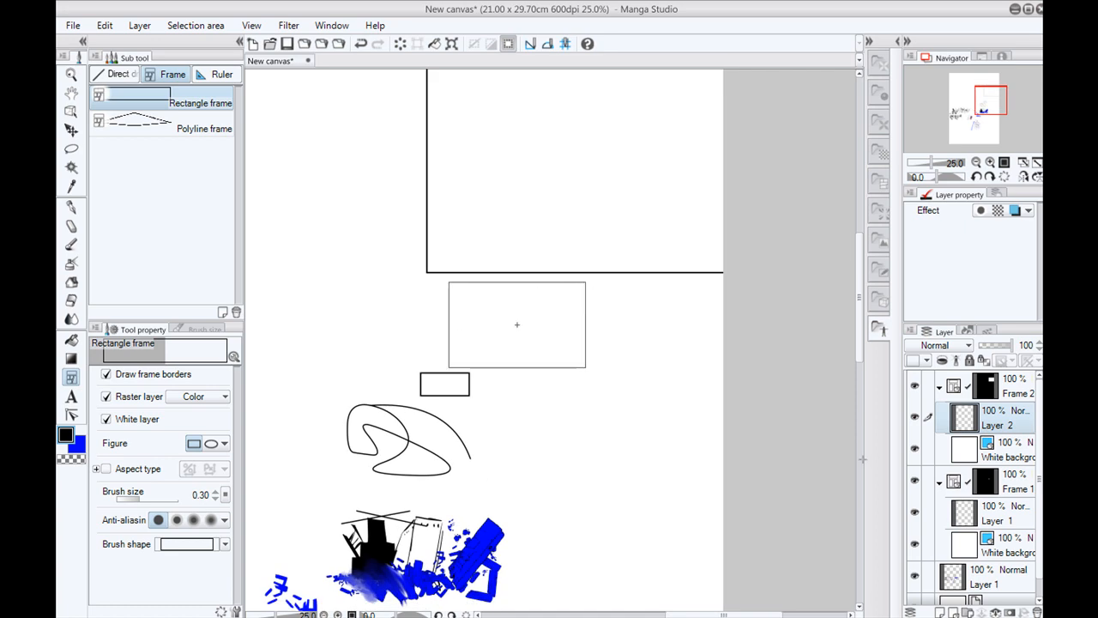
- Paint thick black strokes inside the medium frame with the Bit husky India ink brush at size 3.00, running past its borders
{"action": "key", "text": "b"}
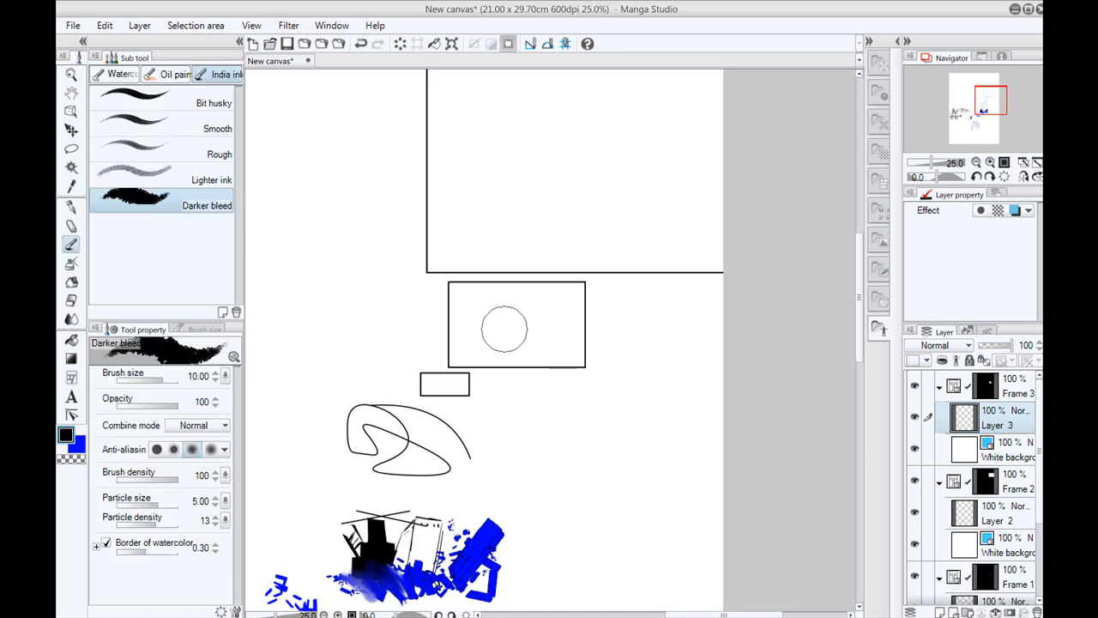
{"action": "left_click", "coordinate": [162, 104]}
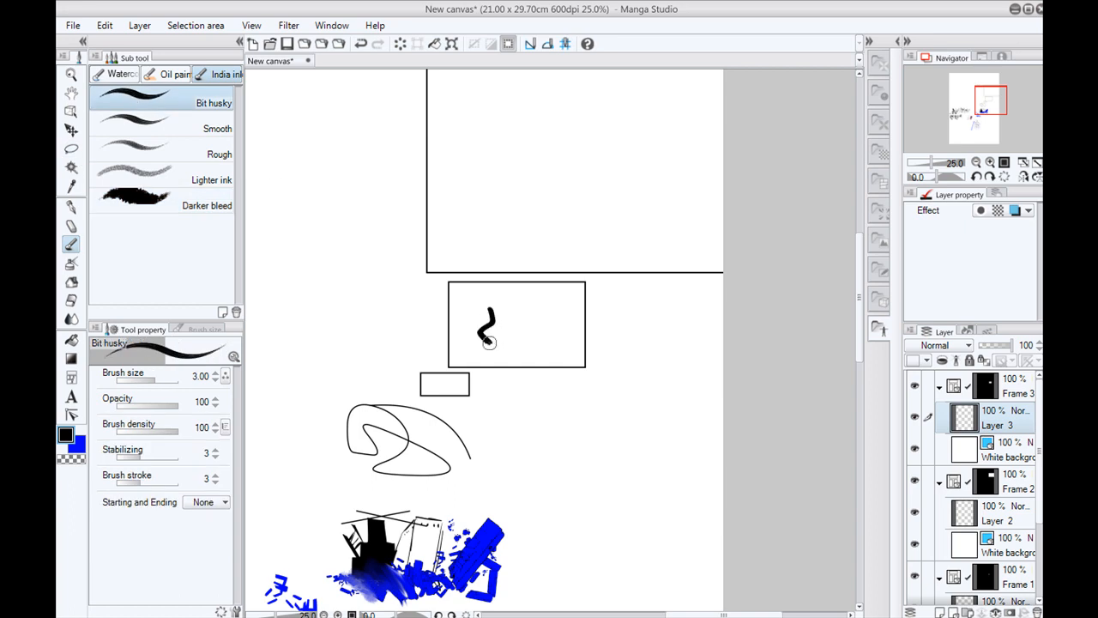
{"action": "mouse_move", "coordinate": [527, 366]}
{"action": "left_mouse_down"}
{"action": "mouse_move", "coordinate": [498, 303]}
{"action": "mouse_move", "coordinate": [527, 364]}
{"action": "mouse_move", "coordinate": [490, 342]}
{"action": "left_mouse_up"}
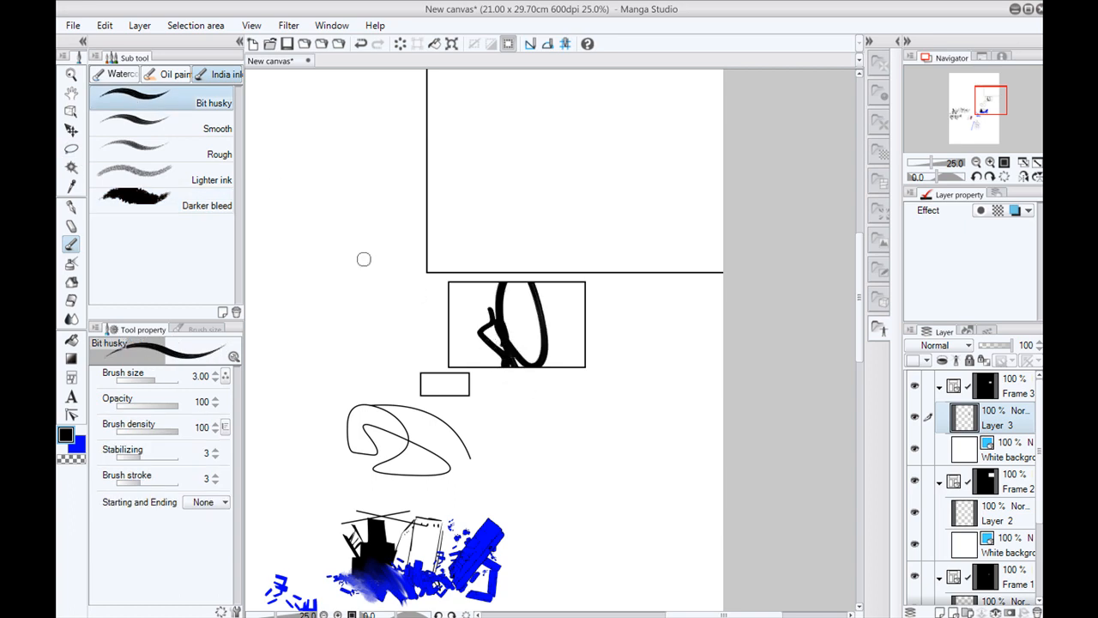
{"action": "scroll", "coordinate": [364, 259], "scroll_direction": "up", "scroll_amount": 2}
{"action": "left_click_drag", "start_coordinate": [634, 384], "coordinate": [433, 329]}
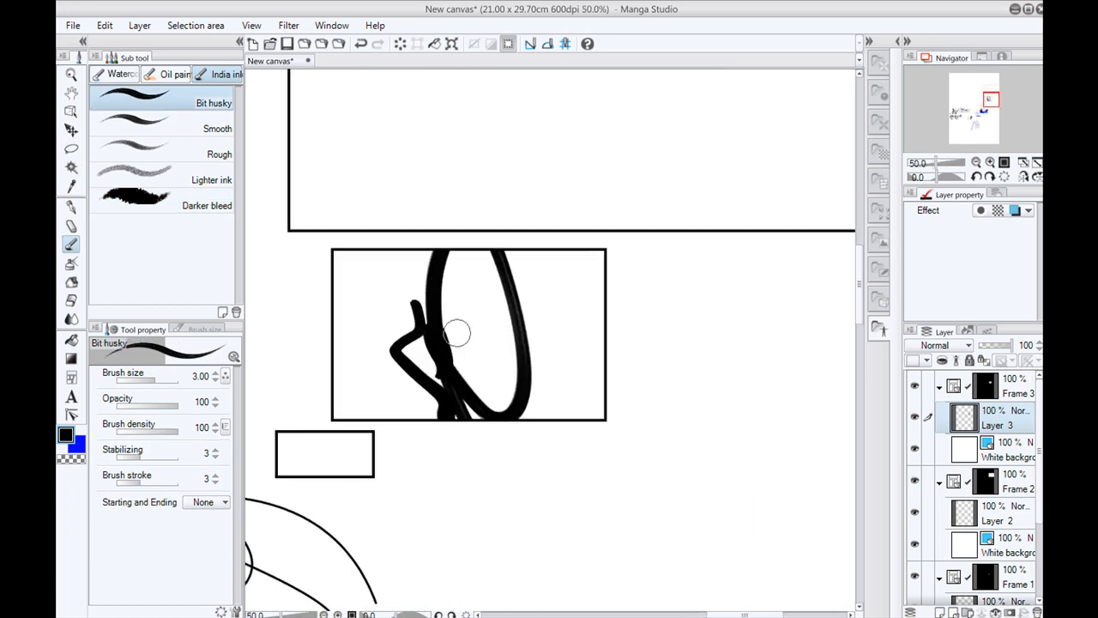
- Reduce the Bit husky brush to size 1.00 and draw thin lines inward from both sides of the medium frame
{"action": "key", "text": "bracketleft"}
{"action": "key", "text": "bracketleft"}
{"action": "key", "text": "bracketleft"}
{"action": "key", "text": "bracketleft"}
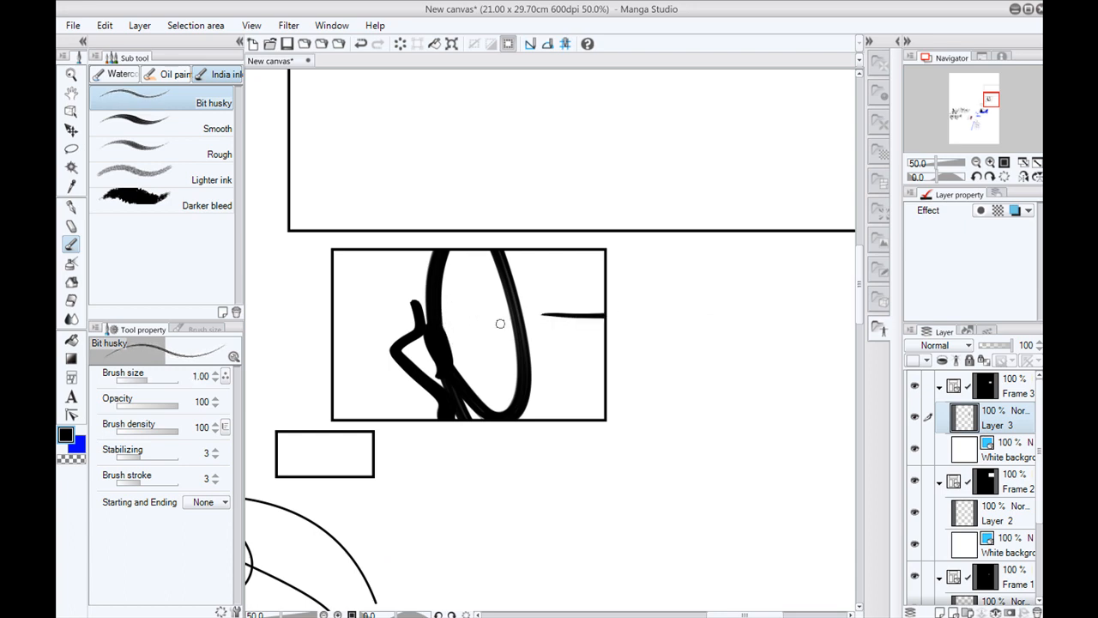
{"action": "left_click_drag", "start_coordinate": [476, 315], "coordinate": [333, 312]}
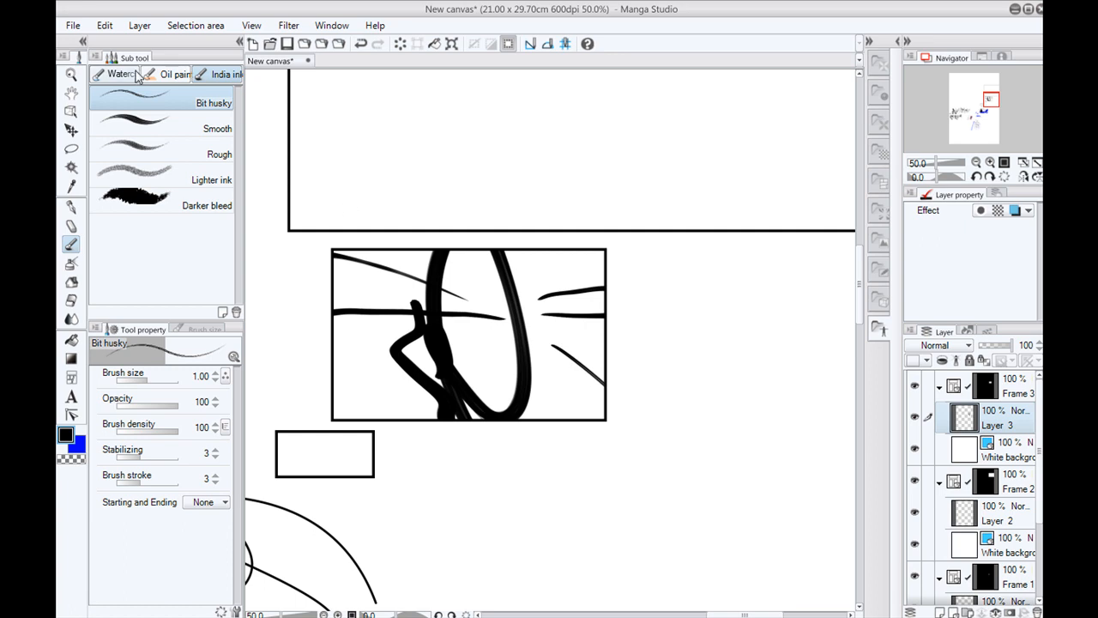
- Select Layer 2 in the Frame 2 folder and ink thin curved strokes from the large frame's left and upper borders
{"action": "mouse_move", "coordinate": [412, 154]}
{"action": "left_mouse_down"}
{"action": "mouse_move", "coordinate": [547, 420]}
{"action": "mouse_move", "coordinate": [567, 435]}
{"action": "left_mouse_up"}
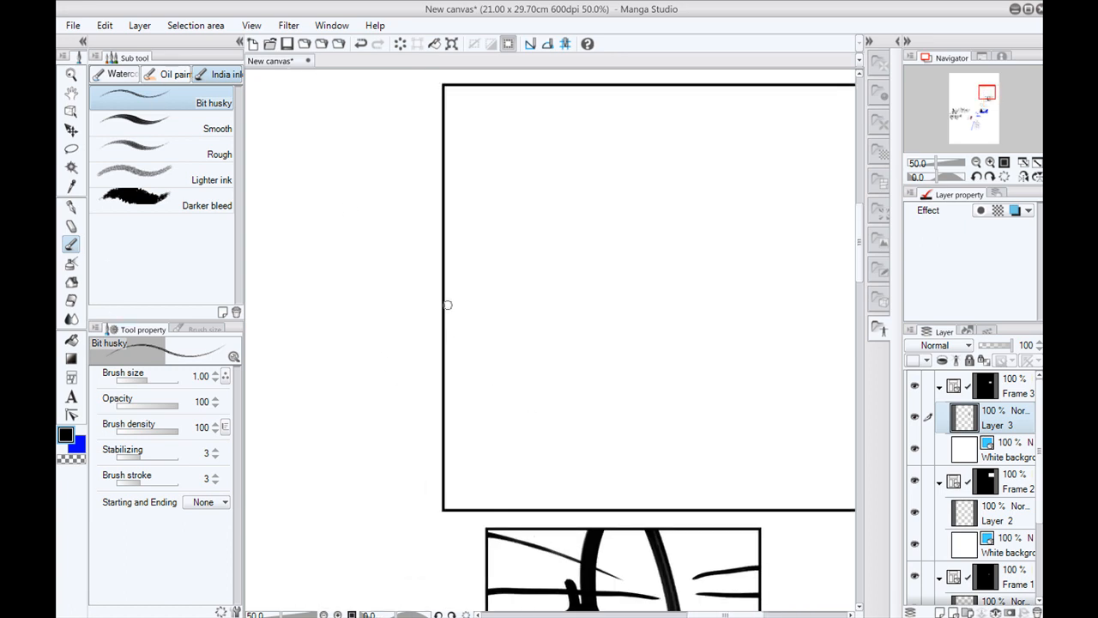
{"action": "left_click", "coordinate": [991, 517]}
{"action": "left_click_drag", "start_coordinate": [606, 452], "coordinate": [445, 355]}
{"action": "left_click_drag", "start_coordinate": [515, 412], "coordinate": [347, 480]}
{"action": "left_click_drag", "start_coordinate": [592, 326], "coordinate": [468, 155]}
{"action": "left_click_drag", "start_coordinate": [543, 293], "coordinate": [408, 155]}
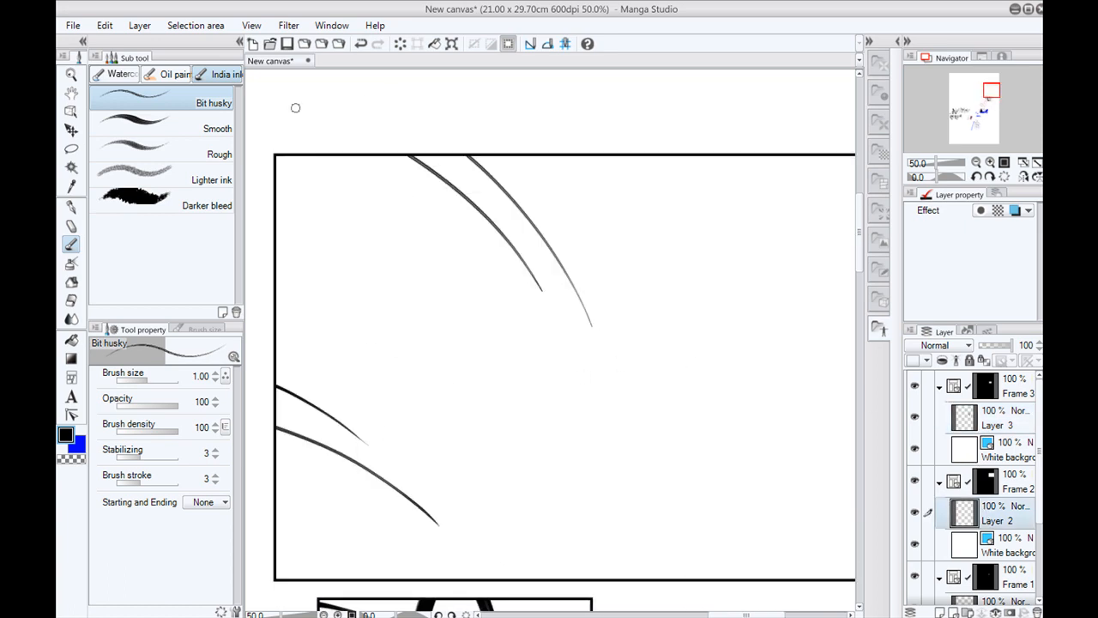
- Place three Parallel line special rulers crossing over the large frame, one rising and two falling to the right
{"action": "scroll", "coordinate": [295, 107], "scroll_direction": "down", "scroll_amount": 1}
{"action": "left_click_drag", "start_coordinate": [322, 384], "coordinate": [601, 435]}
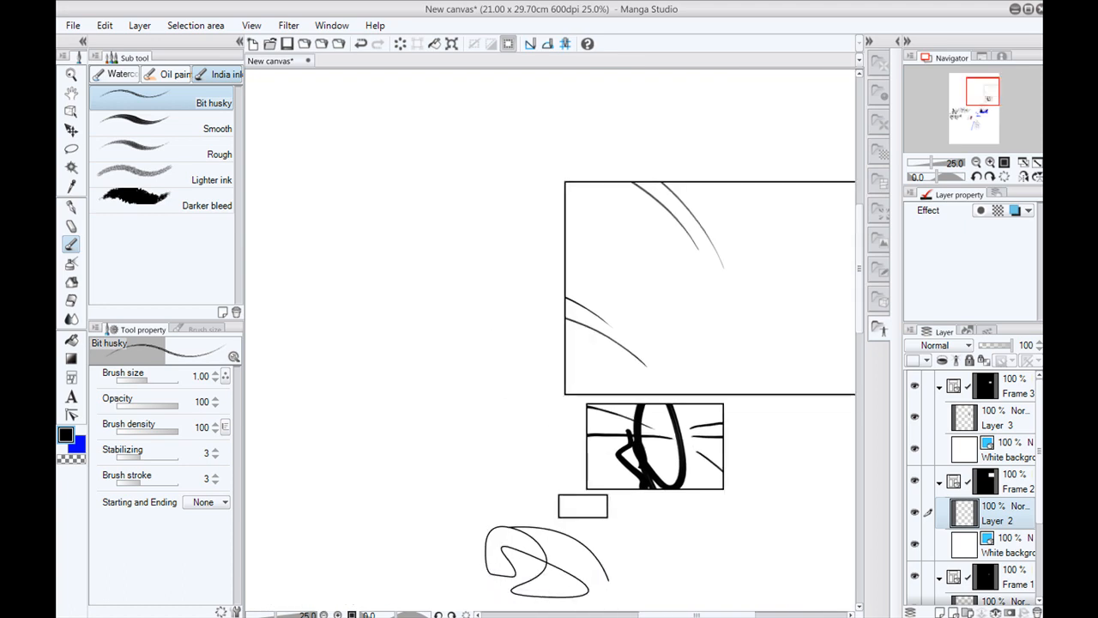
{"action": "left_click", "coordinate": [72, 377]}
{"action": "left_click", "coordinate": [215, 74]}
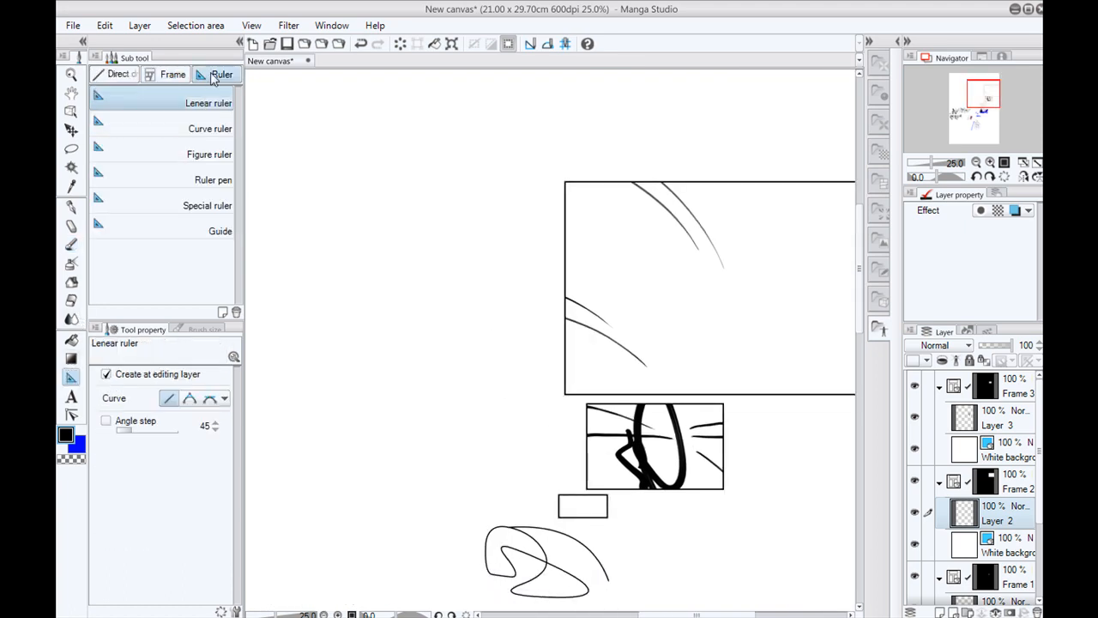
{"action": "left_click", "coordinate": [143, 206]}
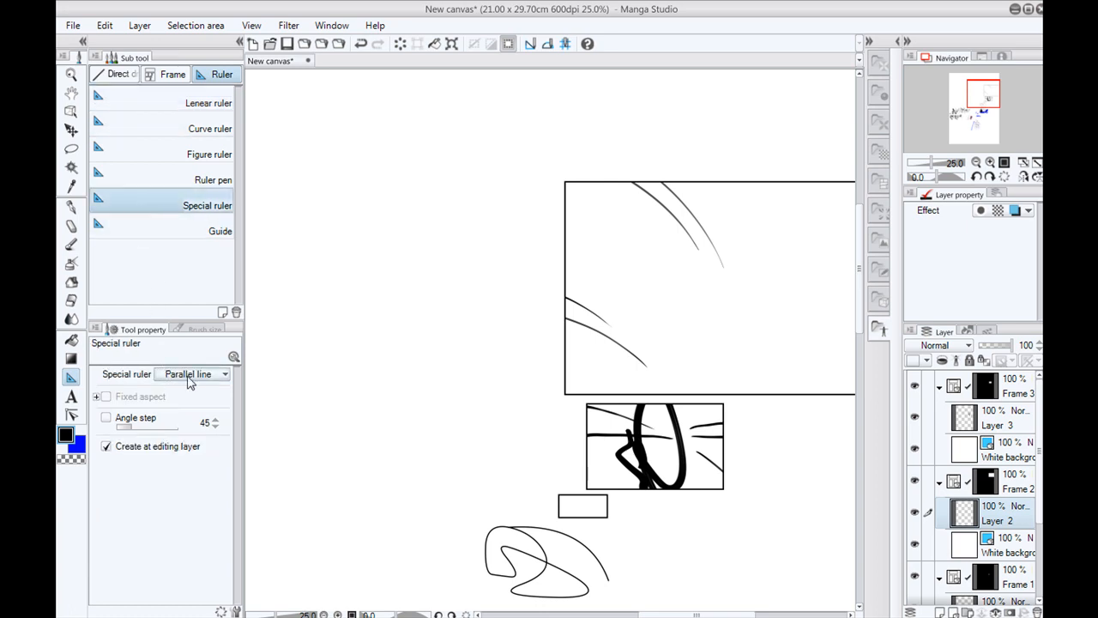
{"action": "left_click_drag", "start_coordinate": [584, 331], "coordinate": [410, 412]}
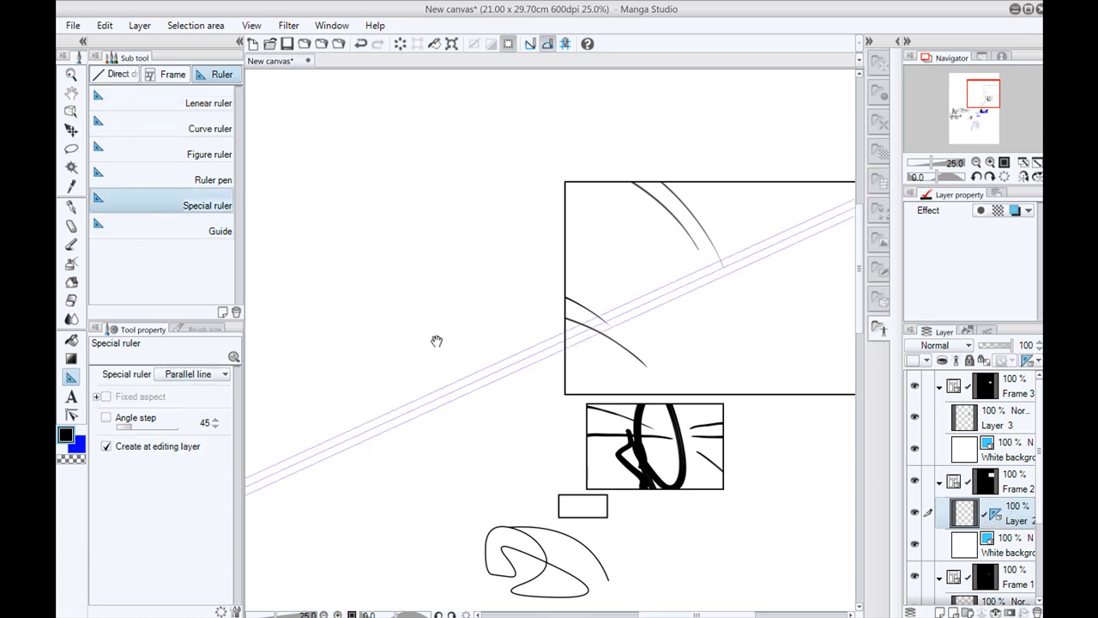
{"action": "left_click_drag", "start_coordinate": [595, 285], "coordinate": [452, 311]}
{"action": "left_click_drag", "start_coordinate": [373, 260], "coordinate": [707, 454]}
{"action": "left_click_drag", "start_coordinate": [360, 208], "coordinate": [730, 457]}
- Create a narrow, diagonally tilted elliptical Figure ruler over the large frame's upper left corner
{"action": "left_click", "coordinate": [164, 155]}
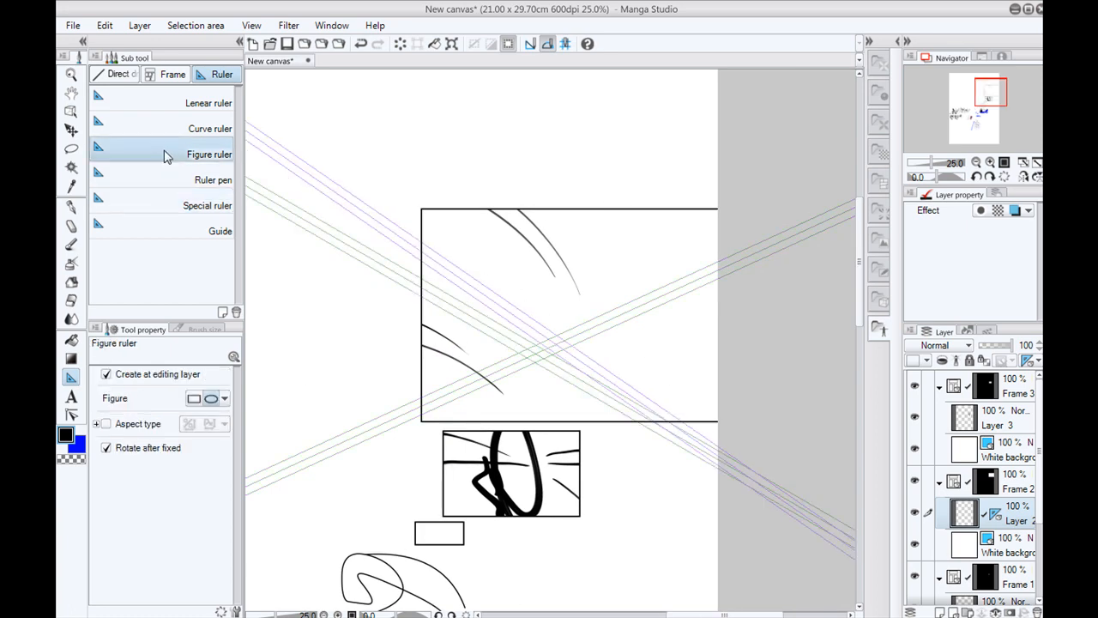
{"action": "left_click_drag", "start_coordinate": [640, 289], "coordinate": [338, 241]}
{"action": "left_click", "coordinate": [384, 337]}
- Trace both long sides of the elliptical ruler with the Bit husky brush at size 1.00
{"action": "key", "text": "p"}
{"action": "left_click_drag", "start_coordinate": [425, 195], "coordinate": [382, 409]}
{"action": "mouse_move", "coordinate": [463, 256]}
{"action": "left_mouse_down"}
{"action": "mouse_move", "coordinate": [481, 367]}
{"action": "mouse_move", "coordinate": [466, 283]}
{"action": "mouse_move", "coordinate": [521, 209]}
{"action": "mouse_move", "coordinate": [586, 189]}
{"action": "mouse_move", "coordinate": [461, 317]}
{"action": "left_mouse_up"}
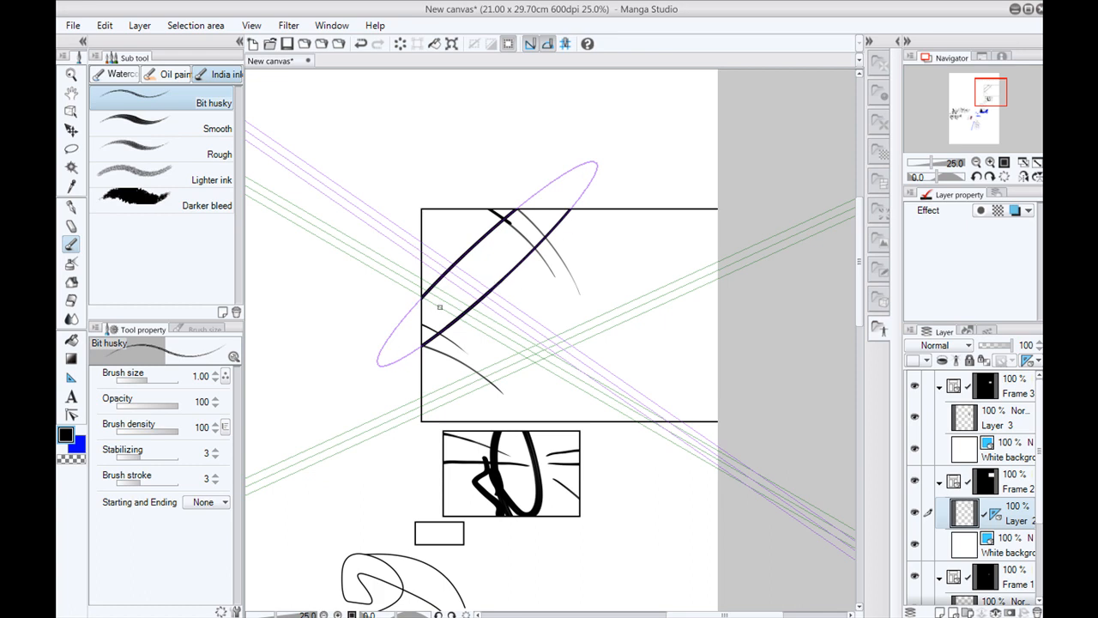
- Create a large, closed rounded loop with the Curve ruler on the empty area left of the large frame
{"action": "left_click", "coordinate": [71, 378]}
{"action": "left_click", "coordinate": [178, 133]}
{"action": "left_click_drag", "start_coordinate": [363, 220], "coordinate": [608, 106]}
{"action": "left_click_drag", "start_coordinate": [443, 412], "coordinate": [525, 181]}
{"action": "left_click", "coordinate": [769, 358]}
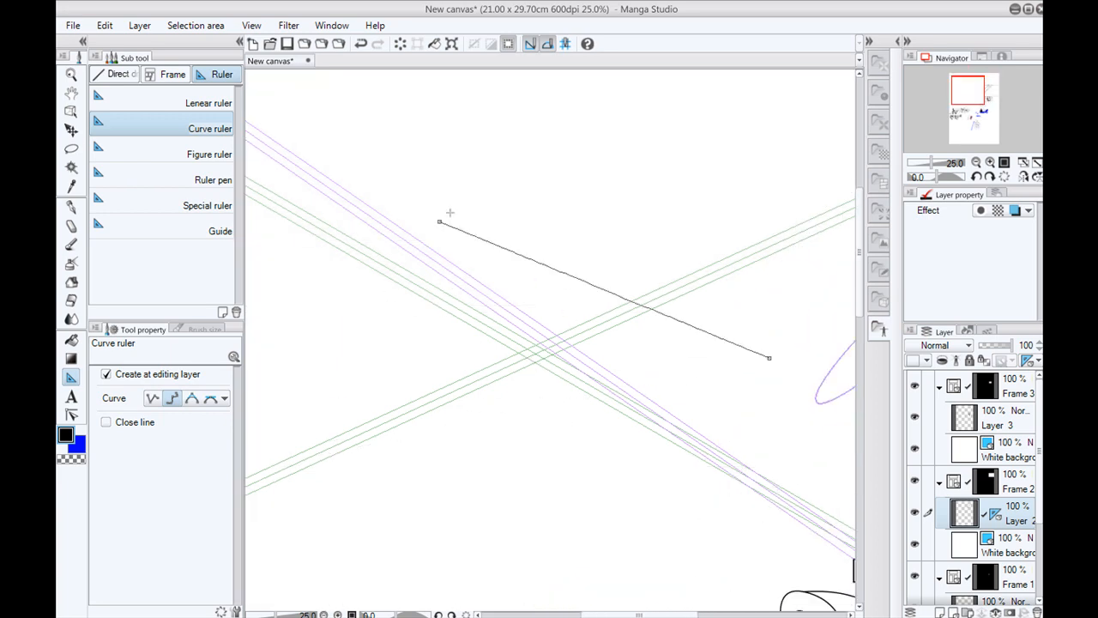
{"action": "left_click", "coordinate": [379, 280]}
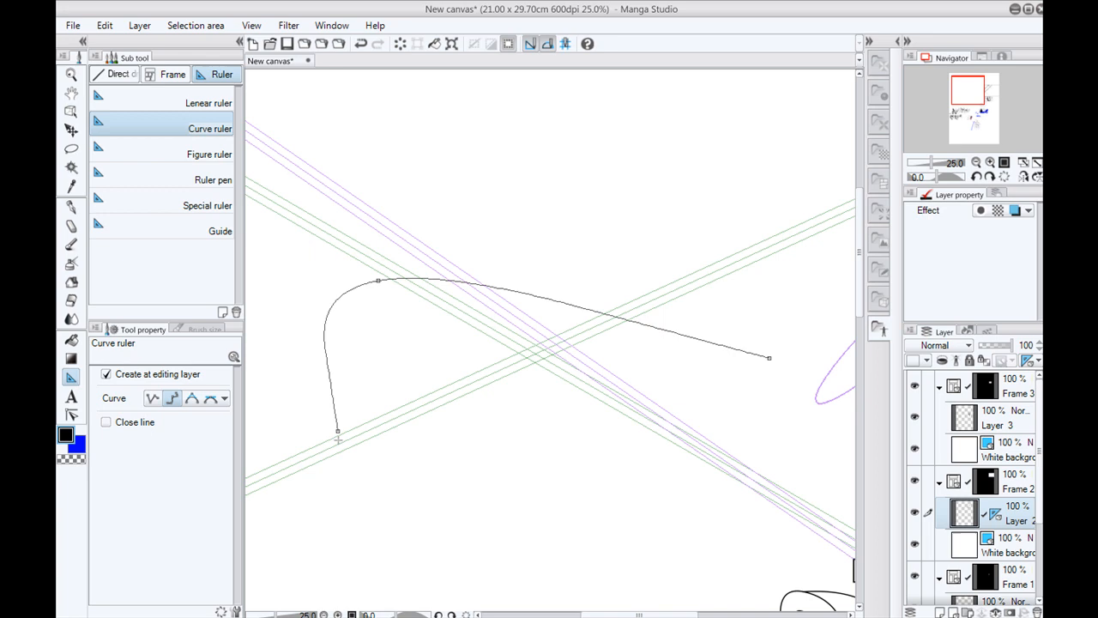
{"action": "left_click", "coordinate": [458, 545]}
{"action": "double_click", "coordinate": [770, 361]}
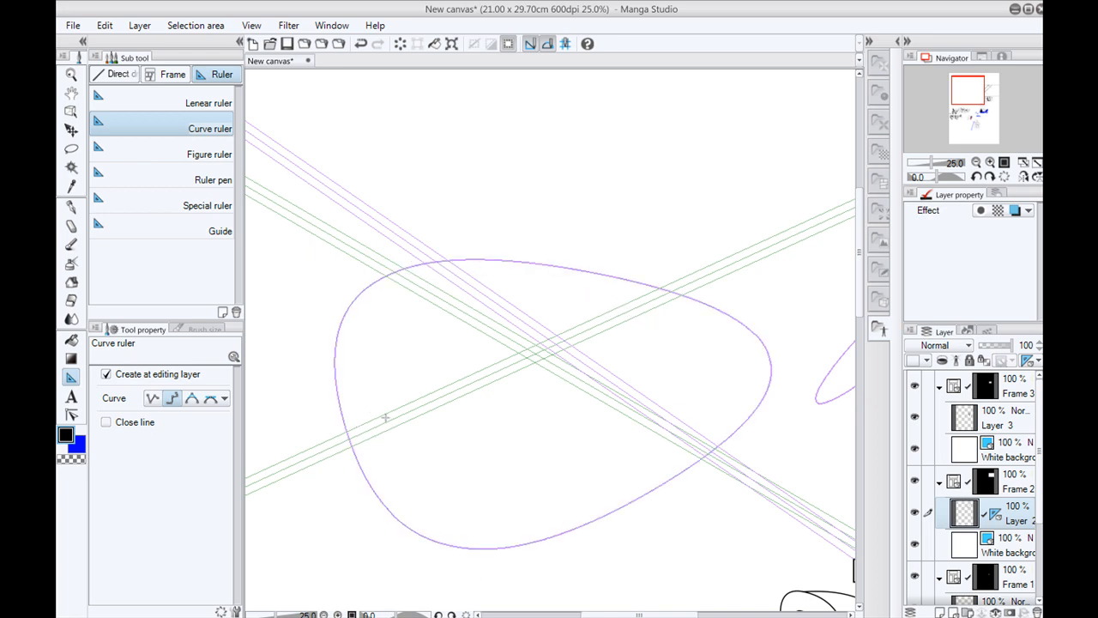
- Choose the G-pen as the drawing tool for working along the rulers
{"action": "key", "text": "p"}
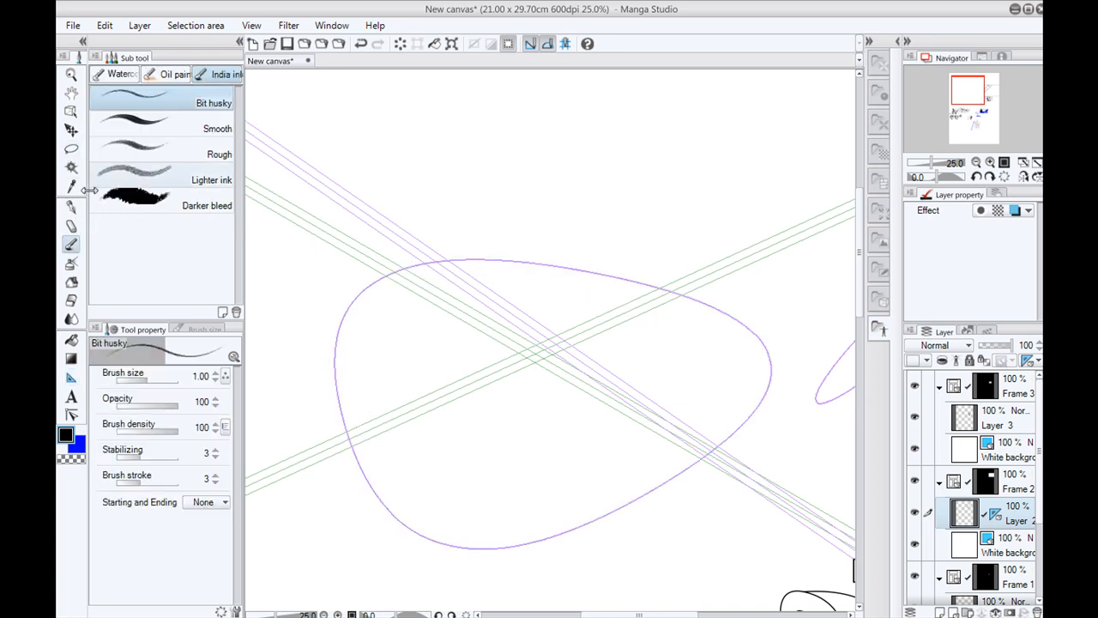
{"action": "left_click", "coordinate": [65, 209]}
{"action": "left_click_drag", "start_coordinate": [434, 260], "coordinate": [395, 252]}
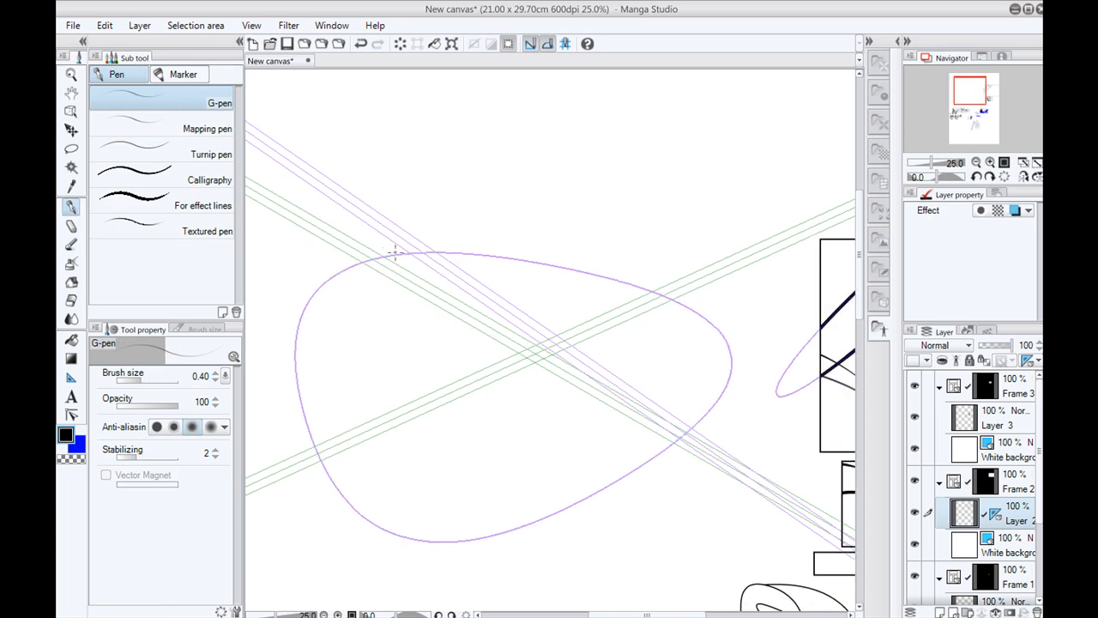
- Hide the Frame 3 and Frame 1 folders and check the ruler display options of Layer 2
{"action": "left_click", "coordinate": [915, 386]}
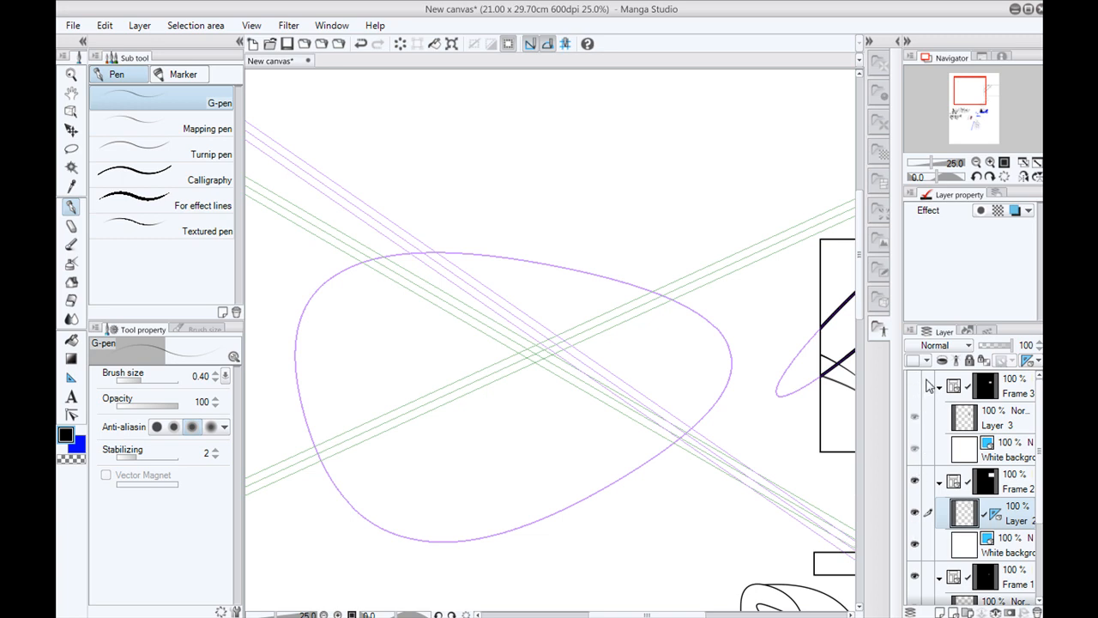
{"action": "left_click", "coordinate": [915, 578]}
{"action": "left_click_drag", "start_coordinate": [1039, 477], "coordinate": [1038, 592]}
{"action": "left_click", "coordinate": [993, 399]}
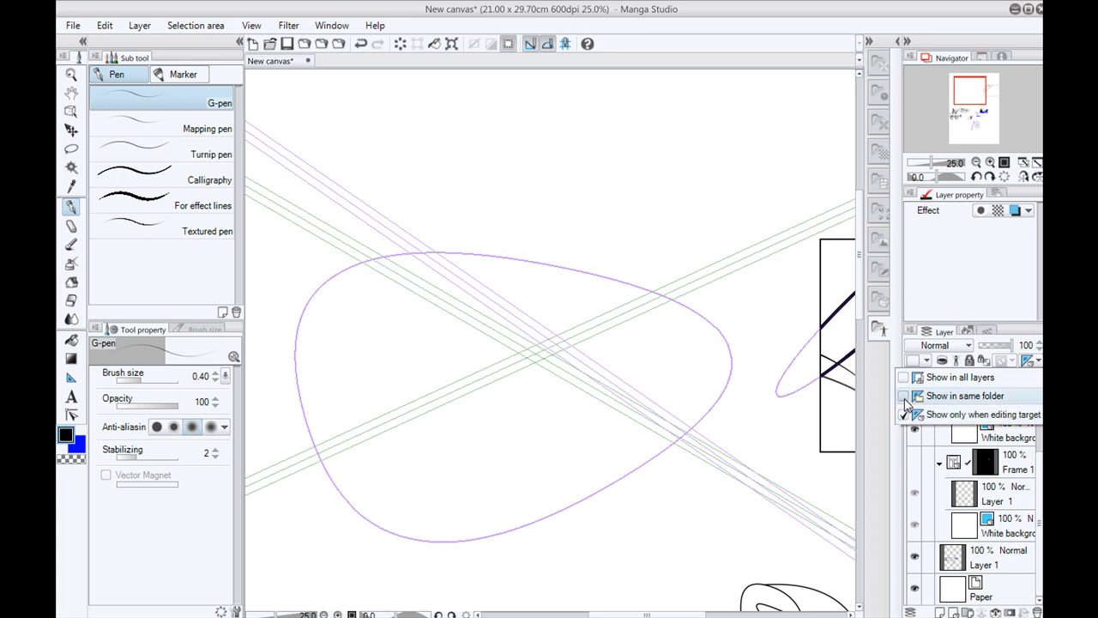
{"action": "left_click", "coordinate": [1035, 362]}
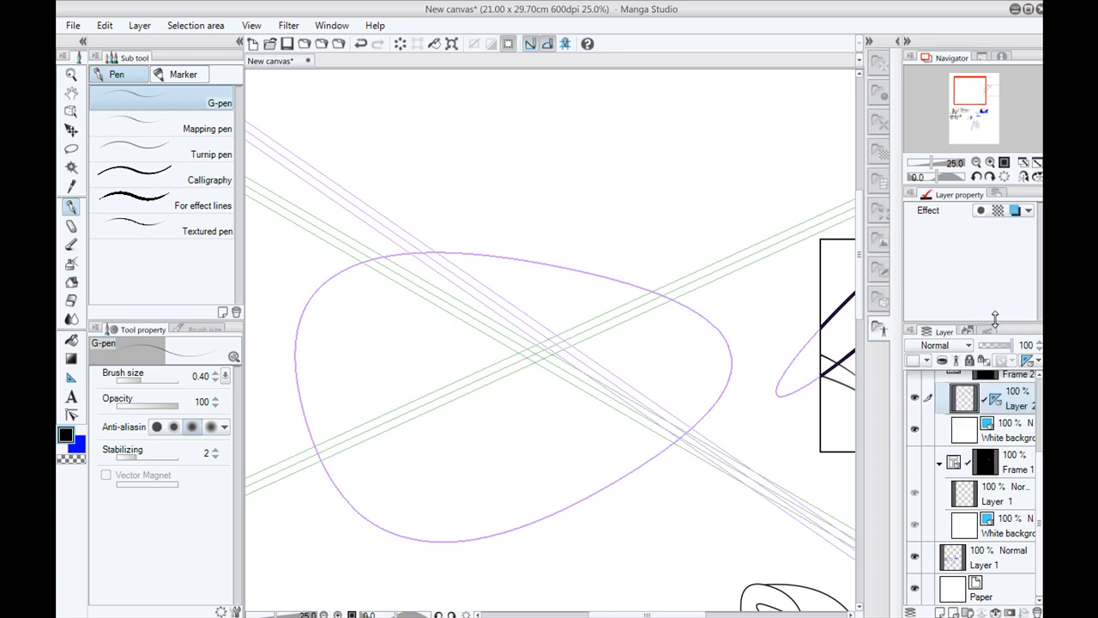
- Switch the visibility of the Paper layer and the base Layer 1 off and back on
{"action": "left_click", "coordinate": [915, 588]}
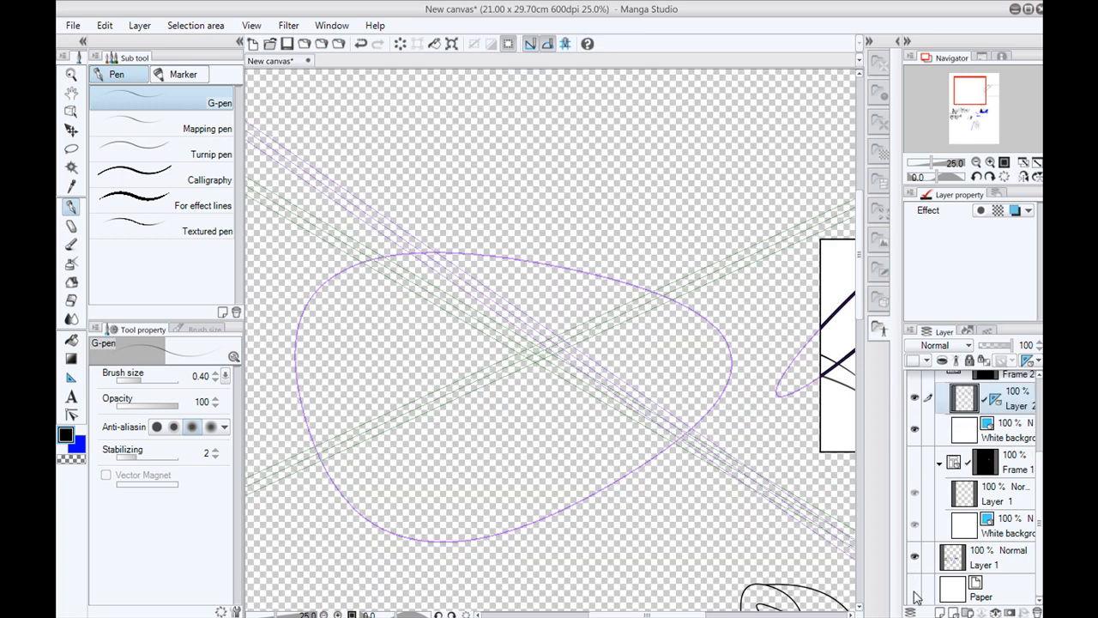
{"action": "left_click", "coordinate": [915, 560]}
{"action": "left_click", "coordinate": [915, 589]}
{"action": "left_click", "coordinate": [915, 559]}
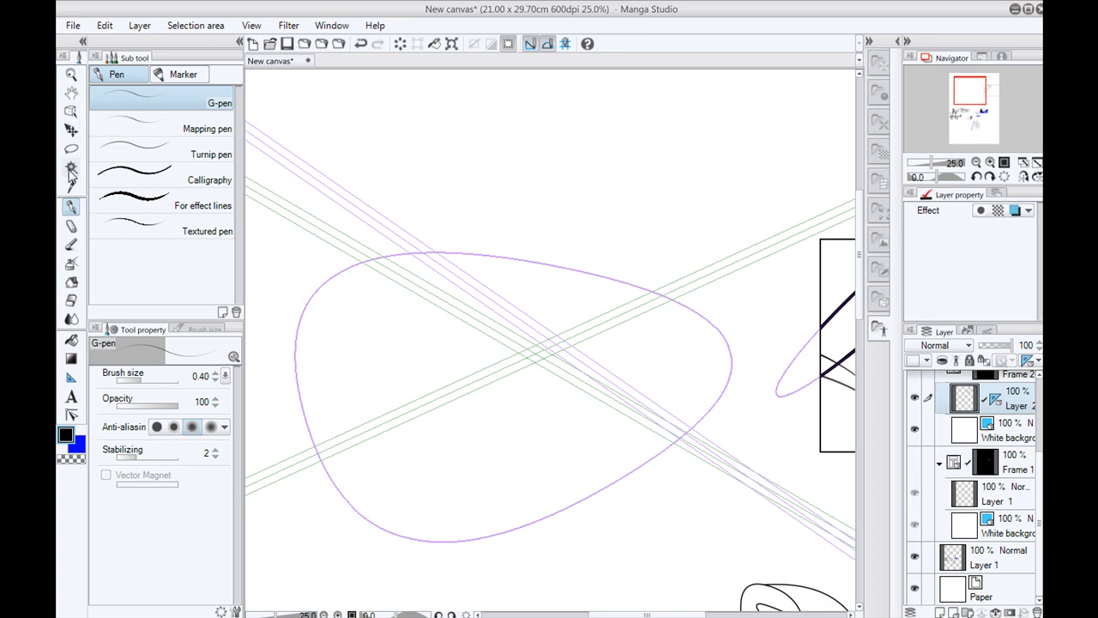
- Enlarge the G-pen to brush size 1.70
{"action": "scroll", "coordinate": [381, 387], "scroll_direction": "down", "scroll_amount": 1}
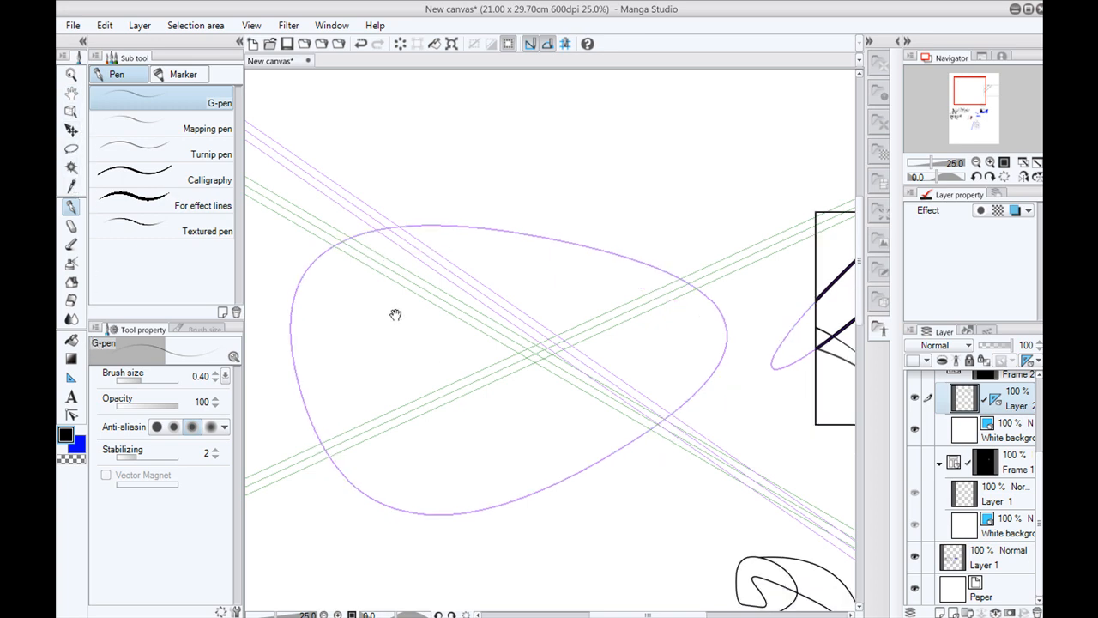
{"action": "key", "text": "bracketright"}
{"action": "key", "text": "bracketright"}
{"action": "key", "text": "bracketright"}
{"action": "key", "text": "bracketright"}
{"action": "key", "text": "bracketright"}
{"action": "key", "text": "bracketright"}
{"action": "key", "text": "bracketright"}
{"action": "key", "text": "bracketright"}
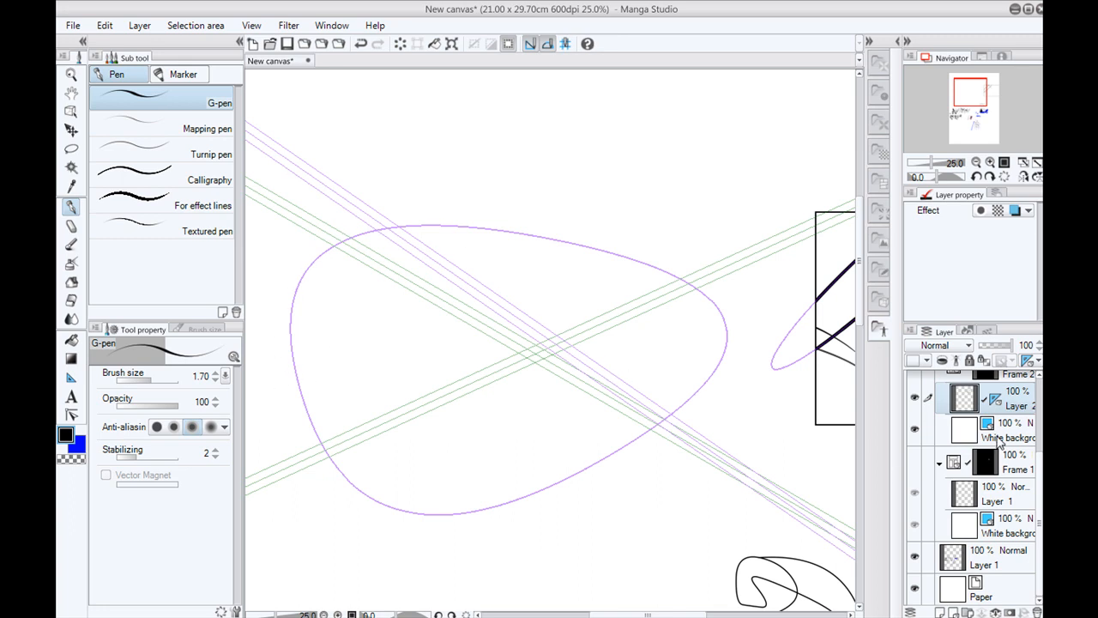
- Reselect Layer 2 and draw straight diagonal G-pen lines in the large frame, following the falling parallel ruler
{"action": "left_click", "coordinate": [998, 442]}
{"action": "left_click", "coordinate": [1018, 404]}
{"action": "left_click_drag", "start_coordinate": [643, 261], "coordinate": [566, 360]}
{"action": "left_click_drag", "start_coordinate": [733, 315], "coordinate": [792, 356]}
{"action": "left_click_drag", "start_coordinate": [748, 399], "coordinate": [559, 274]}
{"action": "left_click_drag", "start_coordinate": [747, 368], "coordinate": [547, 425]}
{"action": "mouse_move", "coordinate": [455, 350]}
{"action": "left_mouse_down"}
{"action": "mouse_move", "coordinate": [416, 355]}
{"action": "mouse_move", "coordinate": [527, 397]}
{"action": "mouse_move", "coordinate": [369, 273]}
{"action": "mouse_move", "coordinate": [616, 448]}
{"action": "left_mouse_up"}
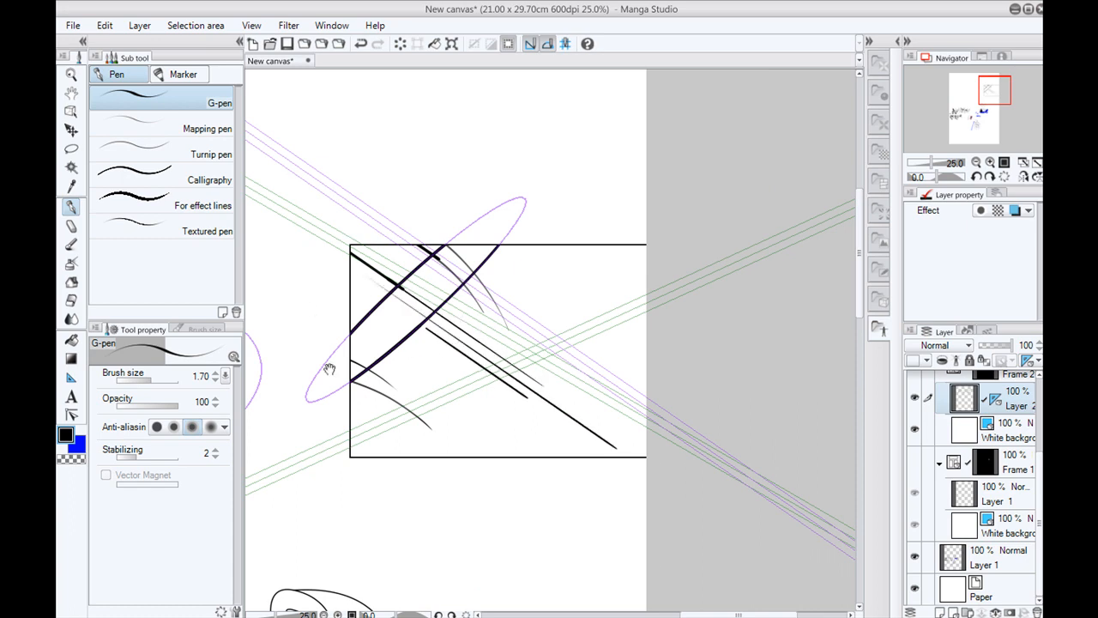
- Return to the Ruler tools and select the Special ruler with the Parallel line type
{"action": "left_click_drag", "start_coordinate": [356, 359], "coordinate": [464, 375]}
{"action": "left_click", "coordinate": [71, 377]}
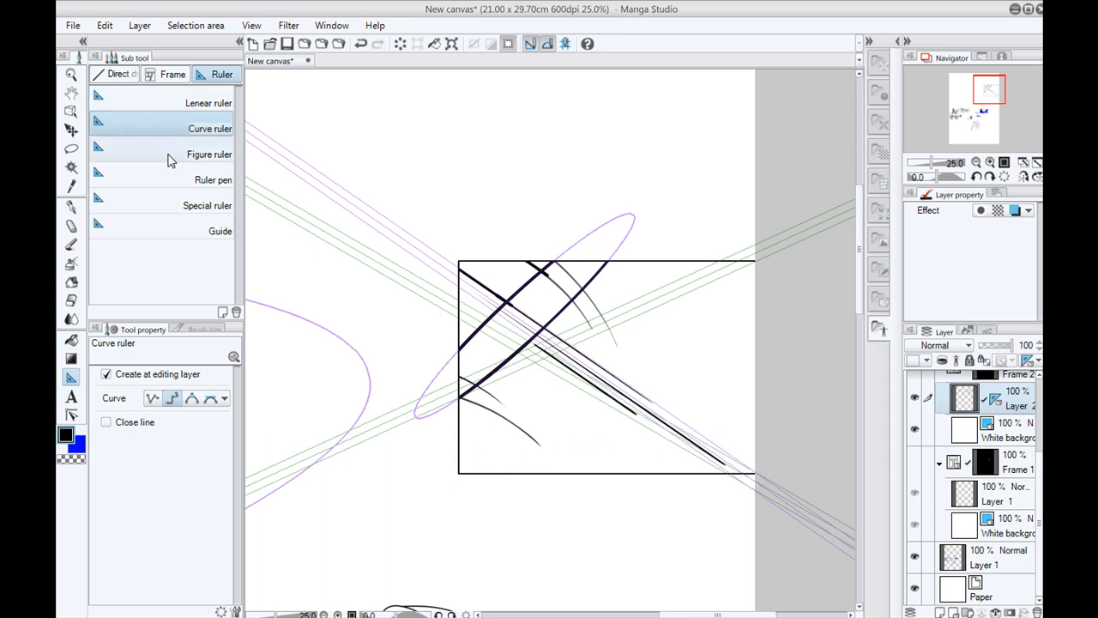
{"action": "left_click", "coordinate": [182, 230]}
{"action": "left_click", "coordinate": [180, 208]}
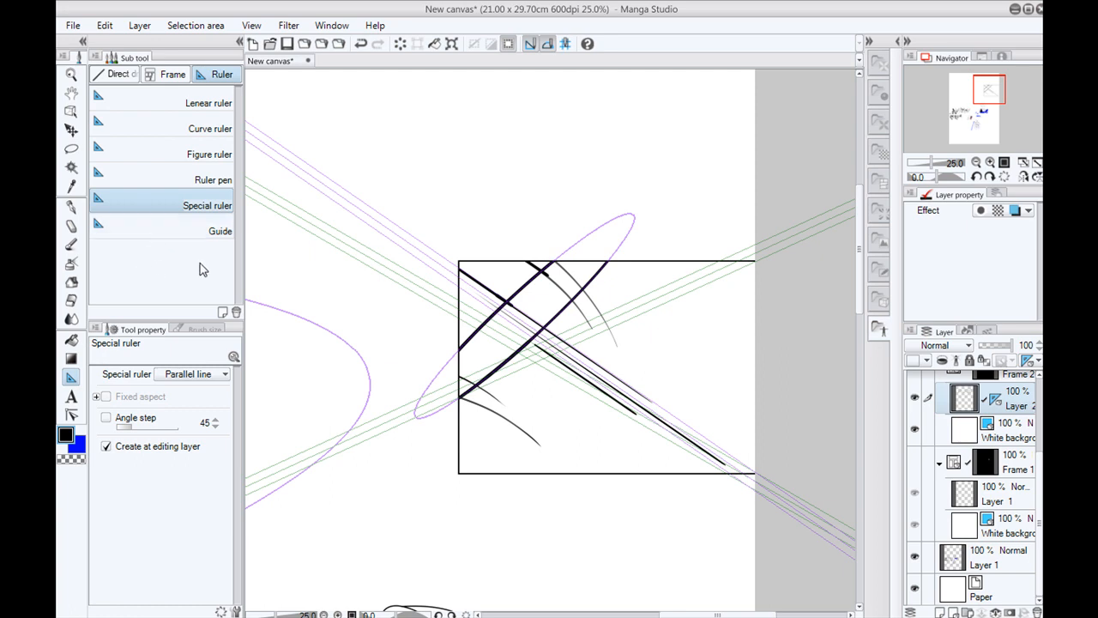
- Close the test canvas without saving its changes
{"action": "key", "text": "ctrl+minus"}
{"action": "key", "text": "ctrl+minus"}
{"action": "key", "text": "ctrl+minus"}
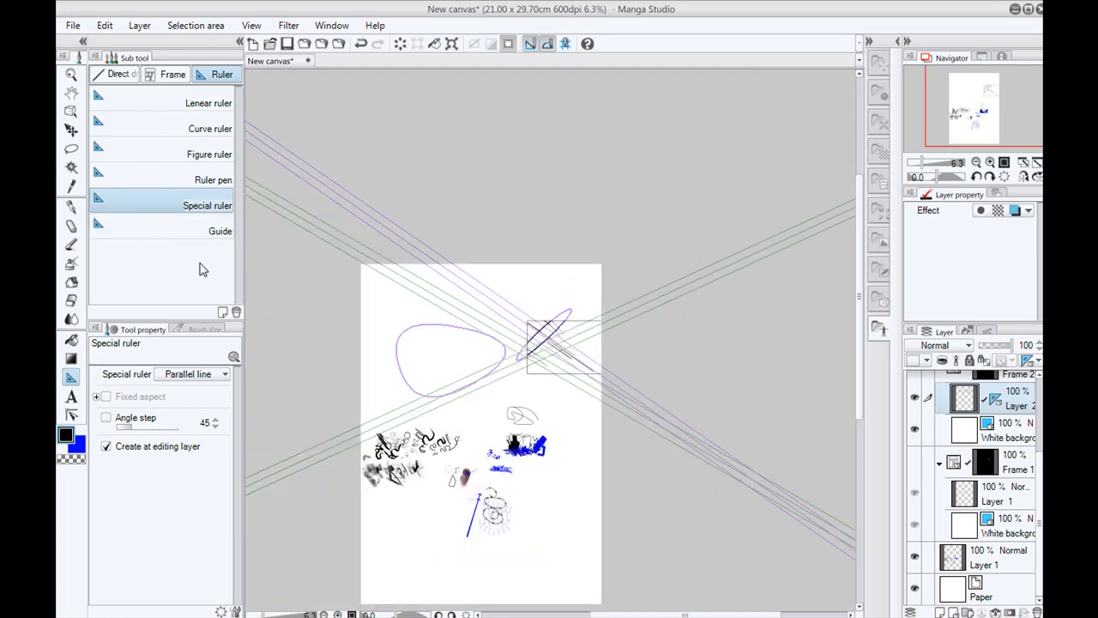
{"action": "left_click_drag", "start_coordinate": [424, 535], "coordinate": [438, 389]}
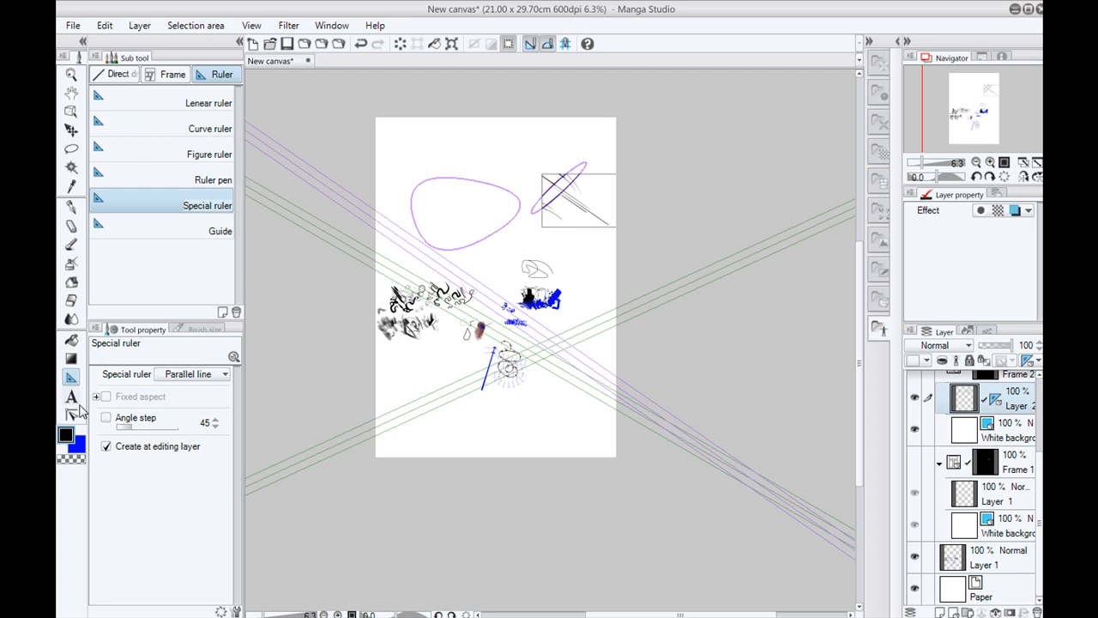
{"action": "left_click", "coordinate": [307, 60]}
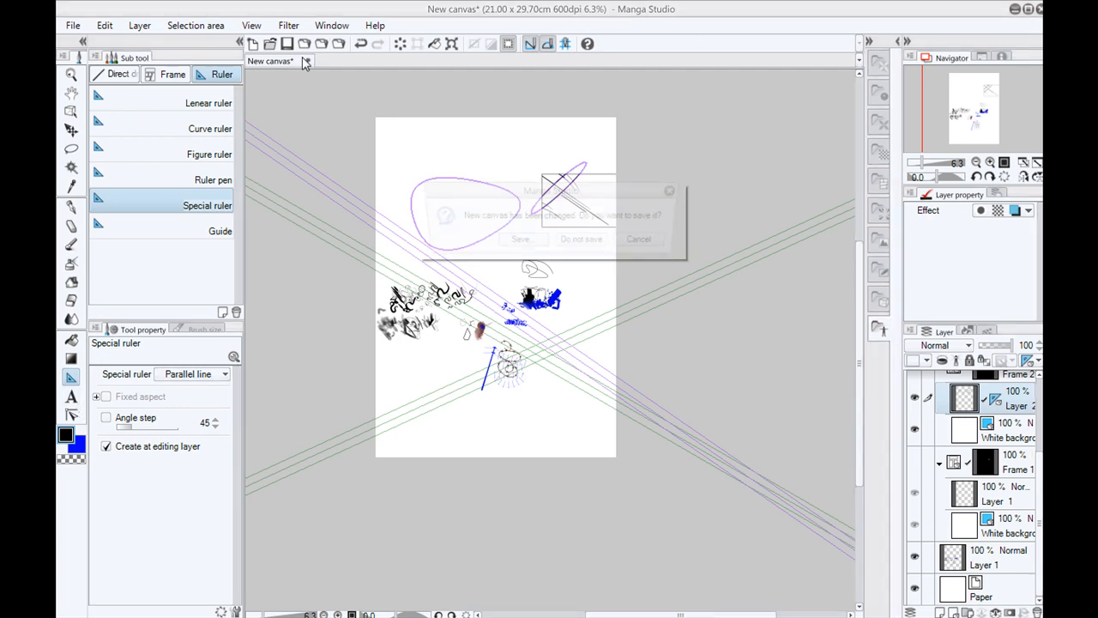
{"action": "left_click", "coordinate": [584, 242]}
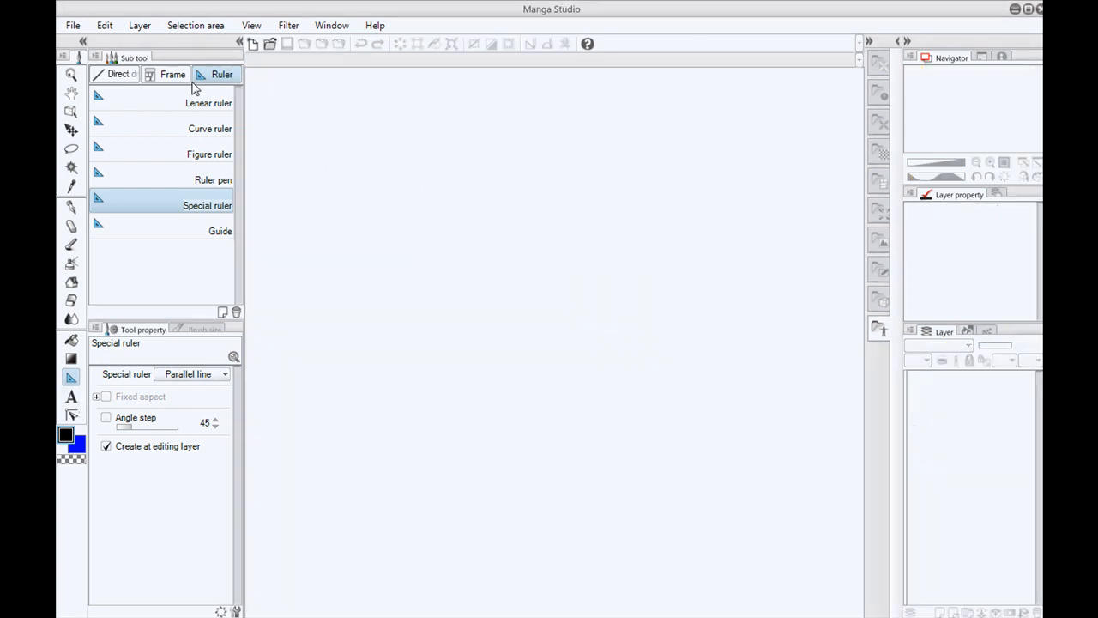
- Create a new 21.00 x 29.70 cm canvas at 600 dpi
{"action": "left_click", "coordinate": [73, 25]}
{"action": "left_click", "coordinate": [88, 49]}
{"action": "left_click", "coordinate": [719, 233]}
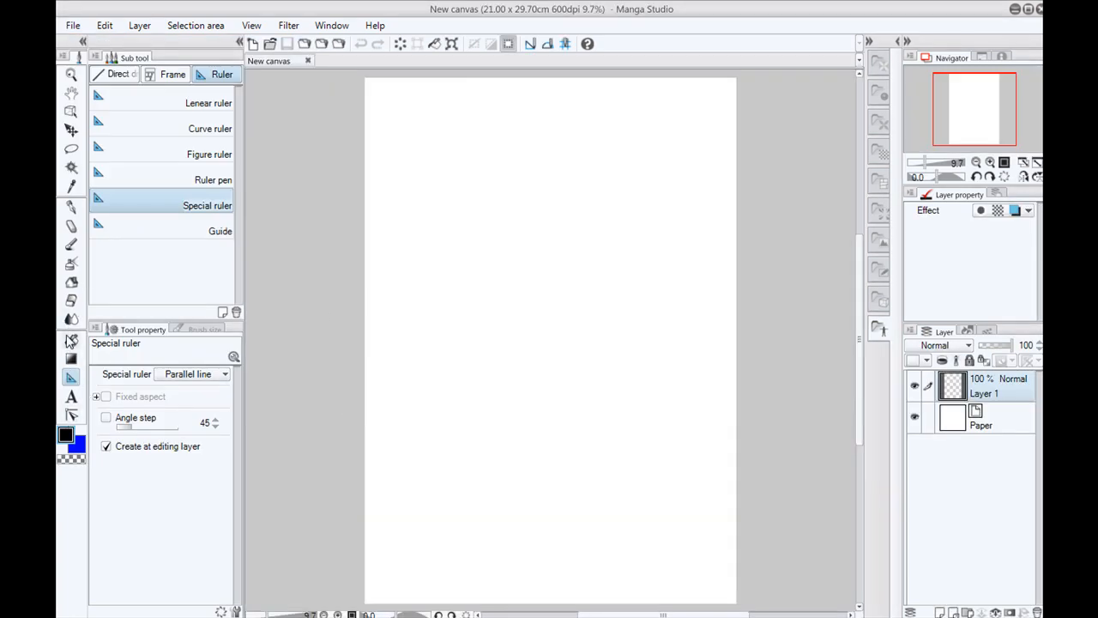
- Choose the Rectangle frame tool, set its brush size to 1.41 and give its border the Pen brush shape
{"action": "left_click", "coordinate": [169, 75]}
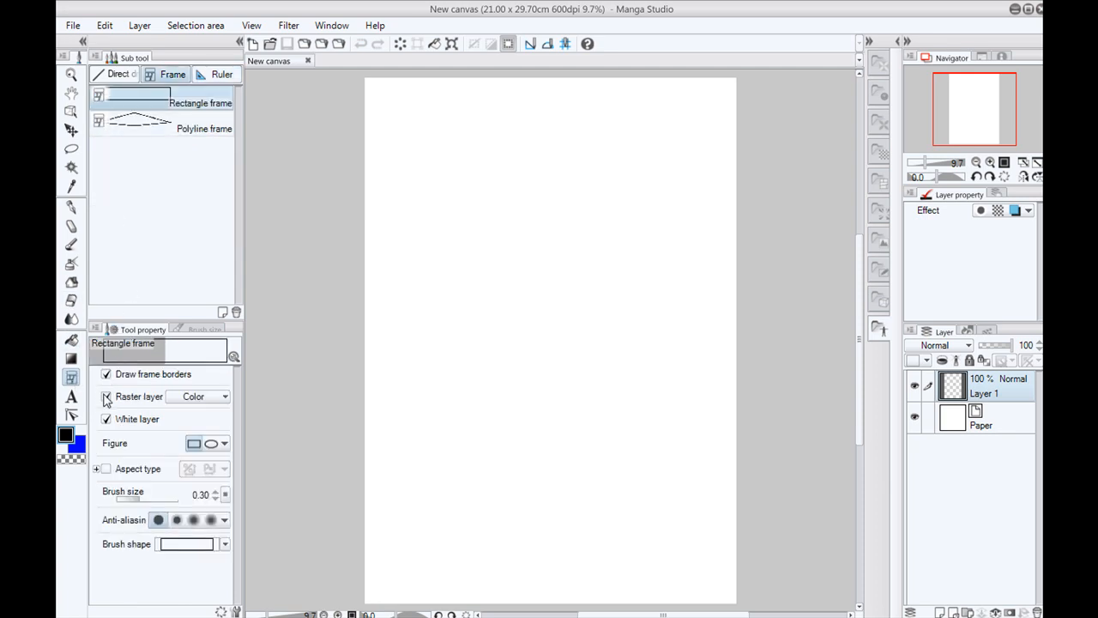
{"action": "left_click", "coordinate": [147, 500]}
{"action": "mouse_move", "coordinate": [148, 506]}
{"action": "left_mouse_down"}
{"action": "mouse_move", "coordinate": [160, 512]}
{"action": "mouse_move", "coordinate": [152, 507]}
{"action": "left_mouse_up"}
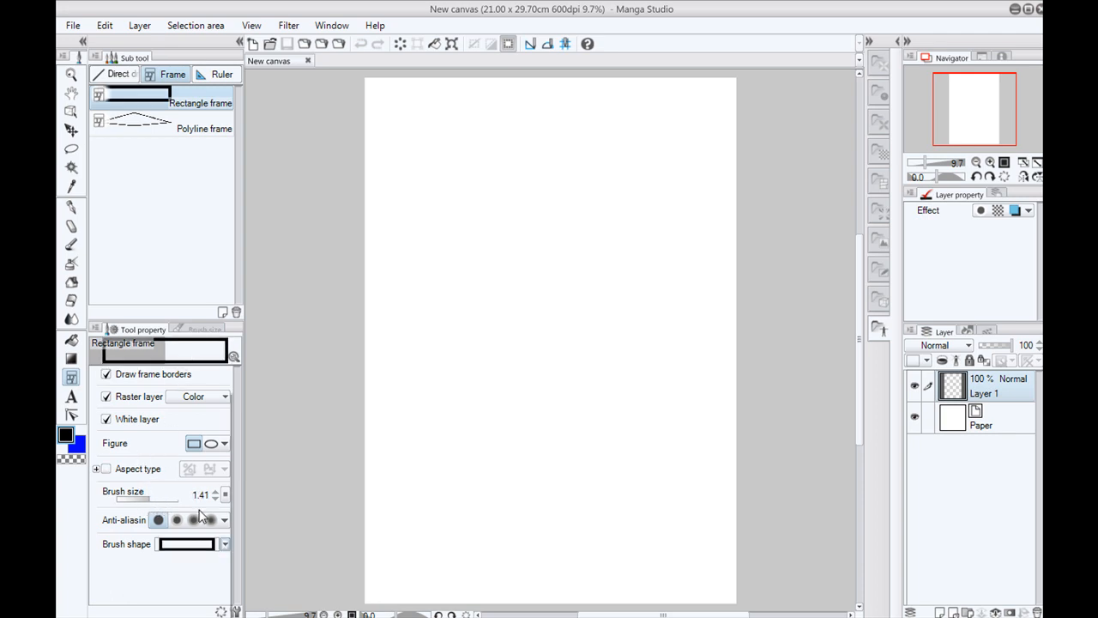
{"action": "left_click", "coordinate": [224, 544]}
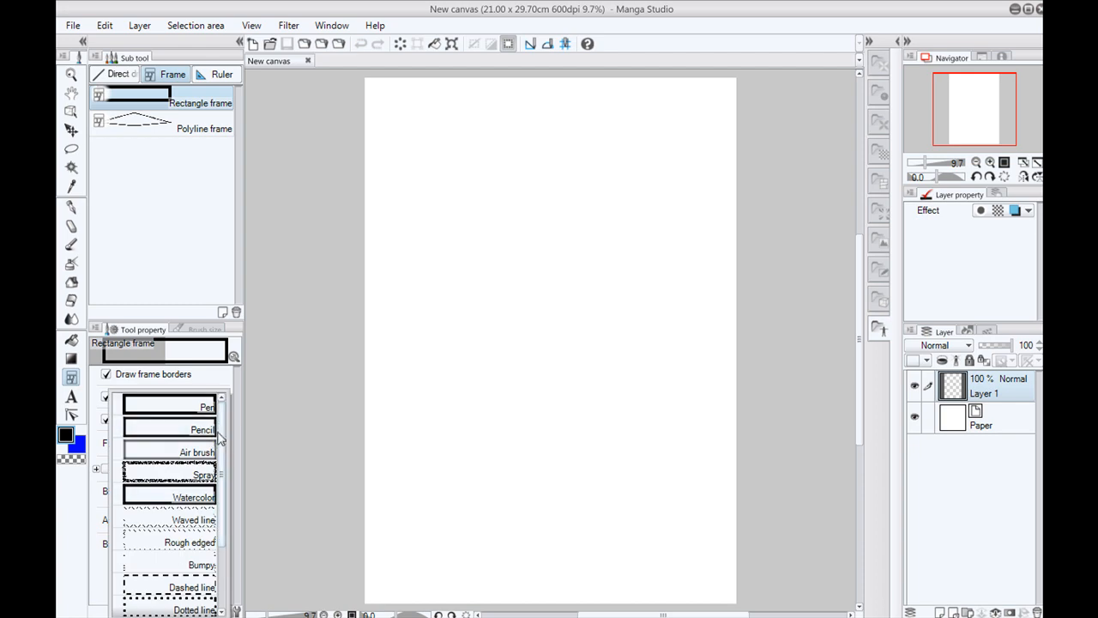
{"action": "mouse_move", "coordinate": [220, 438]}
{"action": "left_mouse_down"}
{"action": "mouse_move", "coordinate": [212, 550]}
{"action": "mouse_move", "coordinate": [218, 486]}
{"action": "left_mouse_up"}
{"action": "left_click", "coordinate": [172, 405]}
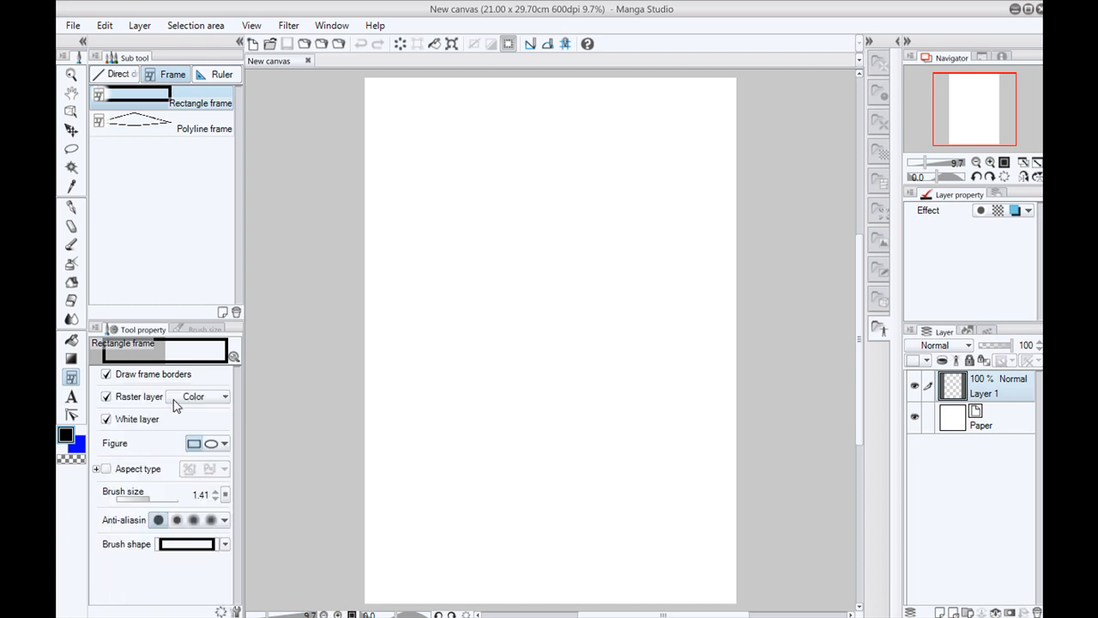
- Draw a wide frame across the page's upper part, one tall and three small frames below, and a large frame overlapping those
{"action": "left_click_drag", "start_coordinate": [707, 103], "coordinate": [384, 255]}
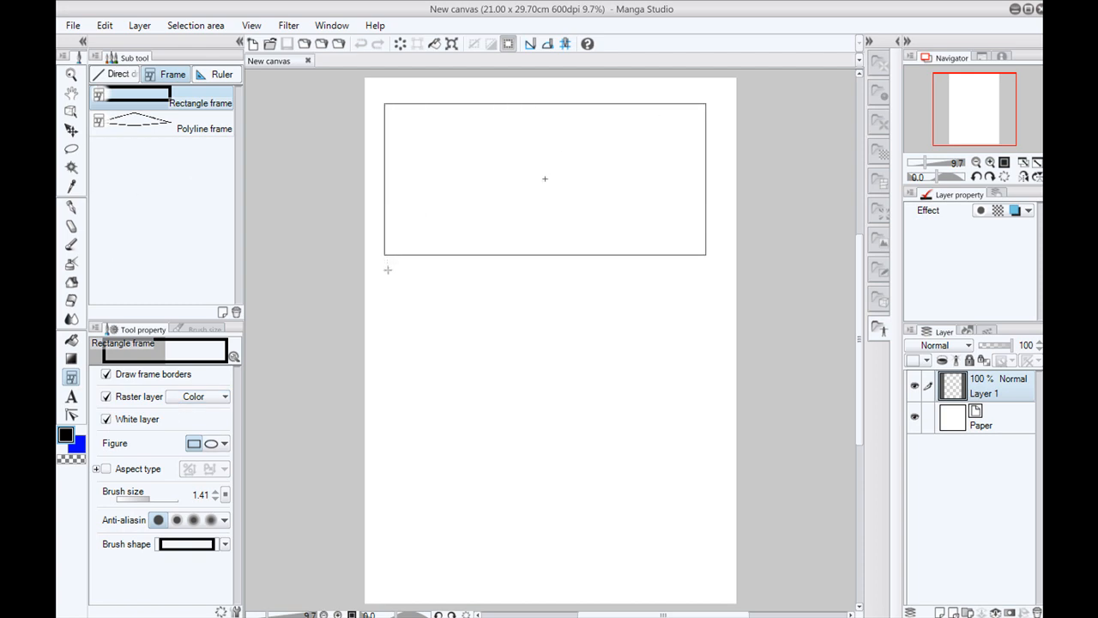
{"action": "left_click_drag", "start_coordinate": [393, 323], "coordinate": [388, 234]}
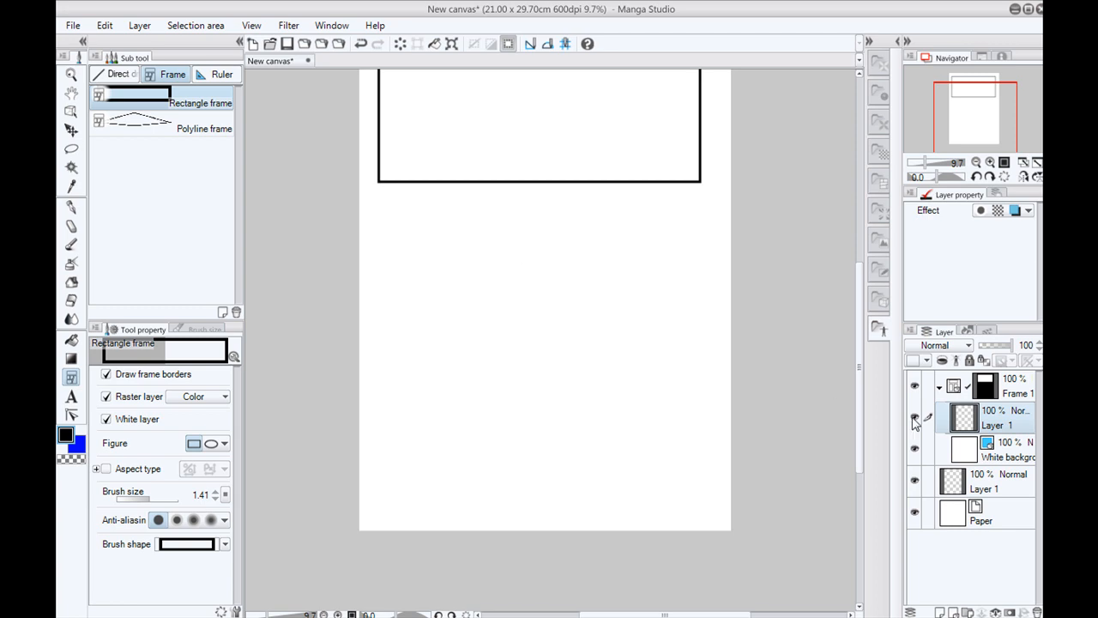
{"action": "left_click_drag", "start_coordinate": [384, 190], "coordinate": [476, 498]}
{"action": "left_click_drag", "start_coordinate": [482, 191], "coordinate": [601, 309]}
{"action": "left_click_drag", "start_coordinate": [529, 320], "coordinate": [591, 519]}
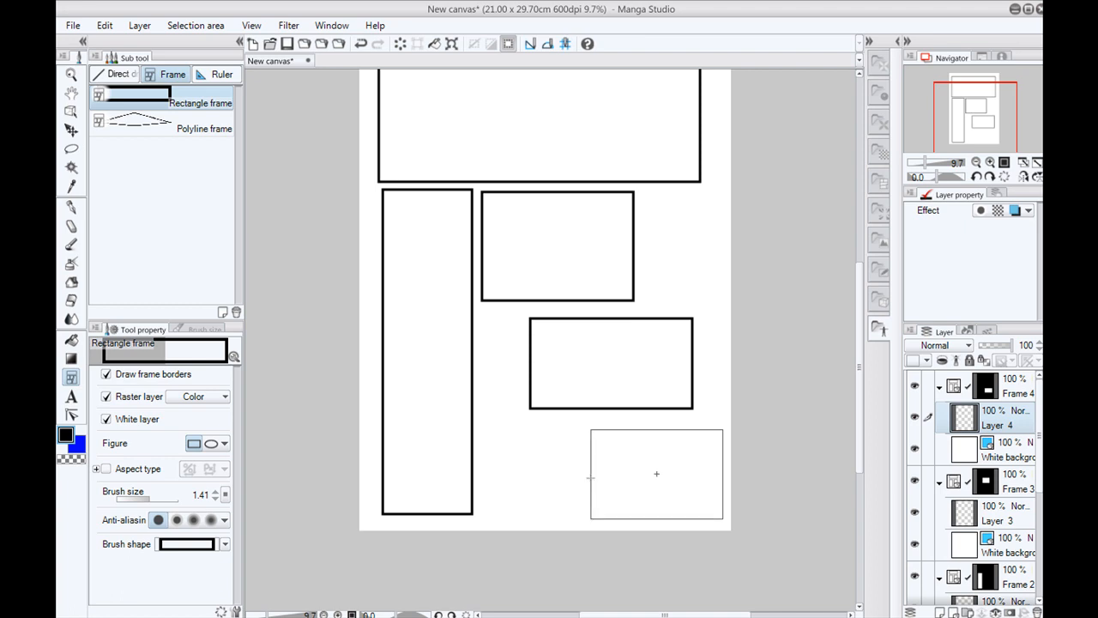
{"action": "left_click_drag", "start_coordinate": [553, 287], "coordinate": [421, 474]}
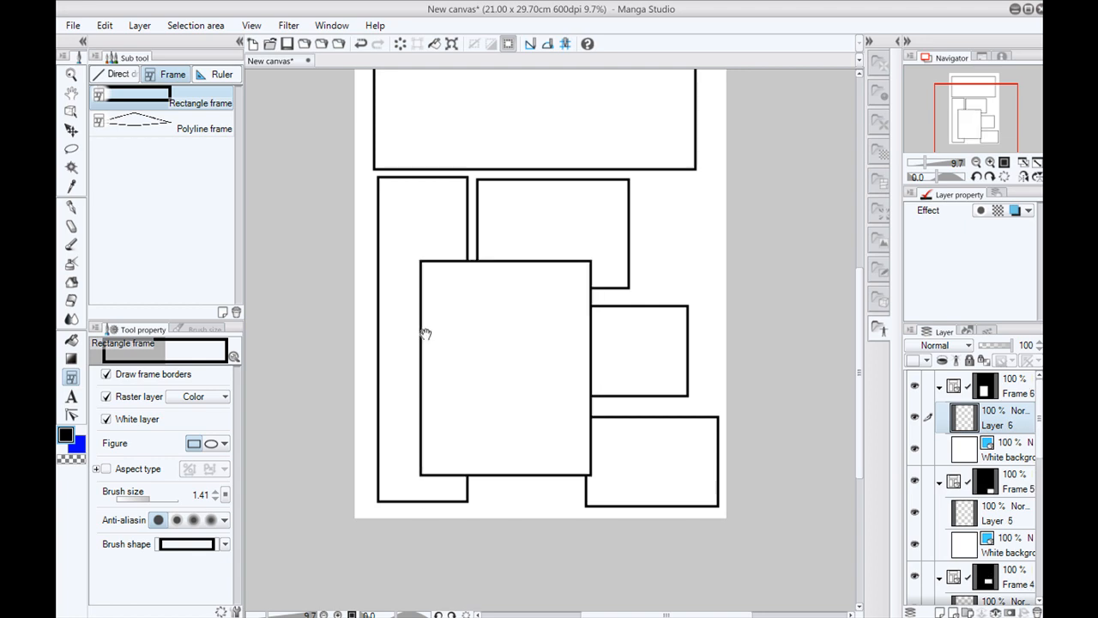
- Doodle a smiling stick figure and loose lines inside the large overlapping frame with the Bit husky India ink brush
{"action": "left_click_drag", "start_coordinate": [464, 304], "coordinate": [475, 436]}
{"action": "left_click_drag", "start_coordinate": [487, 383], "coordinate": [500, 262]}
{"action": "mouse_move", "coordinate": [512, 328]}
{"action": "left_mouse_down"}
{"action": "mouse_move", "coordinate": [501, 411]}
{"action": "mouse_move", "coordinate": [457, 328]}
{"action": "left_mouse_up"}
{"action": "key", "text": "p"}
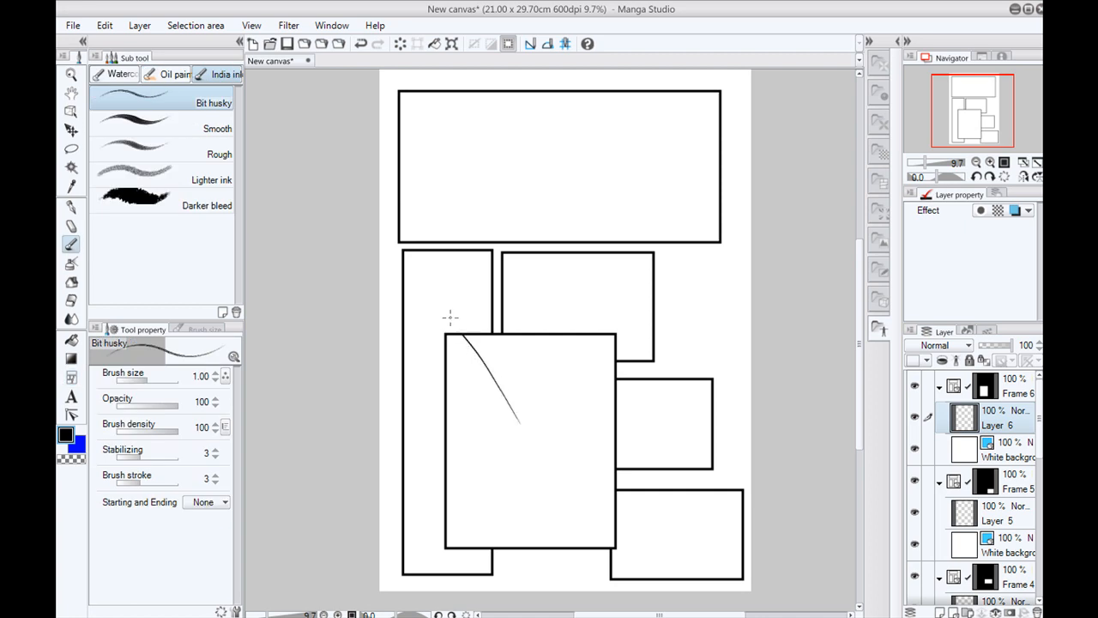
{"action": "mouse_move", "coordinate": [611, 337]}
{"action": "left_mouse_down"}
{"action": "mouse_move", "coordinate": [585, 393]}
{"action": "mouse_move", "coordinate": [529, 445]}
{"action": "mouse_move", "coordinate": [534, 455]}
{"action": "mouse_move", "coordinate": [506, 450]}
{"action": "left_mouse_up"}
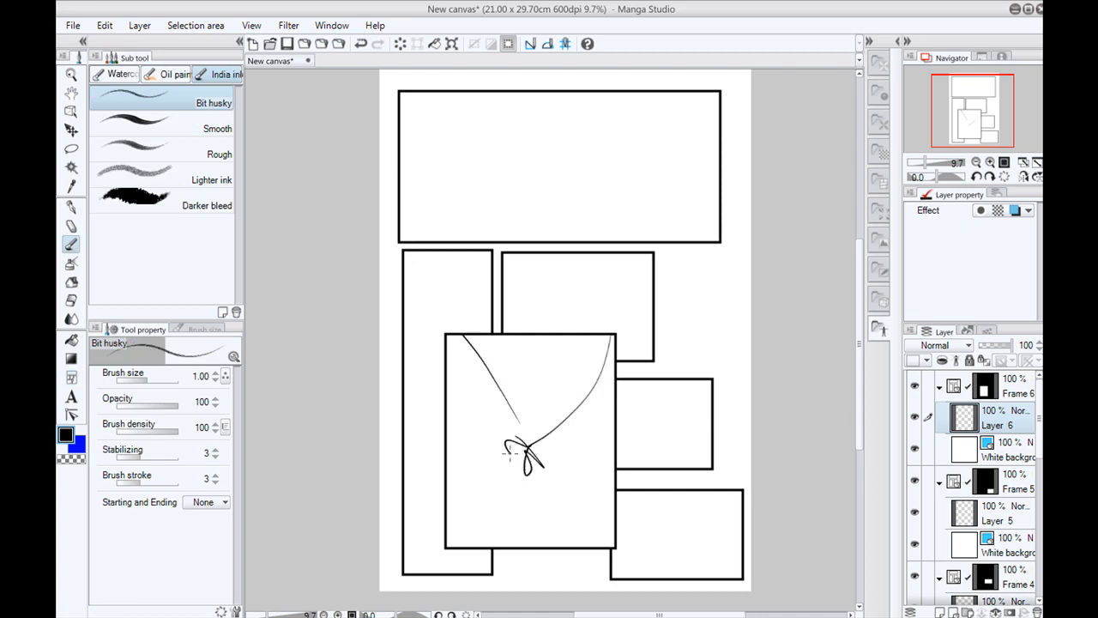
{"action": "left_click_drag", "start_coordinate": [574, 384], "coordinate": [589, 408]}
{"action": "left_click", "coordinate": [553, 369]}
{"action": "left_click", "coordinate": [549, 363]}
{"action": "mouse_move", "coordinate": [567, 381]}
{"action": "left_mouse_down"}
{"action": "mouse_move", "coordinate": [580, 402]}
{"action": "mouse_move", "coordinate": [557, 418]}
{"action": "mouse_move", "coordinate": [530, 380]}
{"action": "mouse_move", "coordinate": [547, 396]}
{"action": "left_mouse_up"}
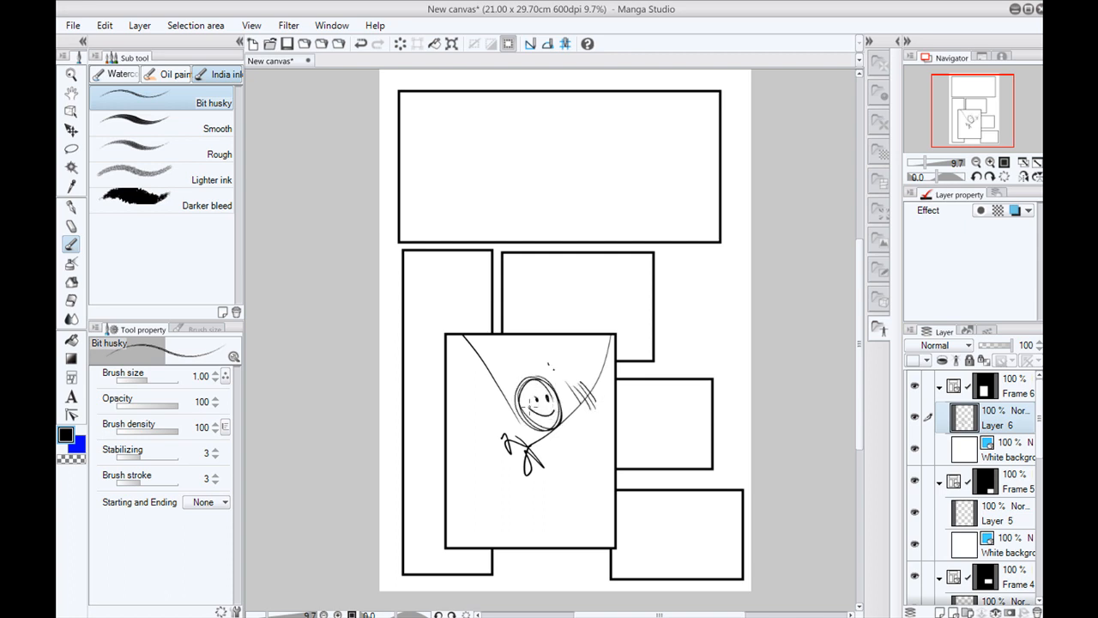